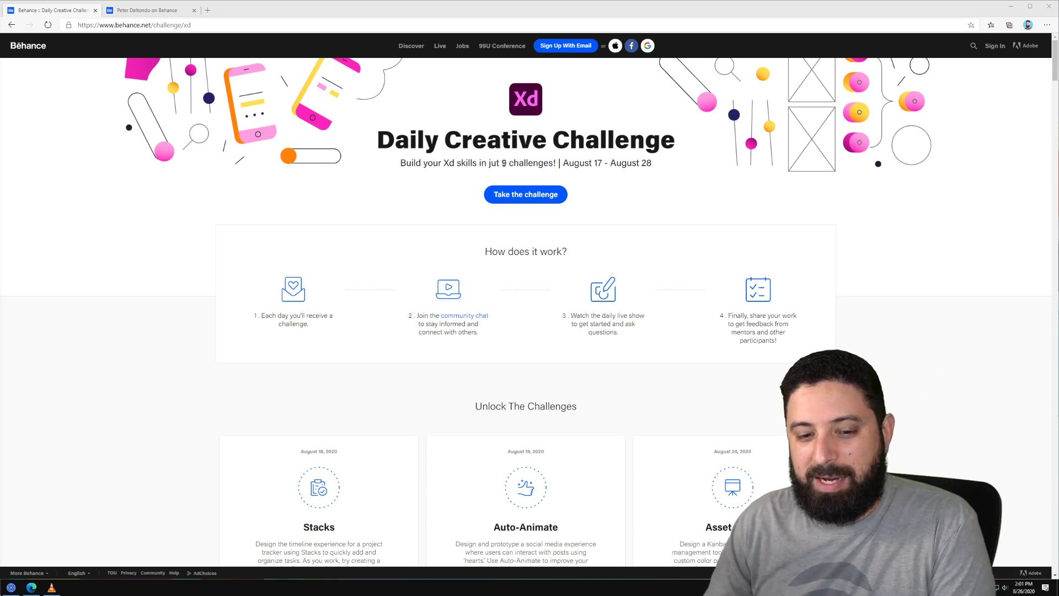
# Step: Review how the XD Daily Creative Challenge works and which challenges are listed on its Behance page
pyautogui.scroll(-5, 513, 294)
pyautogui.scroll(5, 447, 289)
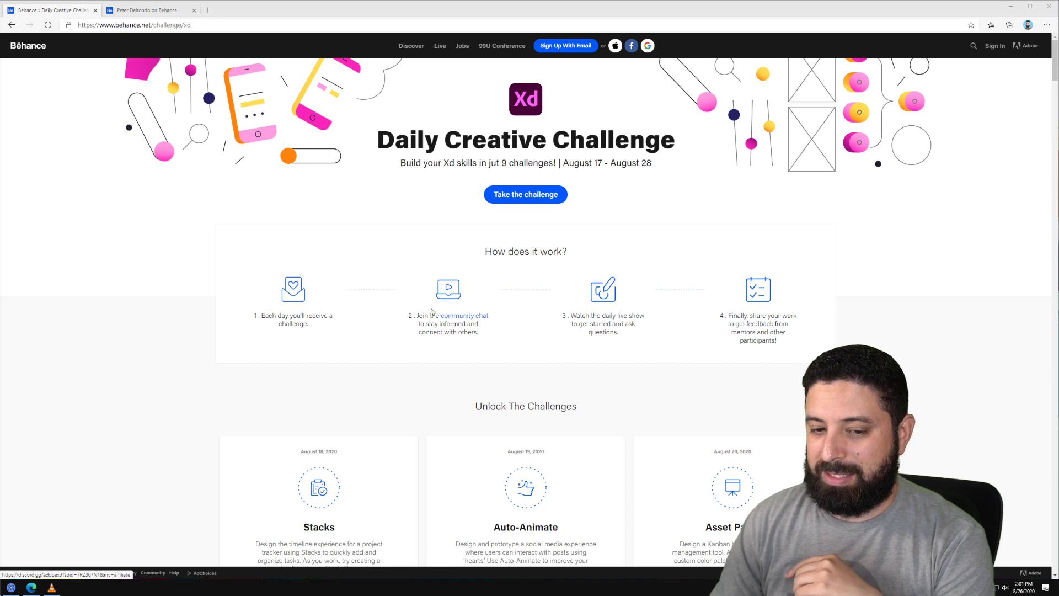
pyautogui.scroll(-1, 424, 314)
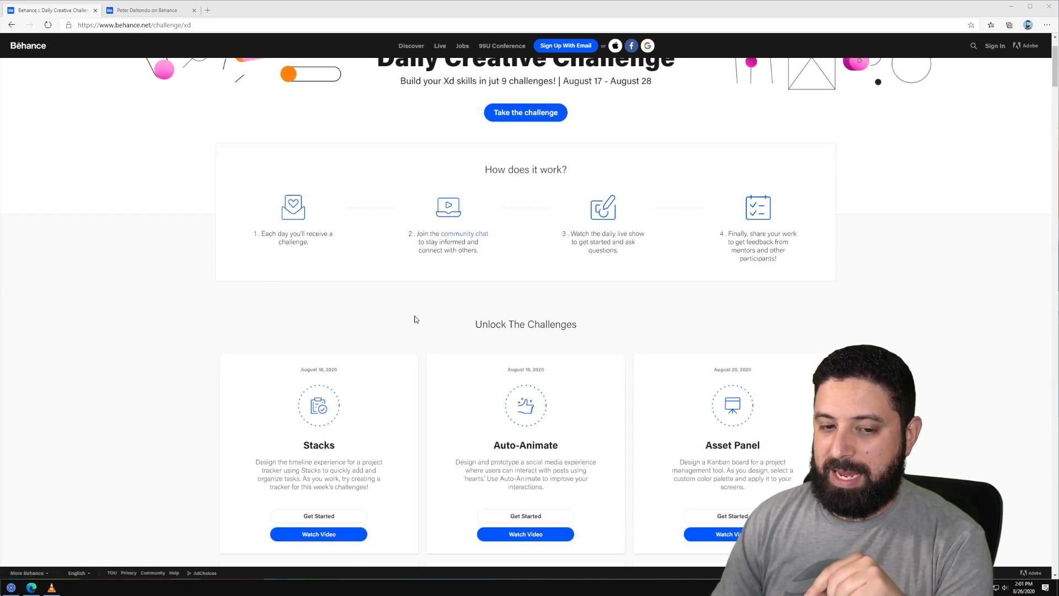
pyautogui.scroll(-3, 416, 319)
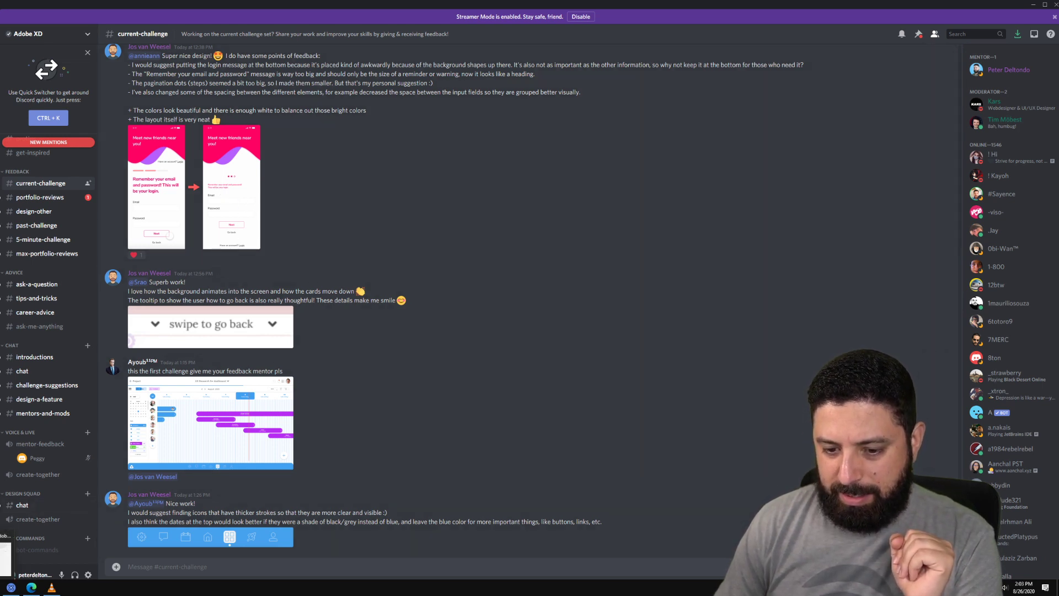
# Step: Switch to the XD document and read the Day 7 Anchor Links prompt and the scoring checklist
pyautogui.hotkey('alt', 'Tab')
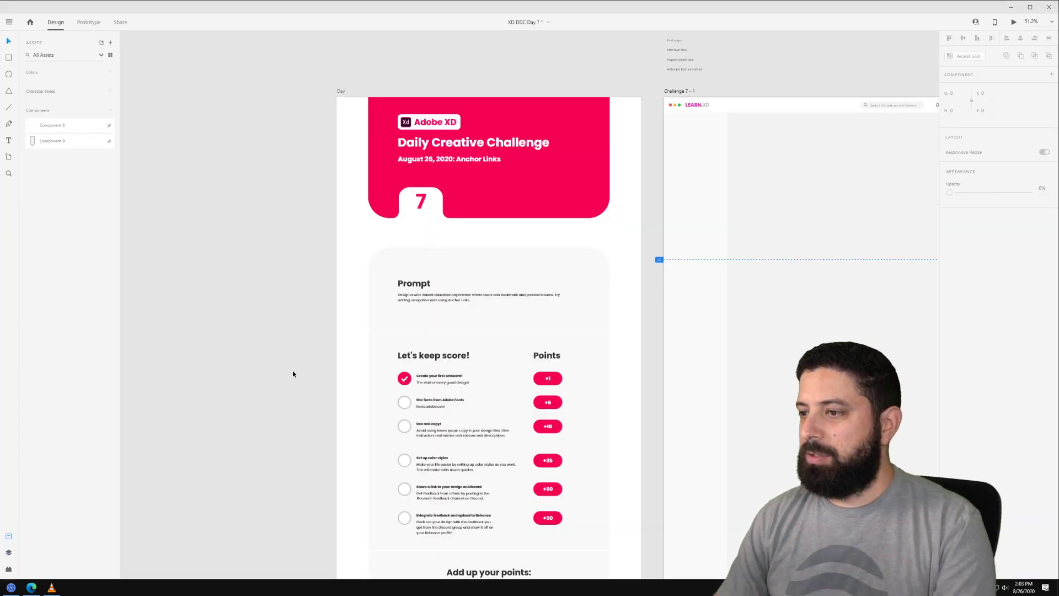
pyautogui.scroll(5, 491, 272)
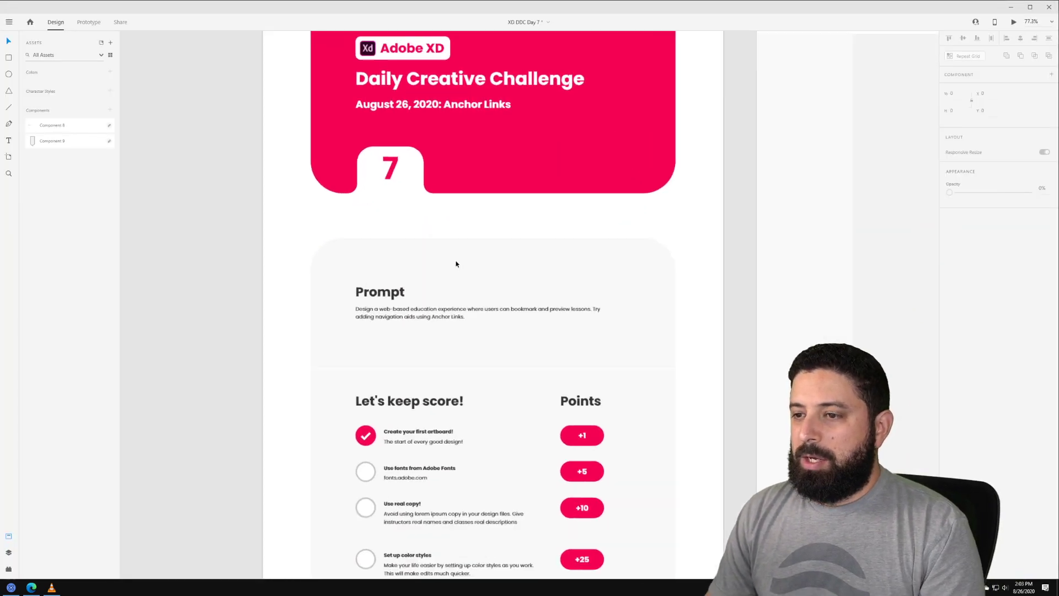
pyautogui.scroll(2, 529, 251)
pyautogui.hscroll(2, 731, 284)
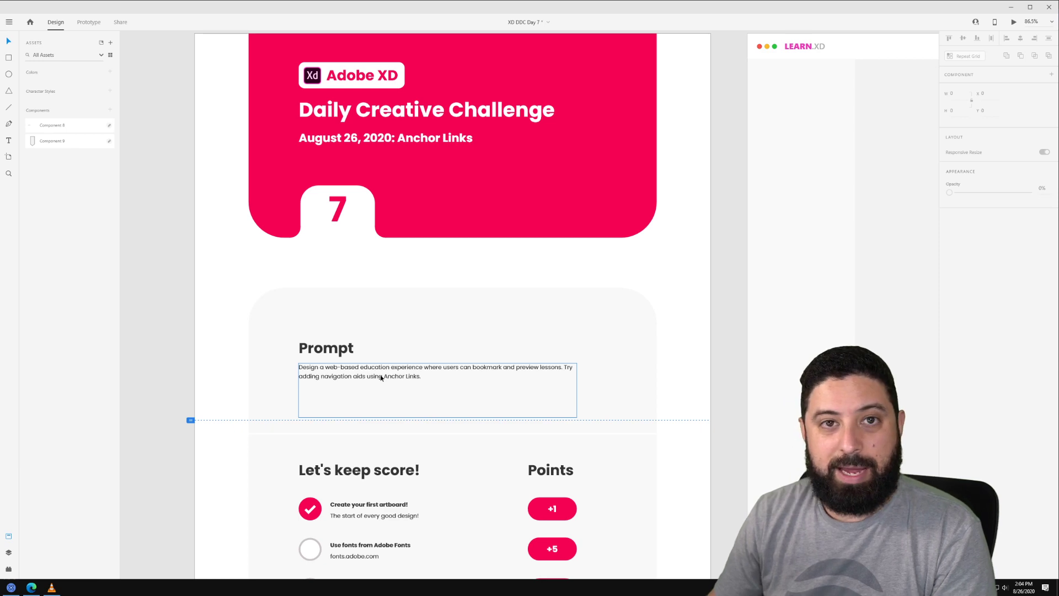
pyautogui.scroll(-9, 487, 191)
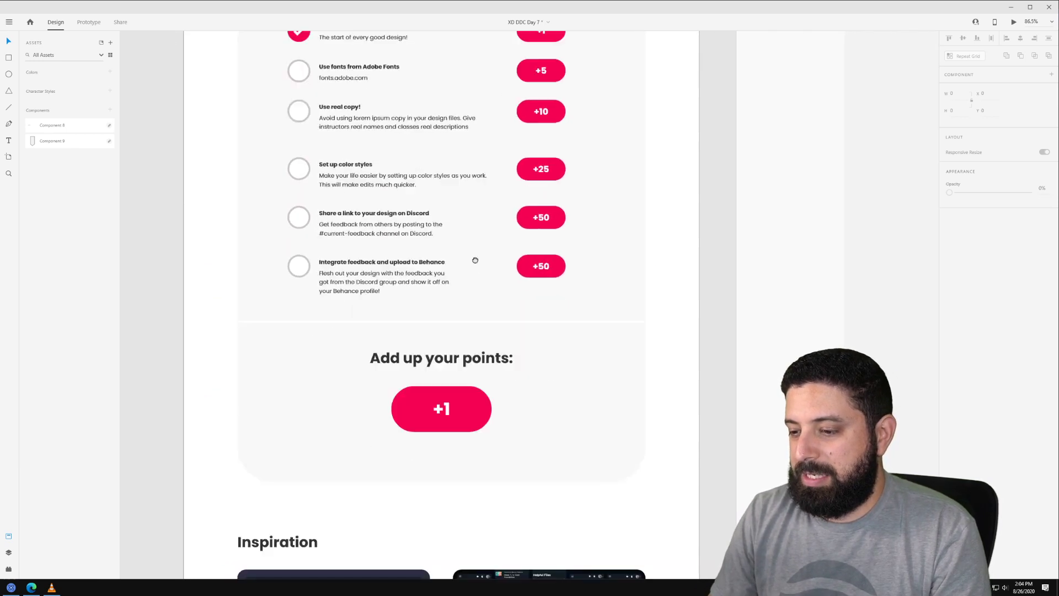
# Step: Examine the Inspiration design examples and the Resources section on the Day artboard
pyautogui.scroll(-6, 475, 260)
pyautogui.scroll(2, 427, 179)
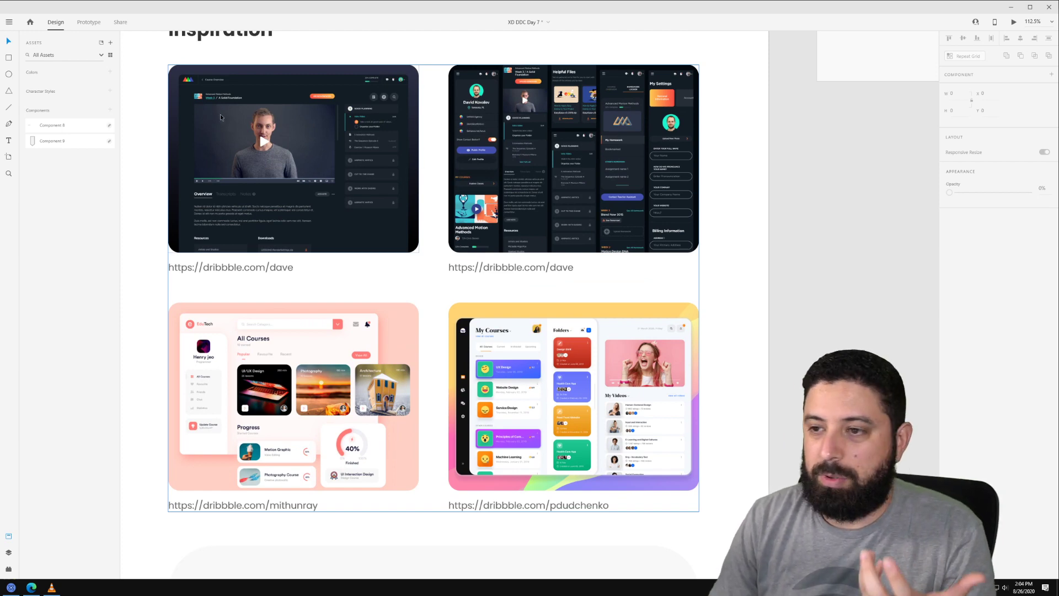
pyautogui.scroll(3, 197, 108)
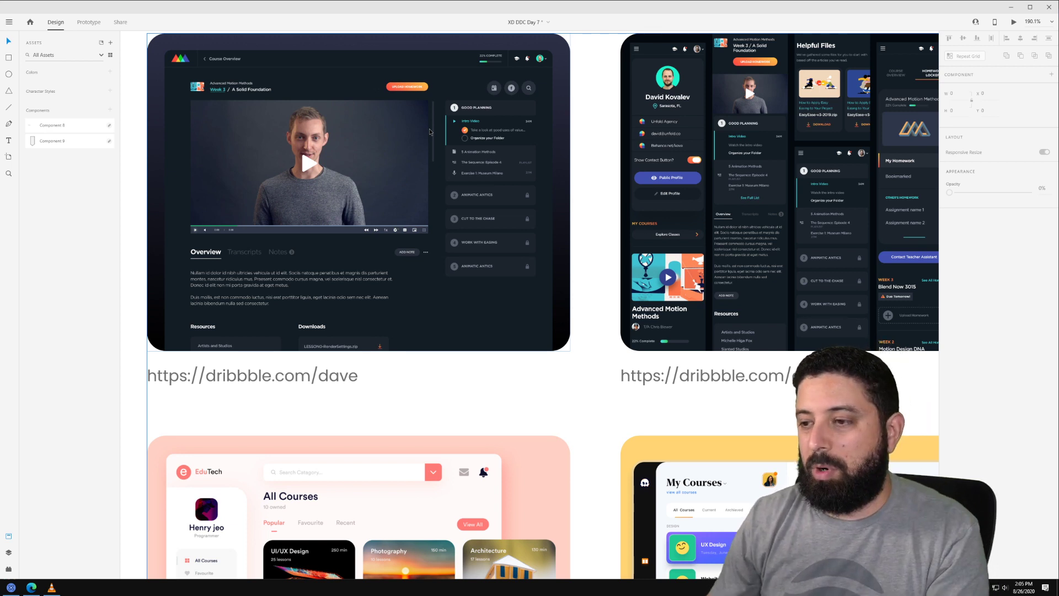
pyautogui.scroll(-5, 577, 401)
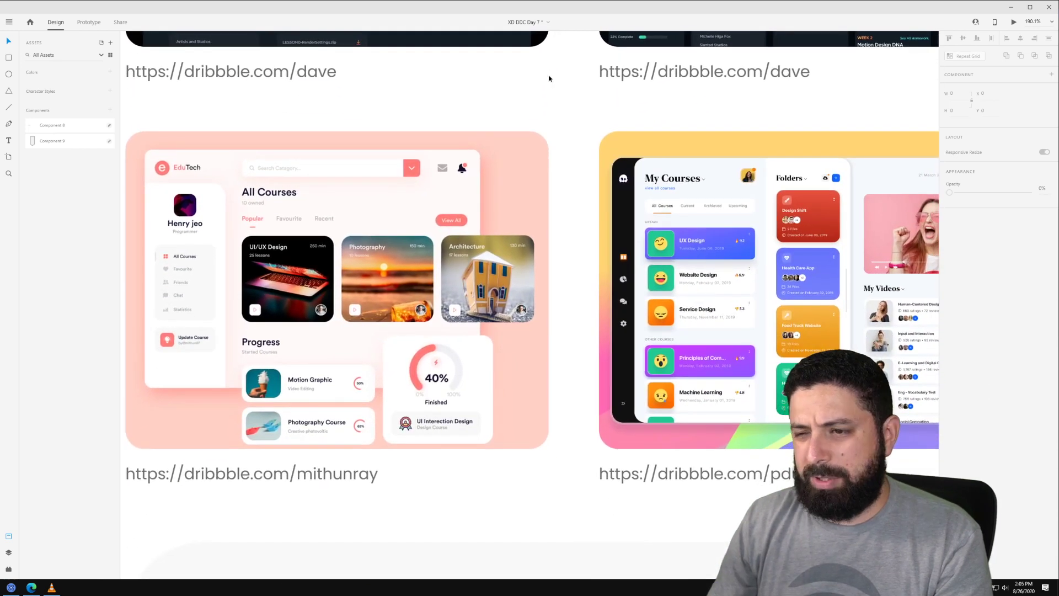
pyautogui.scroll(-3, 539, 118)
pyautogui.moveTo(636, 113); pyautogui.dragTo(581, 104)
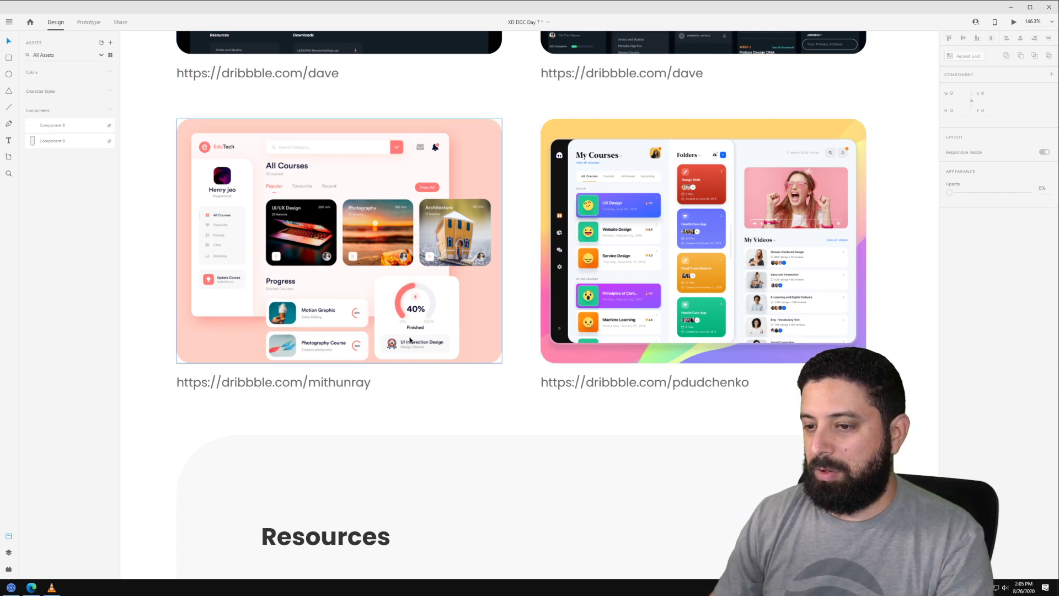
pyautogui.scroll(-2, 417, 339)
pyautogui.moveTo(456, 478); pyautogui.dragTo(439, 242)
pyautogui.scroll(-5, 435, 331)
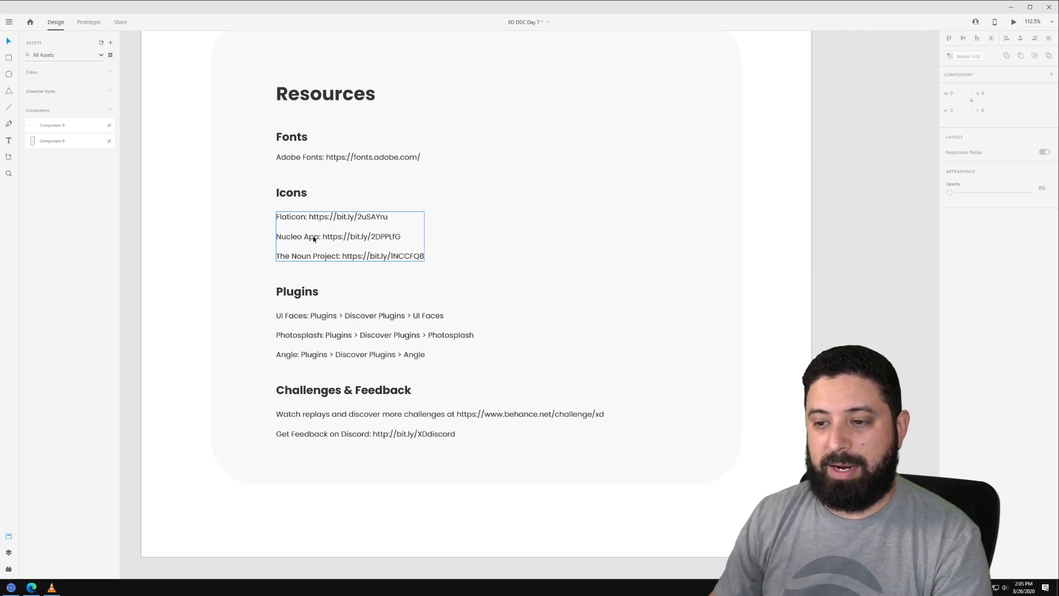
pyautogui.scroll(-6, 361, 269)
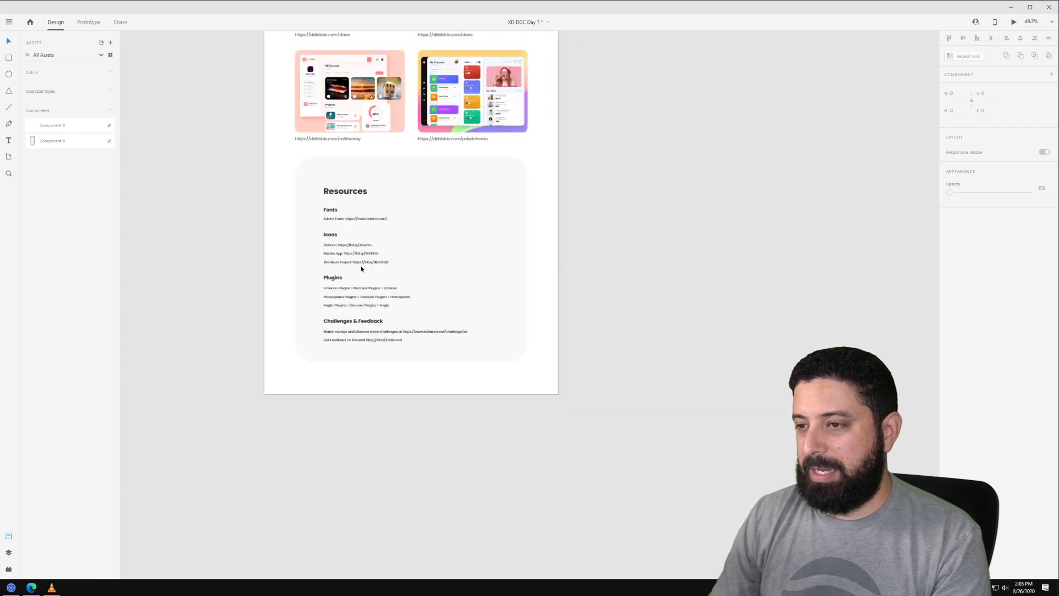
pyautogui.scroll(-2, 359, 266)
# Step: Fill the header bar of the Challenge 7 – 1 artboard with the dark plum sampled from the Messaging thumbnail's Xd badge
pyautogui.scroll(10, 524, 76)
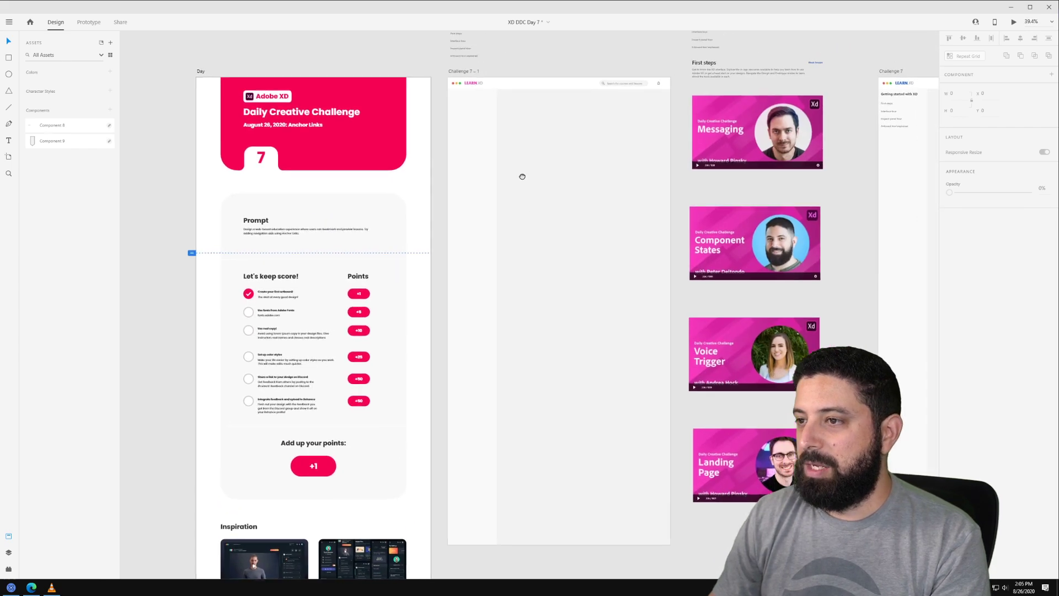
pyautogui.scroll(2, 521, 176)
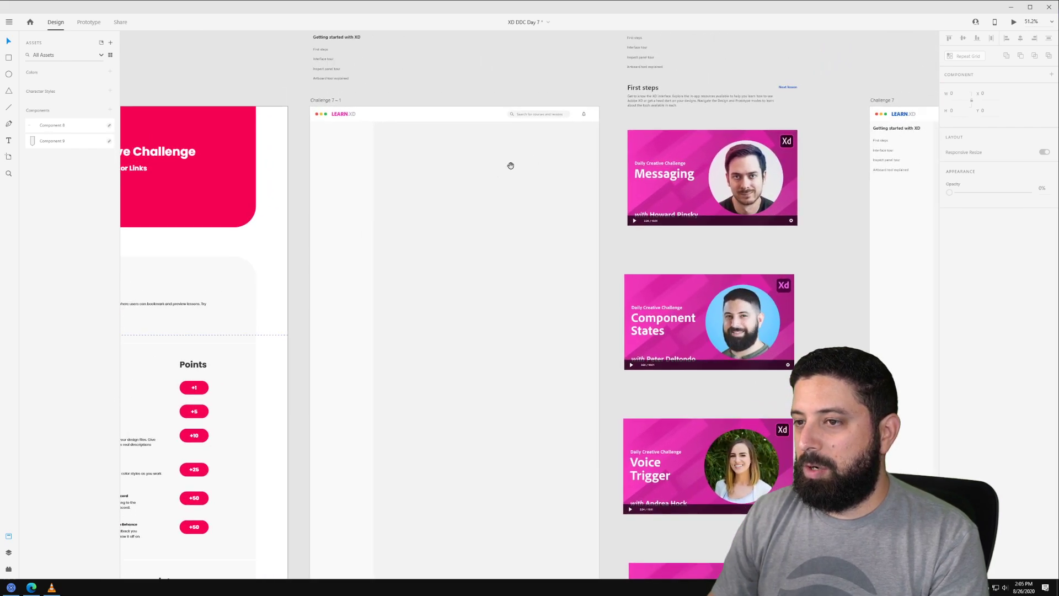
pyautogui.scroll(2, 510, 165)
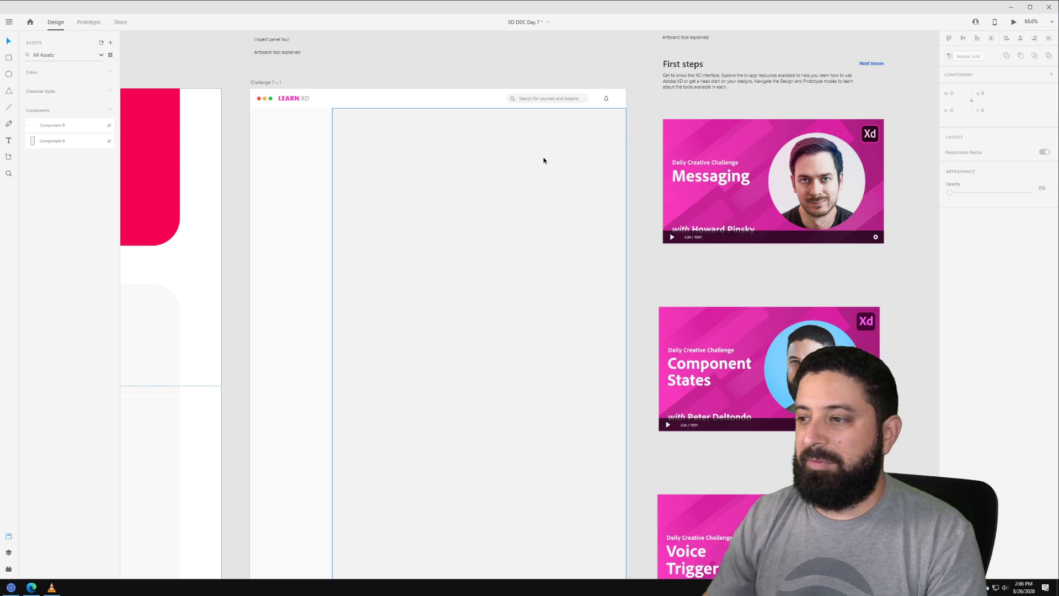
pyautogui.click(367, 99)
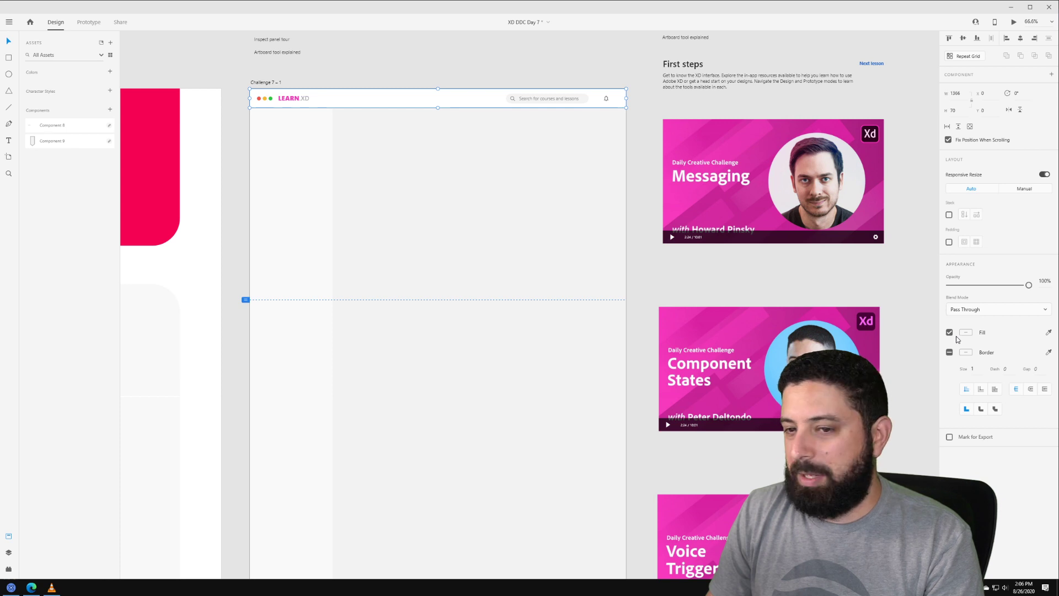
pyautogui.doubleClick(445, 101)
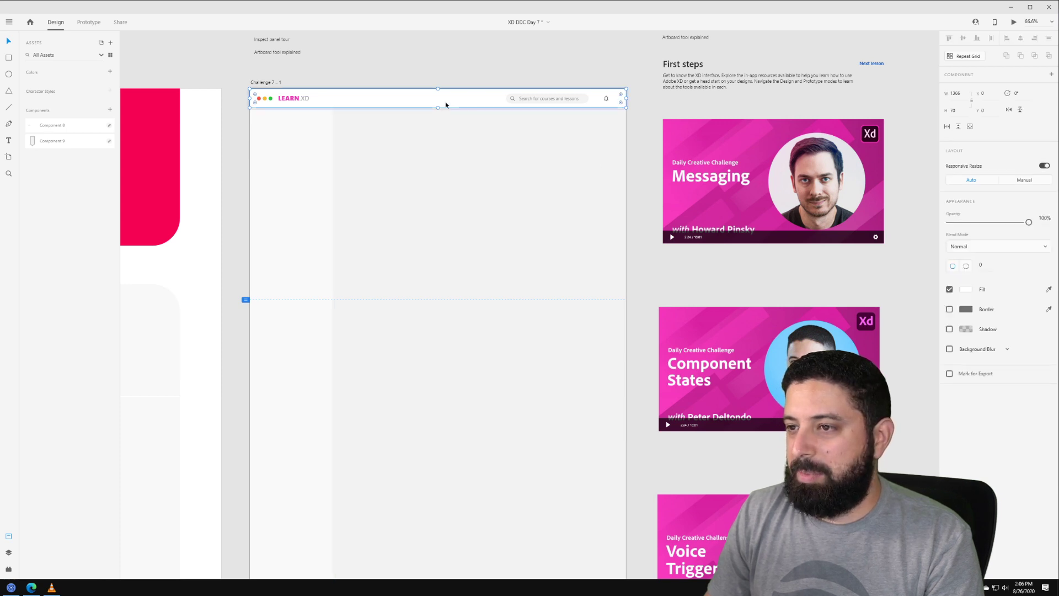
pyautogui.click(965, 290)
pyautogui.click(965, 291)
pyautogui.click(1048, 290)
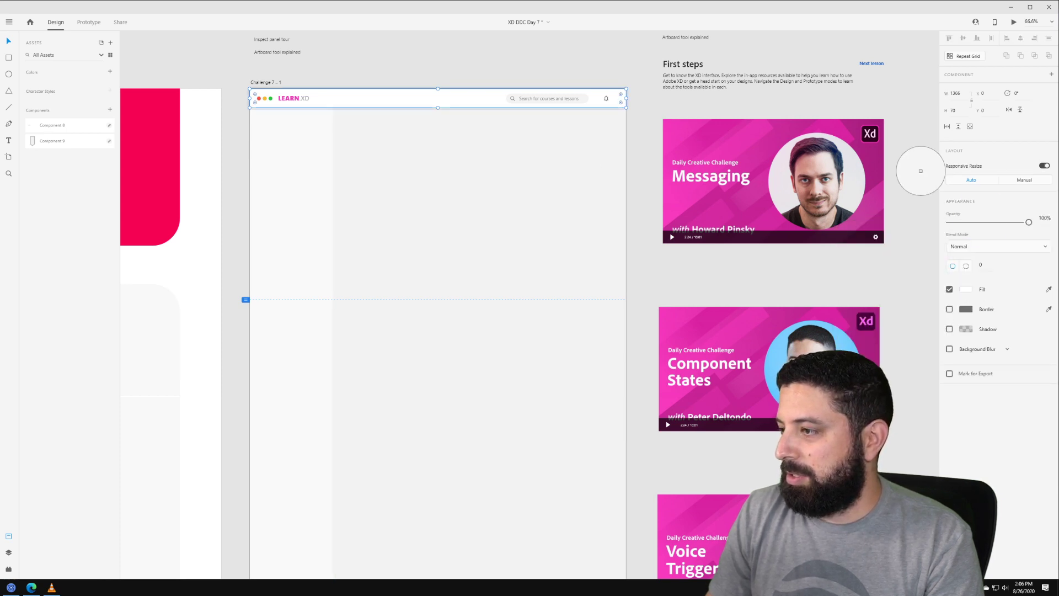
pyautogui.click(876, 125)
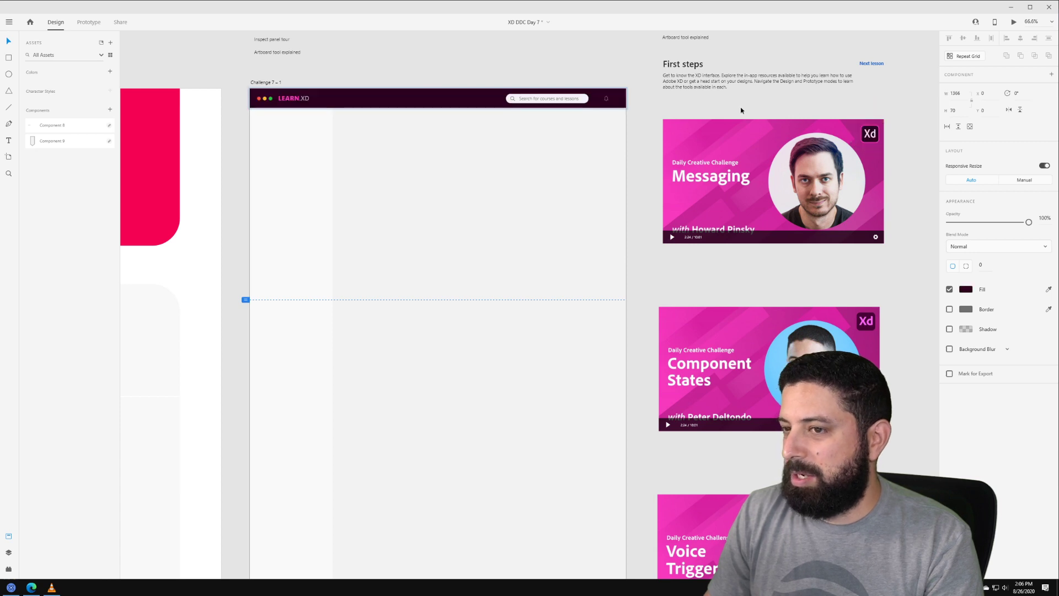
# Step: Recolor the "XD" part of the header's LEARN.XD logo with the near-white sampled from the sidebar
pyautogui.scroll(5, 316, 90)
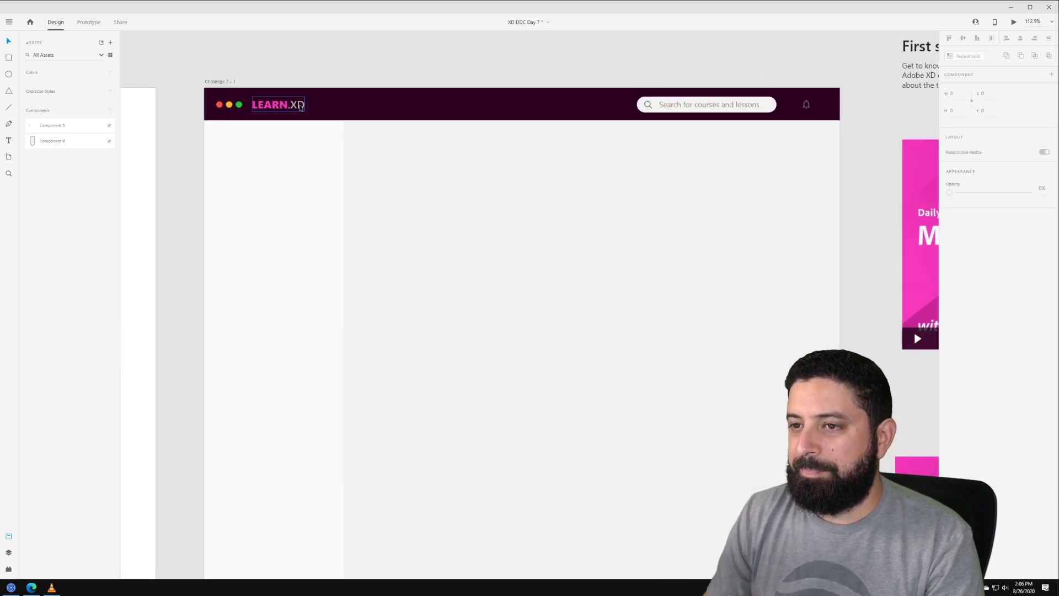
pyautogui.doubleClick(301, 107)
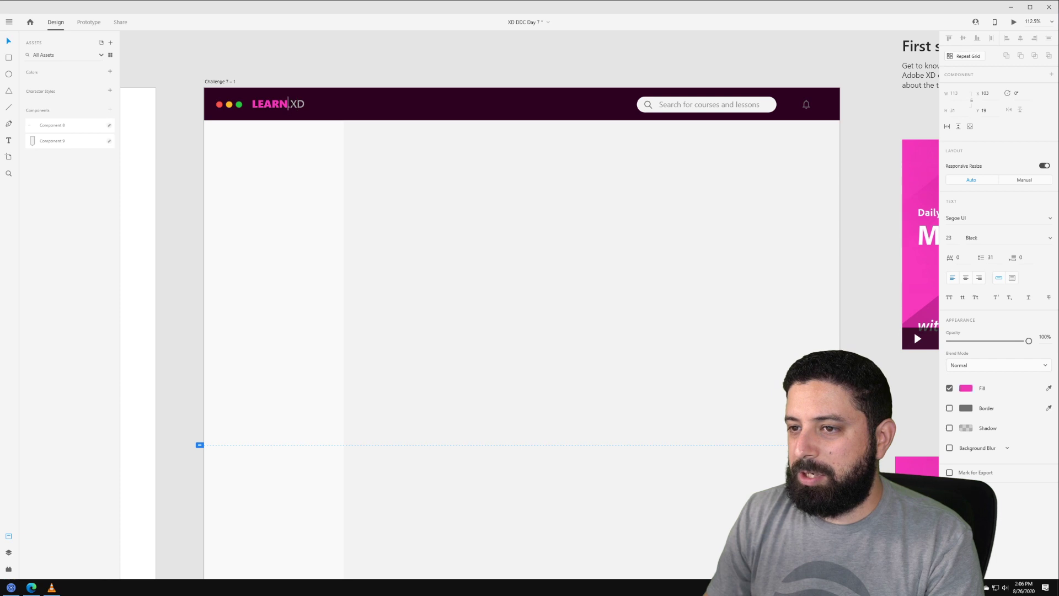
pyautogui.doubleClick(300, 107)
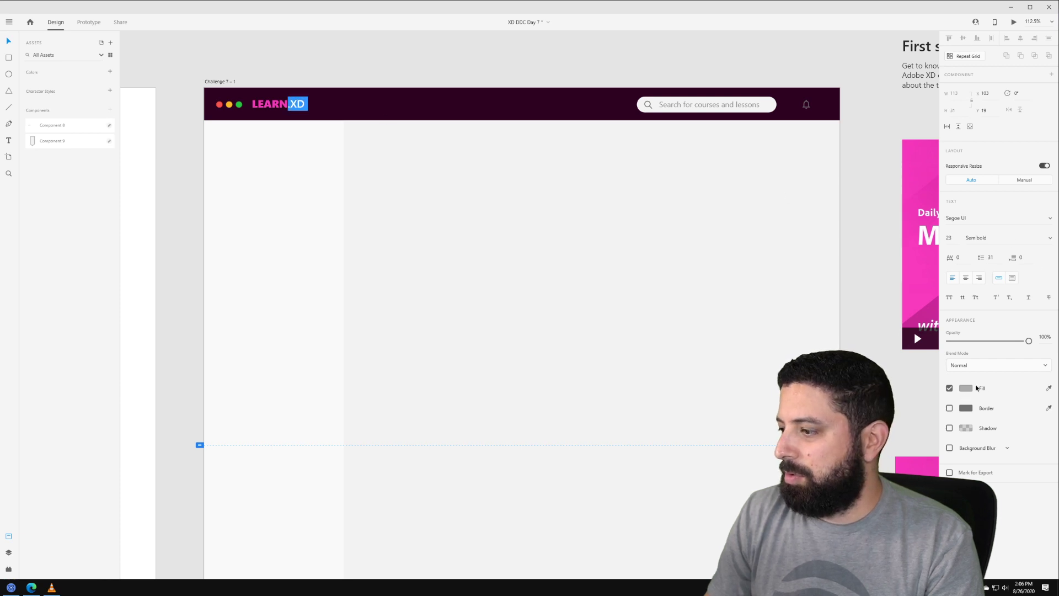
pyautogui.click(1048, 388)
pyautogui.click(298, 248)
pyautogui.press('Escape')
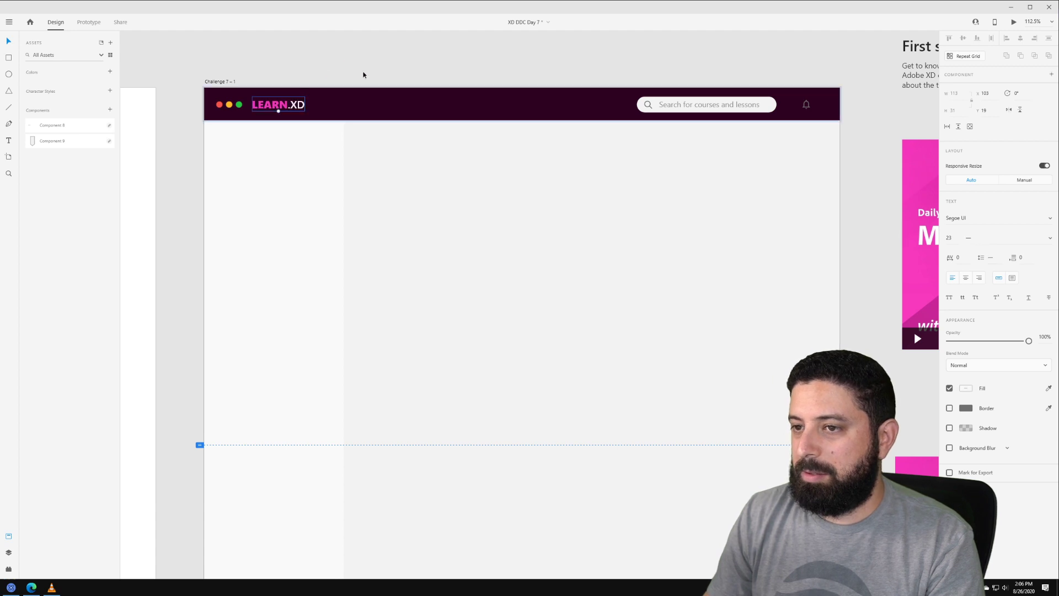
# Step: Fill the sidebar with the header's sampled dark plum and lighten that fill to a pale mauve
pyautogui.scroll(-3, 376, 80)
pyautogui.hscroll(2, 466, 66)
pyautogui.click(276, 142)
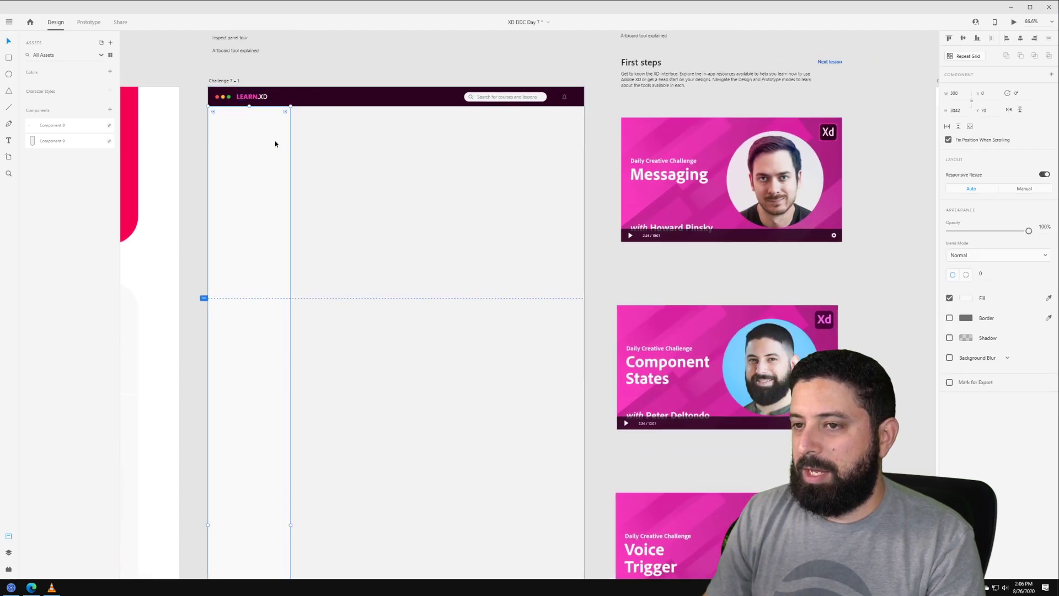
pyautogui.click(1049, 298)
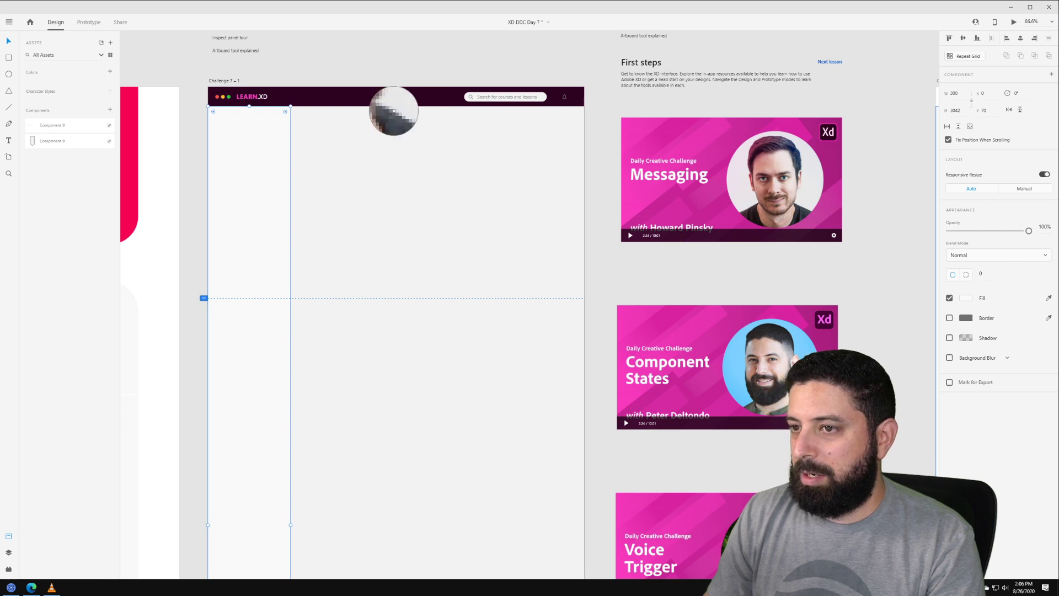
pyautogui.click(347, 100)
pyautogui.click(965, 297)
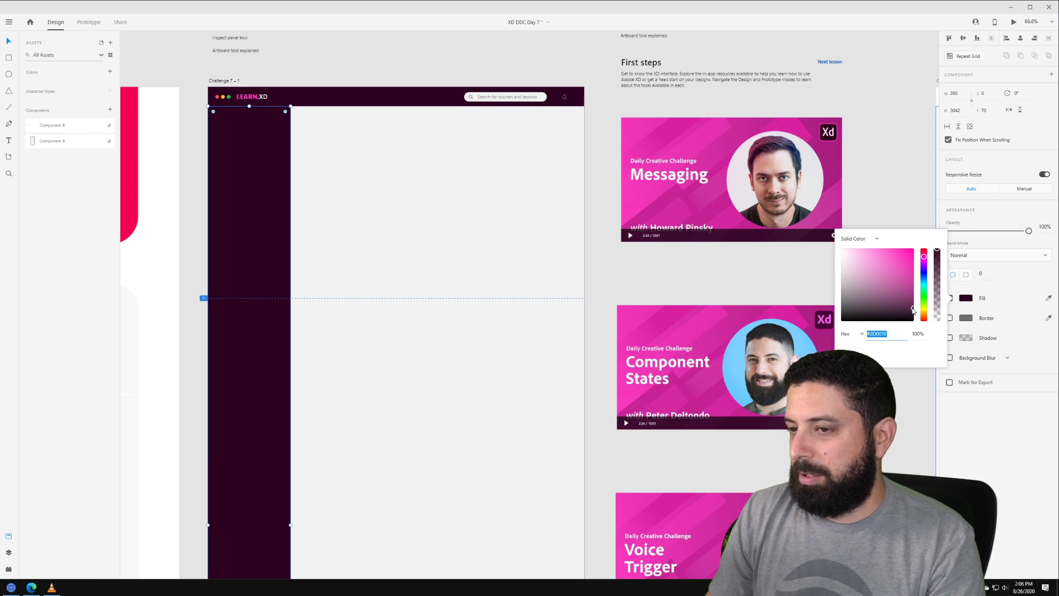
pyautogui.moveTo(913, 311); pyautogui.dragTo(849, 263)
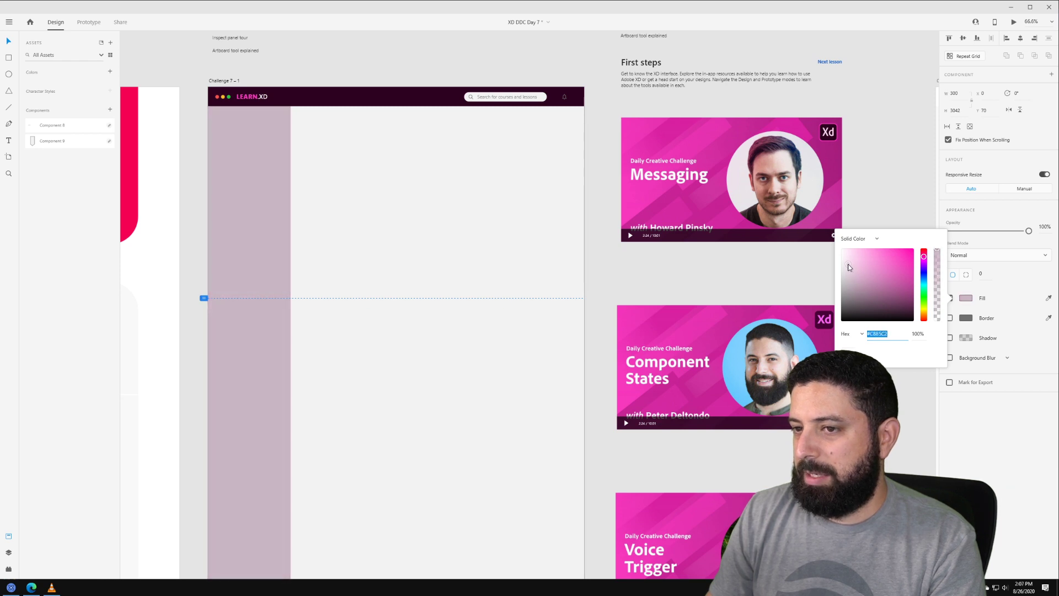
pyautogui.moveTo(848, 263); pyautogui.dragTo(848, 259)
# Step: Fill the large content area beside the sidebar with the dark plum sampled from the header bar
pyautogui.click(487, 208)
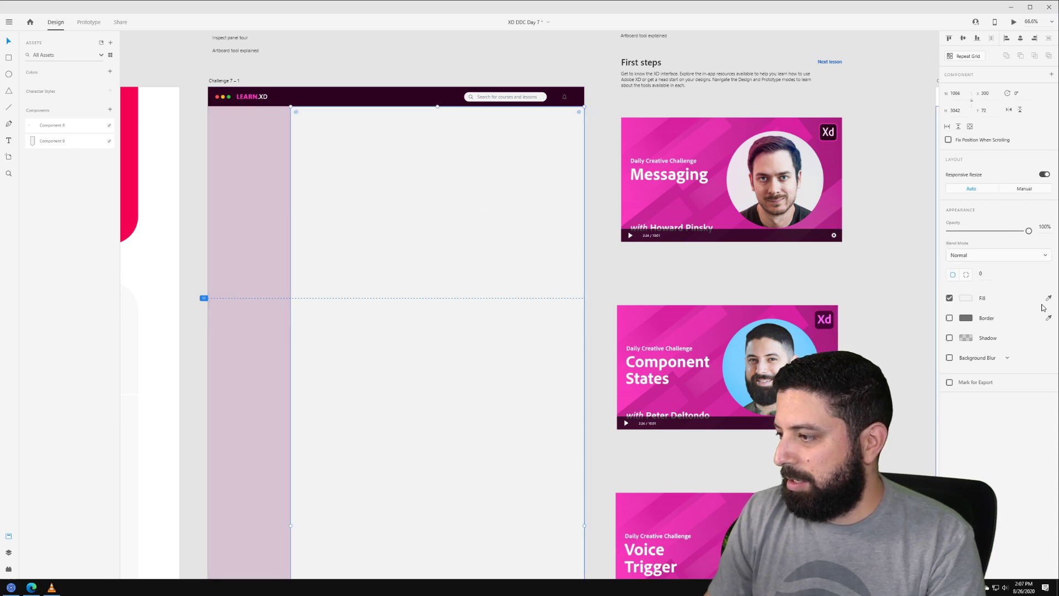
pyautogui.click(1047, 318)
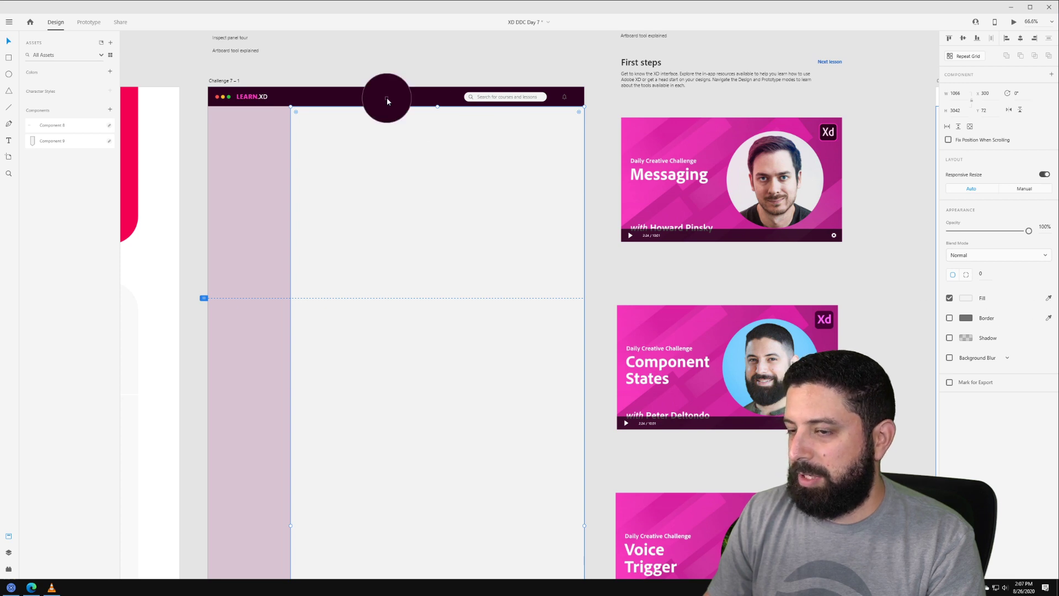
pyautogui.click(386, 97)
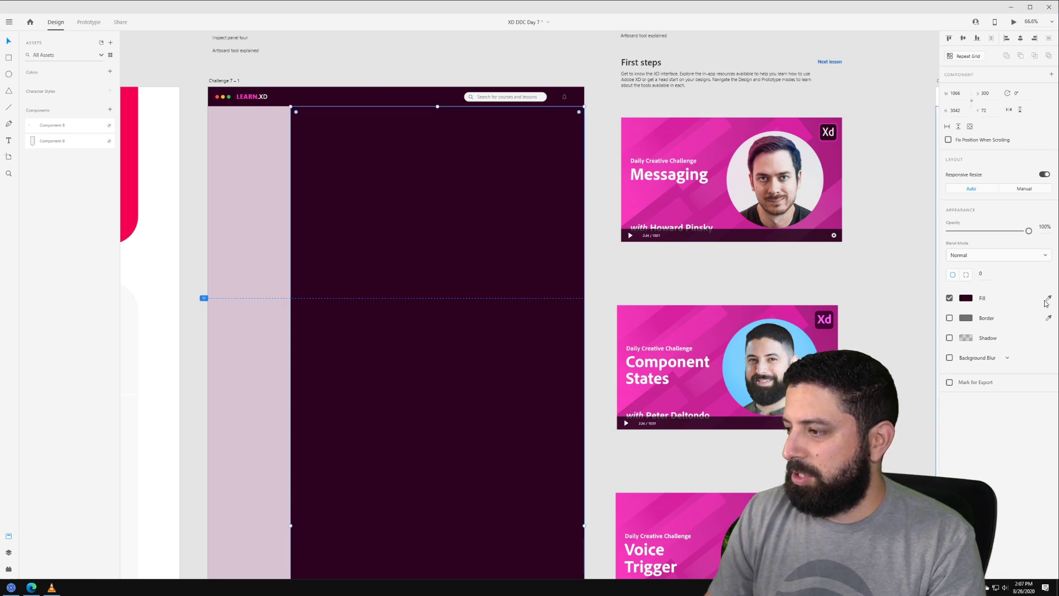
# Step: Change the header bar's fill from plum to a neutral dark gray, #232323
pyautogui.click(323, 101)
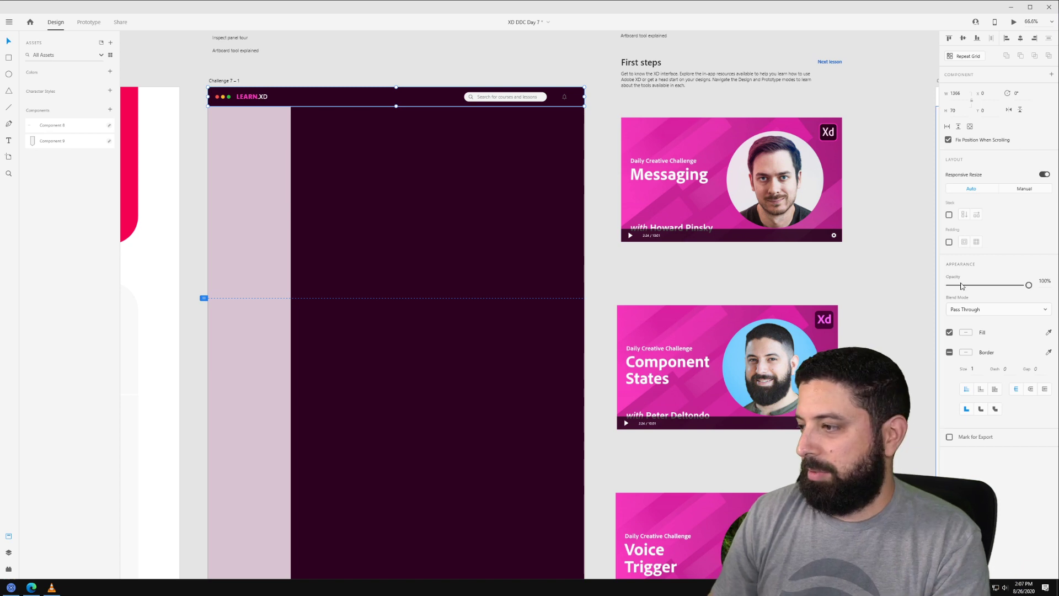
pyautogui.scroll(2, 378, 164)
pyautogui.scroll(1, 397, 174)
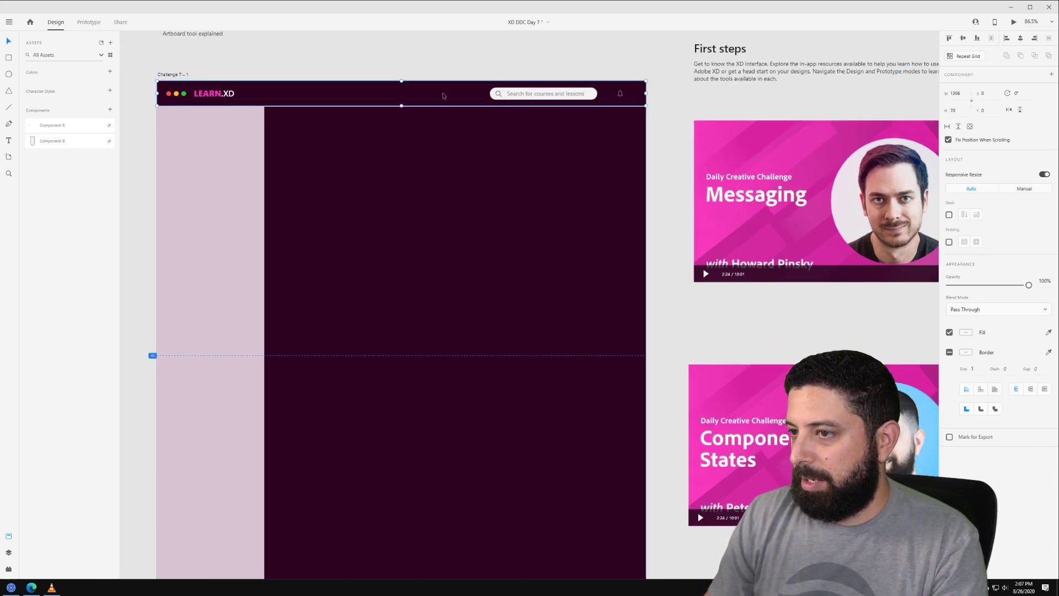
pyautogui.press('Return')
pyautogui.click(966, 289)
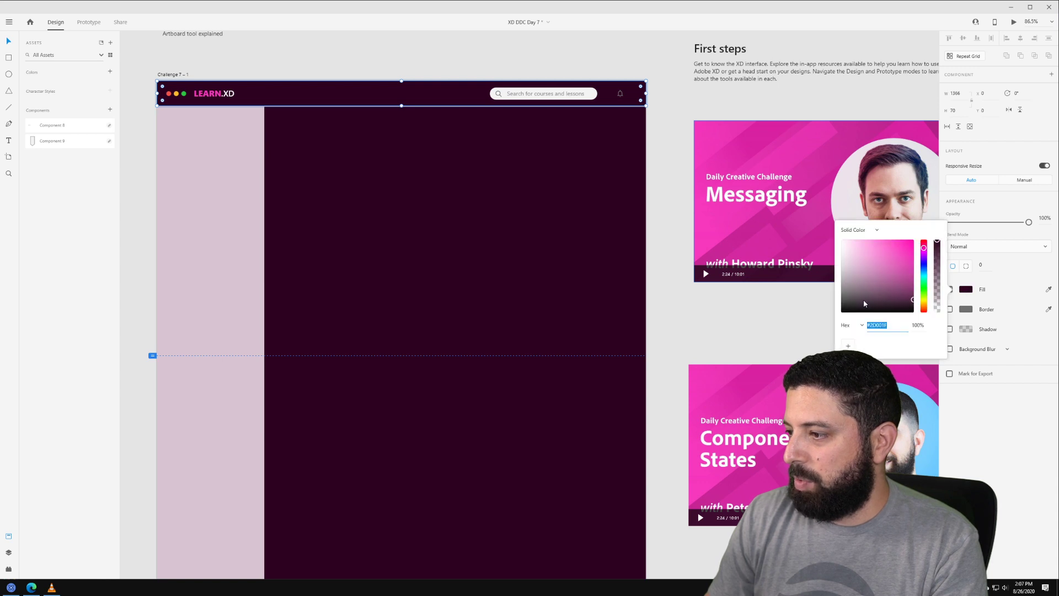
pyautogui.moveTo(863, 303); pyautogui.dragTo(792, 302)
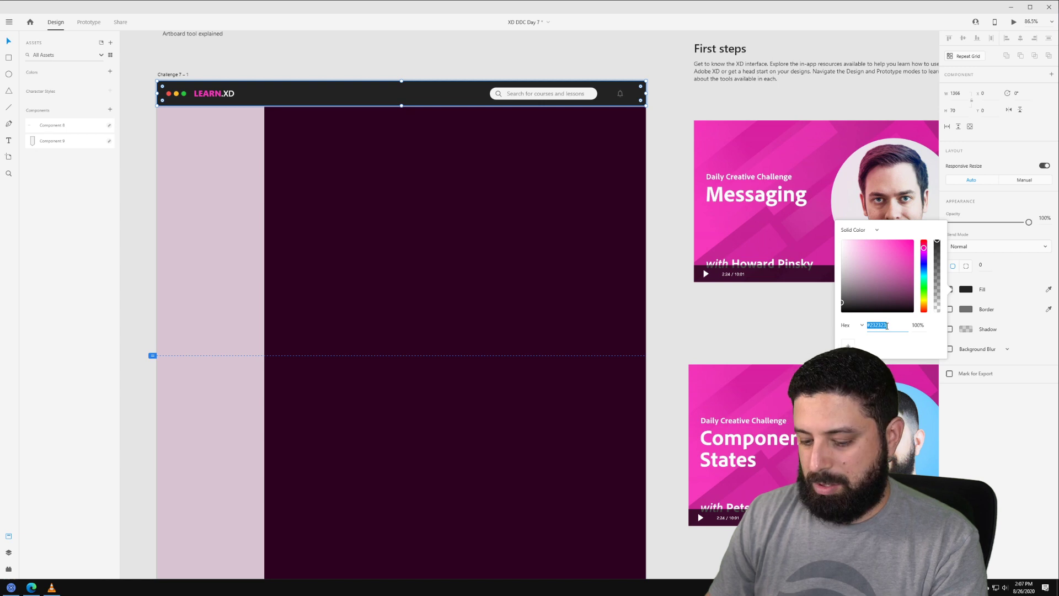
# Step: Set the sidebar's fill to the light gray #DEDEDE
pyautogui.click(232, 160)
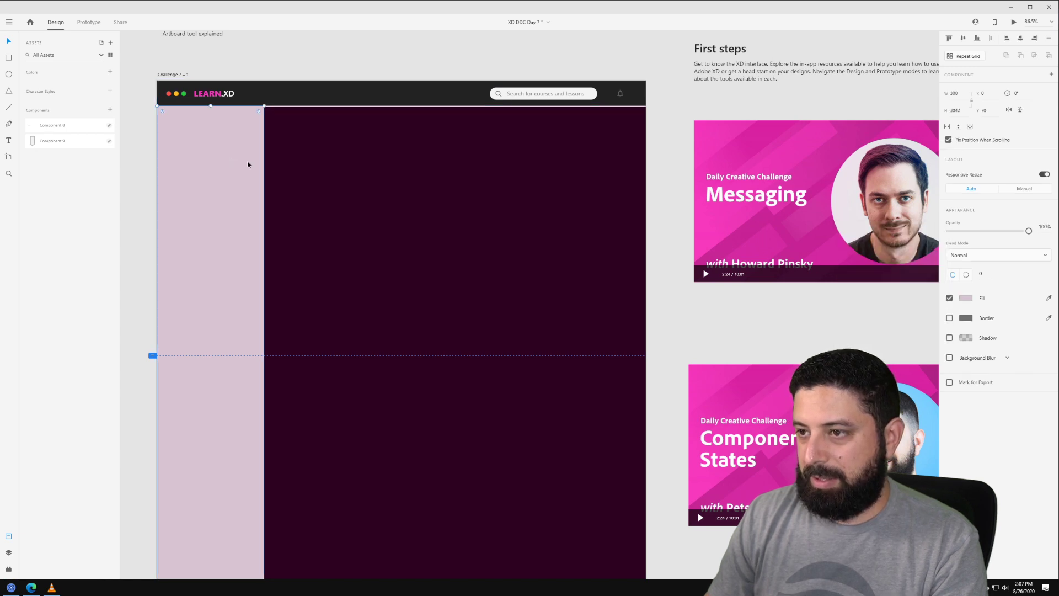
pyautogui.click(966, 298)
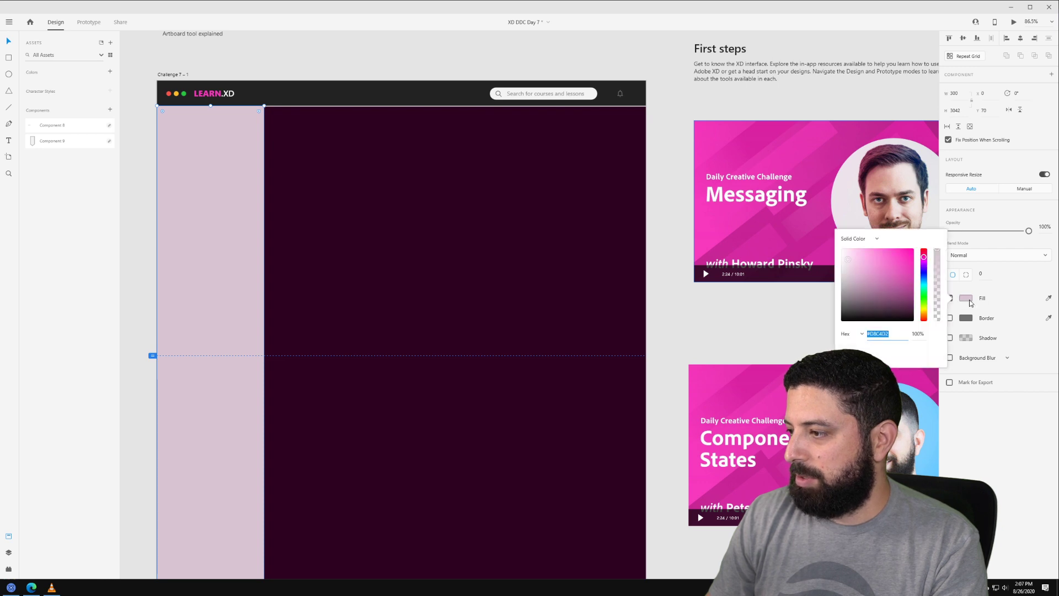
pyautogui.write('232323')
pyautogui.press('Tab')
pyautogui.hotkey('ctrl', 'z')
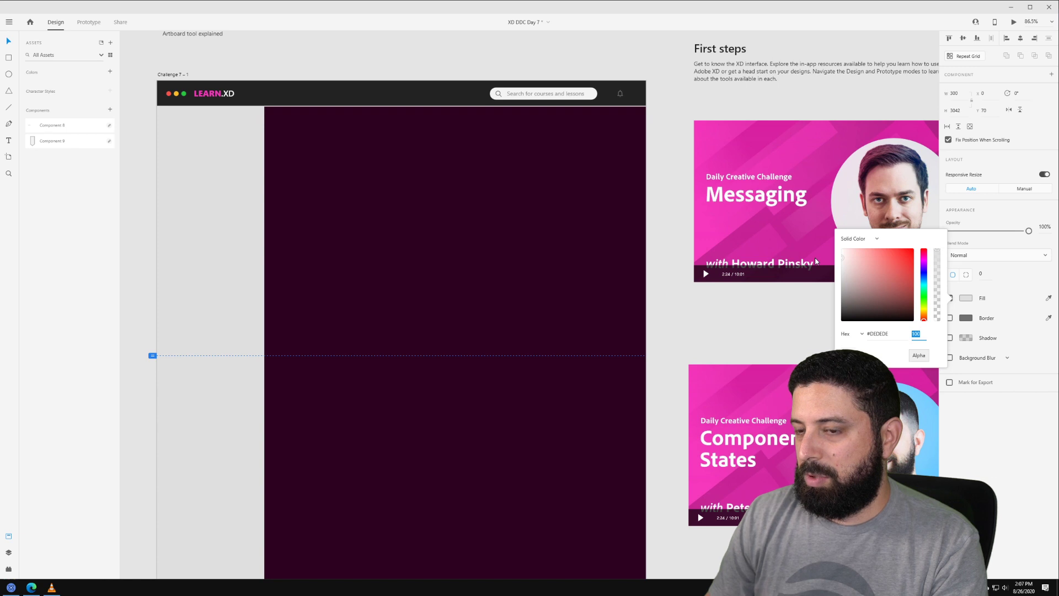
# Step: Fill the large content area with the header's dark gray, #232323
pyautogui.click(396, 214)
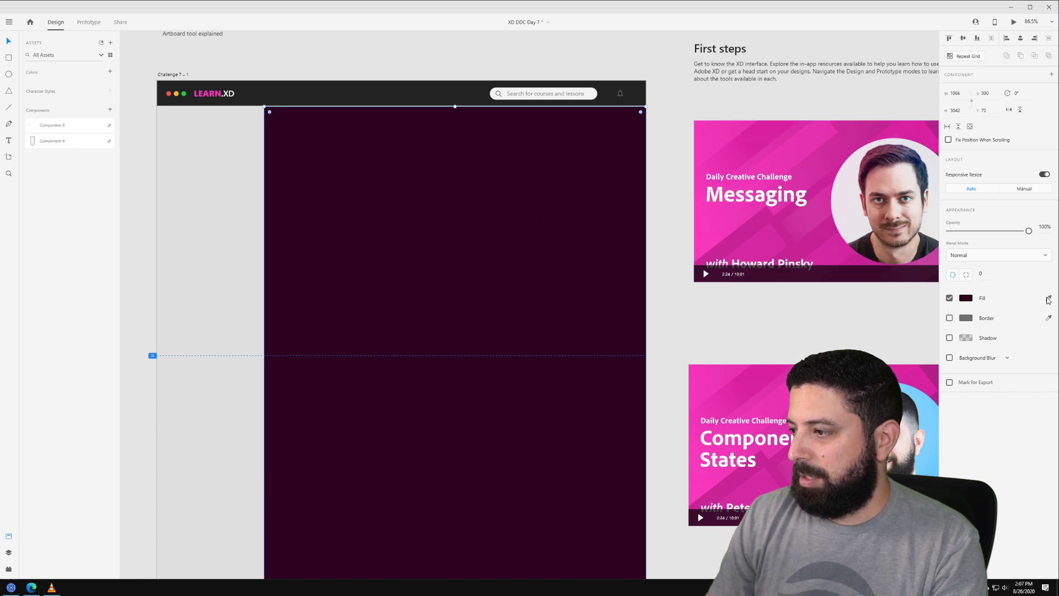
pyautogui.click(969, 299)
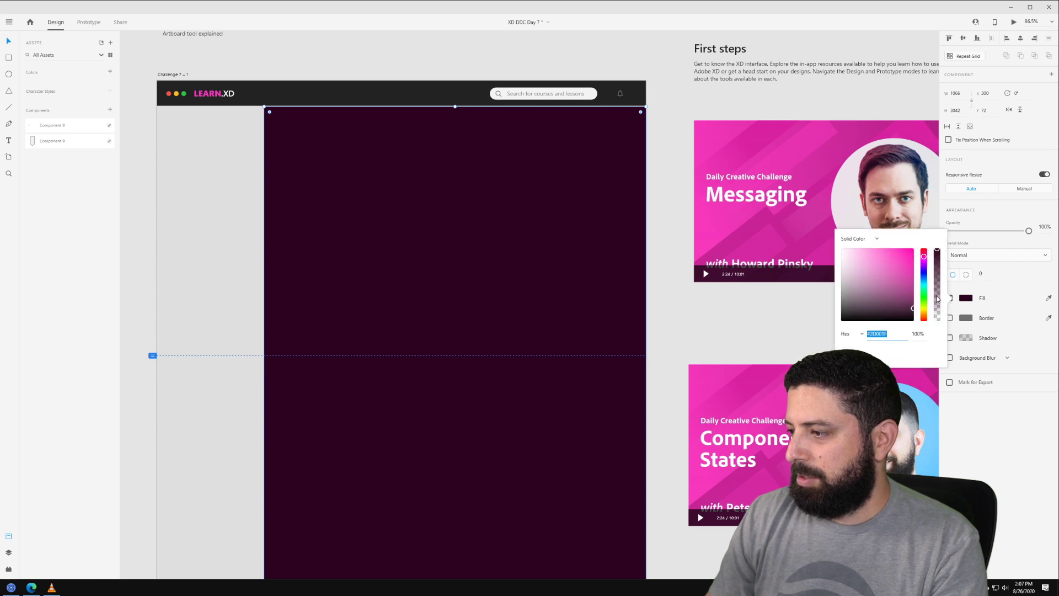
pyautogui.write('#232323')
pyautogui.press('Return')
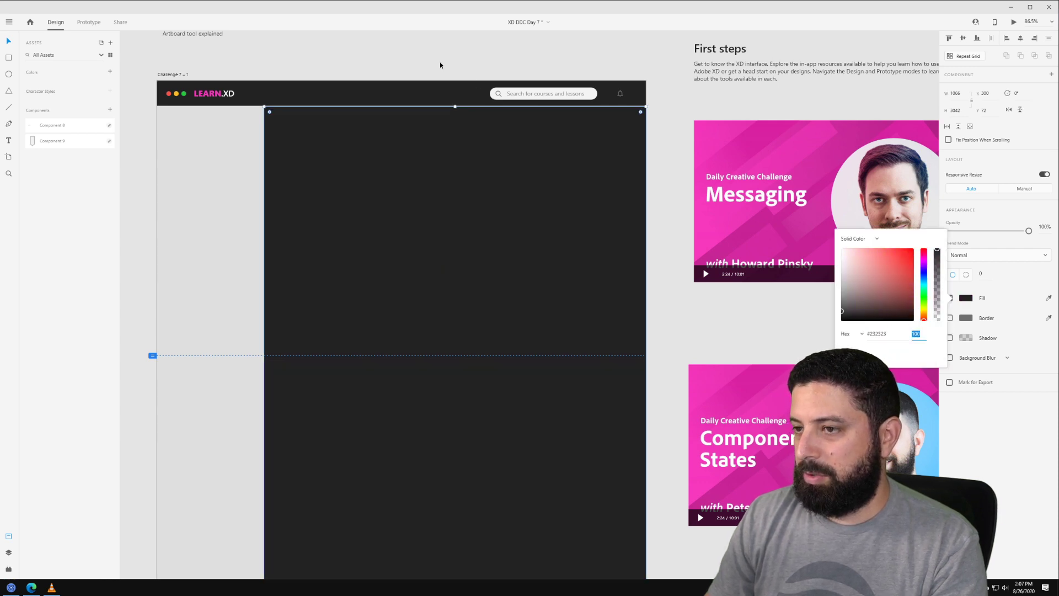
pyautogui.click(440, 63)
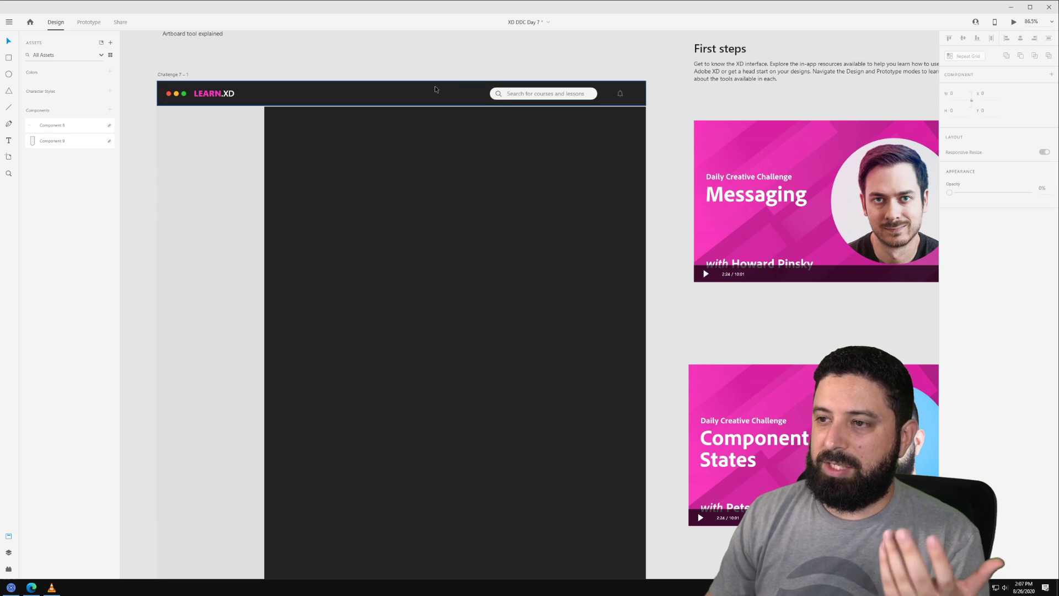
# Step: Try the Messaging thumbnail's pink, darkened to deep plum, as the header bar's fill and restore it to #232323
pyautogui.click(434, 88)
pyautogui.doubleClick(546, 99)
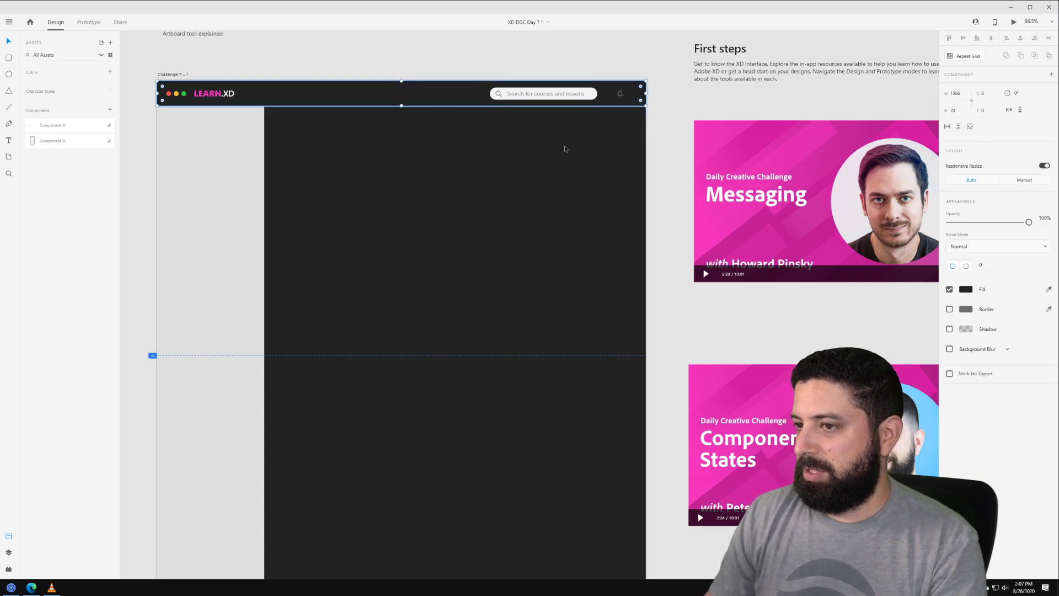
pyautogui.click(965, 290)
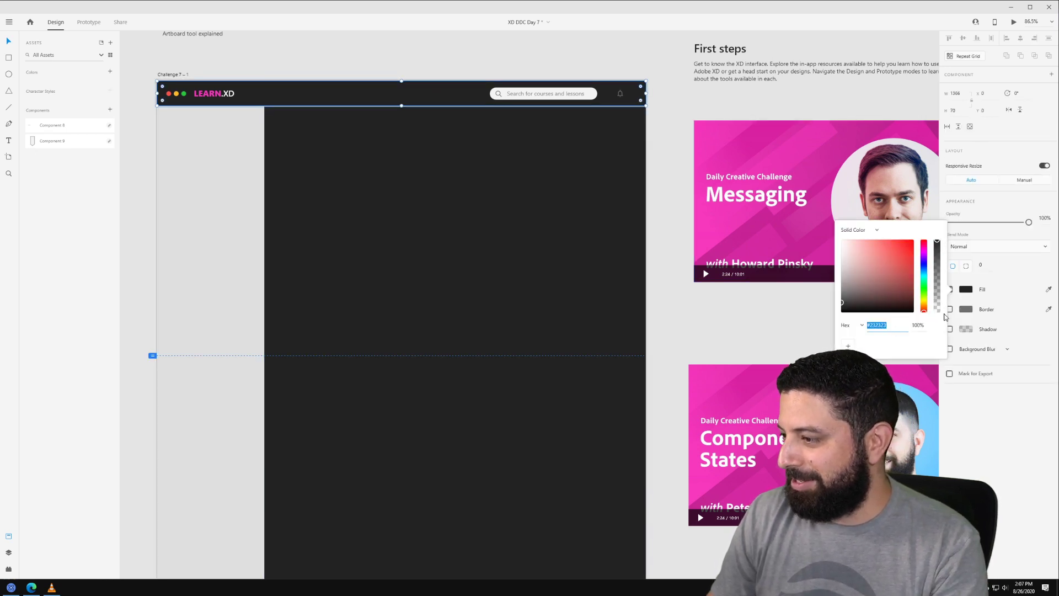
pyautogui.click(1048, 289)
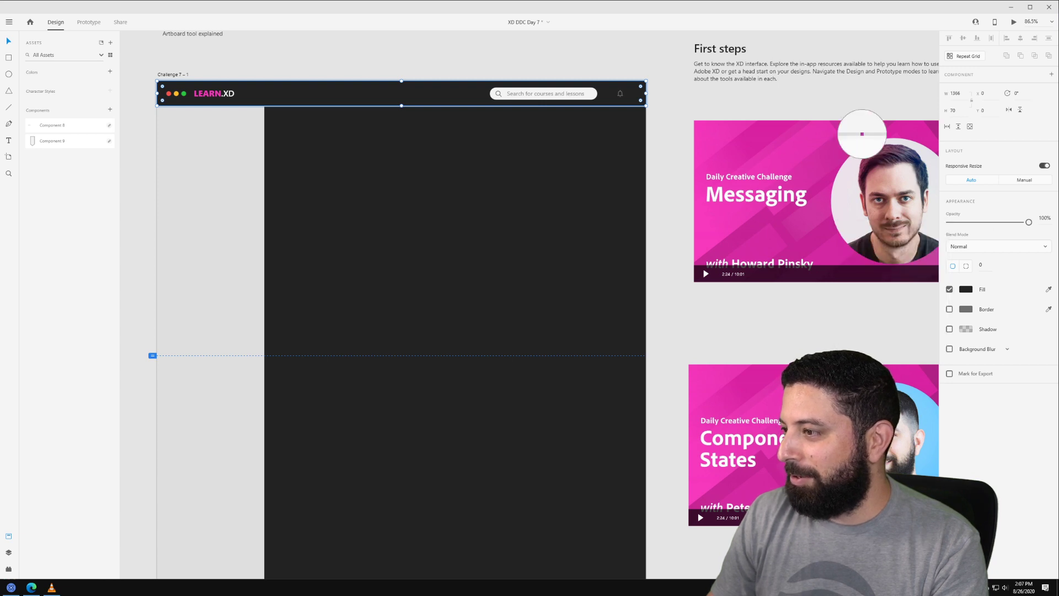
pyautogui.click(715, 129)
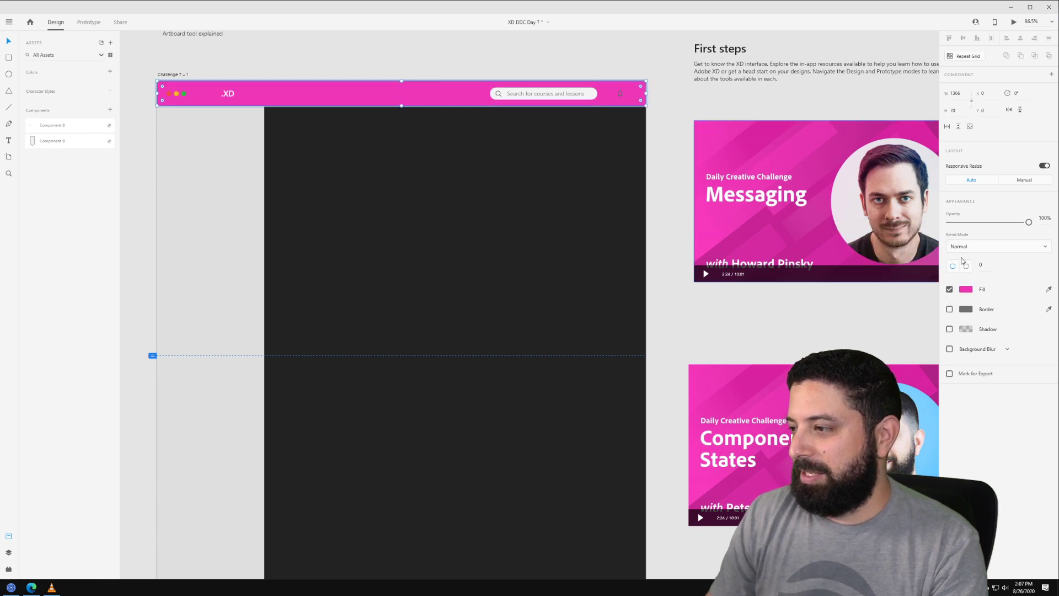
pyautogui.click(966, 290)
pyautogui.moveTo(893, 262); pyautogui.dragTo(919, 292)
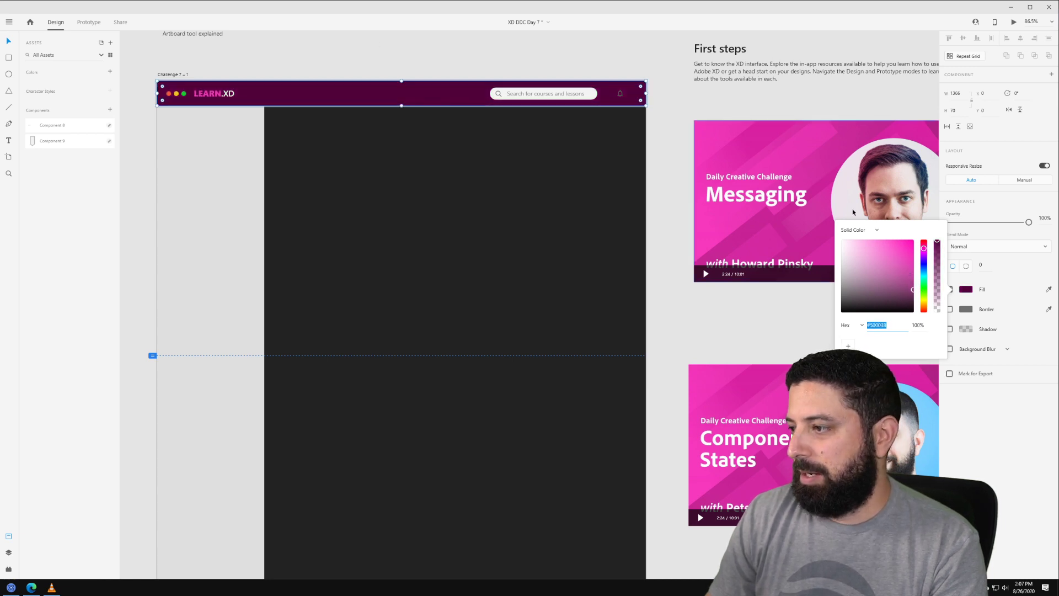
pyautogui.write('232323')
pyautogui.press('Return')
pyautogui.click(364, 68)
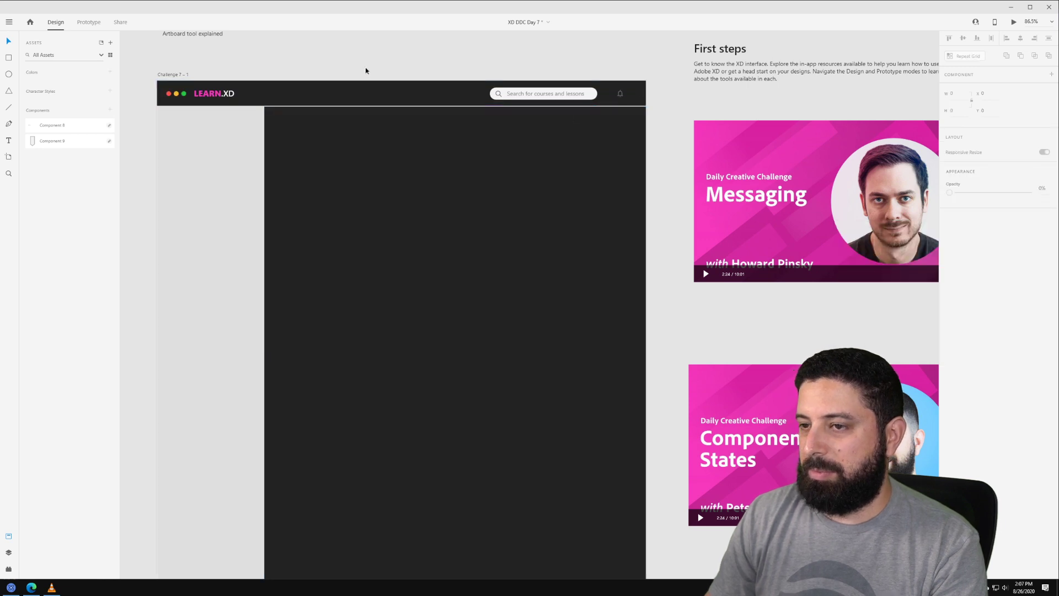
# Step: Extend the content area's top edge upward to a height of about 3046 to close the gap beneath the header bar
pyautogui.click(300, 105)
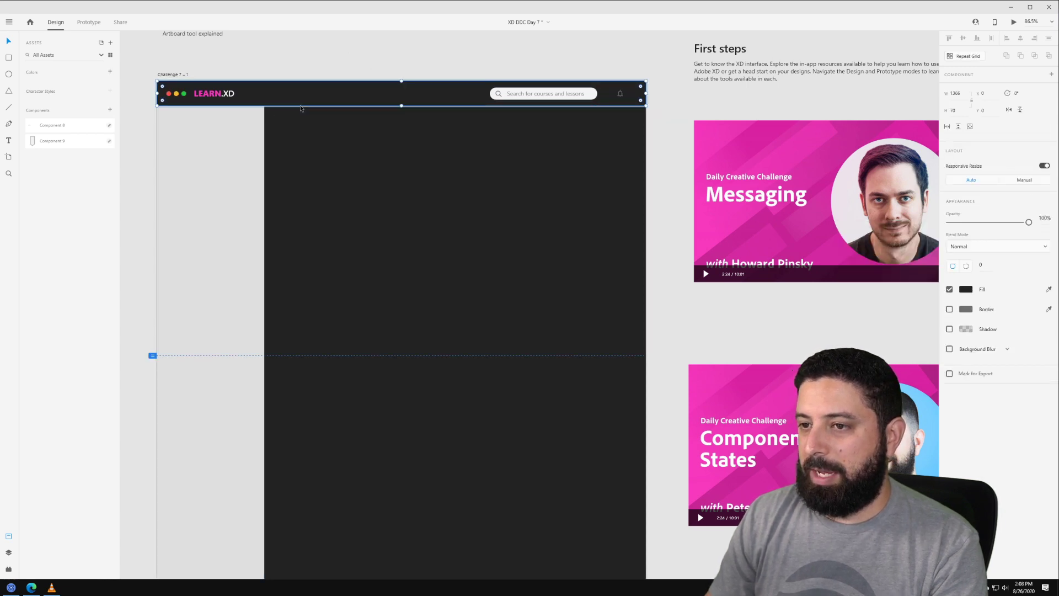
pyautogui.scroll(5, 285, 102)
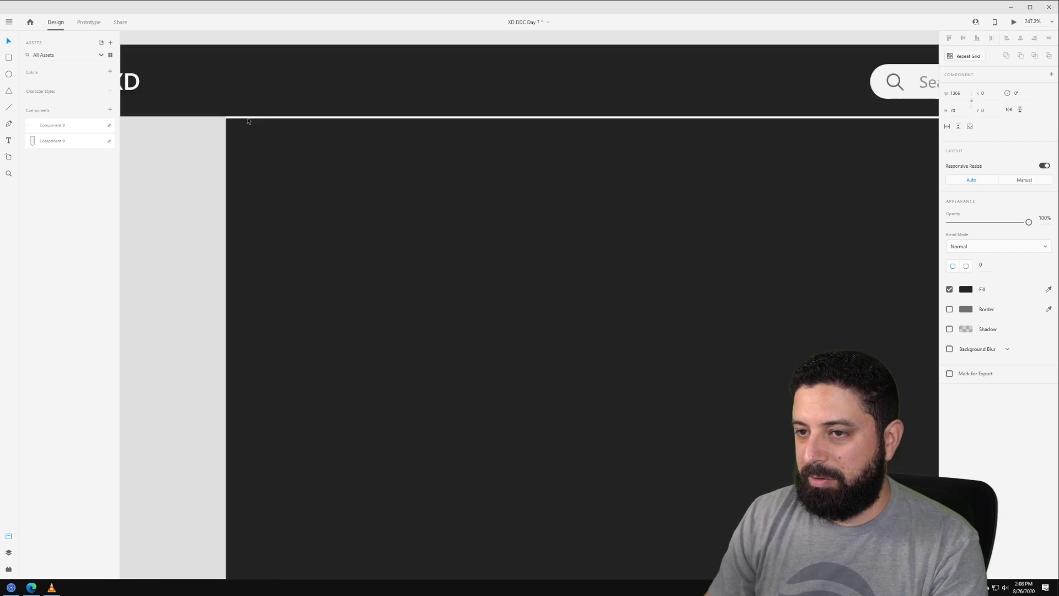
pyautogui.click(238, 120)
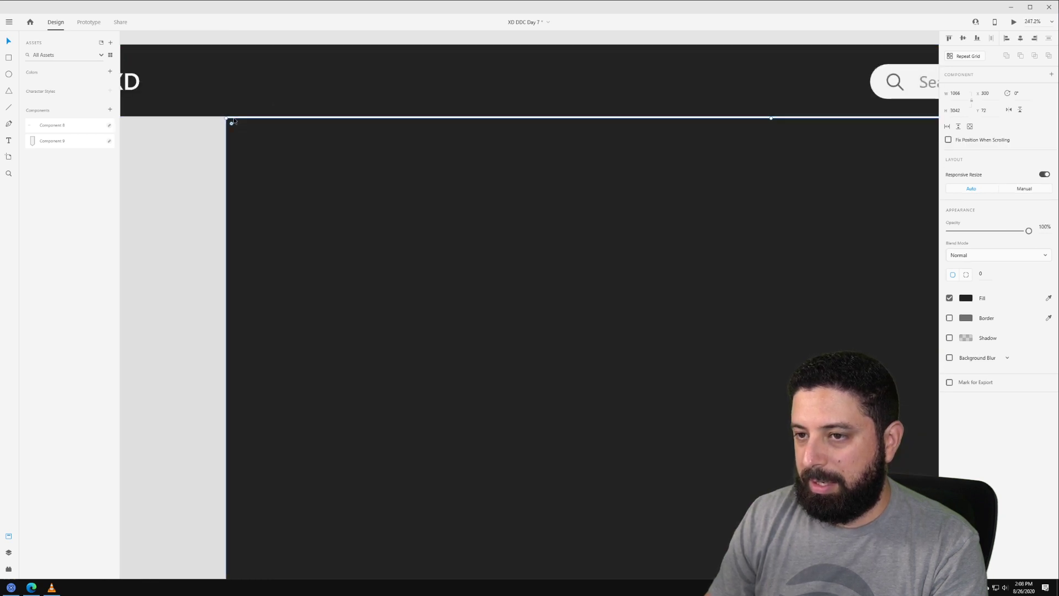
pyautogui.scroll(4, 428, 128)
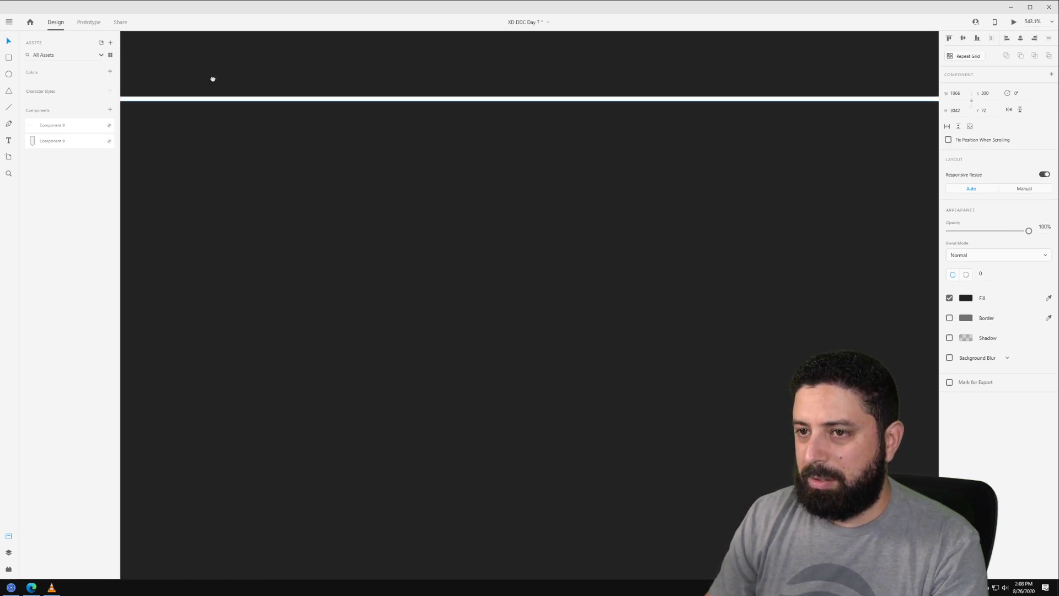
pyautogui.moveTo(213, 78); pyautogui.dragTo(331, 124)
pyautogui.press('Escape')
pyautogui.scroll(-8, 298, 160)
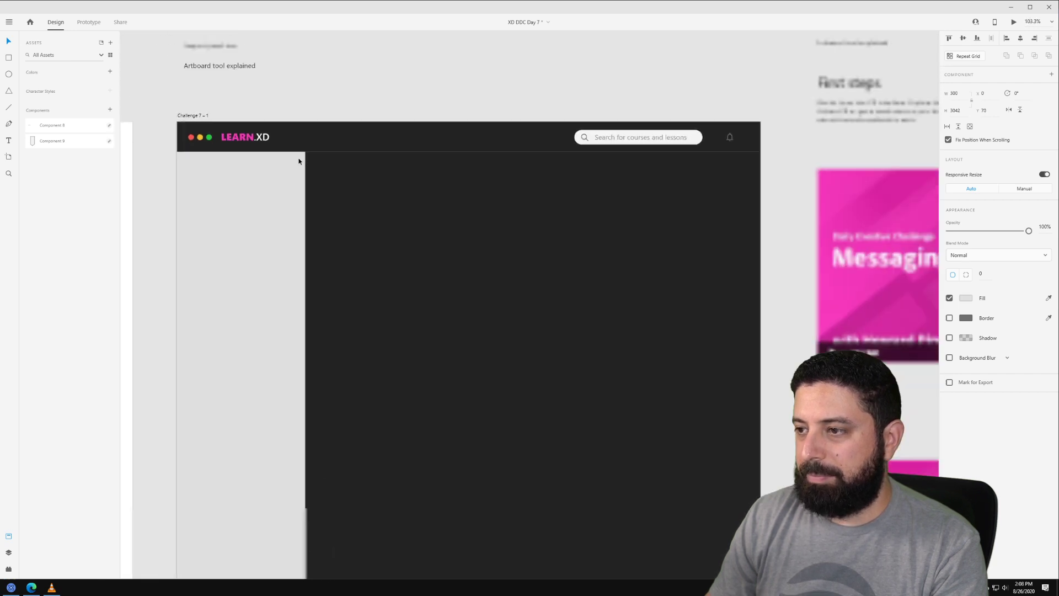
pyautogui.scroll(5, 340, 162)
pyautogui.click(365, 147)
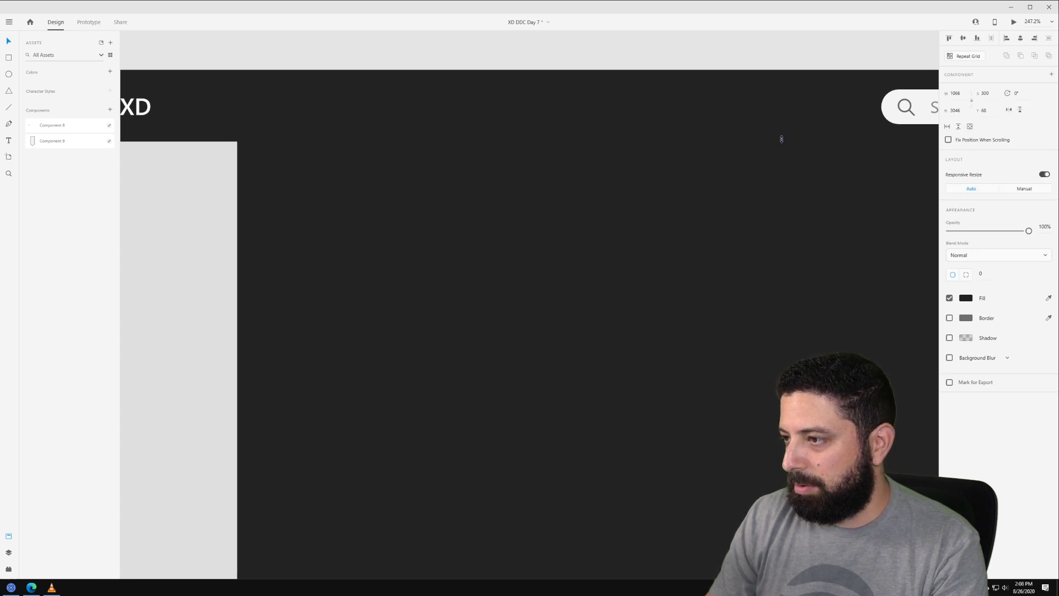
pyautogui.press('Escape')
# Step: Copy the "Getting started with XD" heading from above the artboard into the upper part of the sidebar, at about X 23
pyautogui.scroll(-6, 307, 156)
pyautogui.scroll(-3, 350, 104)
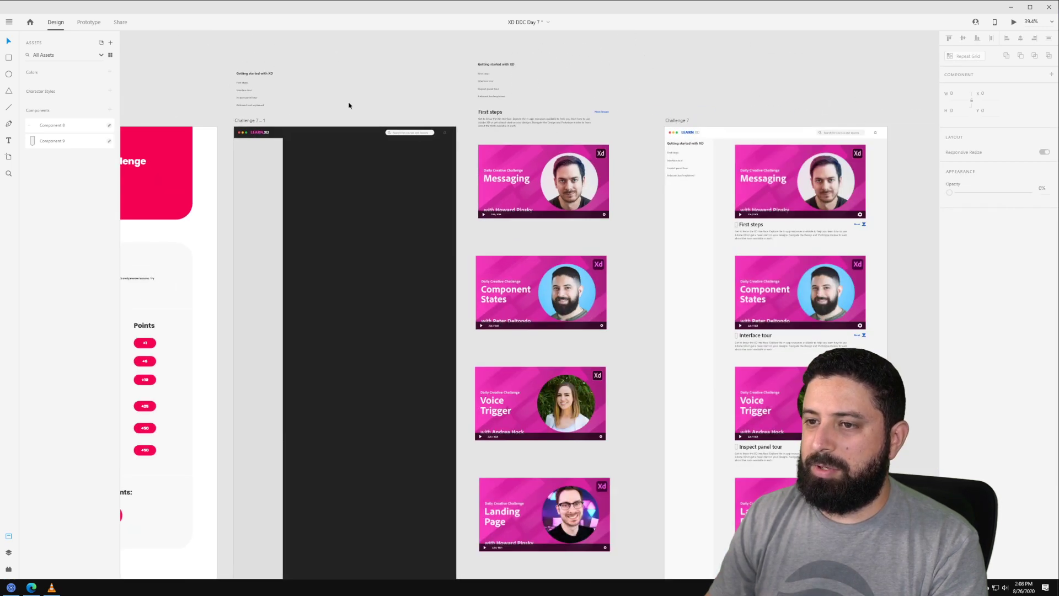
pyautogui.scroll(3, 279, 92)
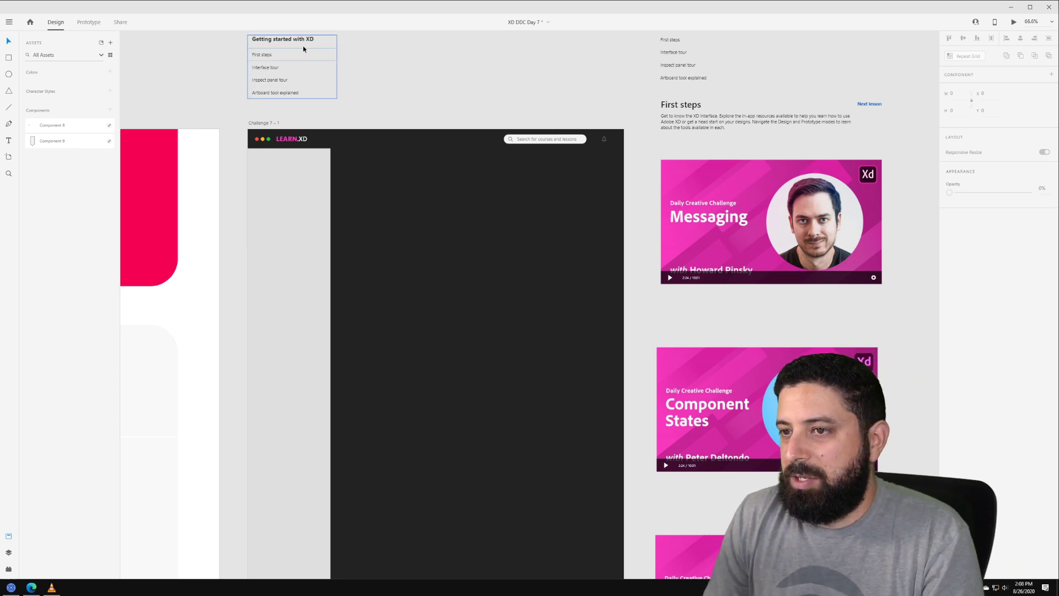
pyautogui.scroll(2, 278, 180)
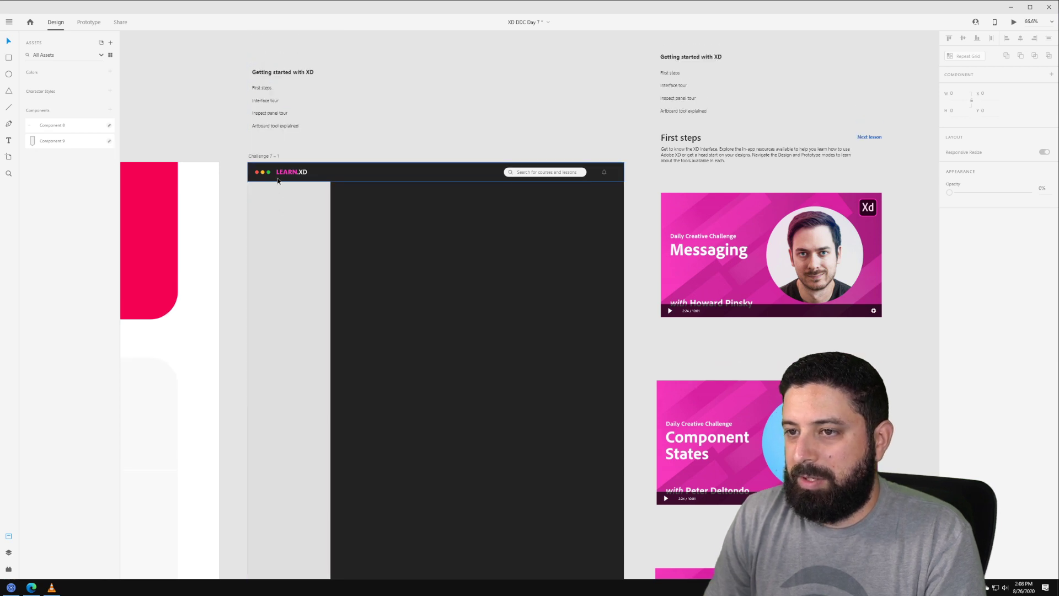
pyautogui.scroll(2, 278, 190)
pyautogui.doubleClick(283, 72)
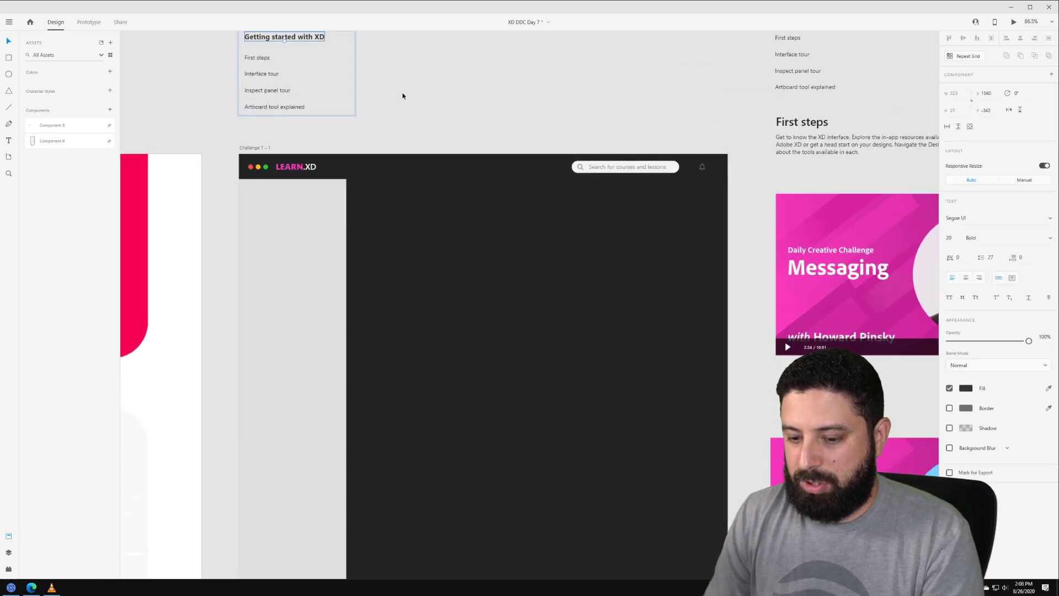
pyautogui.click(471, 90)
pyautogui.keyDown('ctrl'); pyautogui.click(284, 37); pyautogui.keyUp('ctrl')
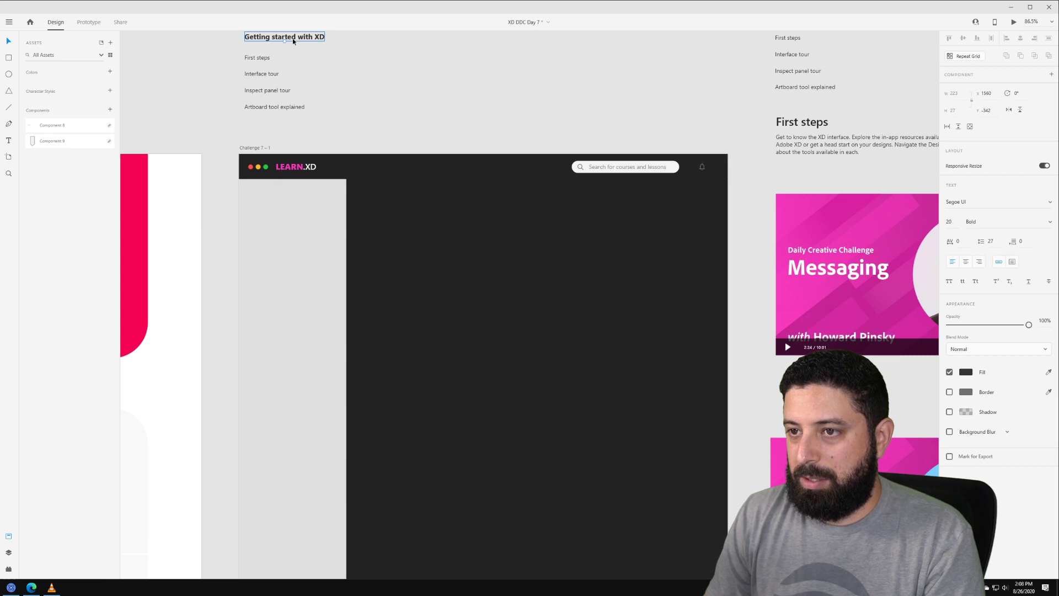
pyautogui.moveTo(308, 215); pyautogui.dragTo(296, 197)
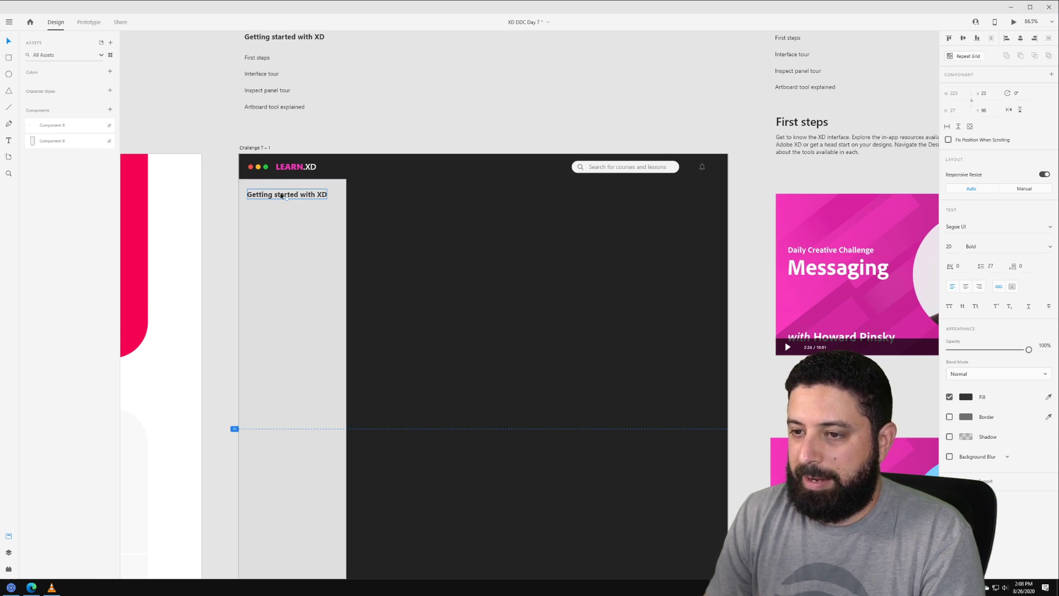
# Step: Duplicate the sidebar heading below itself at Y 144 and make the copy a fixed-size text area about 277 by 28
pyautogui.moveTo(282, 196); pyautogui.dragTo(293, 213)
pyautogui.scroll(3, 294, 213)
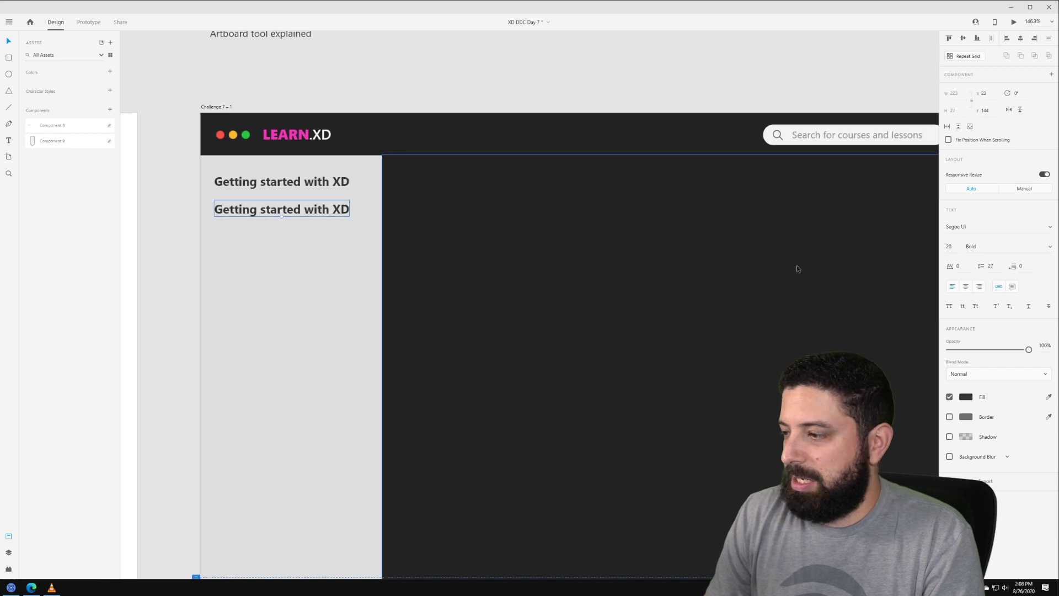
pyautogui.click(1011, 287)
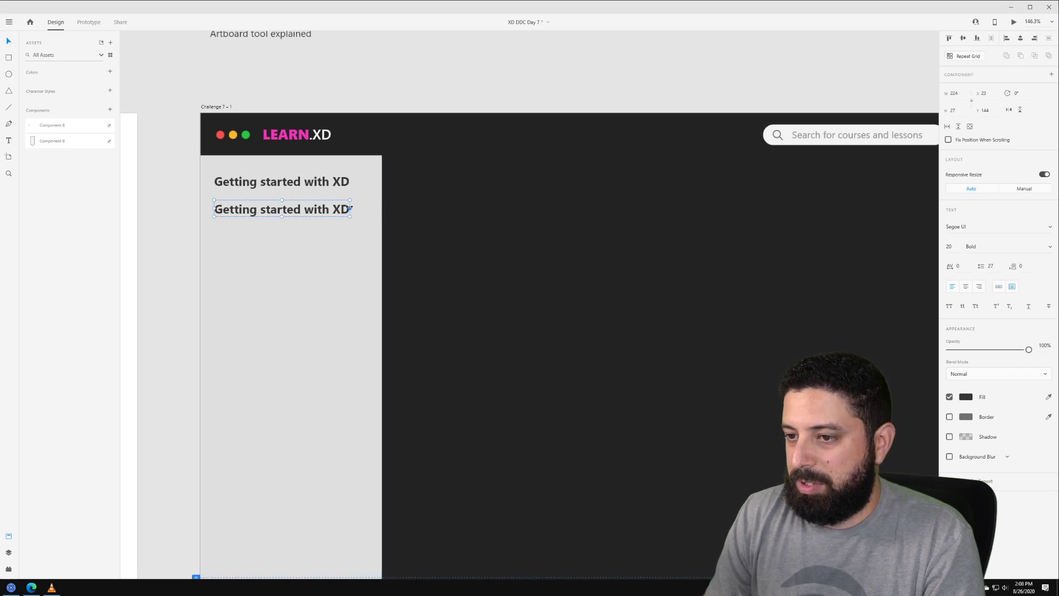
pyautogui.moveTo(378, 207); pyautogui.dragTo(385, 208)
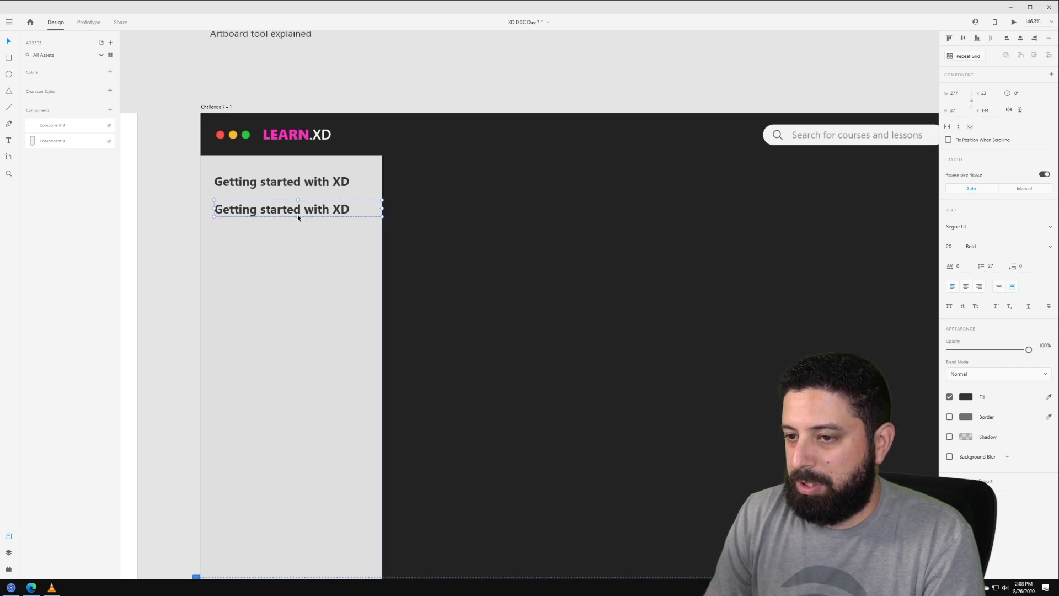
pyautogui.moveTo(298, 217); pyautogui.dragTo(297, 222)
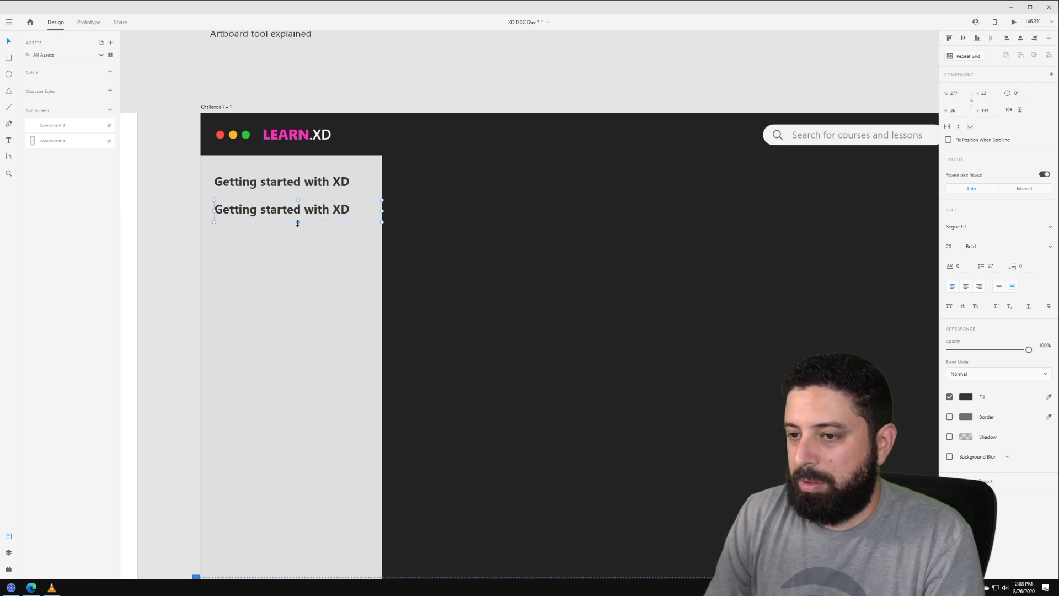
pyautogui.moveTo(298, 223); pyautogui.dragTo(296, 218)
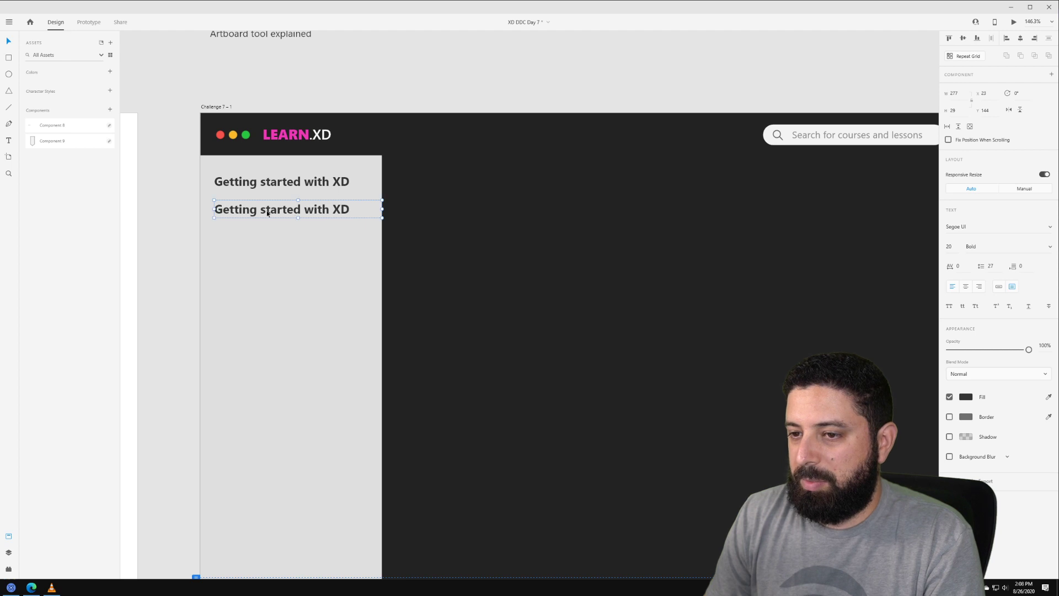
# Step: Replace the text of the duplicated sidebar heading with "1. Messaging in XD"
pyautogui.doubleClick(267, 211)
pyautogui.write('1.')
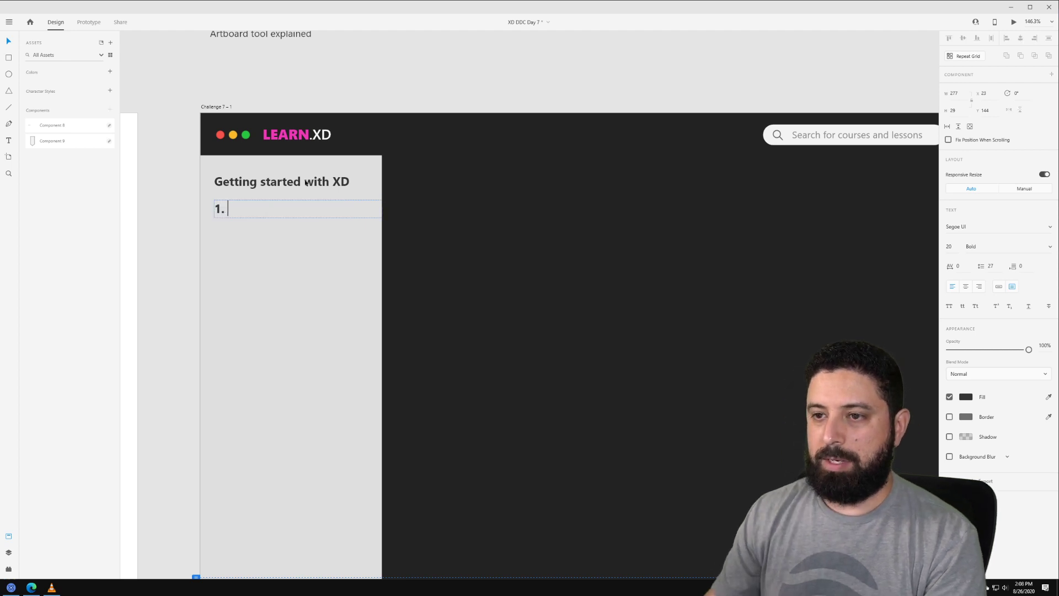
pyautogui.scroll(-5, 362, 101)
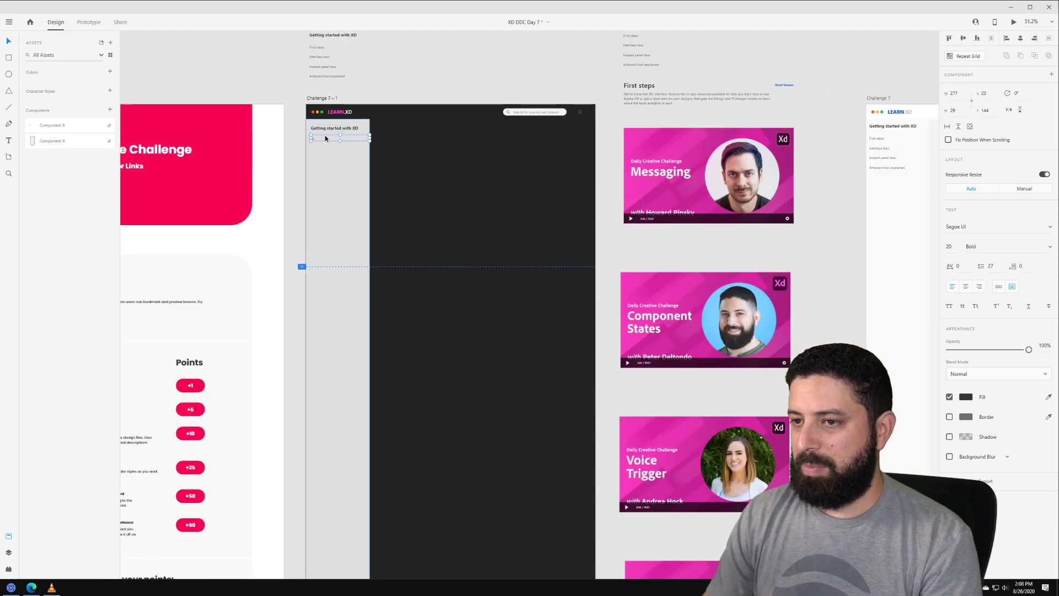
pyautogui.scroll(4, 326, 138)
pyautogui.doubleClick(300, 141)
pyautogui.write('Mes')
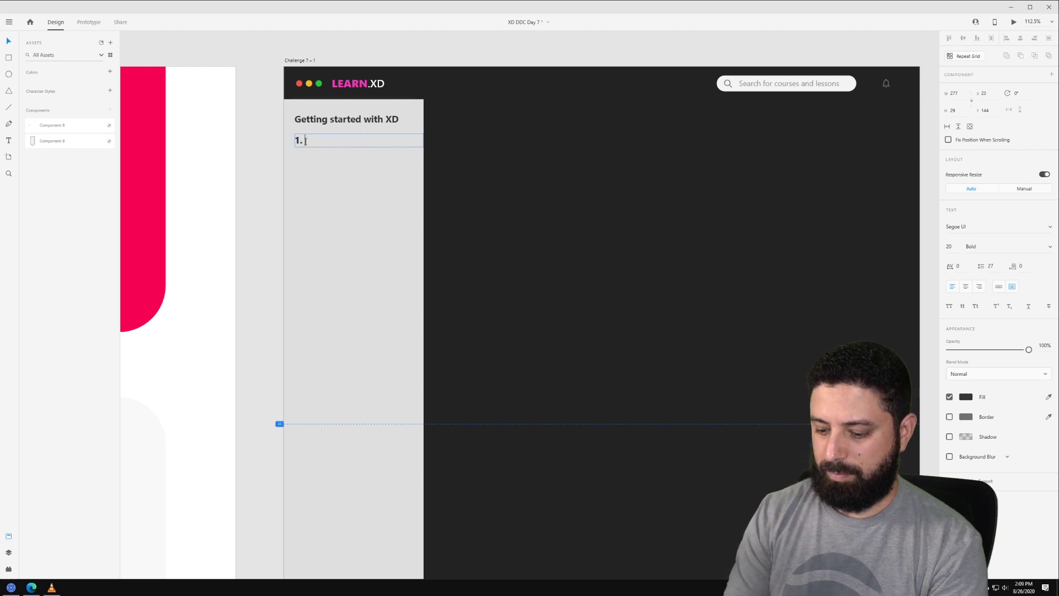
pyautogui.write('saging in X')
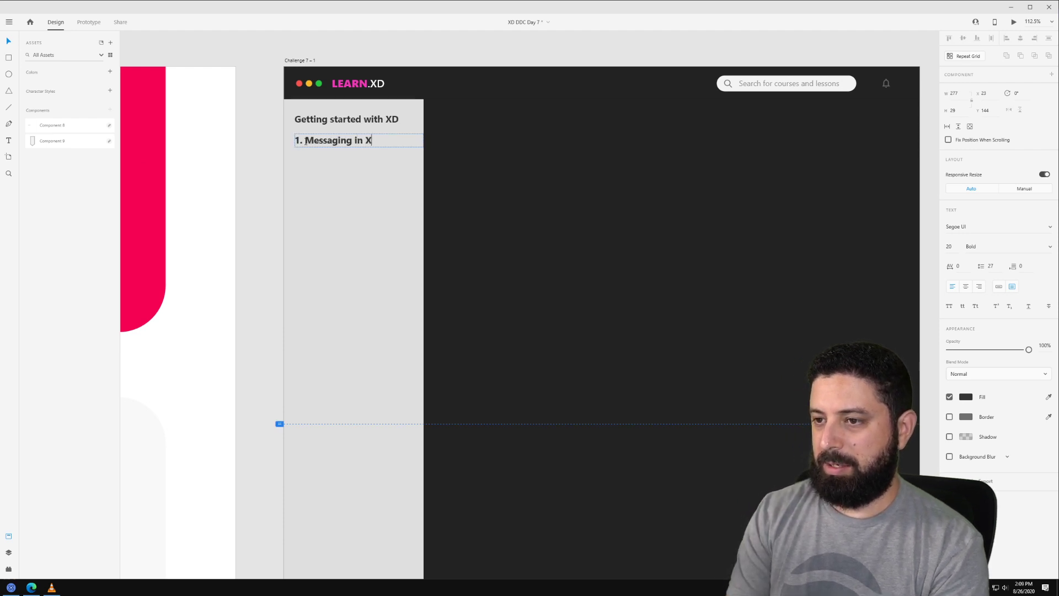
pyautogui.write('D')
pyautogui.press('Escape')
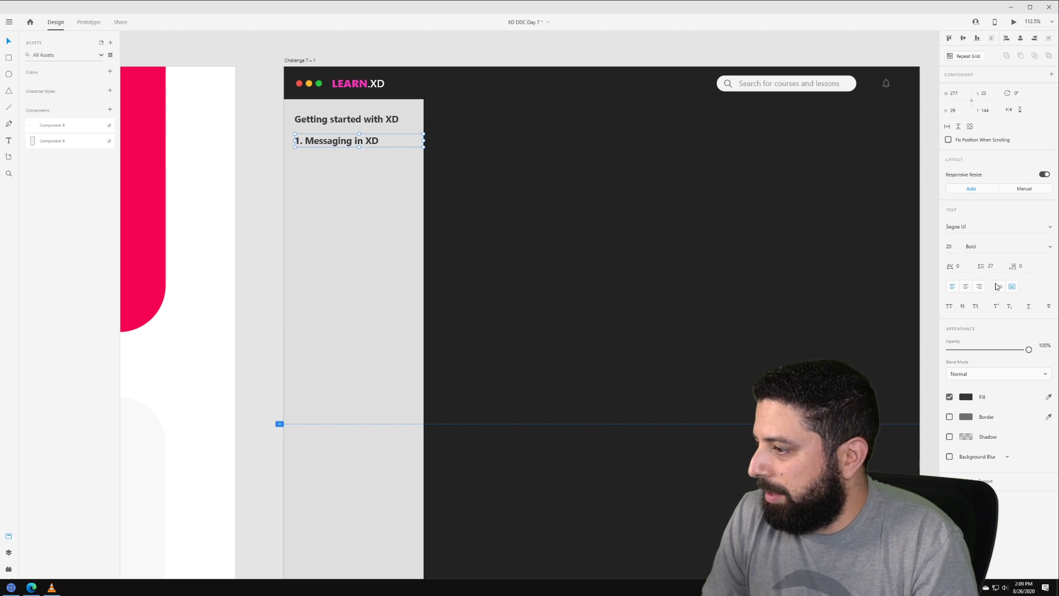
# Step: Set the first lesson entry to size 16 Regular and indent its left edge to X 42
pyautogui.click(950, 247)
pyautogui.write('16')
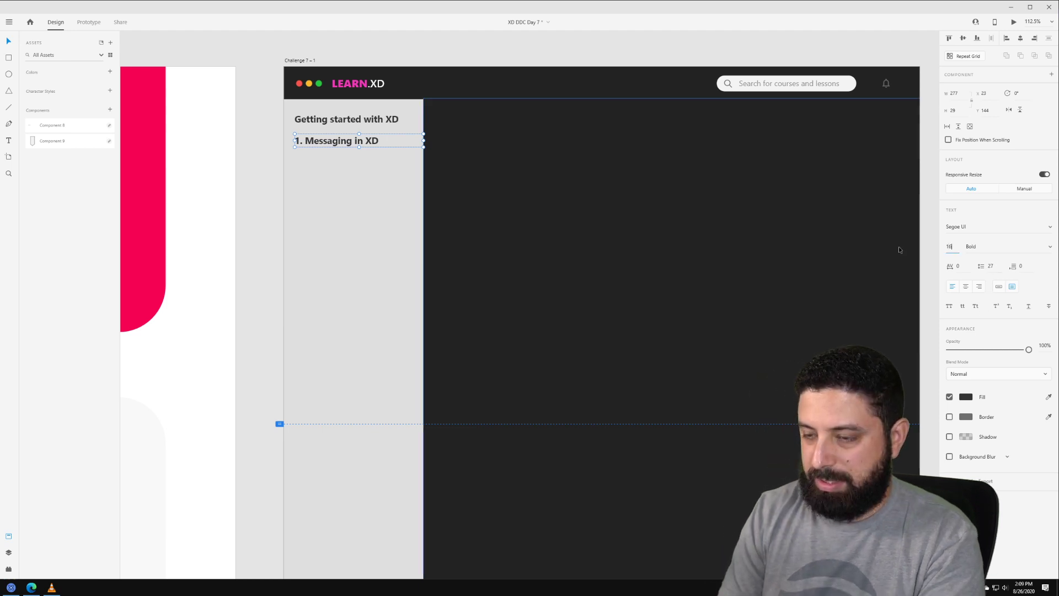
pyautogui.press('Return')
pyautogui.click(992, 247)
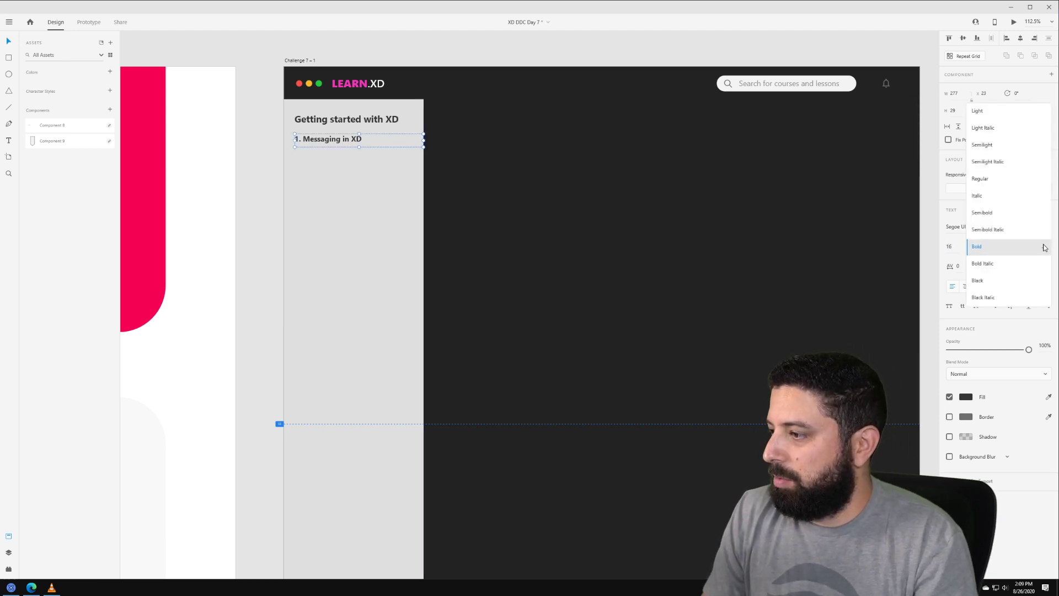
pyautogui.click(993, 196)
pyautogui.click(309, 140)
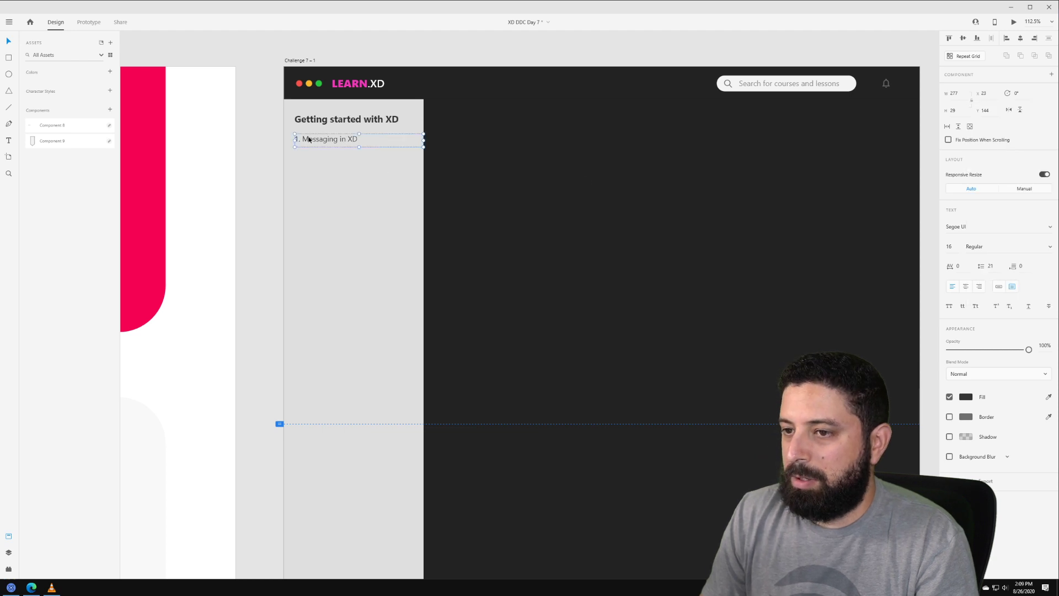
pyautogui.moveTo(296, 139); pyautogui.dragTo(304, 139)
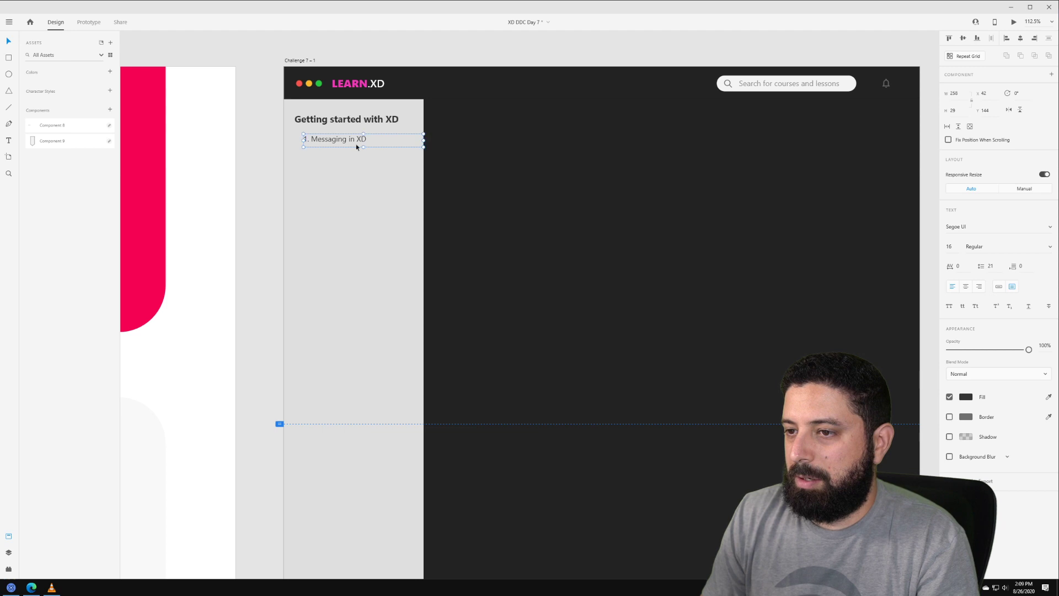
# Step: Reduce the lesson entry's height to 23, duplicate it below at Y 177 and change the copy to "2. Component States"
pyautogui.moveTo(363, 146); pyautogui.dragTo(342, 159)
pyautogui.scroll(-2, 353, 157)
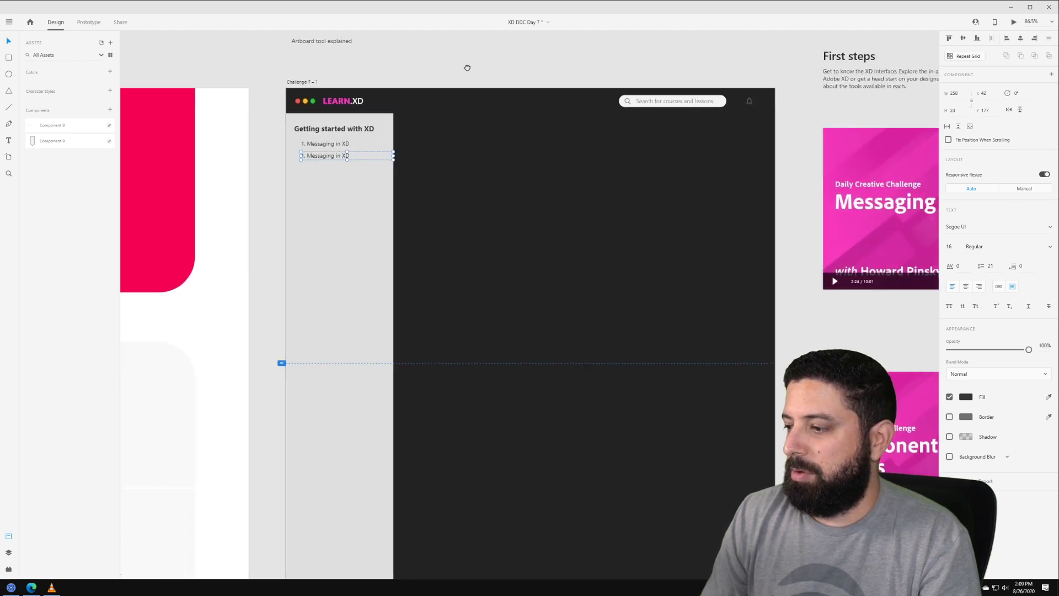
pyautogui.moveTo(467, 67); pyautogui.dragTo(402, 77)
pyautogui.doubleClick(232, 166)
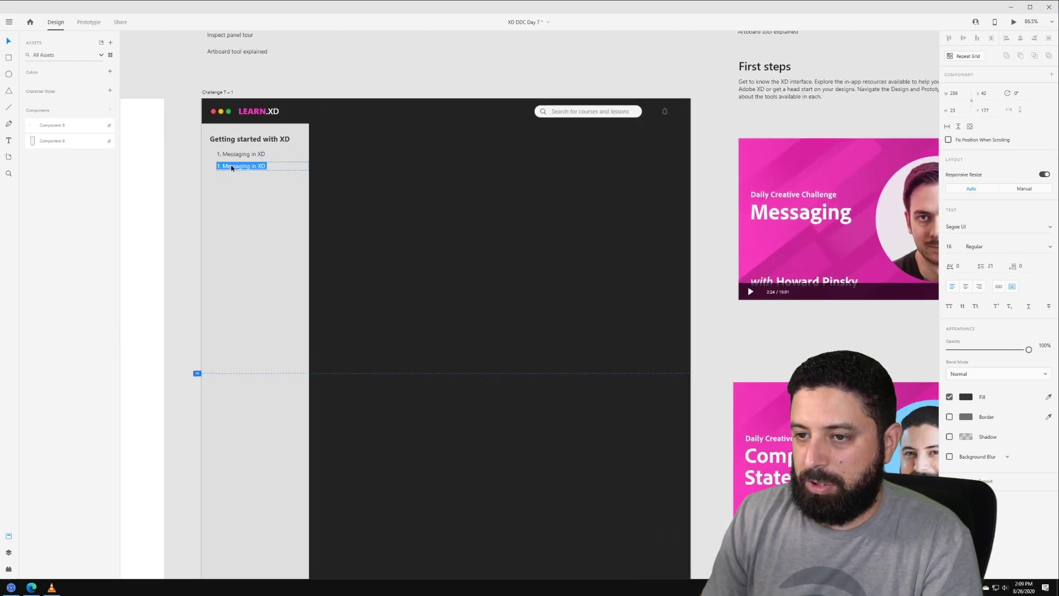
pyautogui.write('2. Compon')
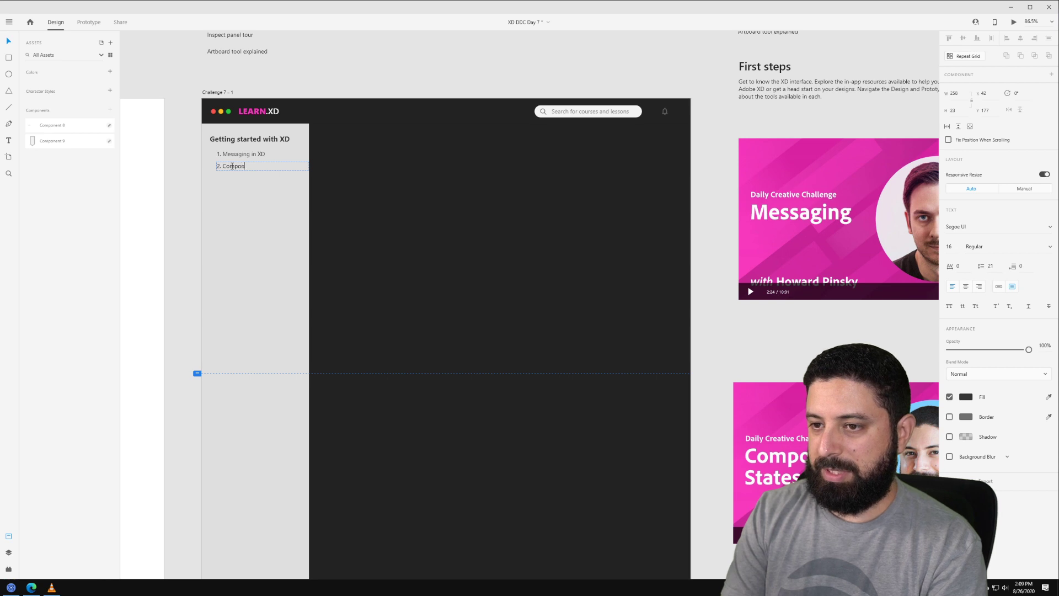
pyautogui.write('ent States')
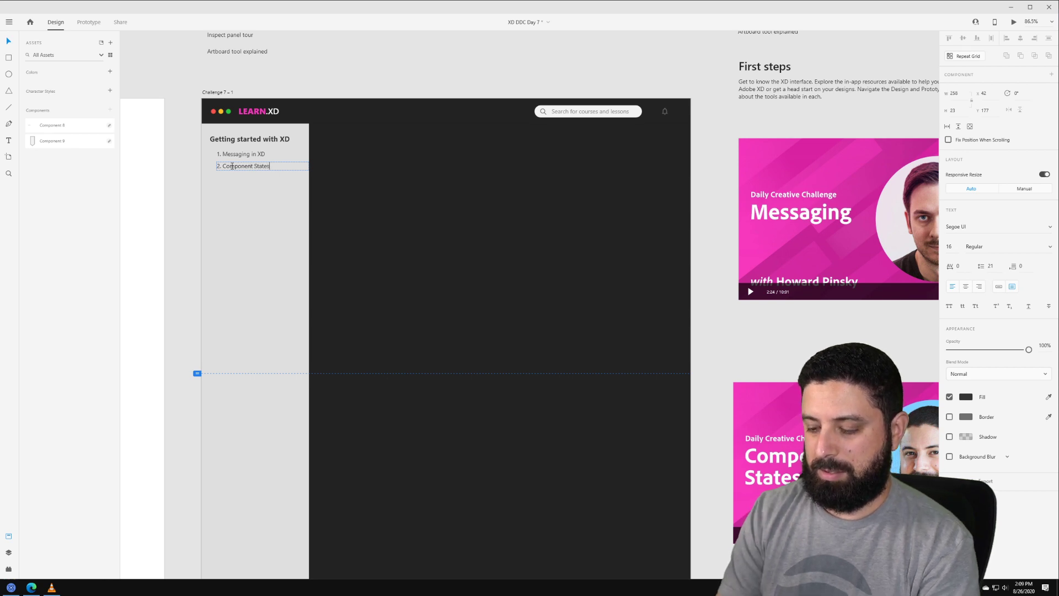
# Step: Shorten the first lesson entry in the sidebar to "1. Messaging"
pyautogui.click(255, 156)
pyautogui.doubleClick(256, 155)
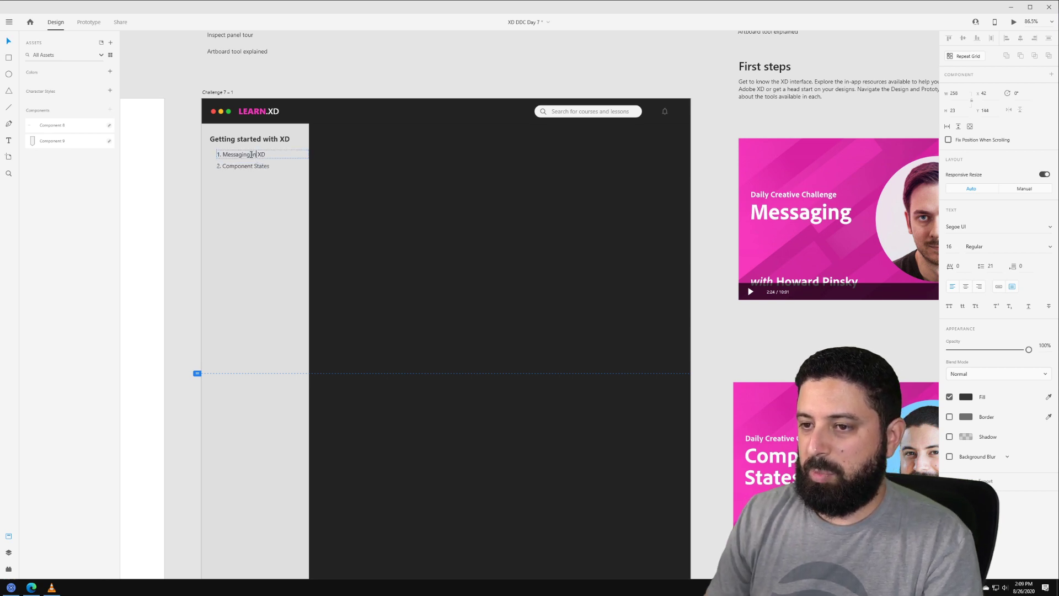
pyautogui.click(269, 156)
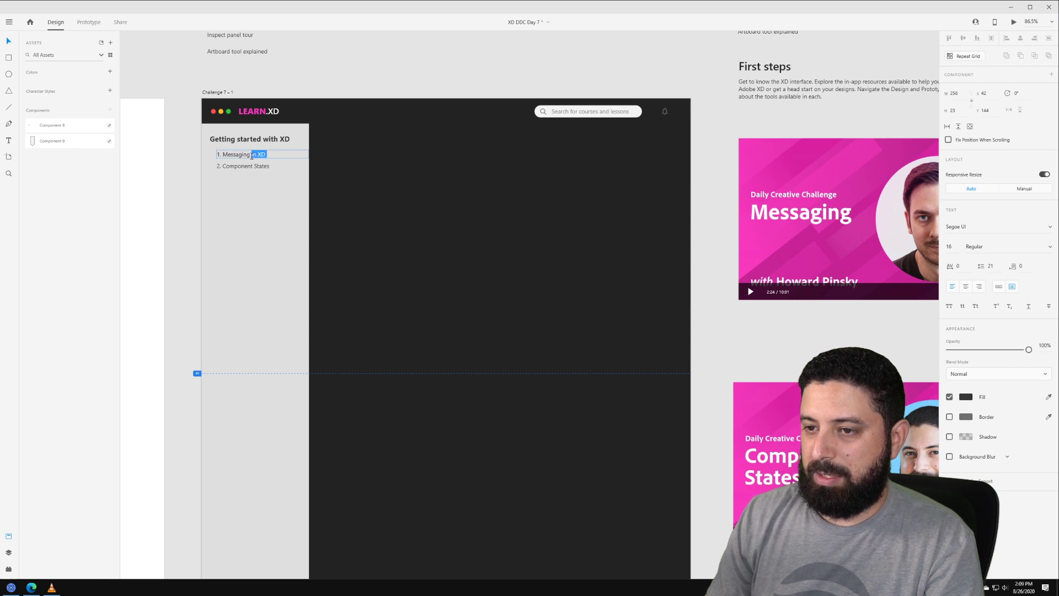
pyautogui.press('BackSpace')
pyautogui.press('Escape')
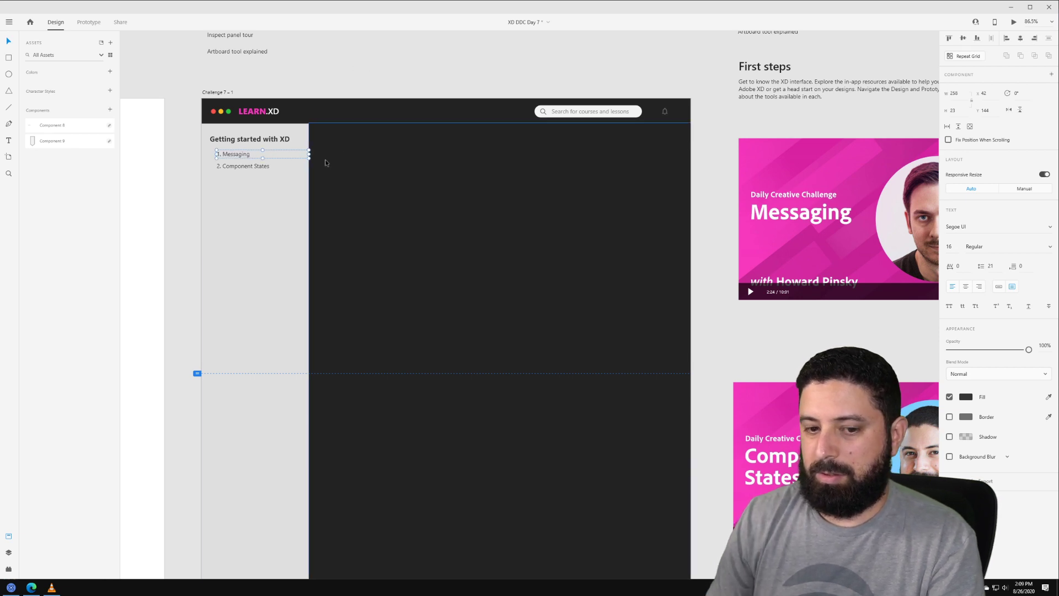
# Step: Duplicate the Component States entry below itself at Y 210 and change the copy to "3. Voice Trigger", matching the third thumbnail
pyautogui.click(250, 166)
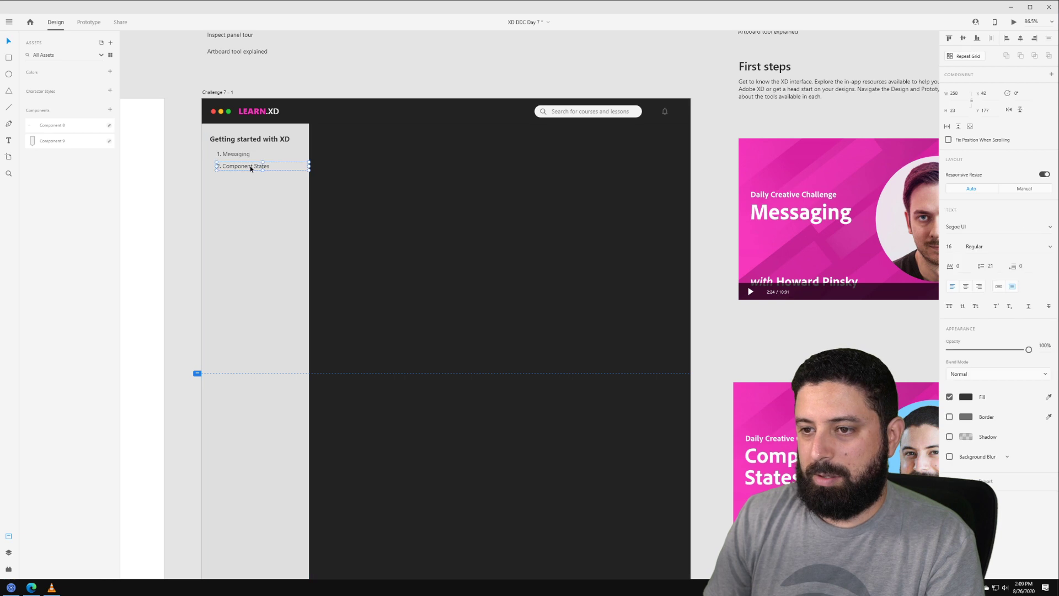
pyautogui.moveTo(250, 166); pyautogui.dragTo(248, 177)
pyautogui.doubleClick(246, 178)
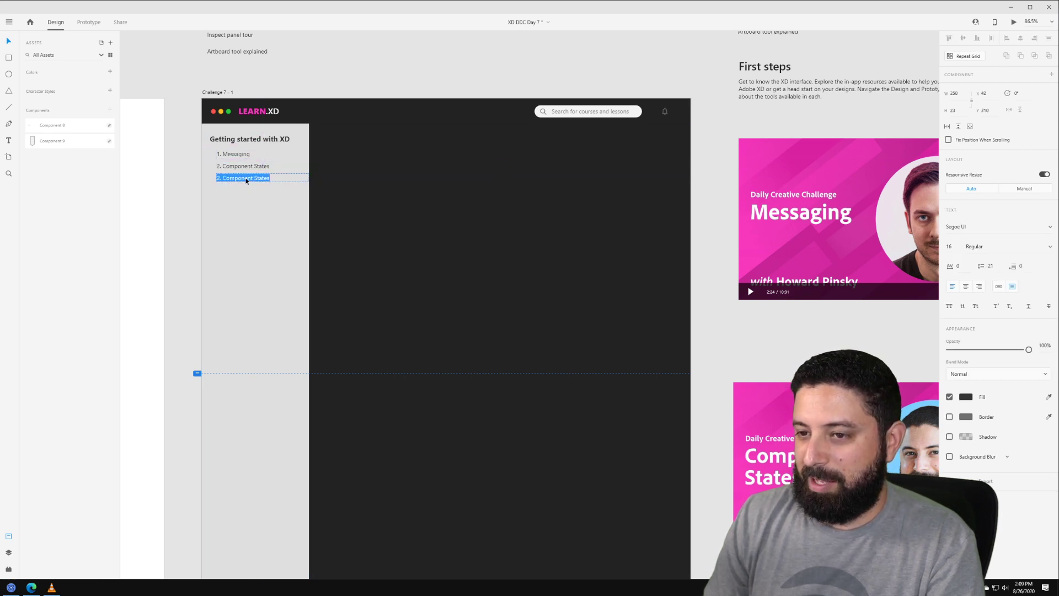
pyautogui.write('3.')
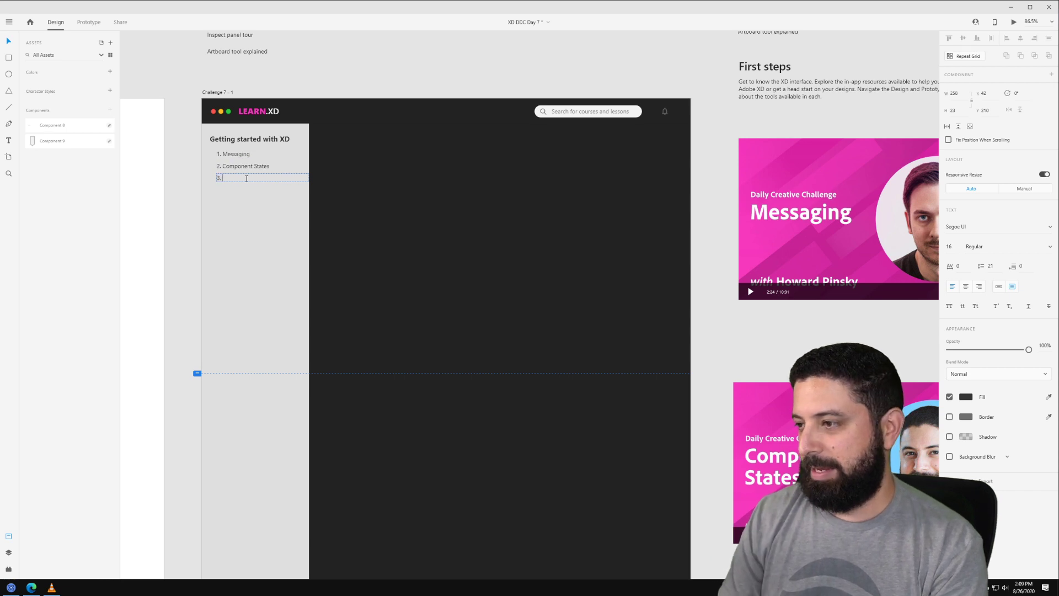
pyautogui.scroll(-3, 402, 194)
pyautogui.scroll(-3, 553, 326)
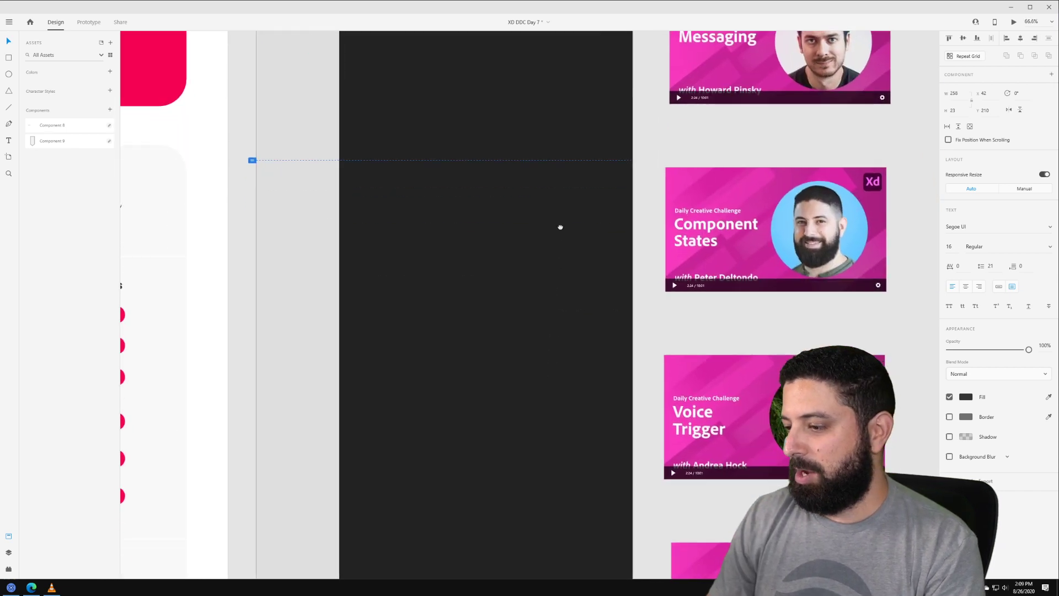
pyautogui.moveTo(557, 226); pyautogui.dragTo(547, 346)
pyautogui.scroll(3, 269, 128)
pyautogui.doubleClick(257, 129)
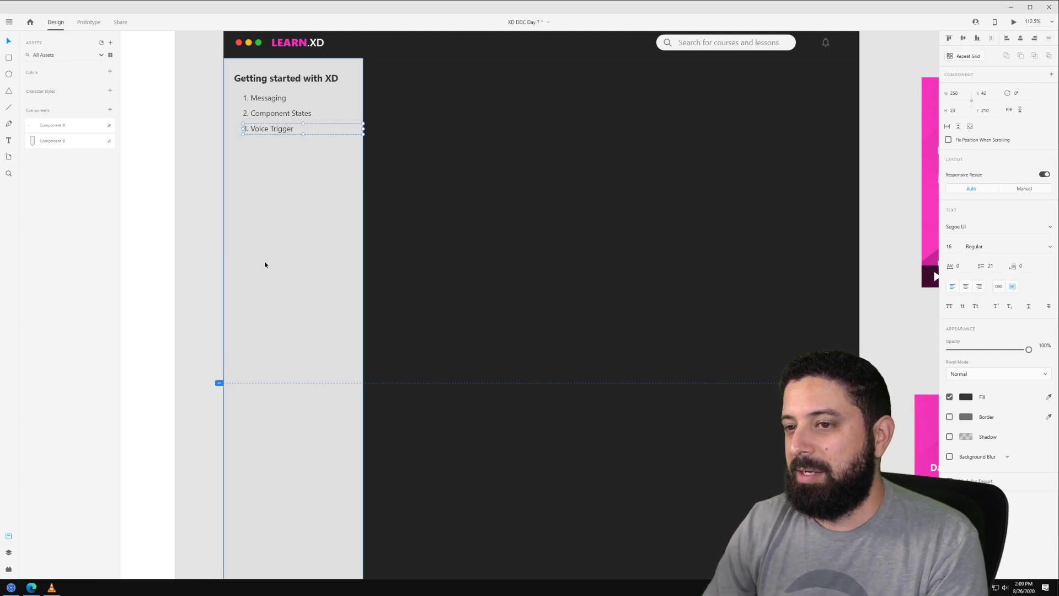
# Step: Duplicate the Voice Trigger entry below itself at Y 243 and change the copy to "4. Design Systems"
pyautogui.scroll(-3, 250, 249)
pyautogui.moveTo(538, 453); pyautogui.dragTo(477, 177)
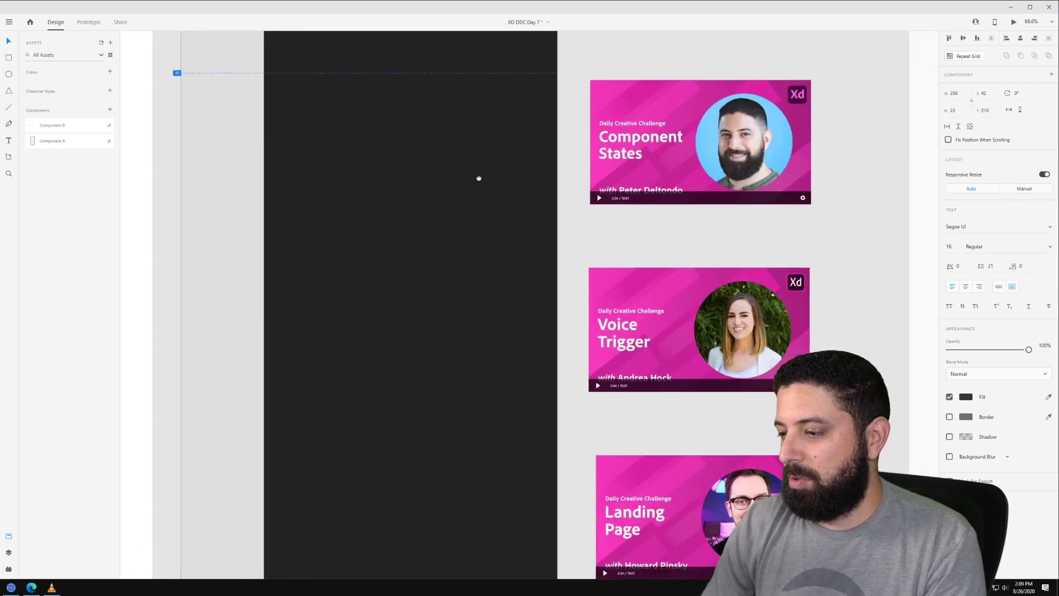
pyautogui.scroll(3, 253, 194)
pyautogui.scroll(2, 231, 140)
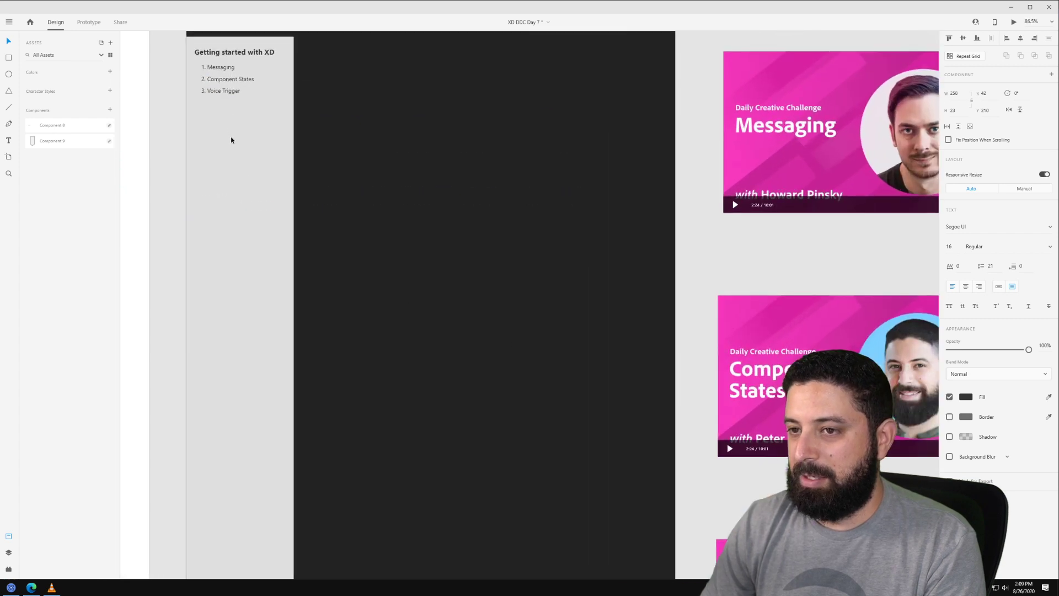
pyautogui.moveTo(224, 92); pyautogui.dragTo(229, 104)
pyautogui.doubleClick(229, 104)
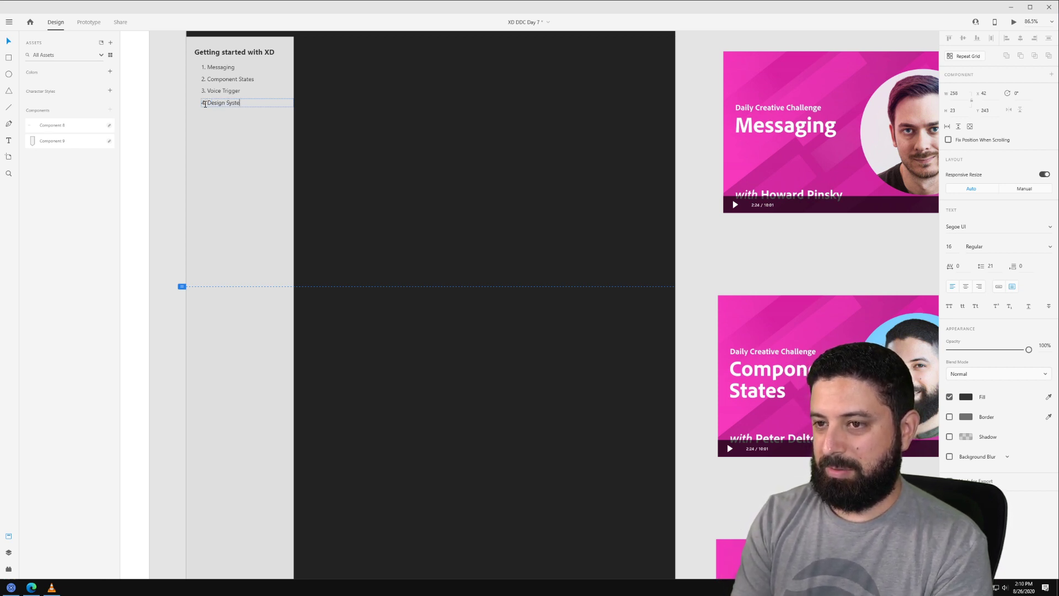
pyautogui.press('Escape')
# Step: Check the lesson thumbnails and change the fourth sidebar entry to "4. Landing Page"
pyautogui.scroll(-5, 431, 374)
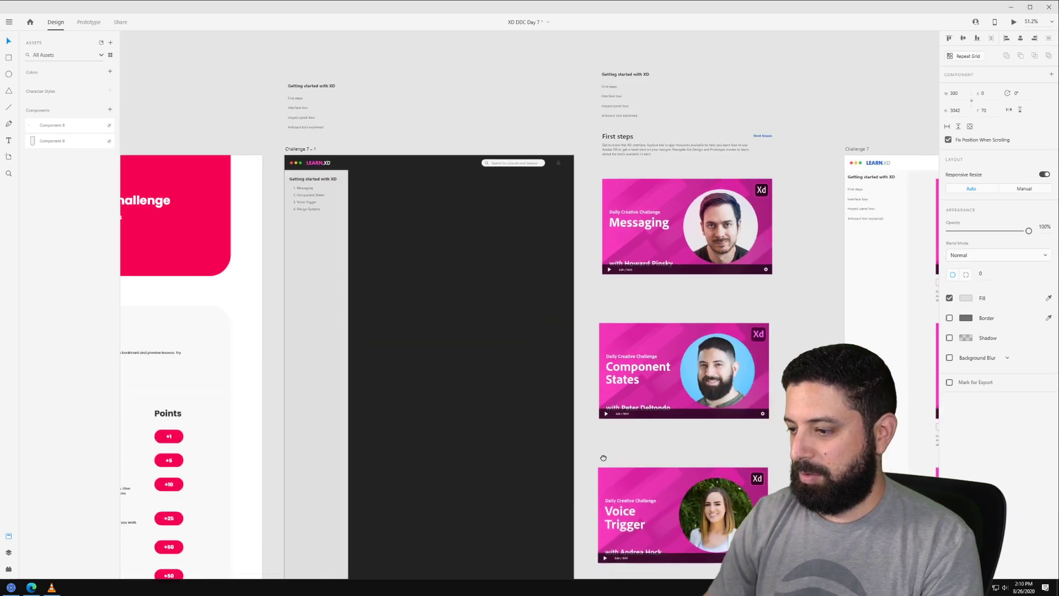
pyautogui.scroll(-5, 589, 425)
pyautogui.scroll(4, 588, 426)
pyautogui.scroll(5, 297, 181)
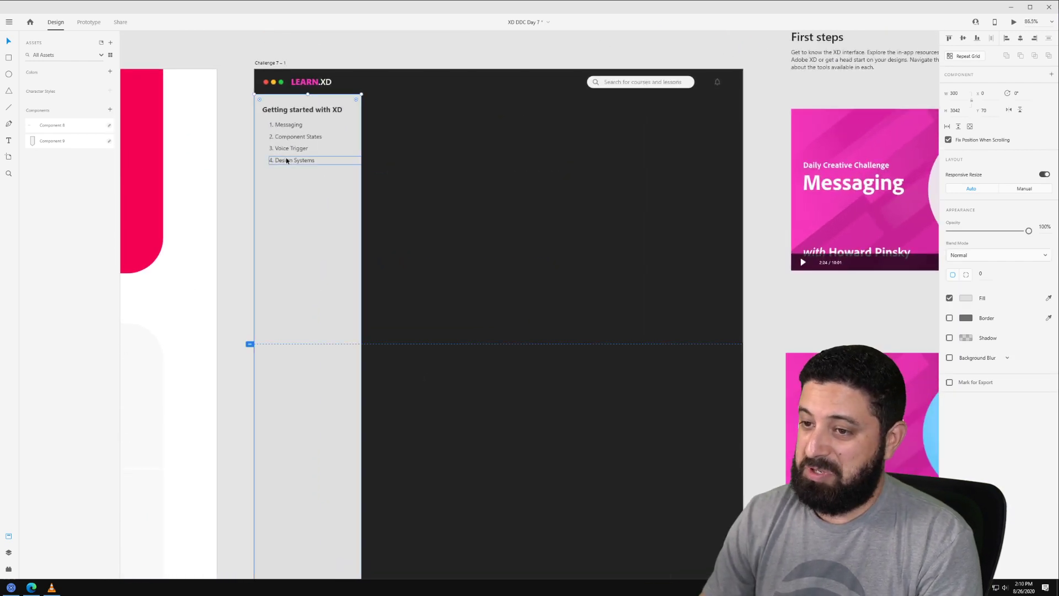
pyautogui.doubleClick(279, 160)
pyautogui.moveTo(276, 160); pyautogui.dragTo(359, 161)
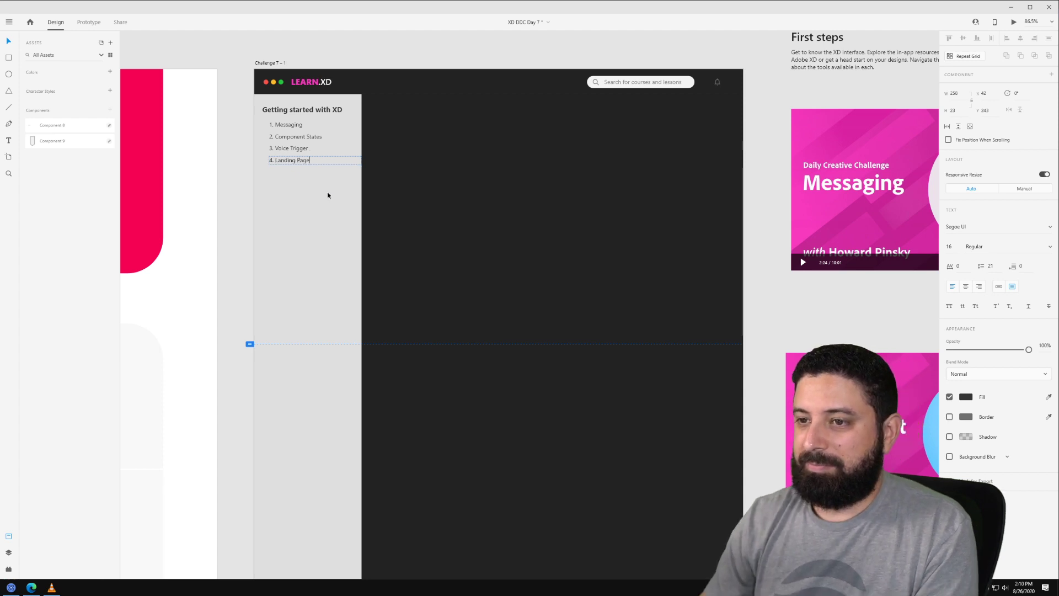
pyautogui.press('Escape')
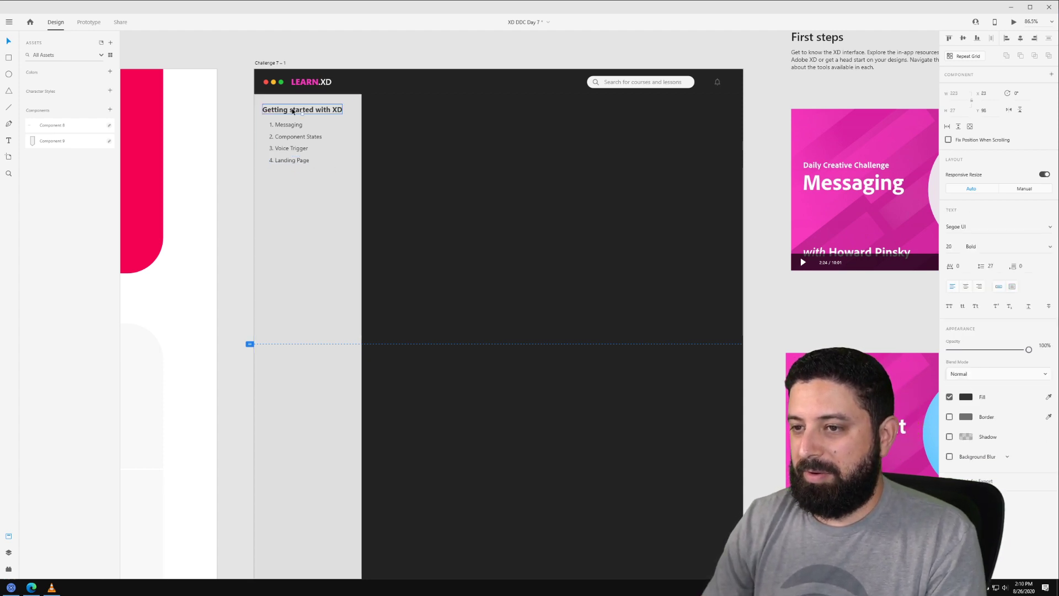
# Step: Spread out the lesson entries evenly, moving Component States to Y 187 and Voice Trigger to about Y 230, with Landing Page below
pyautogui.doubleClick(284, 137)
pyautogui.keyDown('shift'); pyautogui.click(283, 149); pyautogui.keyUp('shift')
pyautogui.keyDown('shift'); pyautogui.click(285, 161); pyautogui.keyUp('shift')
pyautogui.keyDown('shift'); pyautogui.click(284, 161); pyautogui.keyUp('shift')
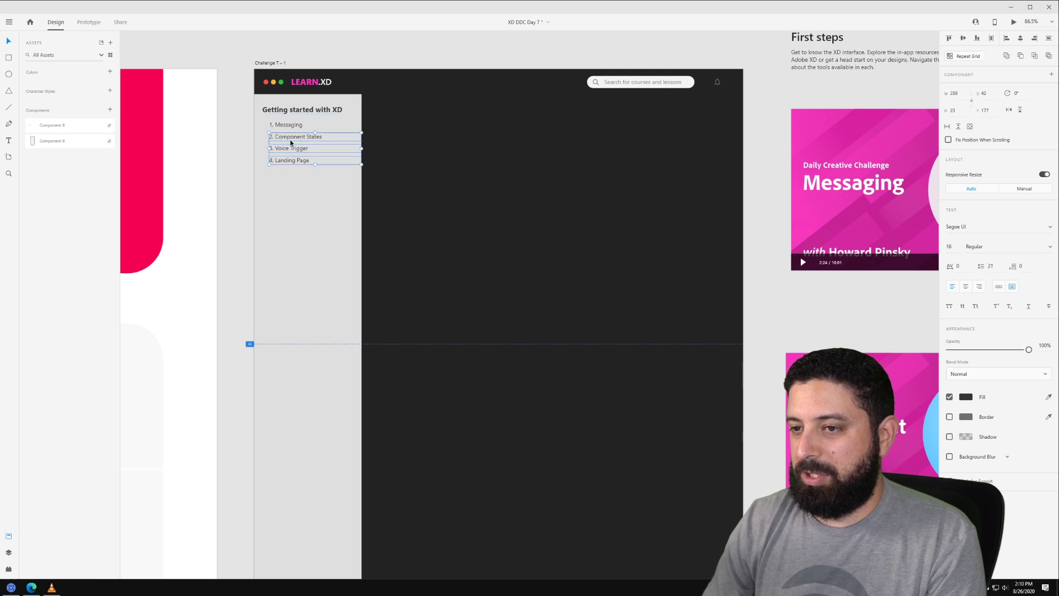
pyautogui.hotkey('shift', 'Down')
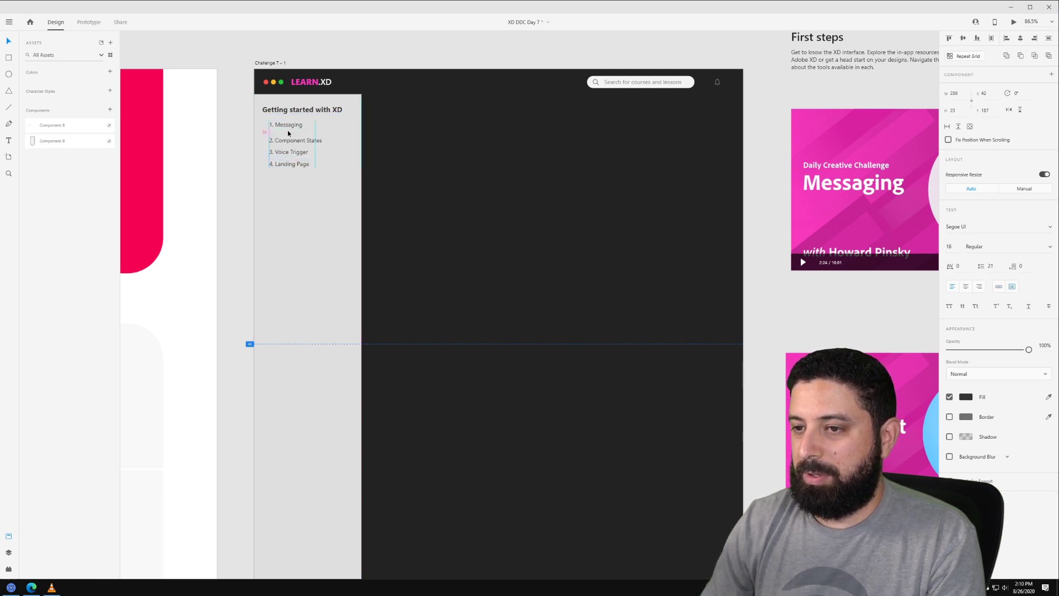
pyautogui.keyDown('shift'); pyautogui.click(286, 144); pyautogui.keyUp('shift')
pyautogui.moveTo(298, 145); pyautogui.dragTo(288, 156)
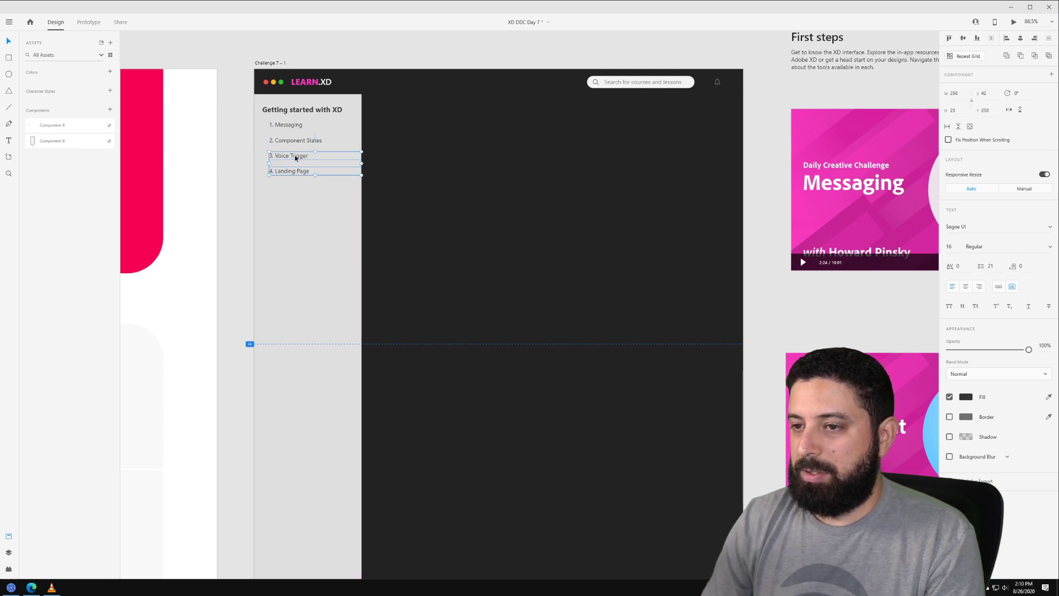
# Step: Move the four lesson entries further below the sidebar heading and lower heading and entries together, placing the heading at about Y 108
pyautogui.press('Escape')
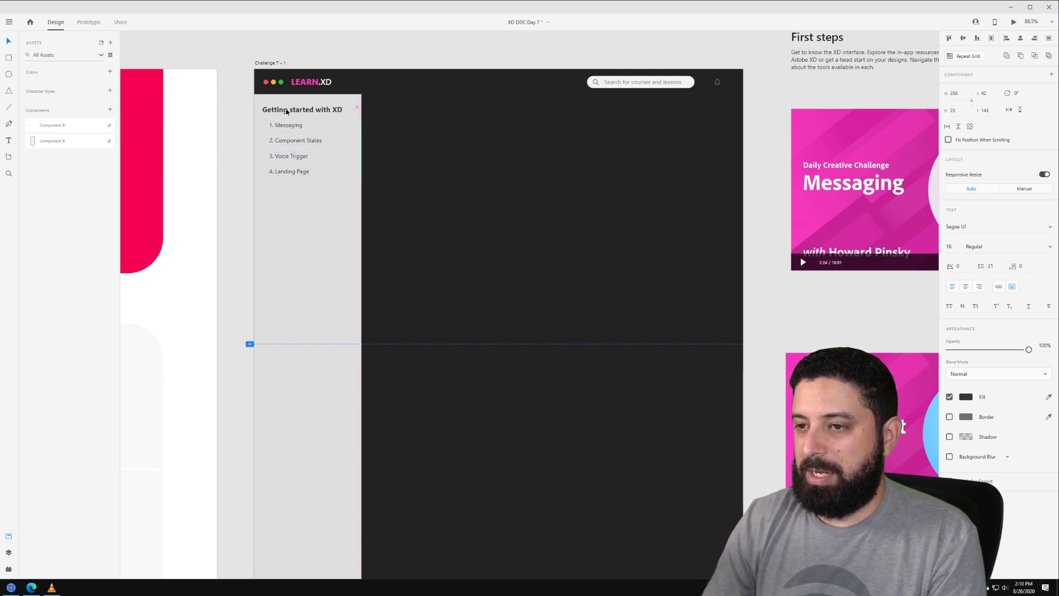
pyautogui.keyDown('shift'); pyautogui.click(286, 111); pyautogui.keyUp('shift')
pyautogui.hotkey('ctrl', 'g')
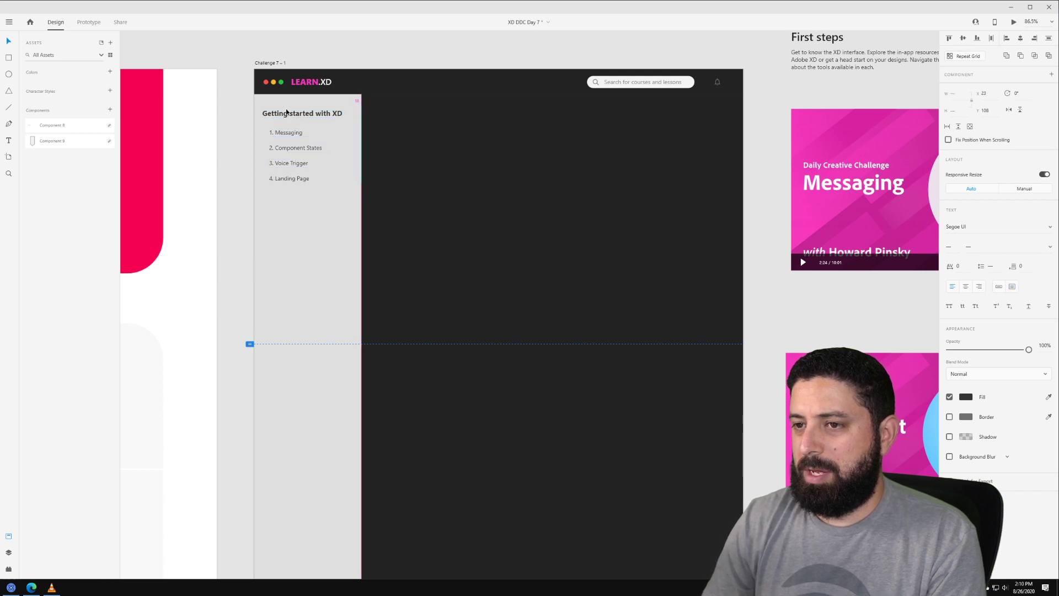
pyautogui.click(354, 48)
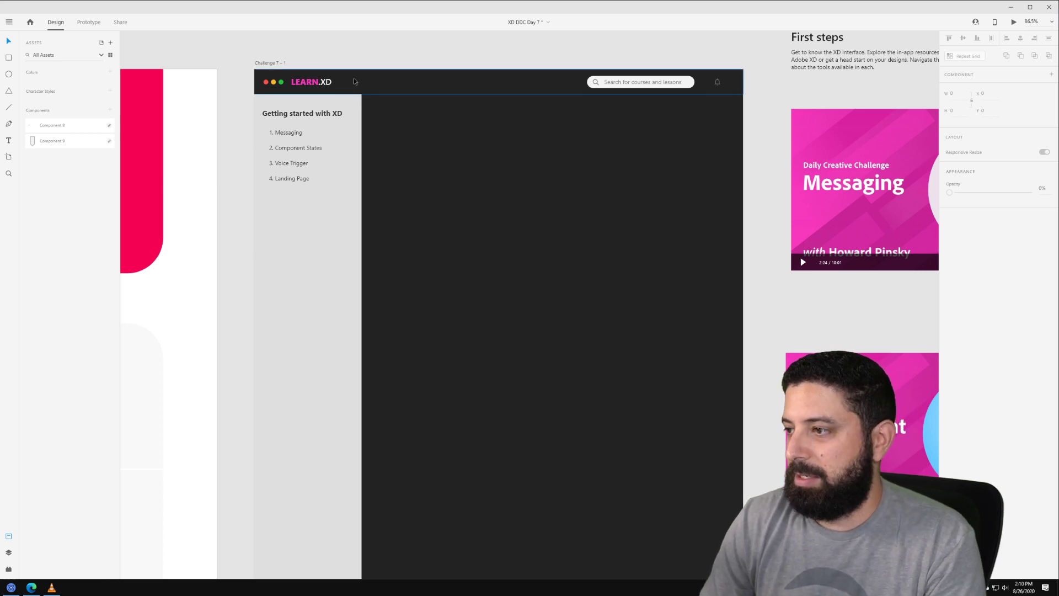
pyautogui.click(893, 184)
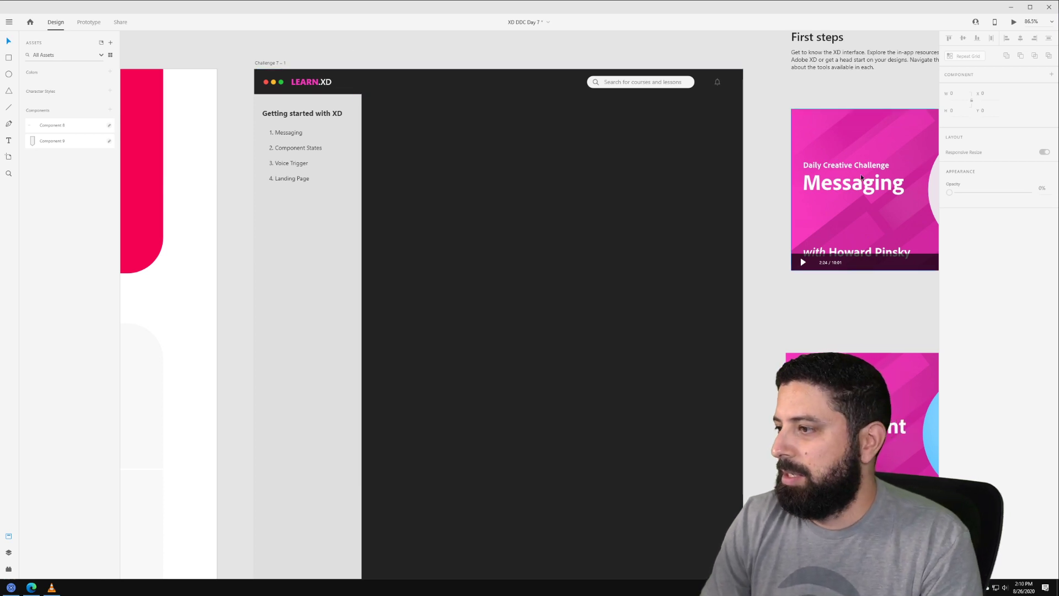
# Step: Show the artboard's layers and rename the LEARN.XD header group as "Navigation"
pyautogui.click(625, 174)
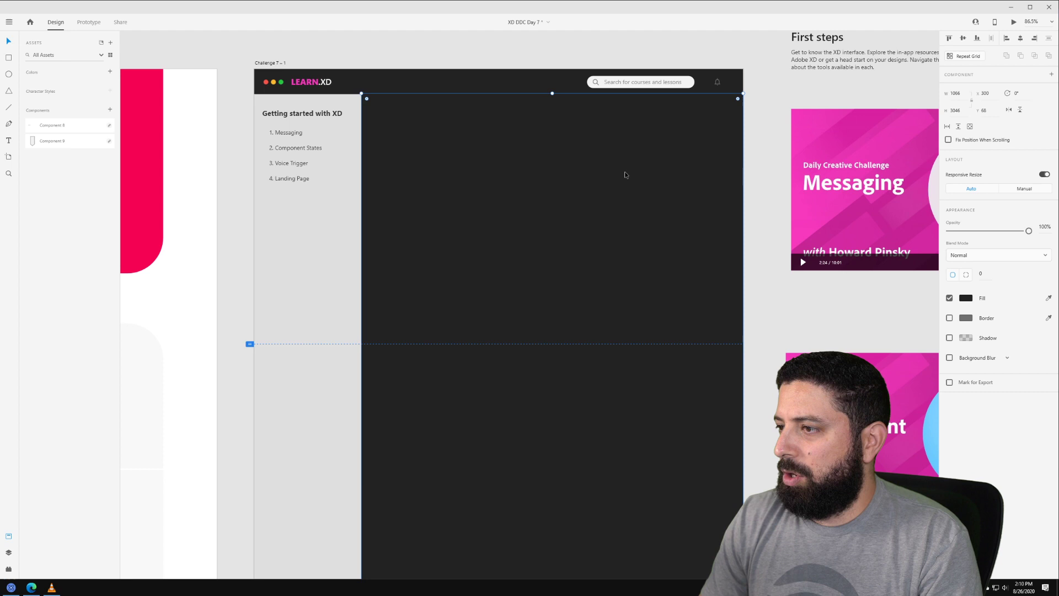
pyautogui.click(8, 552)
pyautogui.click(415, 81)
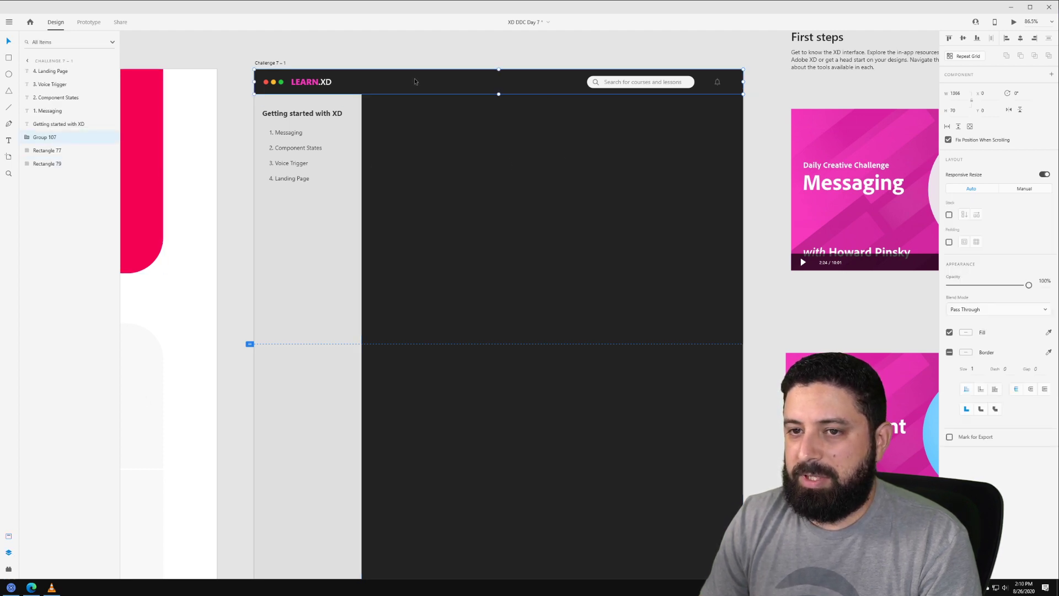
pyautogui.doubleClick(39, 140)
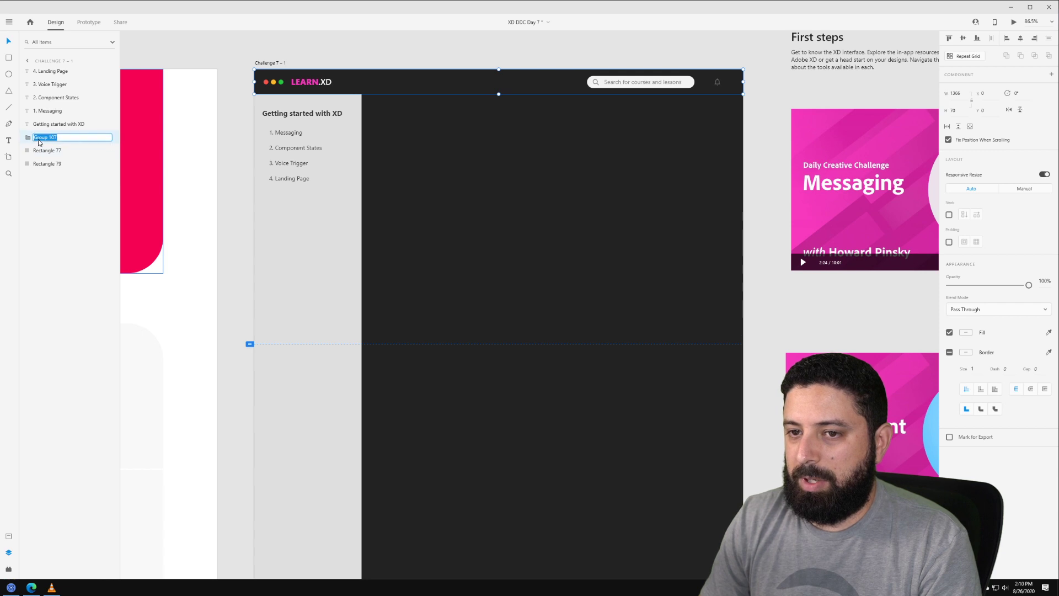
pyautogui.write('N')
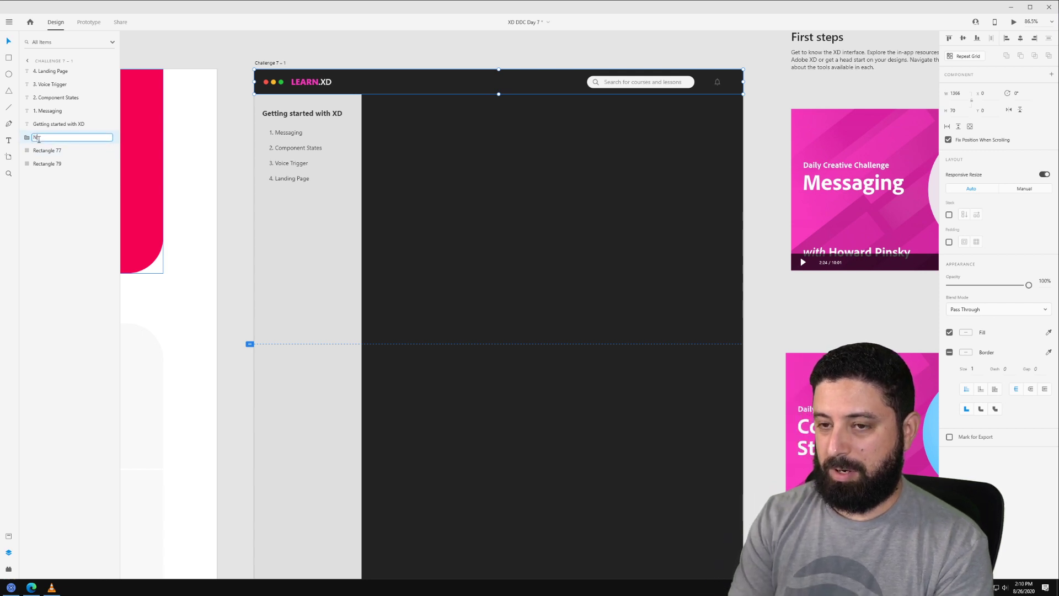
pyautogui.write('avigation')
pyautogui.press('Return')
# Step: Rename the dark content-area rectangle layer as "Background"
pyautogui.click(44, 164)
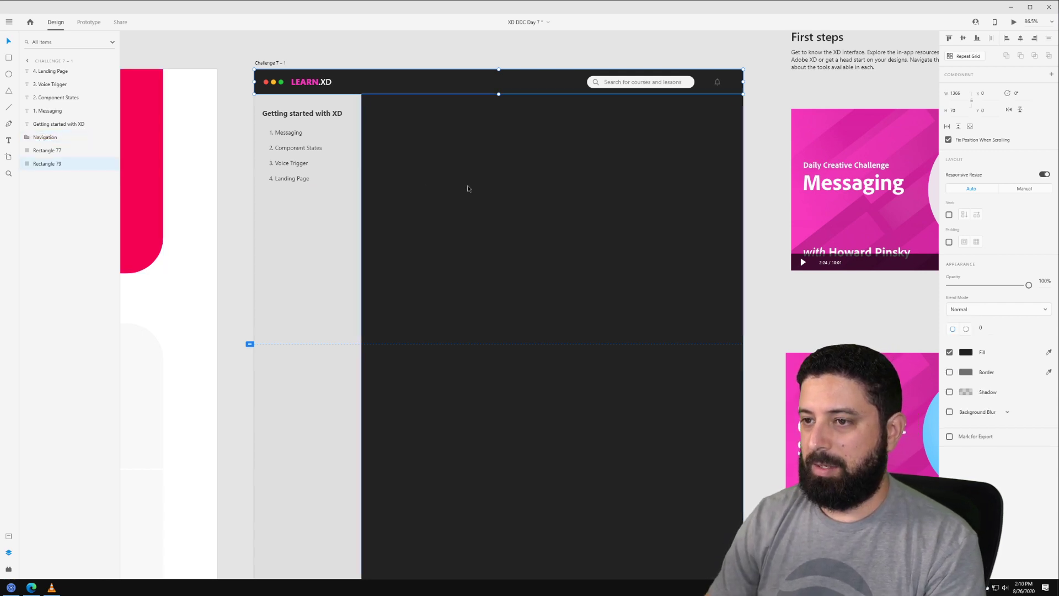
pyautogui.doubleClick(43, 165)
pyautogui.write('Back')
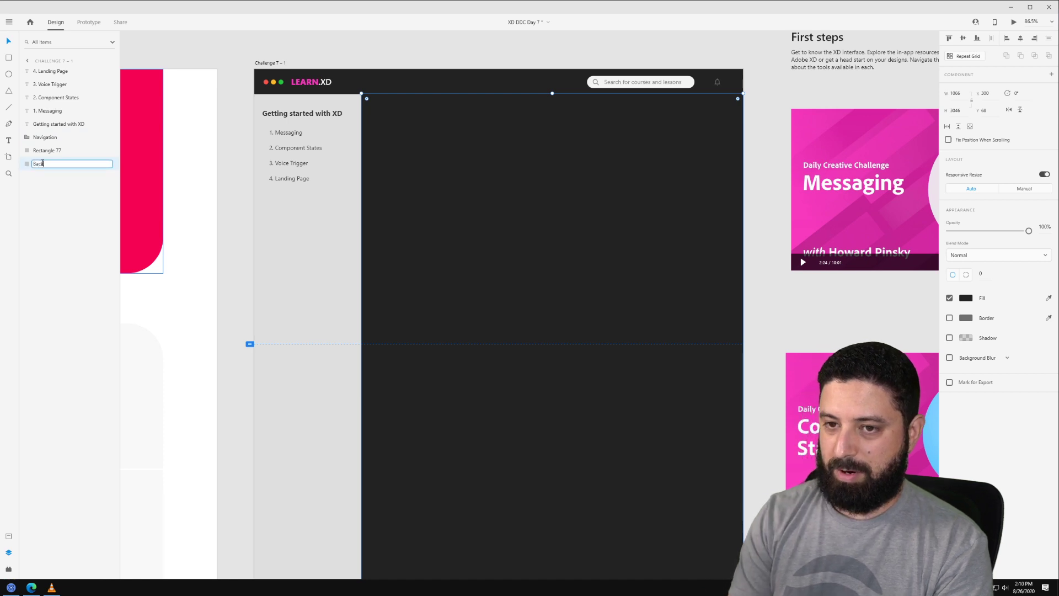
pyautogui.write('ground')
pyautogui.press('Return')
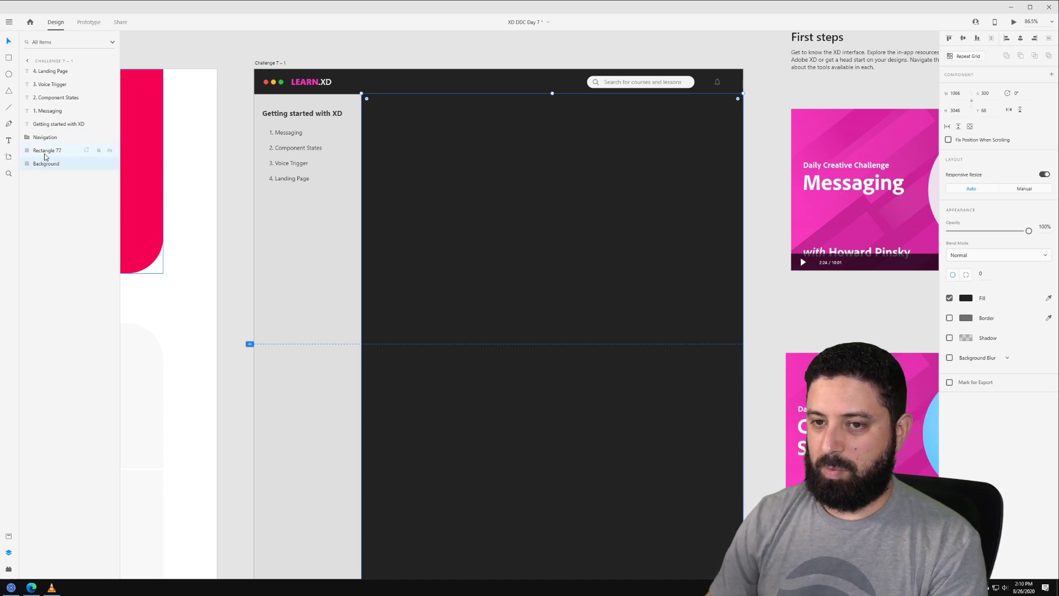
# Step: Rename the grey sidebar rectangle layer as "Menu Background" and clear the selection
pyautogui.click(49, 151)
pyautogui.doubleClick(52, 151)
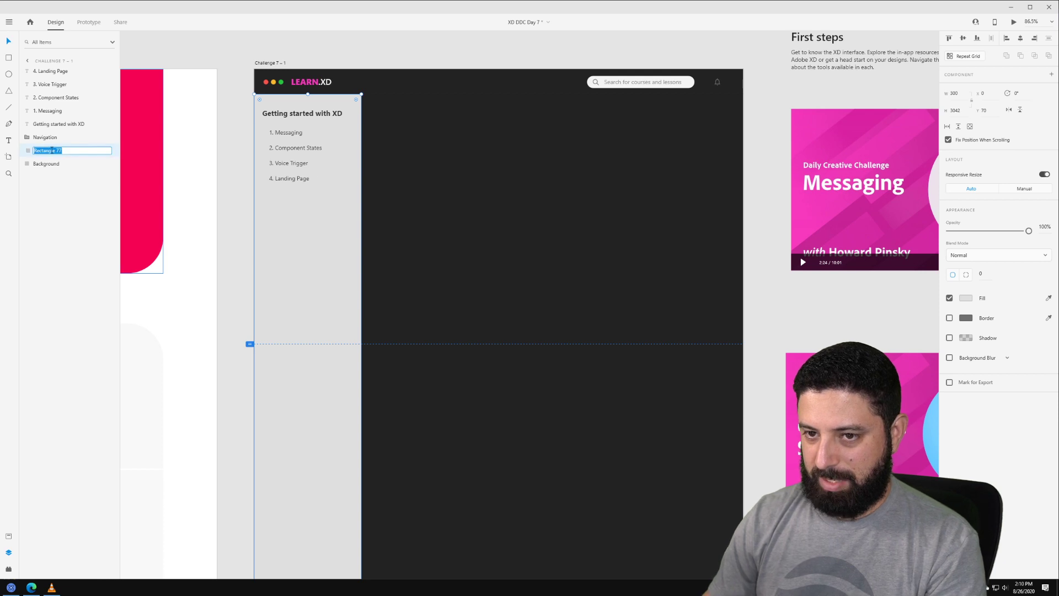
pyautogui.write('Menu Backgro')
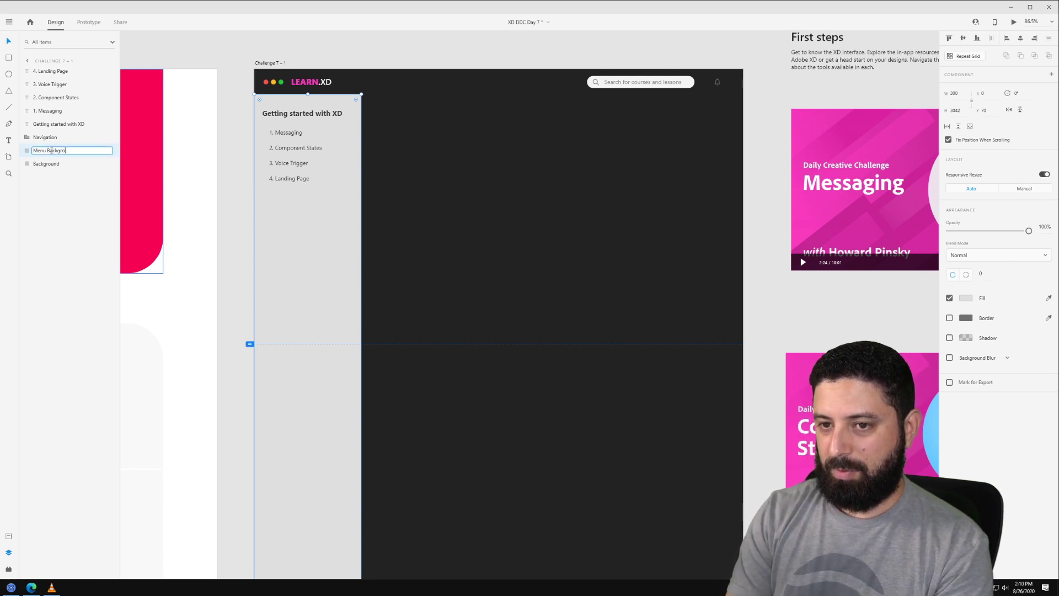
pyautogui.write('und')
pyautogui.press('Return')
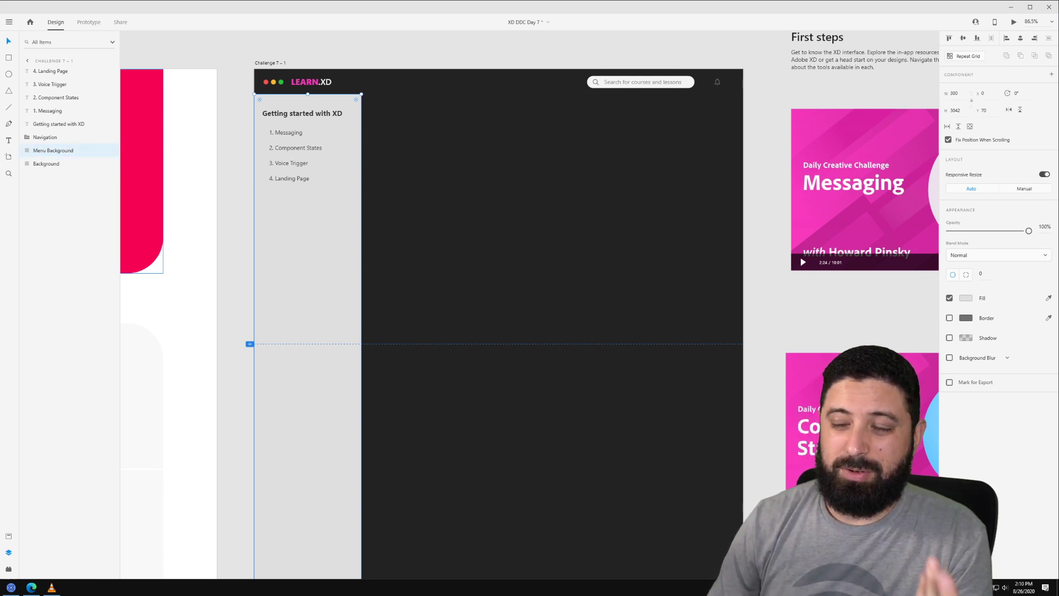
pyautogui.click(534, 59)
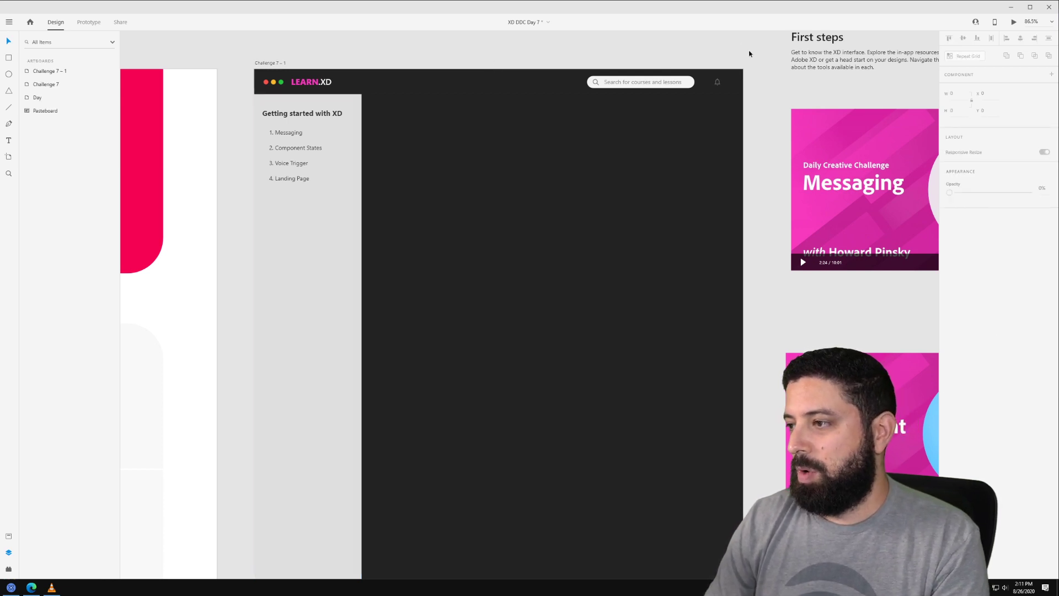
# Step: Move the Messaging video thumbnail from the pasteboard onto the dark content area and bring the Navigation group to the front
pyautogui.moveTo(914, 183); pyautogui.dragTo(527, 175)
pyautogui.click(477, 86)
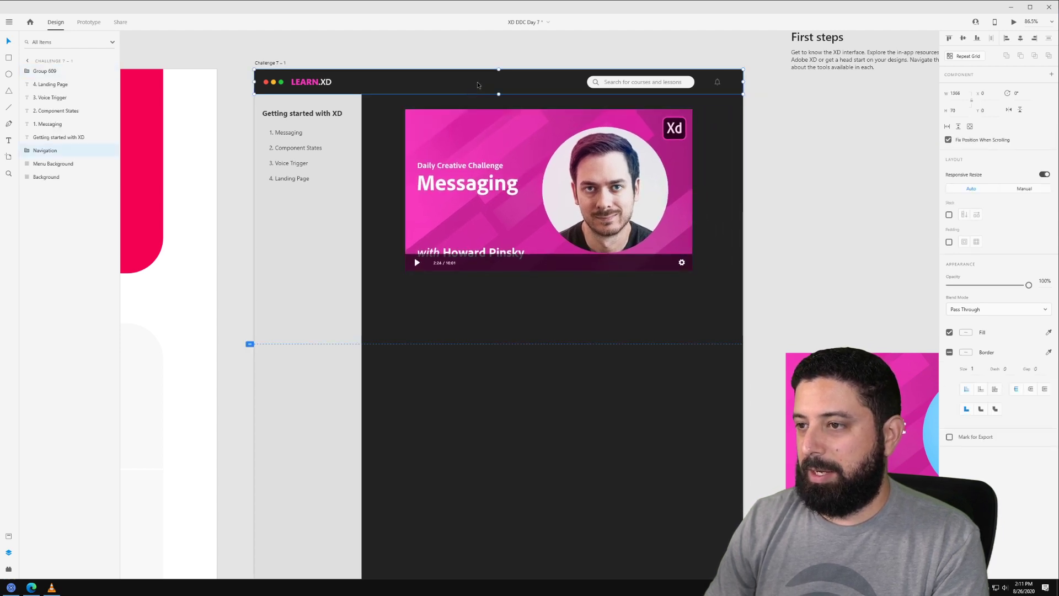
pyautogui.rightClick(478, 84)
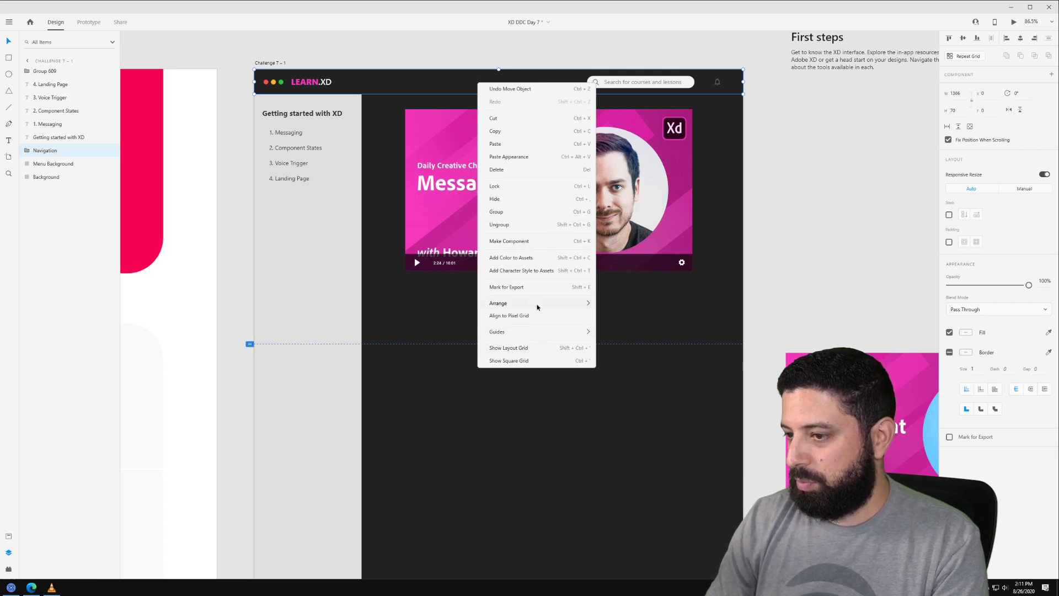
pyautogui.moveTo(525, 302)
pyautogui.click(631, 322)
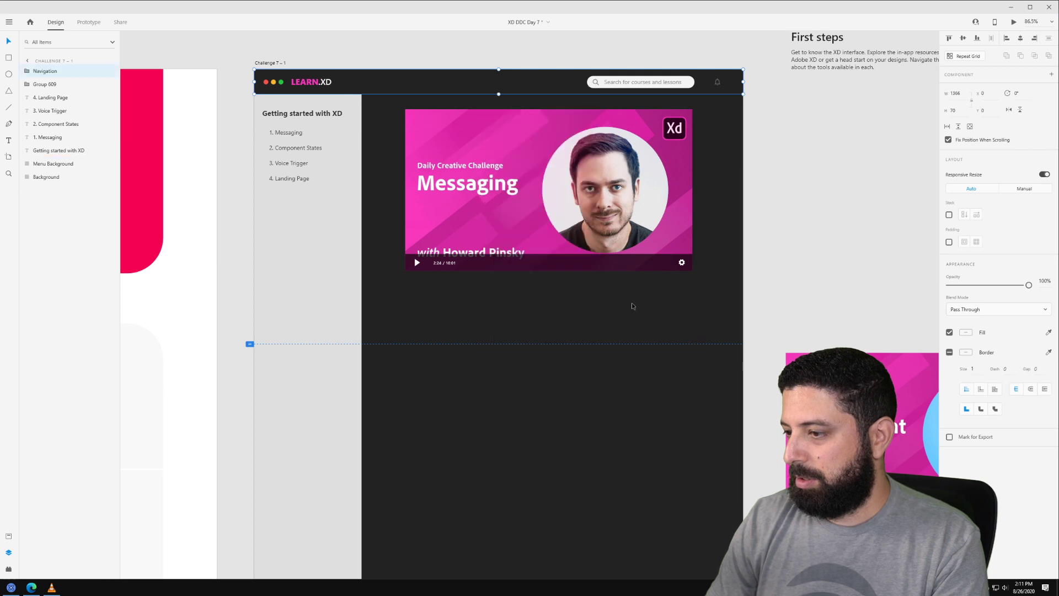
pyautogui.click(822, 189)
# Step: Check the spacing around the Messaging video and nudge it to X 432, Y 111
pyautogui.click(551, 137)
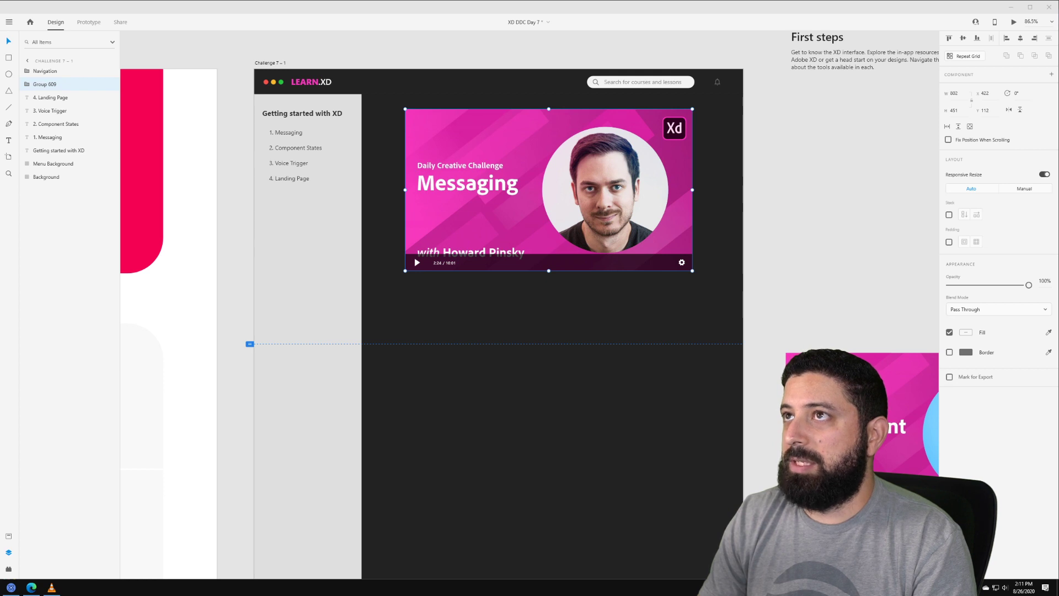
pyautogui.press('alt')
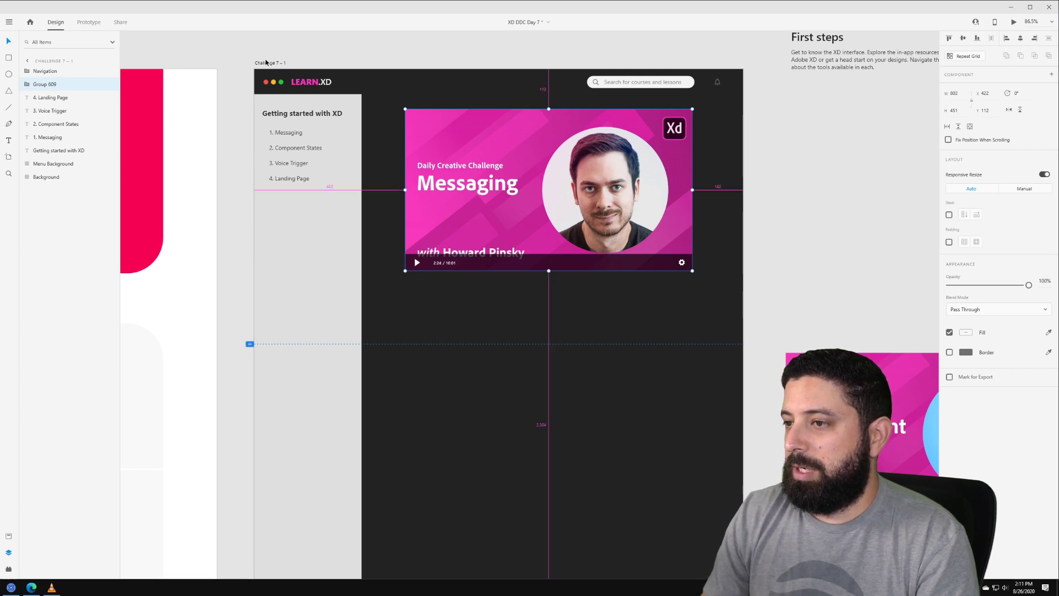
pyautogui.press('Up')
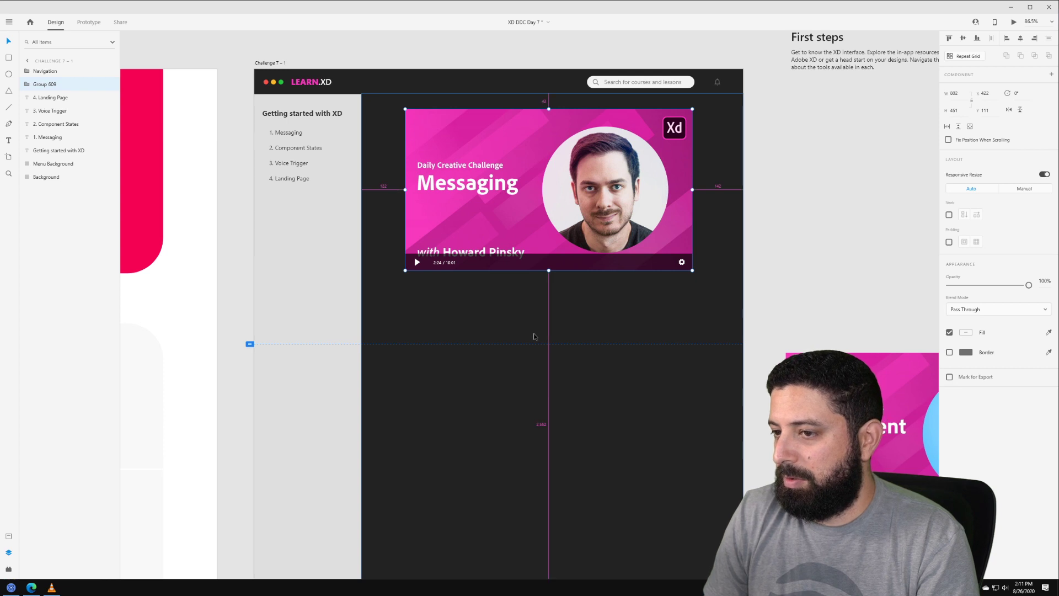
pyautogui.hotkey('shift', 'Right')
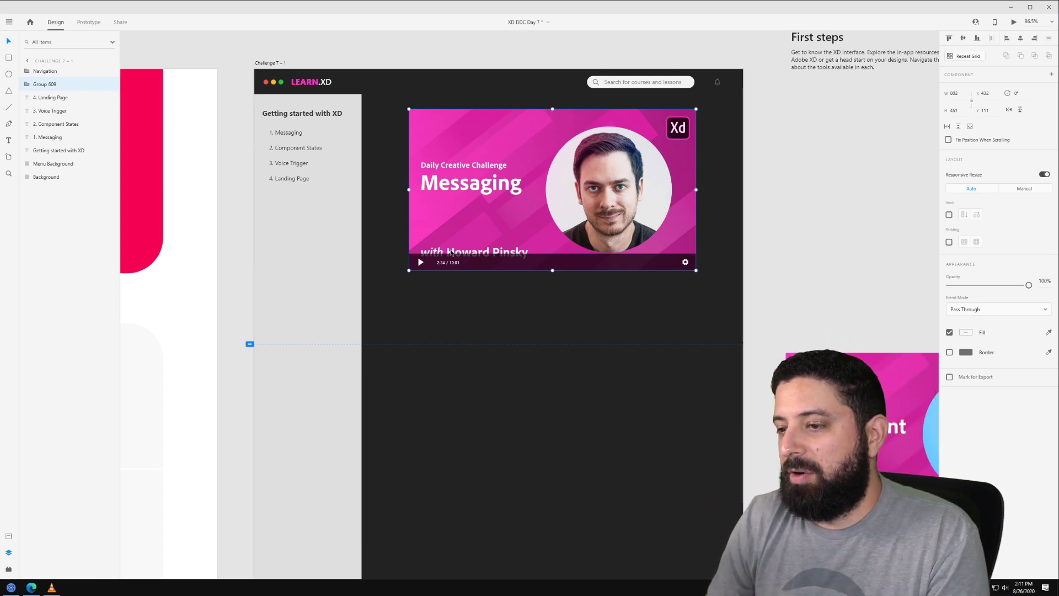
# Step: Delete the elapsed time from the Messaging video's control bar and move the total duration closer to the play icon
pyautogui.scroll(5, 448, 261)
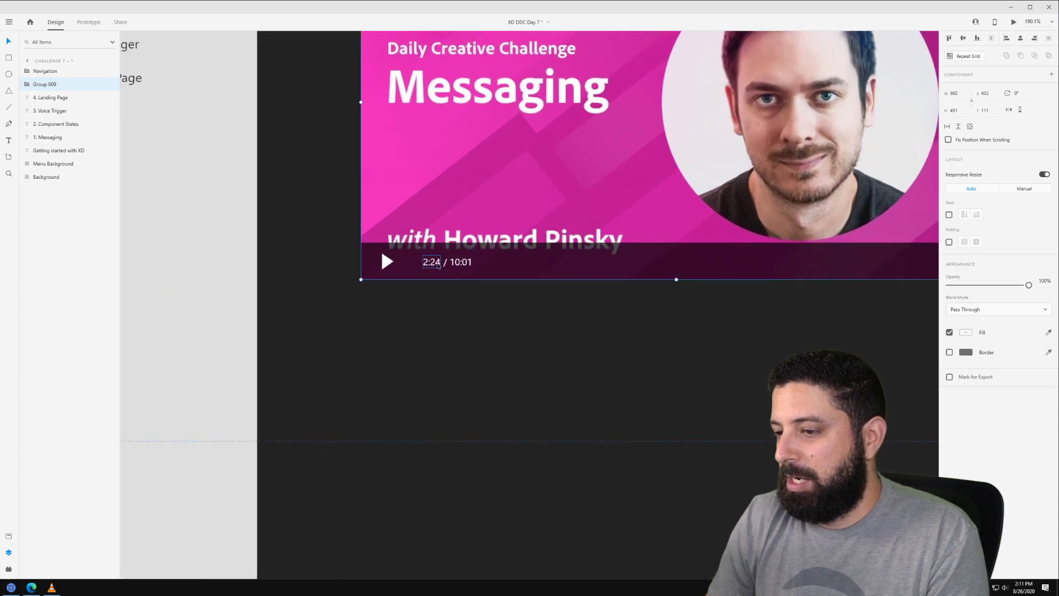
pyautogui.doubleClick(439, 265)
pyautogui.doubleClick(438, 265)
pyautogui.press('Delete')
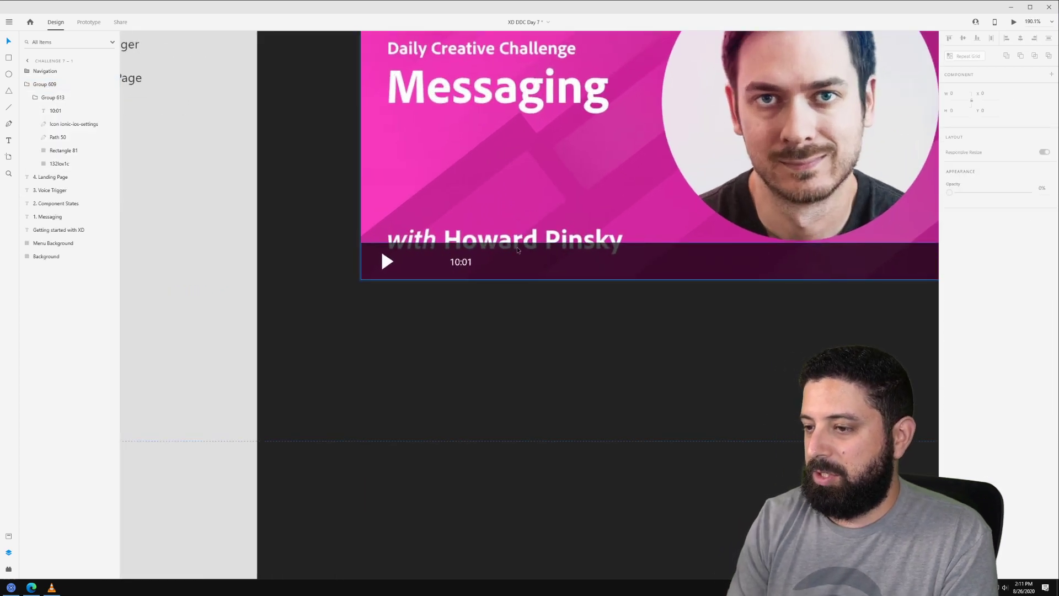
pyautogui.click(474, 266)
pyautogui.moveTo(470, 265); pyautogui.dragTo(424, 267)
# Step: Change the Messaging video's duration text to 19:31
pyautogui.doubleClick(431, 262)
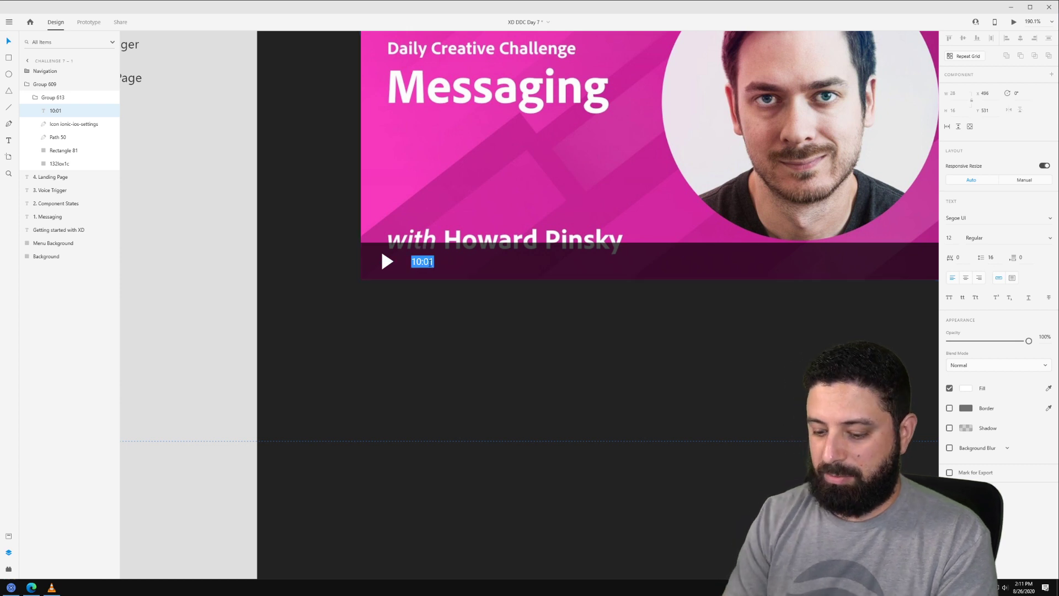
pyautogui.write('19:')
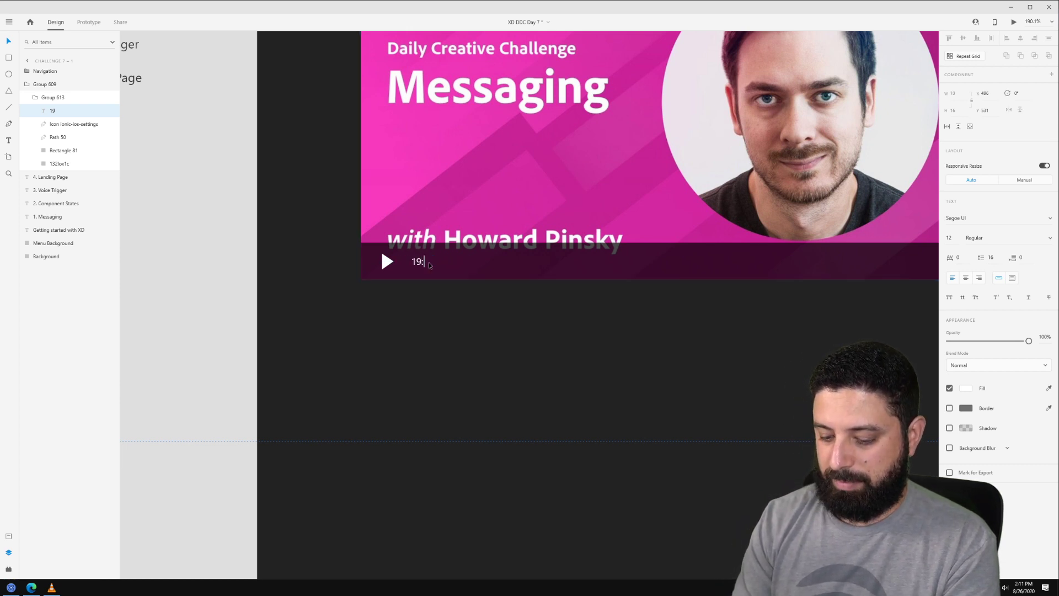
pyautogui.write('31')
pyautogui.click(458, 346)
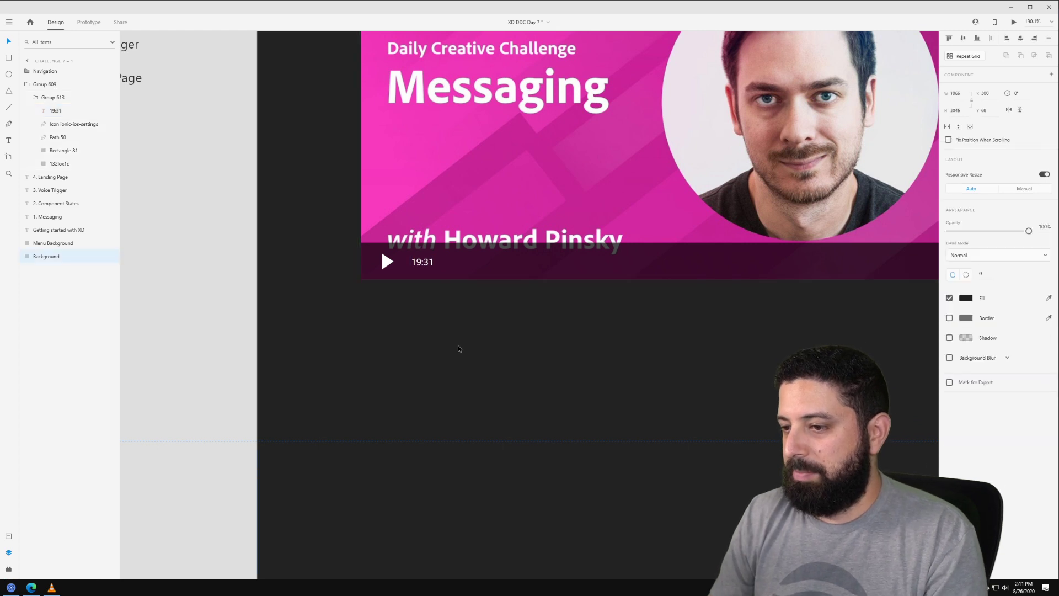
# Step: Move the "First steps" heading and its paragraph from the pasteboard to below the Messaging video and fill both with white
pyautogui.scroll(-5, 458, 345)
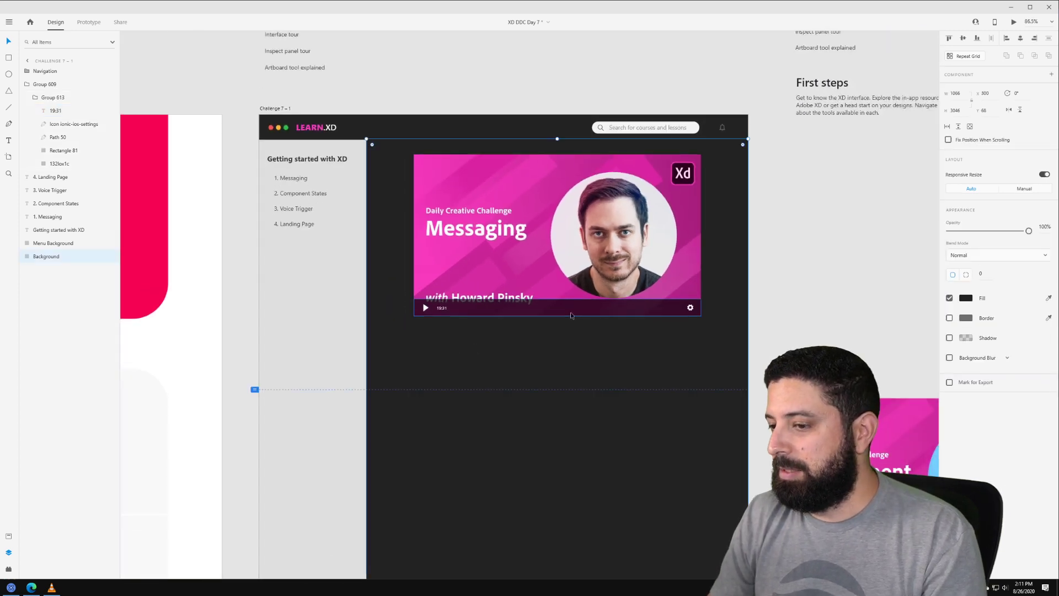
pyautogui.scroll(-2, 571, 316)
pyautogui.click(771, 137)
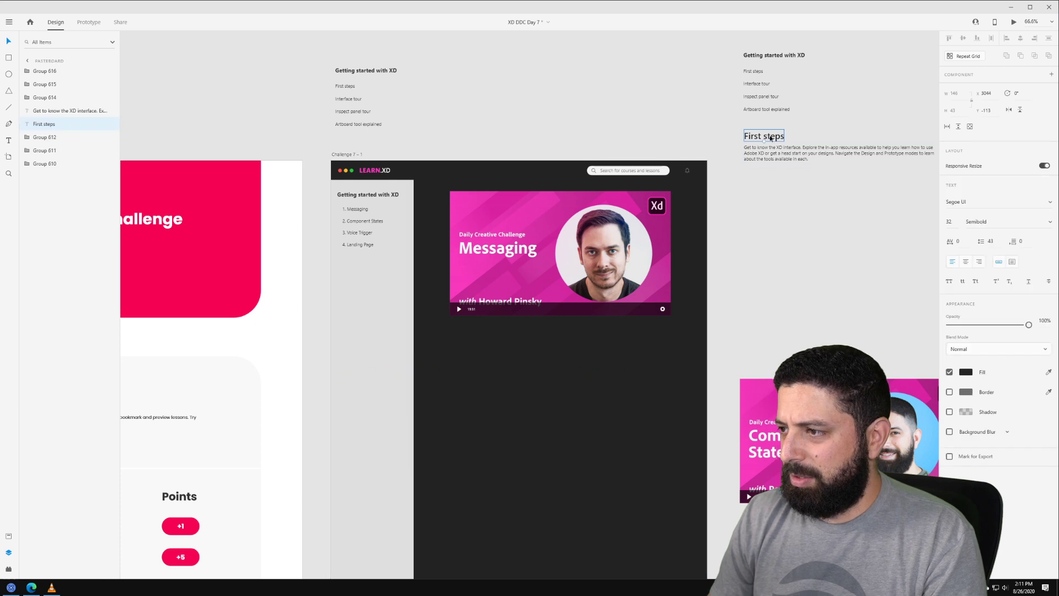
pyautogui.keyDown('shift'); pyautogui.click(780, 158); pyautogui.keyUp('shift')
pyautogui.moveTo(811, 148); pyautogui.dragTo(519, 344)
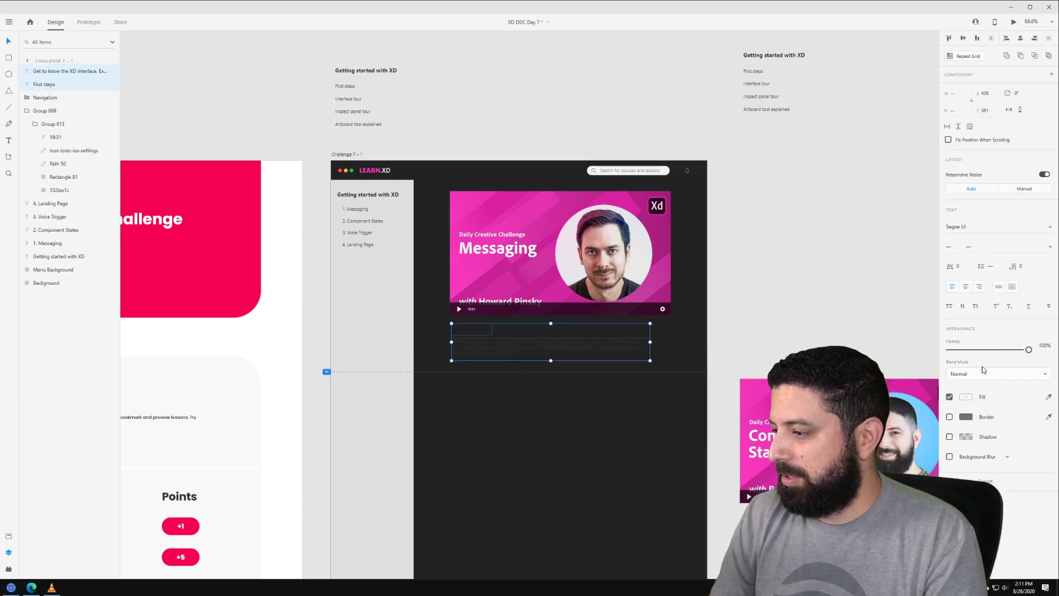
pyautogui.click(967, 396)
pyautogui.moveTo(915, 352); pyautogui.dragTo(743, 285)
pyautogui.click(819, 282)
# Step: Align the "First steps" heading and its paragraph to the left edge of the Messaging video
pyautogui.scroll(3, 487, 342)
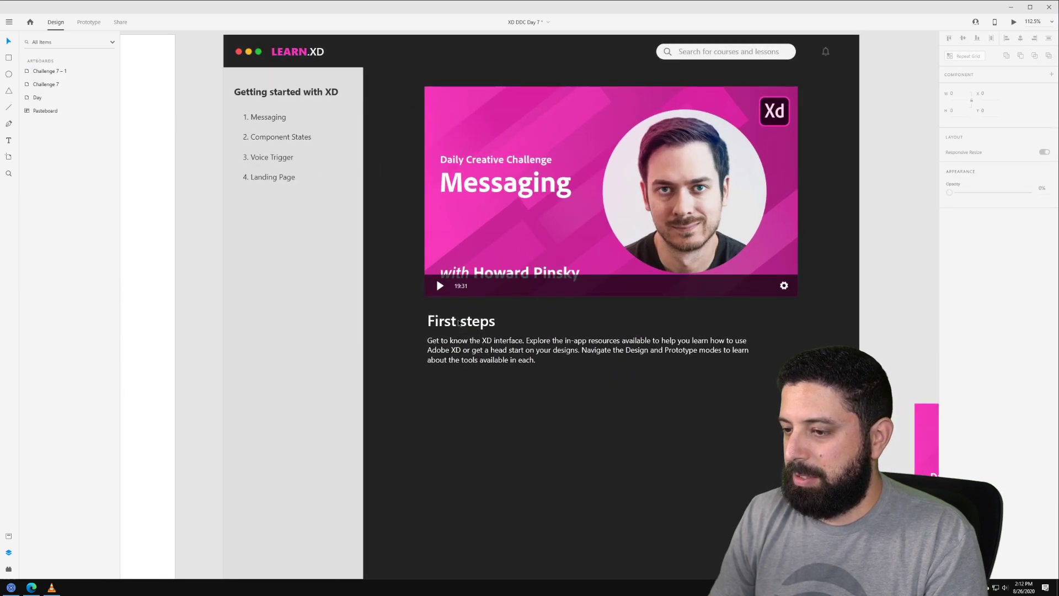
pyautogui.click(471, 329)
pyautogui.keyDown('shift'); pyautogui.click(495, 228); pyautogui.keyUp('shift')
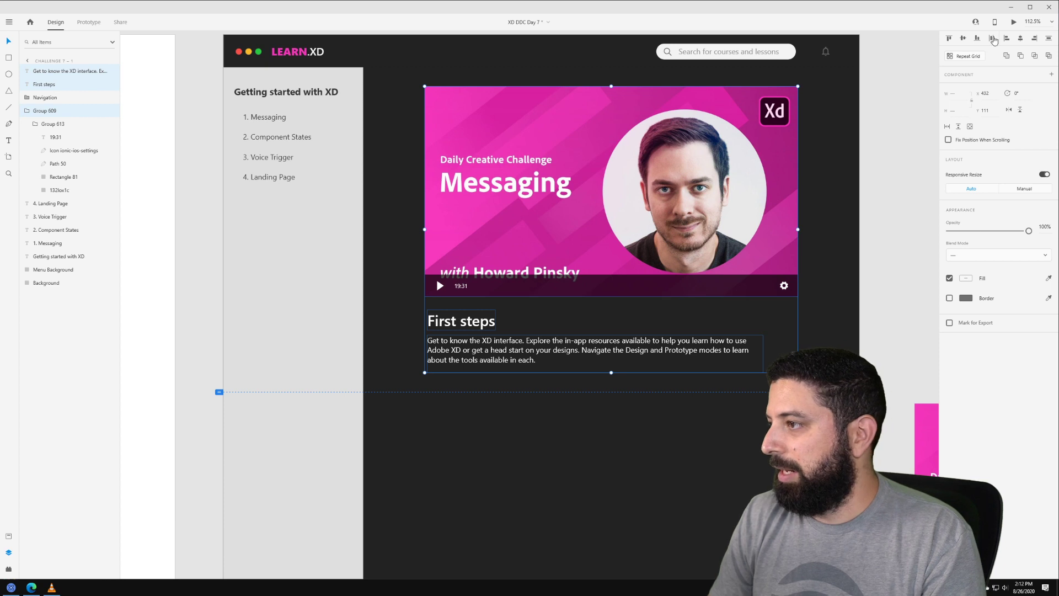
pyautogui.click(1005, 41)
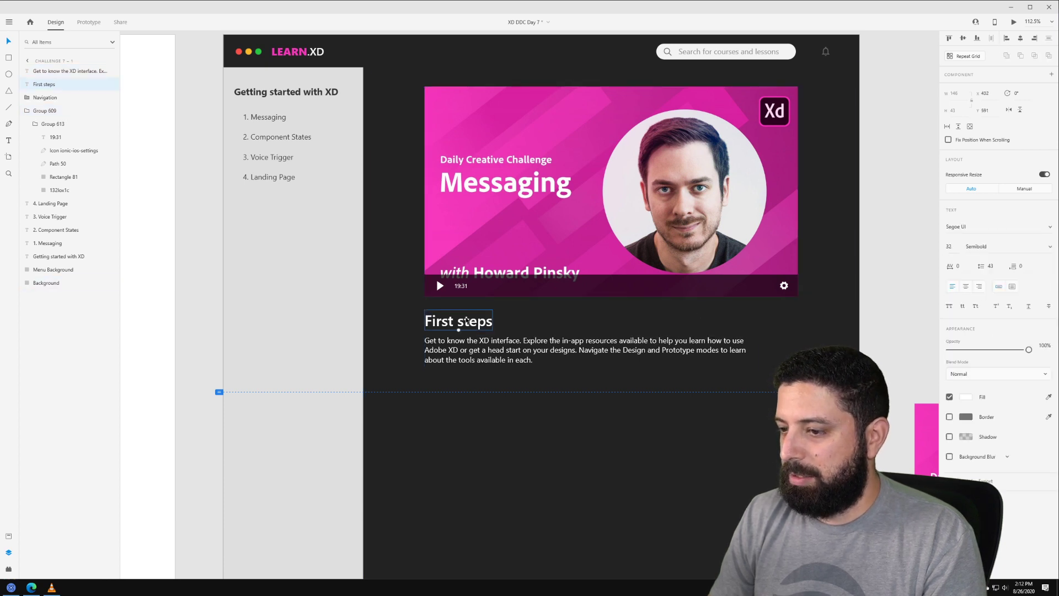
# Step: Nudge the "First steps" heading and paragraph together to Y 586 below the Messaging video, then deselect them
pyautogui.click(469, 359)
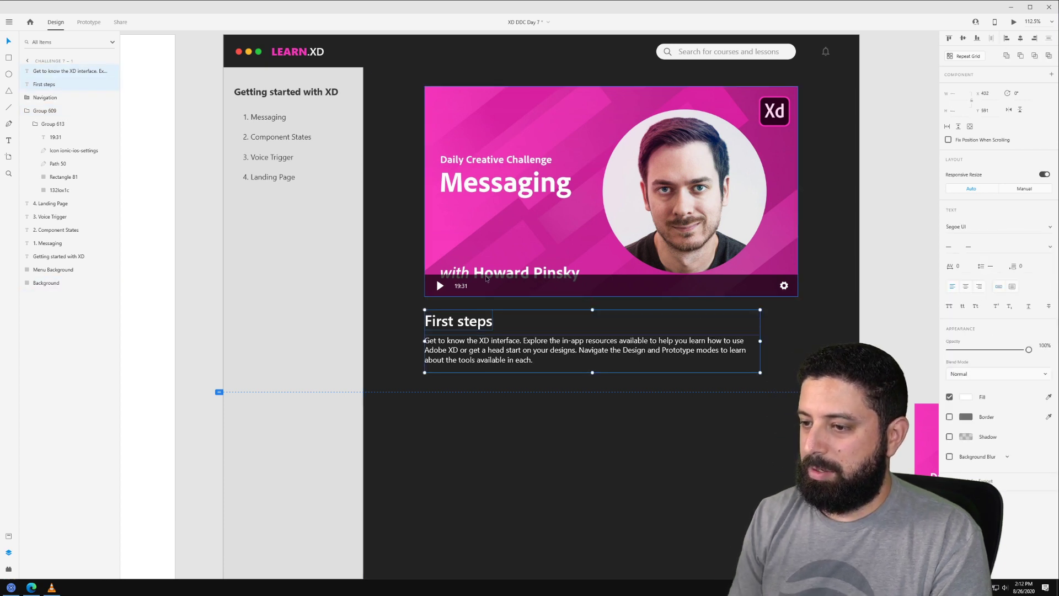
pyautogui.press('Down')
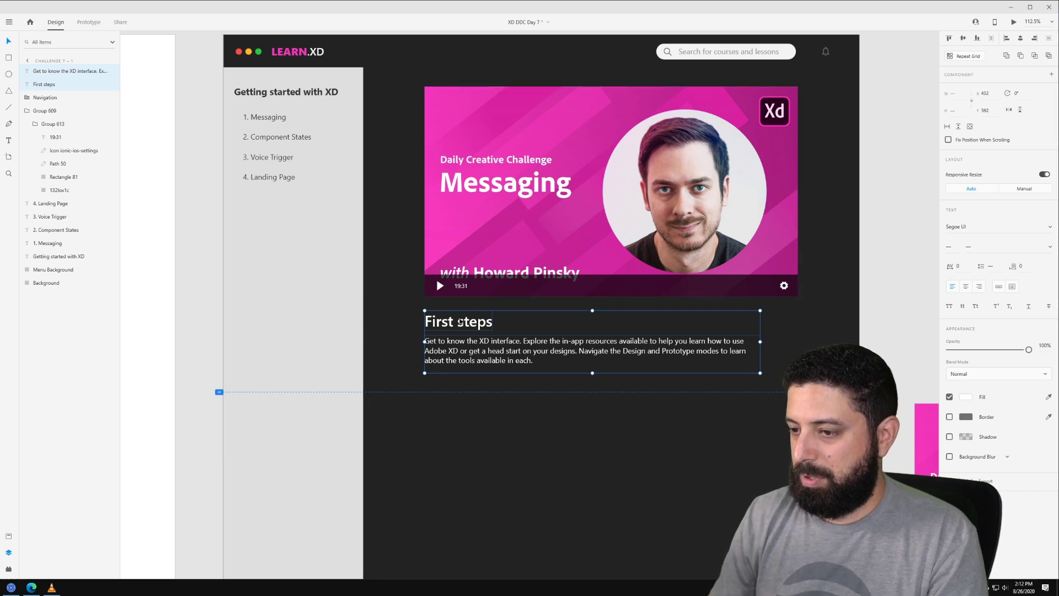
pyautogui.press('Up')
pyautogui.press('Up')
pyautogui.press('Up')
pyautogui.press('Up')
pyautogui.press('Up')
pyautogui.press('Up')
pyautogui.press('Up')
pyautogui.press('Up')
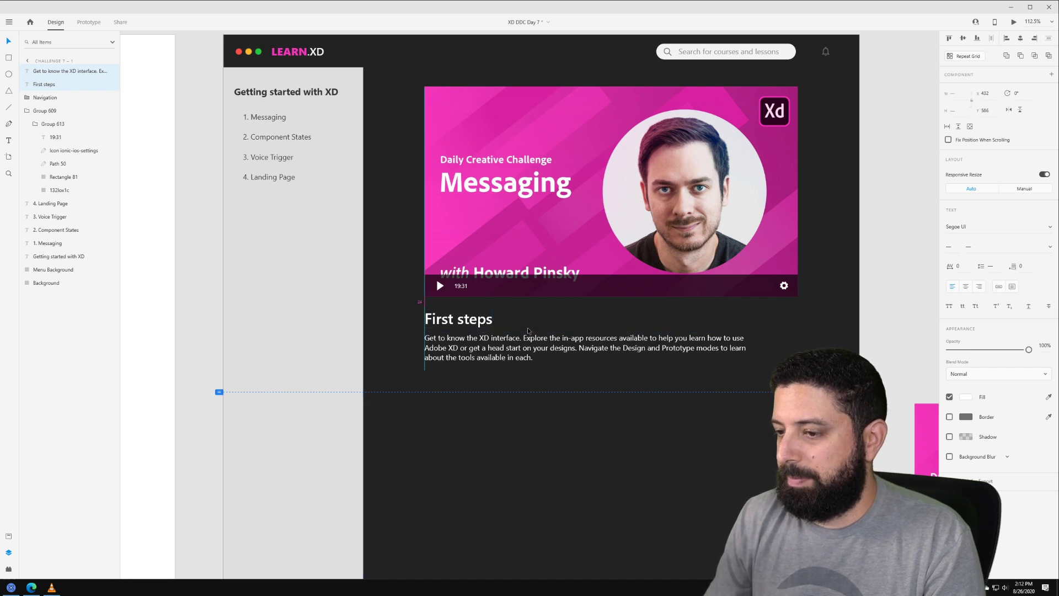
pyautogui.press('Down')
pyautogui.press('Down')
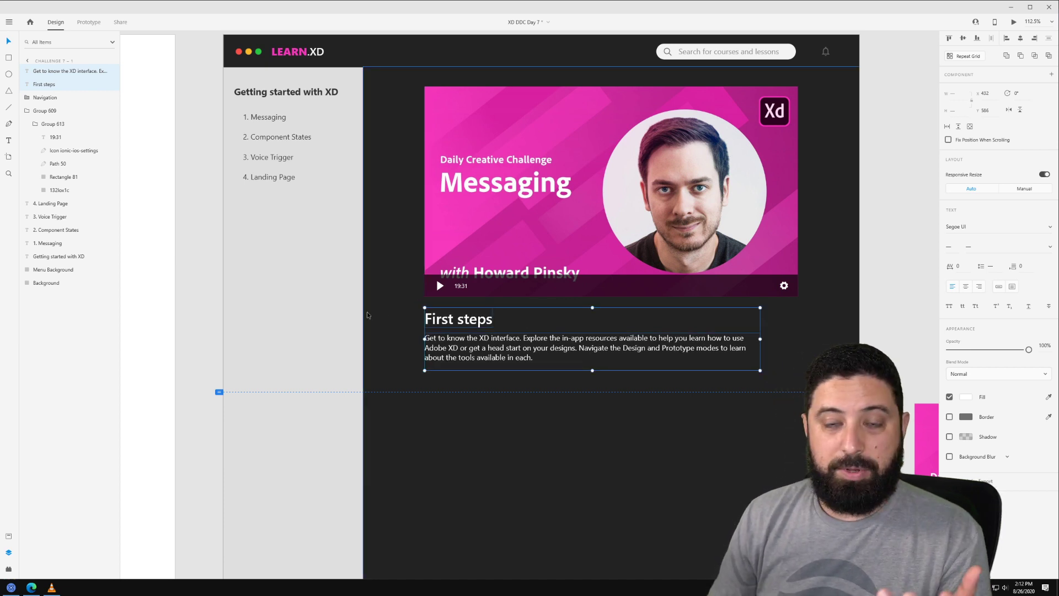
pyautogui.click(390, 321)
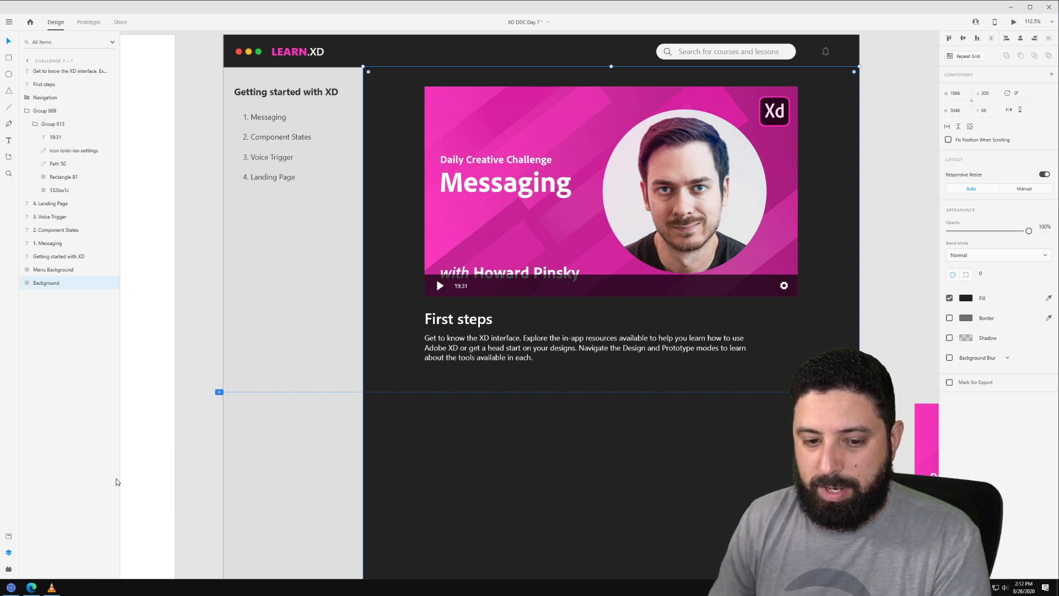
pyautogui.click(11, 586)
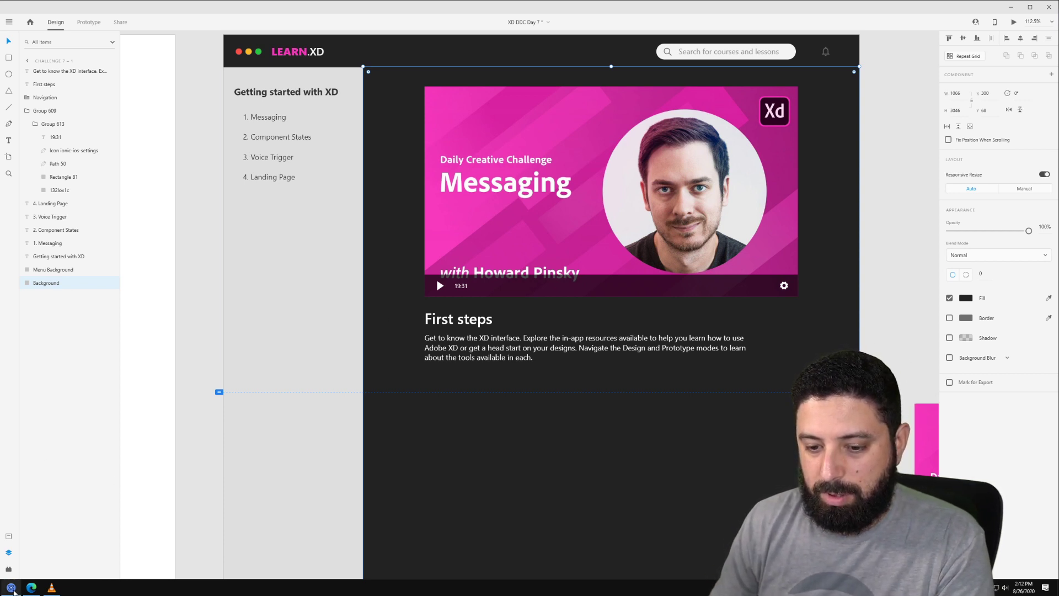
# Step: Switch to Nucleo and search the Nucleo set's 32px icons for "bookmark", moving the window clear of the artboard
pyautogui.click(343, 245)
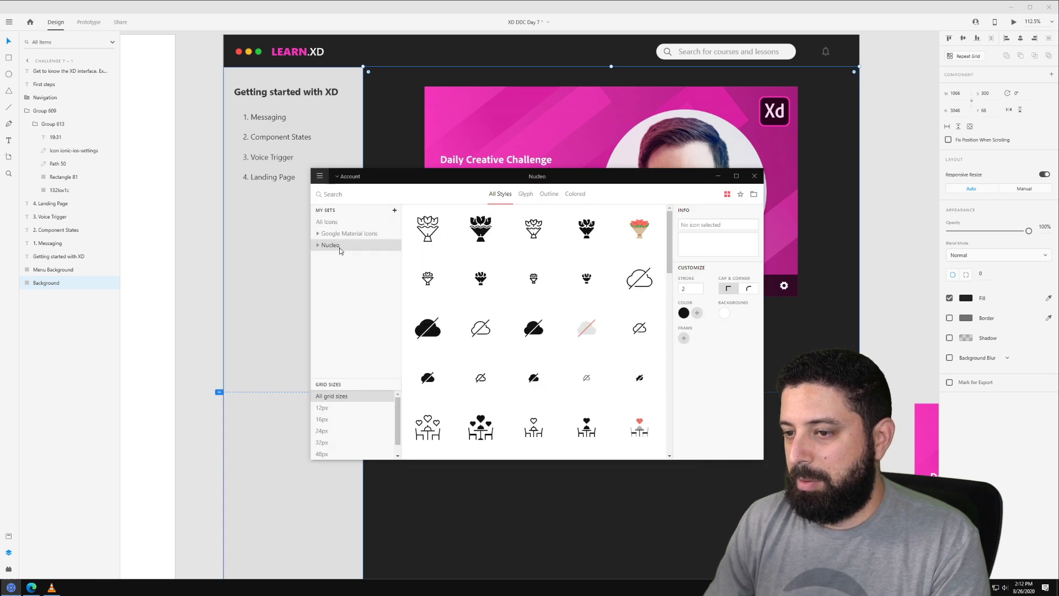
pyautogui.click(327, 431)
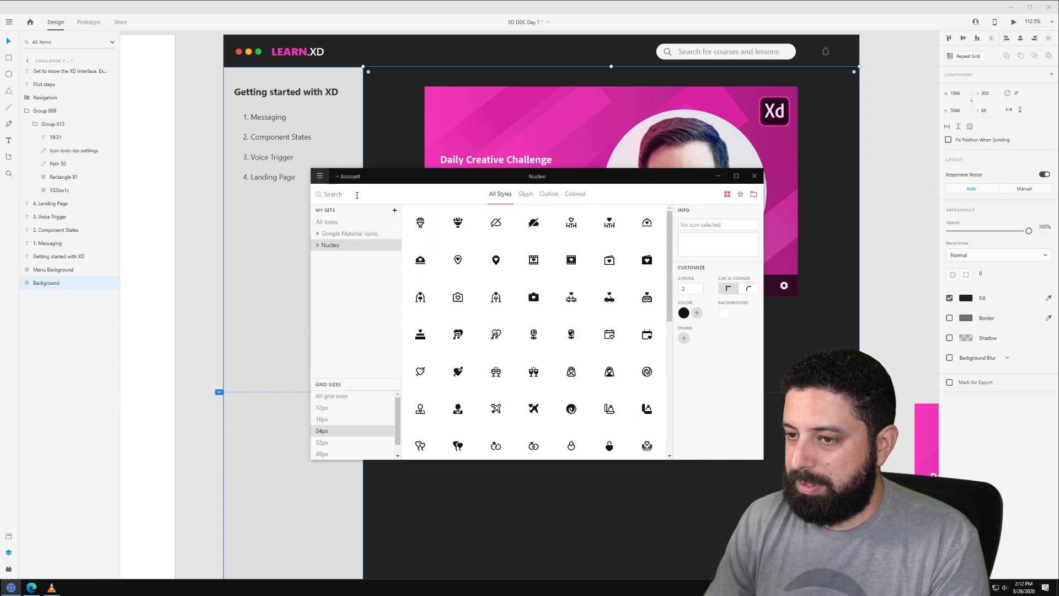
pyautogui.write('bookmark')
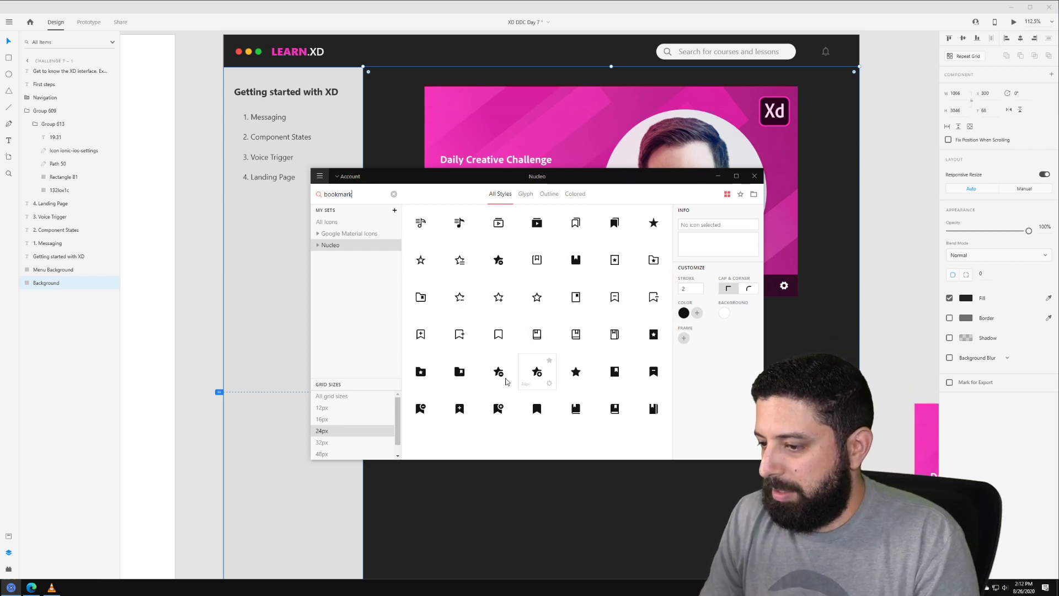
pyautogui.click(342, 443)
pyautogui.moveTo(462, 182); pyautogui.dragTo(680, 170)
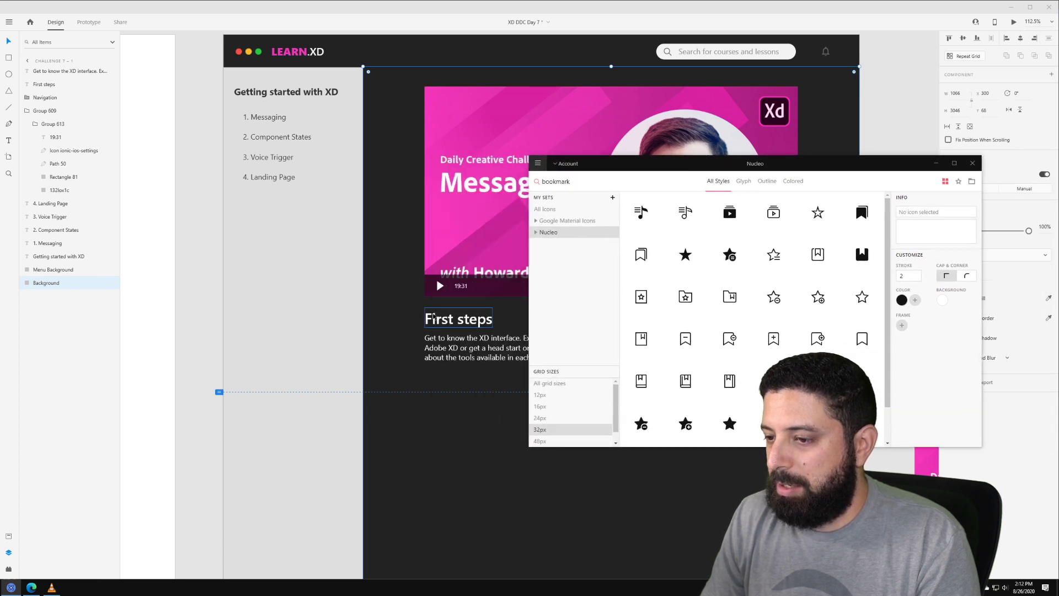
# Step: Compare the Outline and Glyph bookmark styles and place the plain outlined bookmark icon on the pasteboard beside the artboard
pyautogui.scroll(-1, 721, 367)
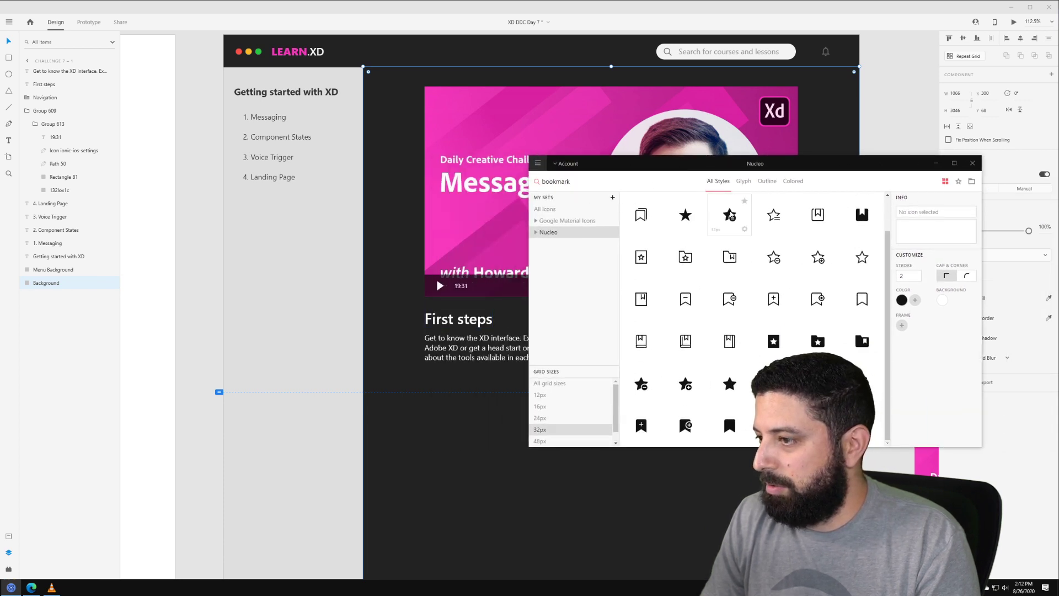
pyautogui.click(767, 182)
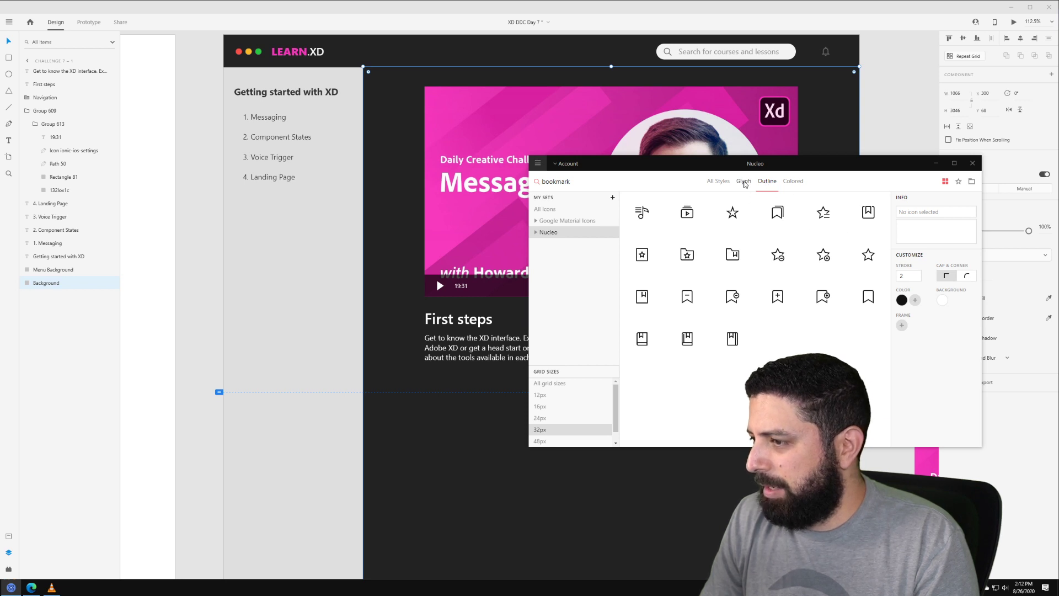
pyautogui.click(743, 182)
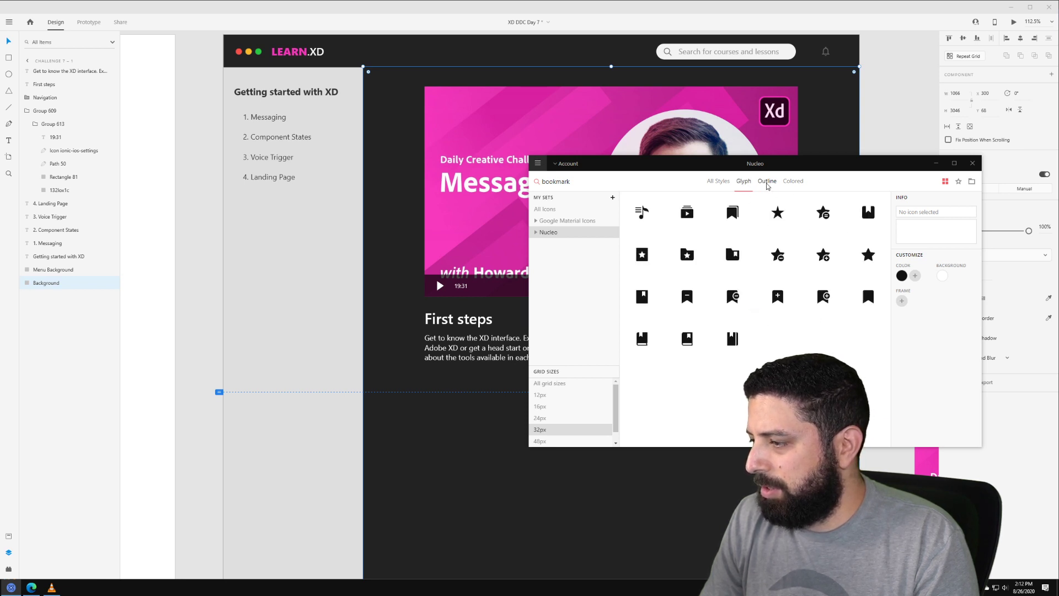
pyautogui.click(767, 182)
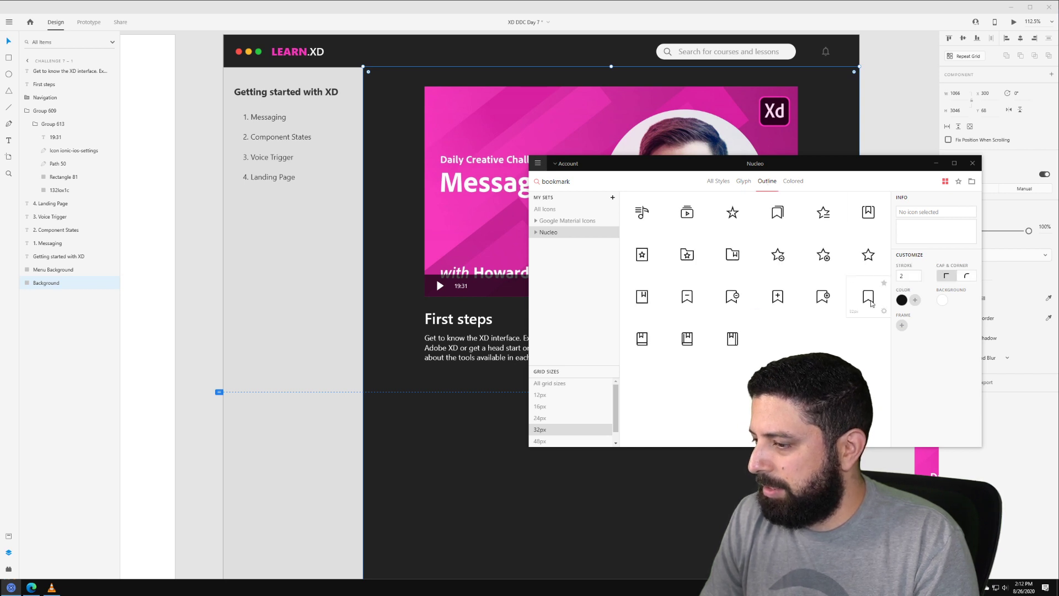
pyautogui.click(744, 182)
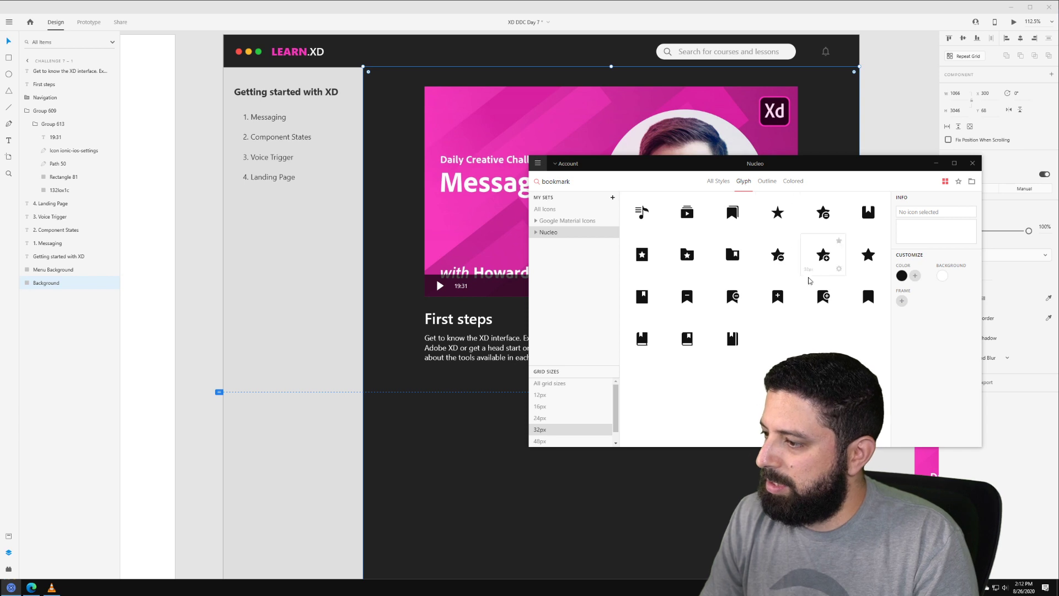
pyautogui.click(767, 180)
pyautogui.moveTo(868, 296); pyautogui.dragTo(205, 313)
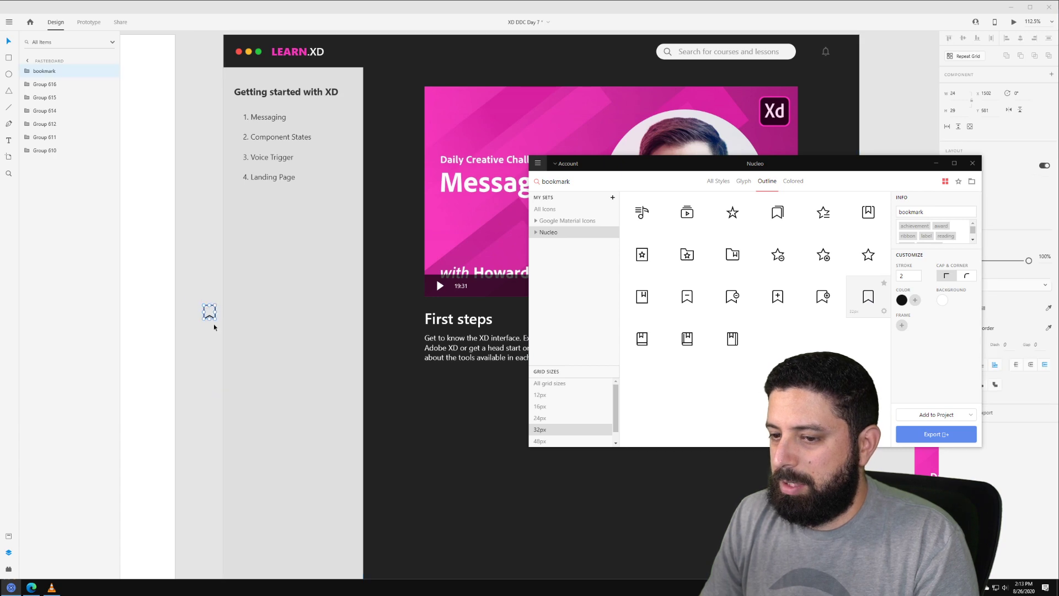
# Step: Move the bookmark icon below the Messaging video's left edge and shift the "First steps" heading to sit beside it
pyautogui.click(214, 327)
pyautogui.scroll(5, 212, 320)
pyautogui.moveTo(225, 277); pyautogui.dragTo(720, 308)
pyautogui.keyDown('shift'); pyautogui.click(726, 306); pyautogui.keyUp('shift')
pyautogui.click(717, 309)
pyautogui.click(722, 306)
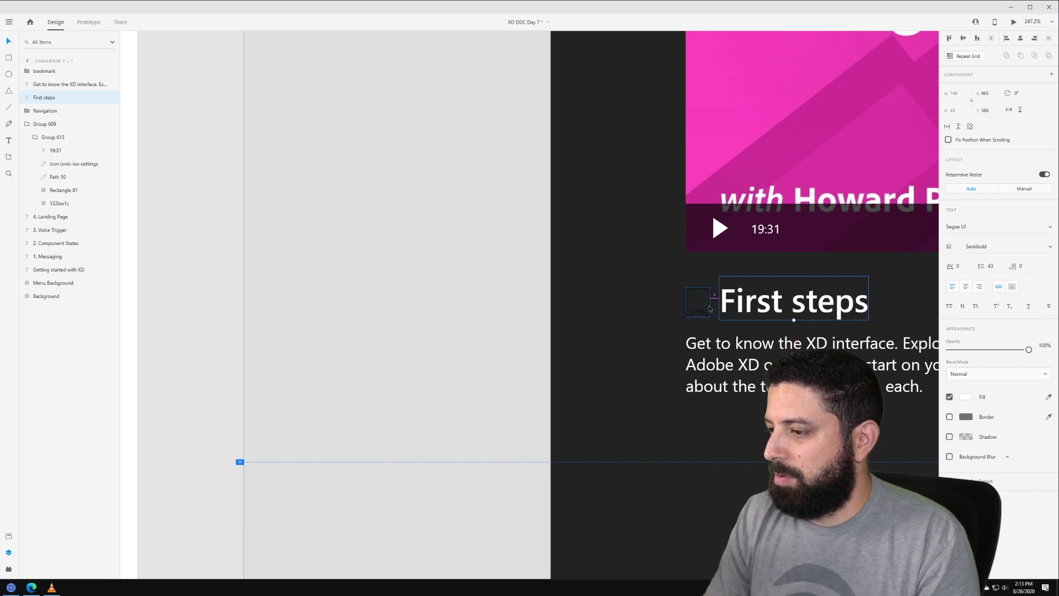
# Step: Nudge the "First steps" heading to X 472 to widen the gap to the bookmark icon
pyautogui.press('Right')
pyautogui.press('Right')
pyautogui.press('Right')
pyautogui.press('Right')
pyautogui.press('Right')
pyautogui.press('Right')
pyautogui.press('Right')
pyautogui.press('Right')
pyautogui.press('Right')
pyautogui.press('Left')
pyautogui.press('Left')
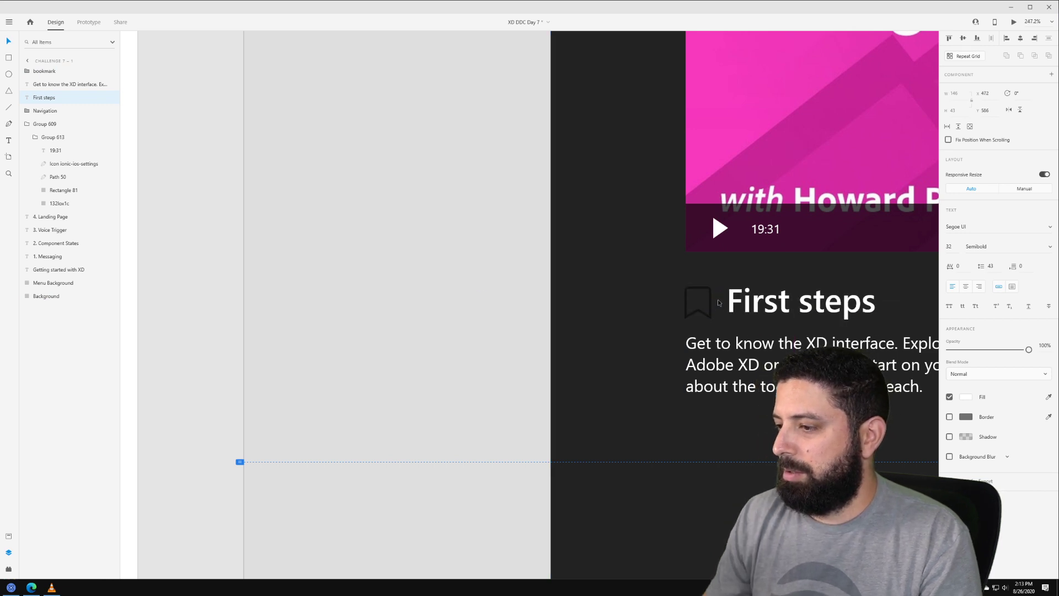
# Step: Change the outlined bookmark icon's border colour to white and deselect the icon
pyautogui.click(709, 293)
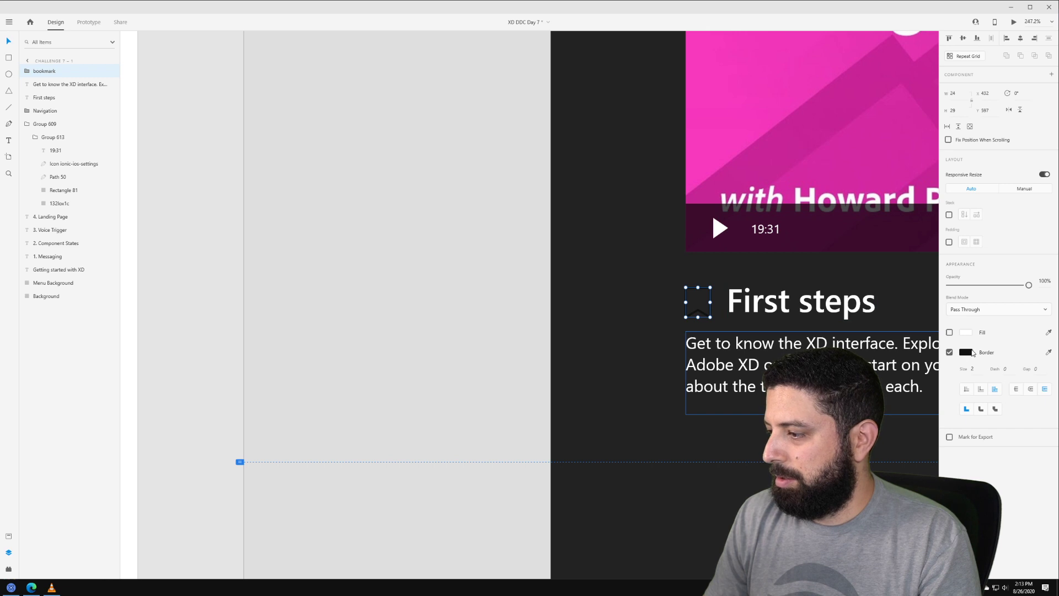
pyautogui.click(972, 353)
pyautogui.click(843, 293)
pyautogui.click(423, 274)
pyautogui.scroll(-3, 423, 275)
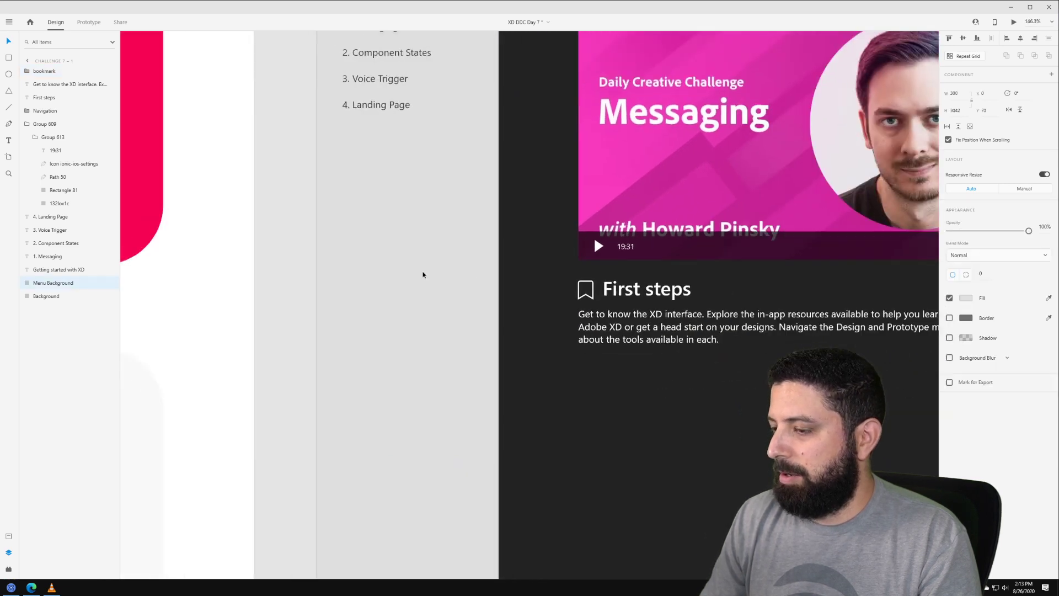
pyautogui.scroll(-2, 423, 274)
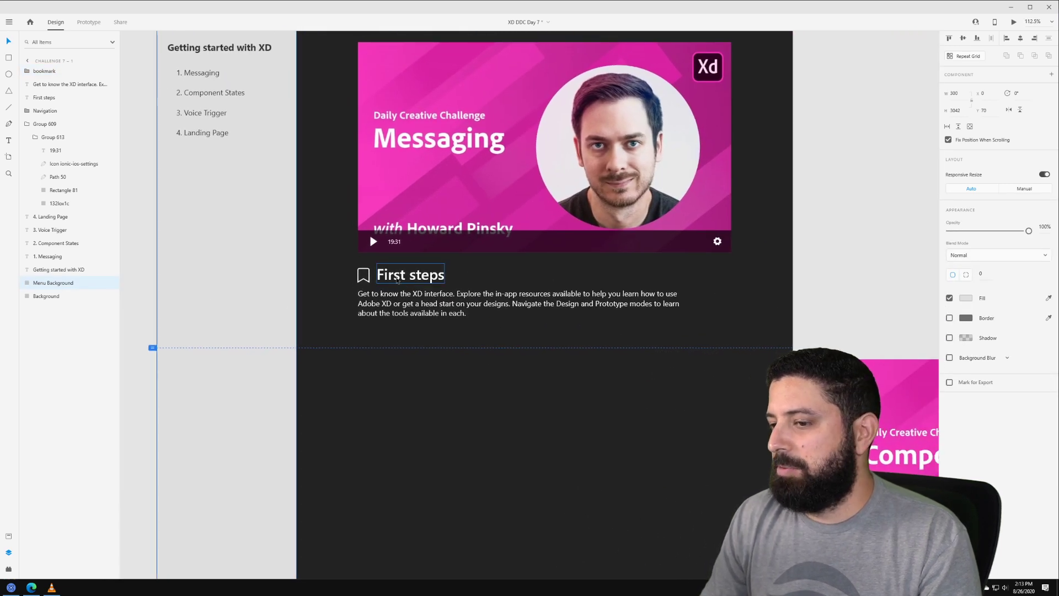
# Step: Move the bookmark icon across to X 1210 near the video's right edge and left-align the "First steps" heading with its paragraph
pyautogui.click(363, 275)
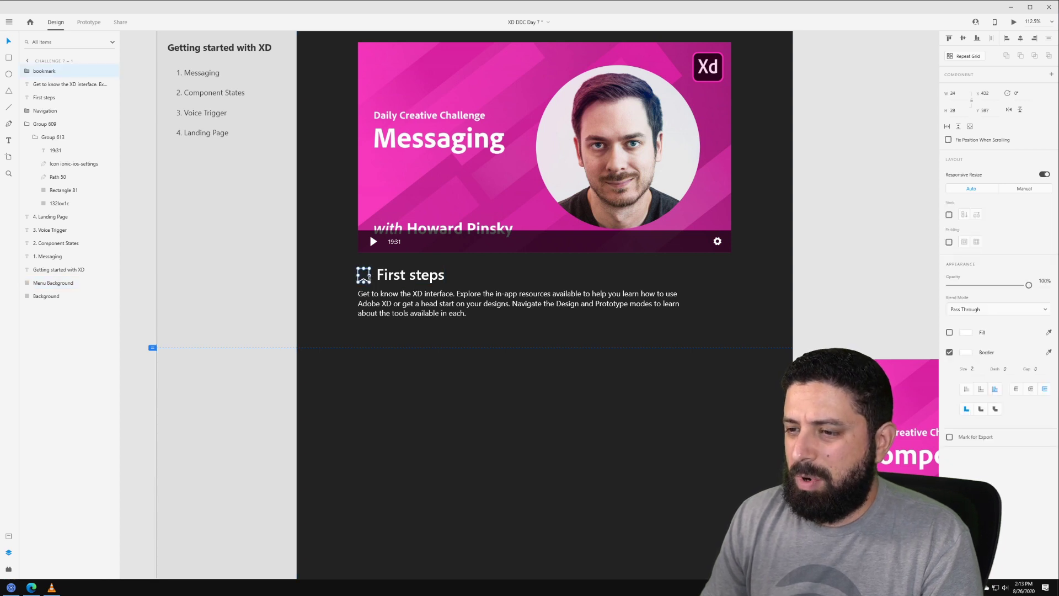
pyautogui.moveTo(364, 268); pyautogui.dragTo(726, 268)
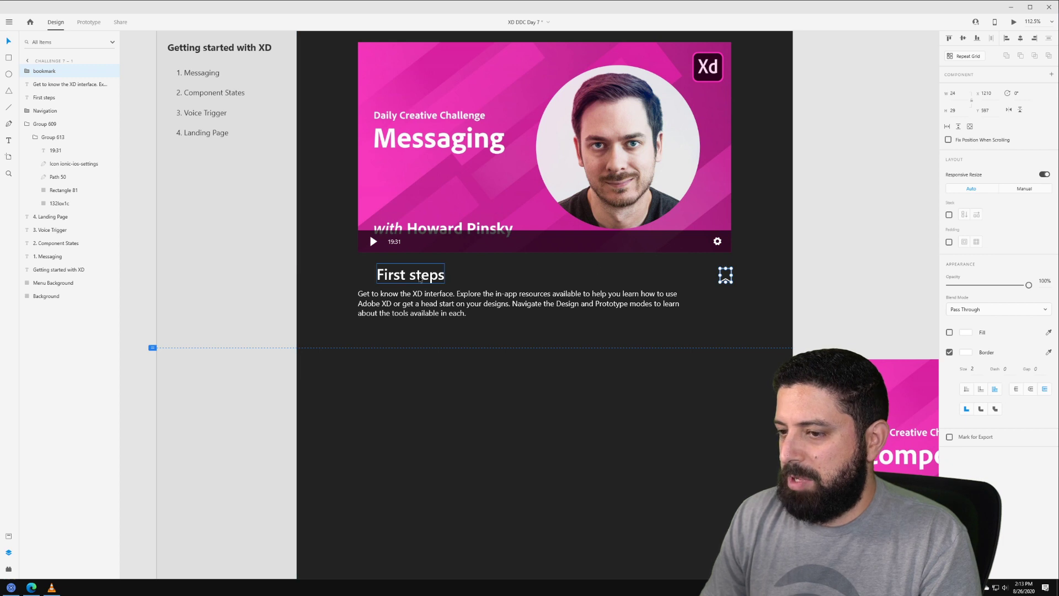
pyautogui.click(411, 275)
pyautogui.keyDown('shift'); pyautogui.click(497, 304); pyautogui.keyUp('shift')
pyautogui.click(1006, 39)
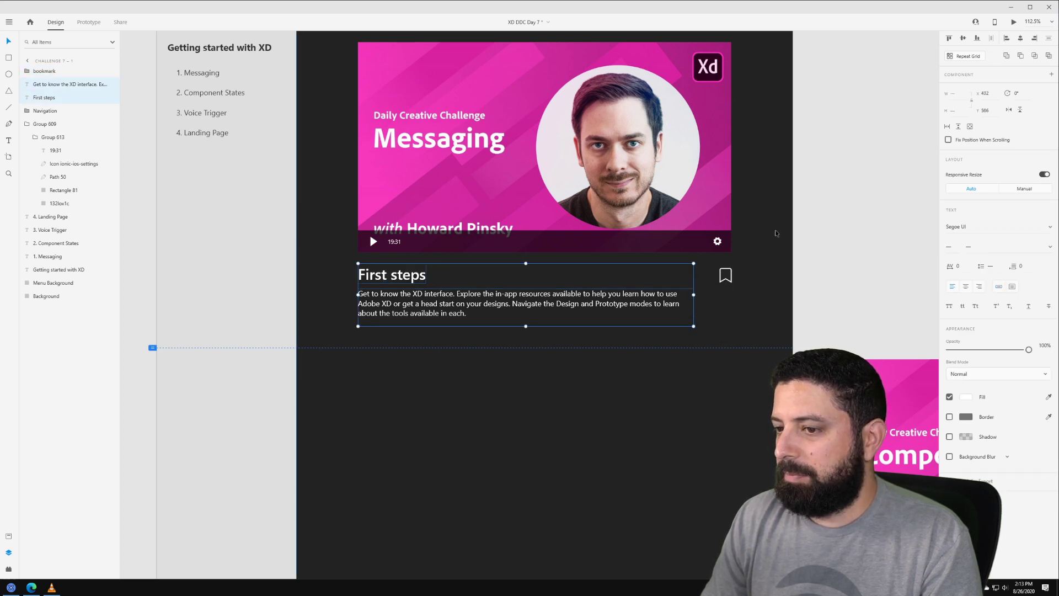
pyautogui.click(776, 233)
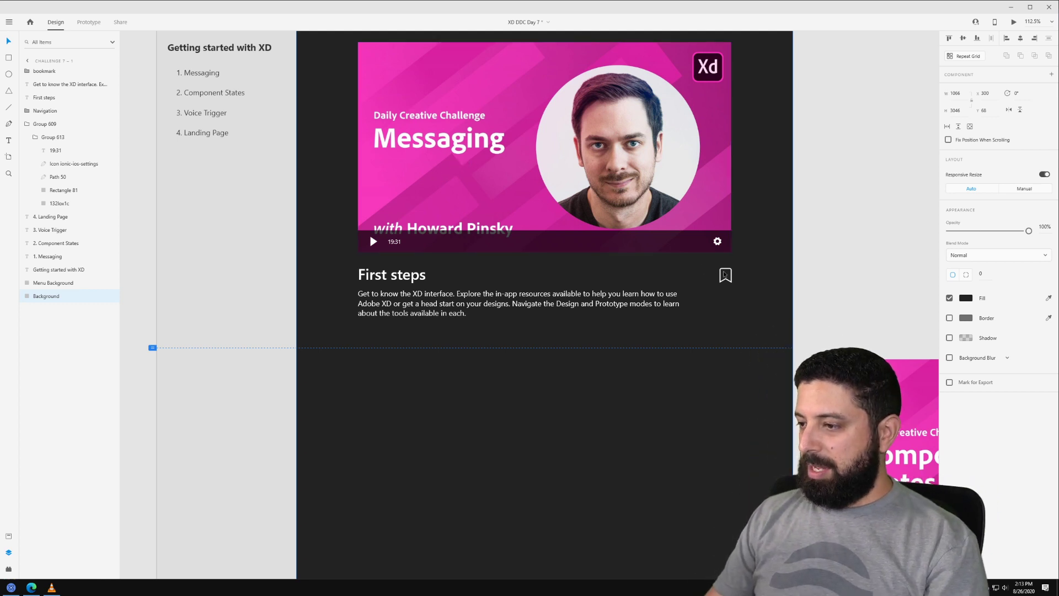
# Step: Try turning on the outlined bookmark icon's fill
pyautogui.click(726, 273)
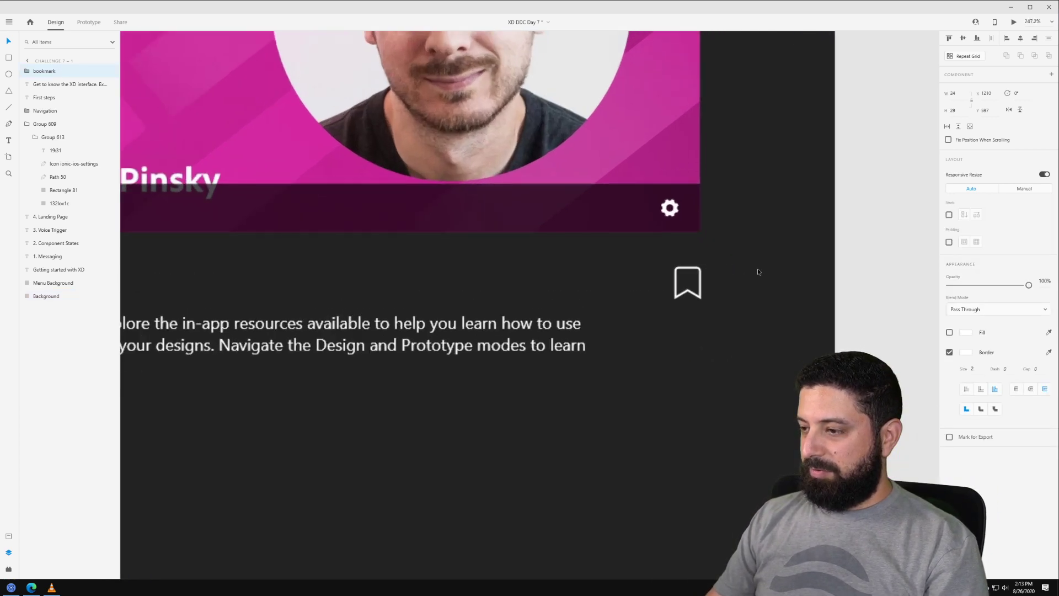
pyautogui.scroll(5, 756, 268)
pyautogui.click(949, 332)
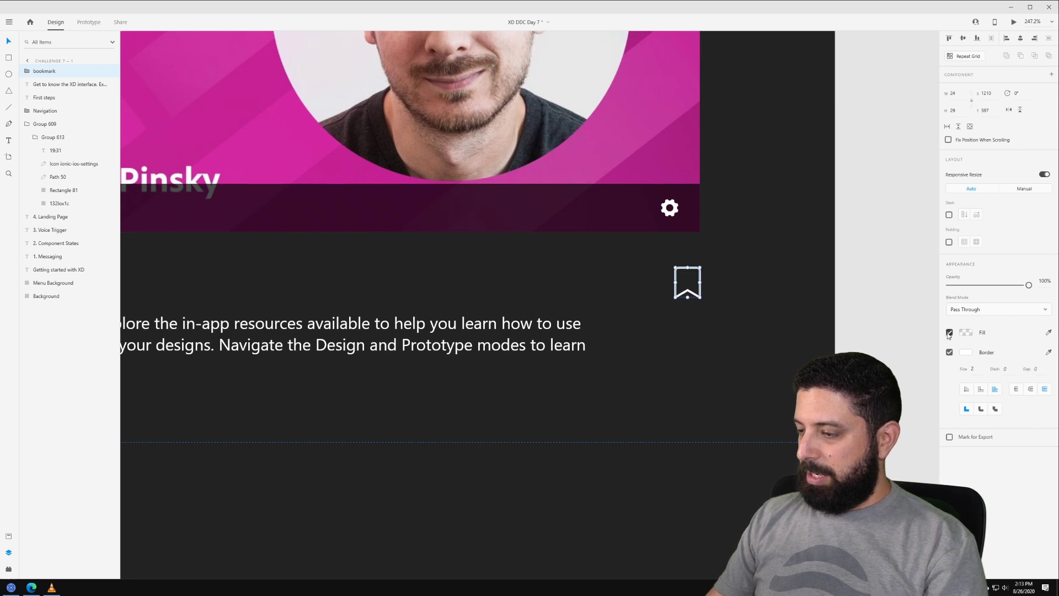
pyautogui.click(949, 332)
pyautogui.scroll(5, 706, 273)
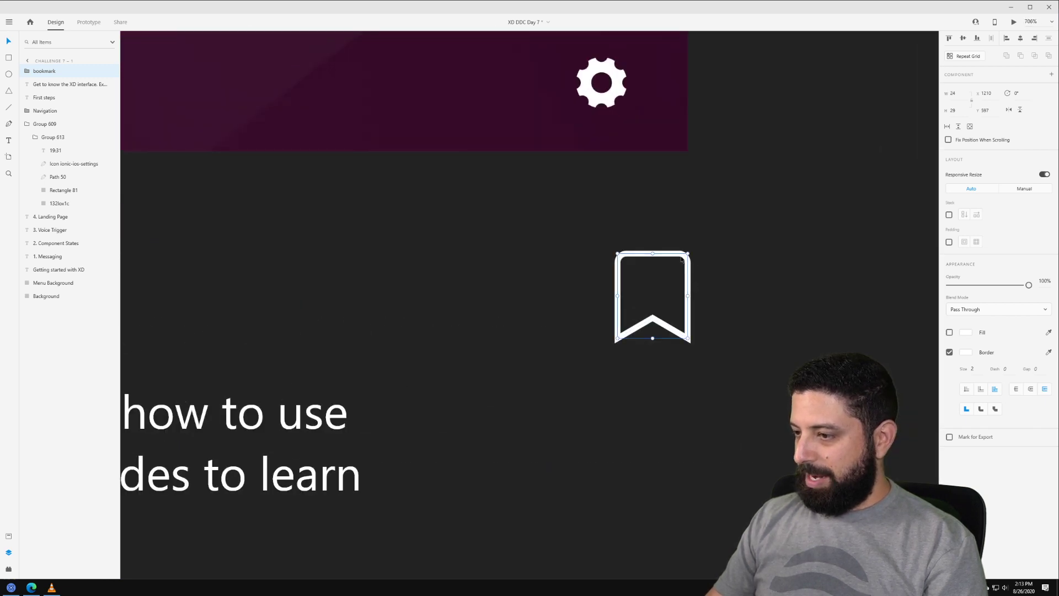
pyautogui.scroll(-6, 682, 278)
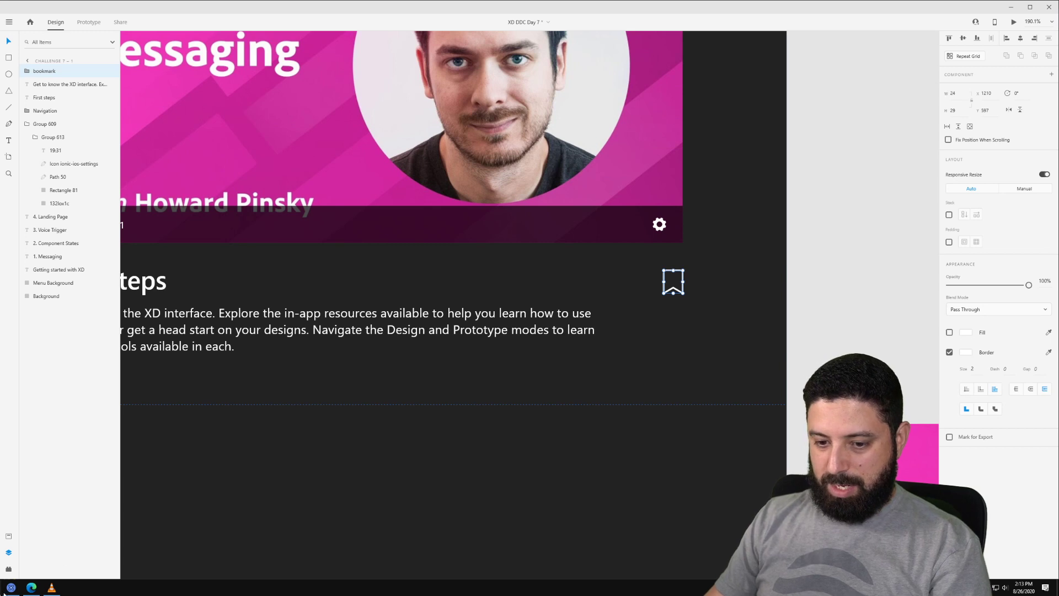
# Step: Bring the plain Glyph-style bookmark icon from Nucleo onto the artboard and align its right edge with the outlined bookmark
pyautogui.click(11, 587)
pyautogui.click(744, 181)
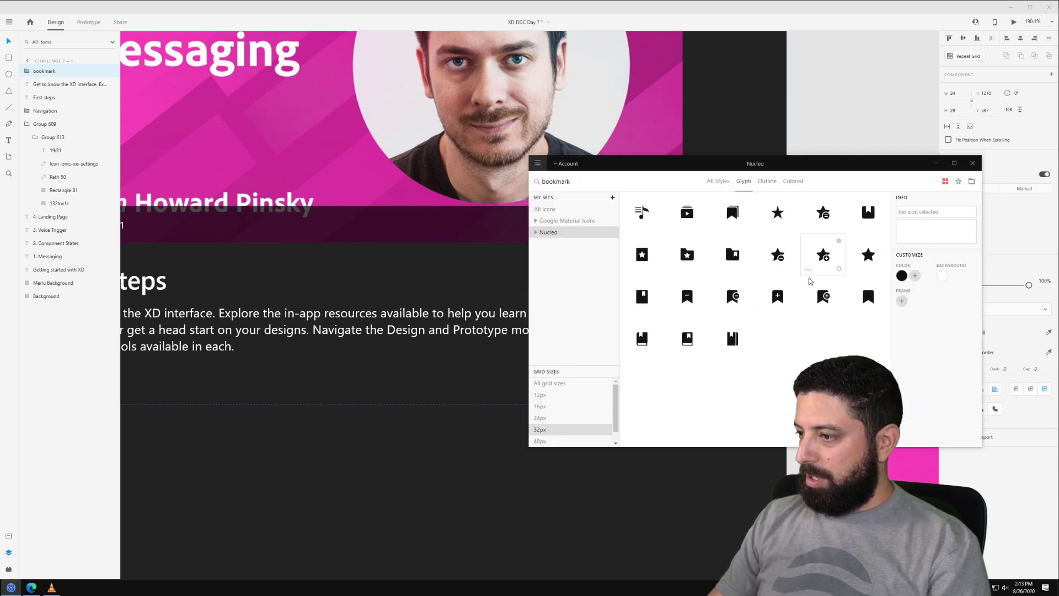
pyautogui.moveTo(870, 298); pyautogui.dragTo(628, 280)
pyautogui.click(871, 81)
pyautogui.keyDown('shift'); pyautogui.click(680, 273); pyautogui.keyUp('shift')
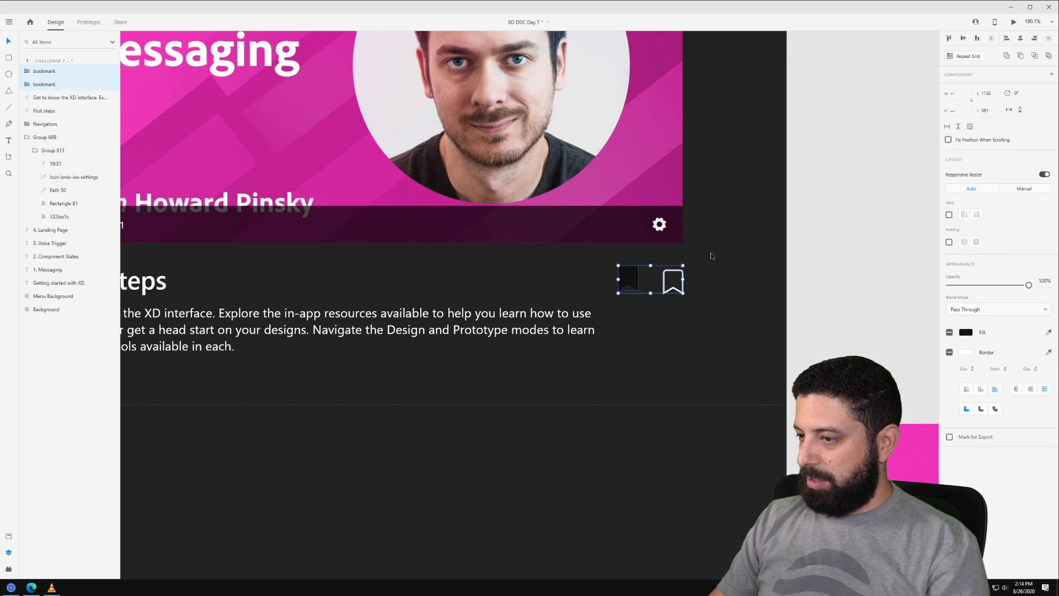
pyautogui.click(1034, 40)
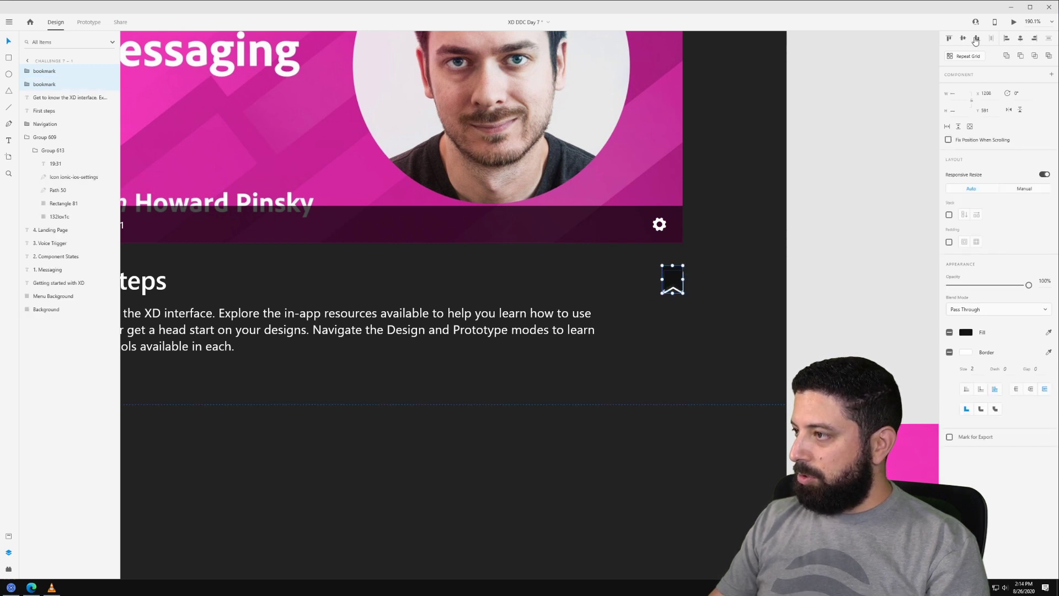
# Step: Delete the outlined bookmark icon behind the Glyph-style one
pyautogui.click(924, 151)
pyautogui.scroll(5, 778, 264)
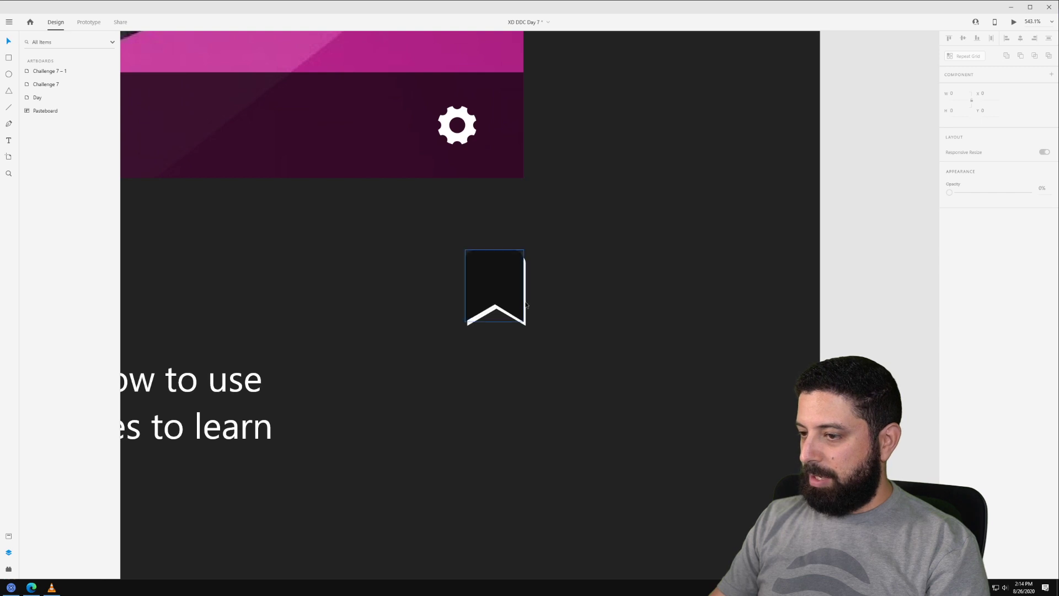
pyautogui.click(525, 320)
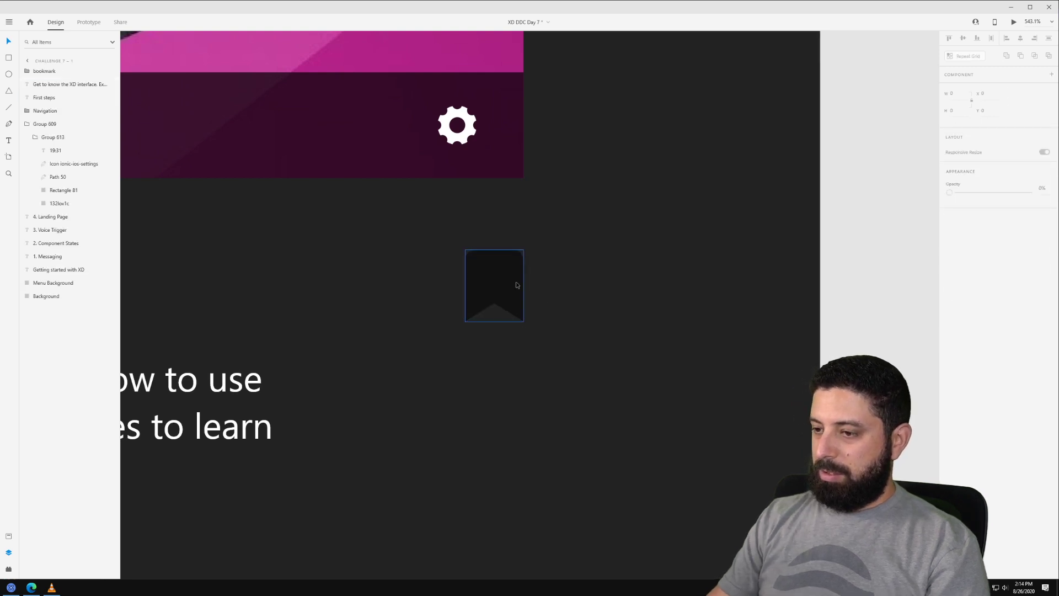
# Step: Fill the Glyph-style bookmark icon with white and move it slightly down to about Y 599
pyautogui.moveTo(491, 173)
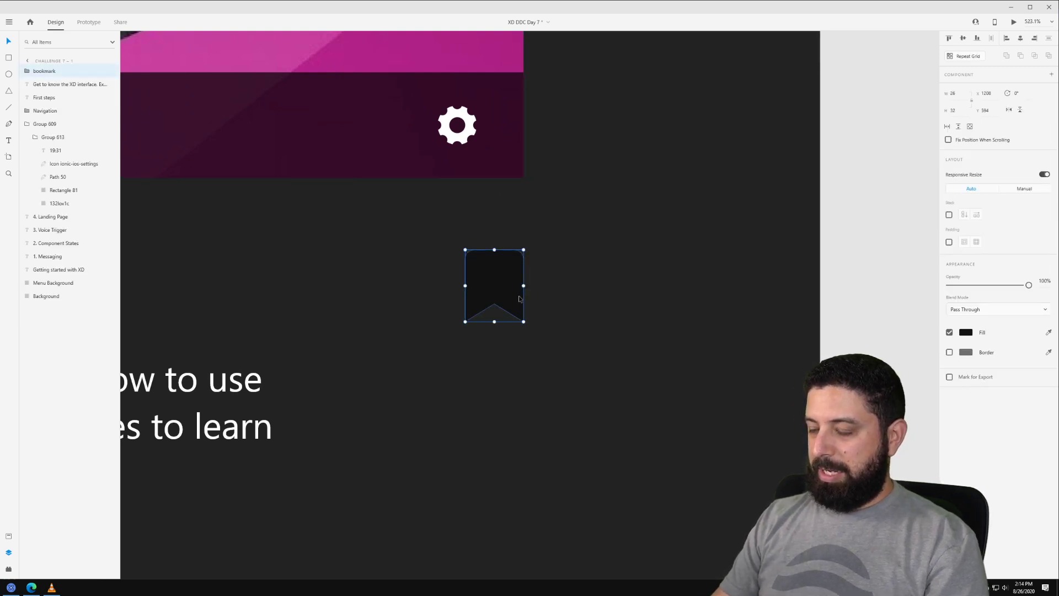
pyautogui.scroll(-10, 517, 295)
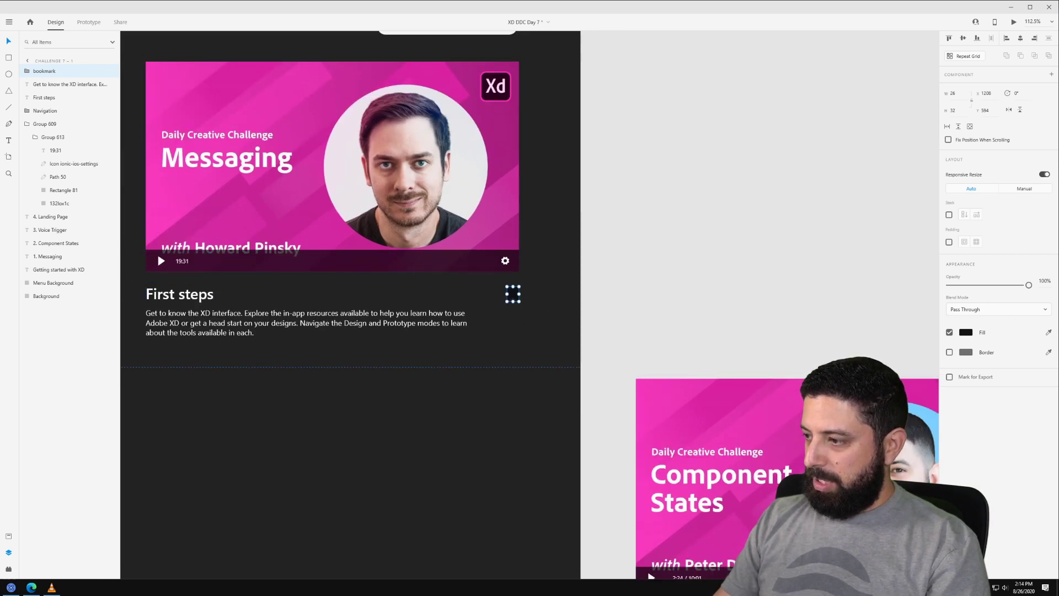
pyautogui.press('i')
pyautogui.click(966, 332)
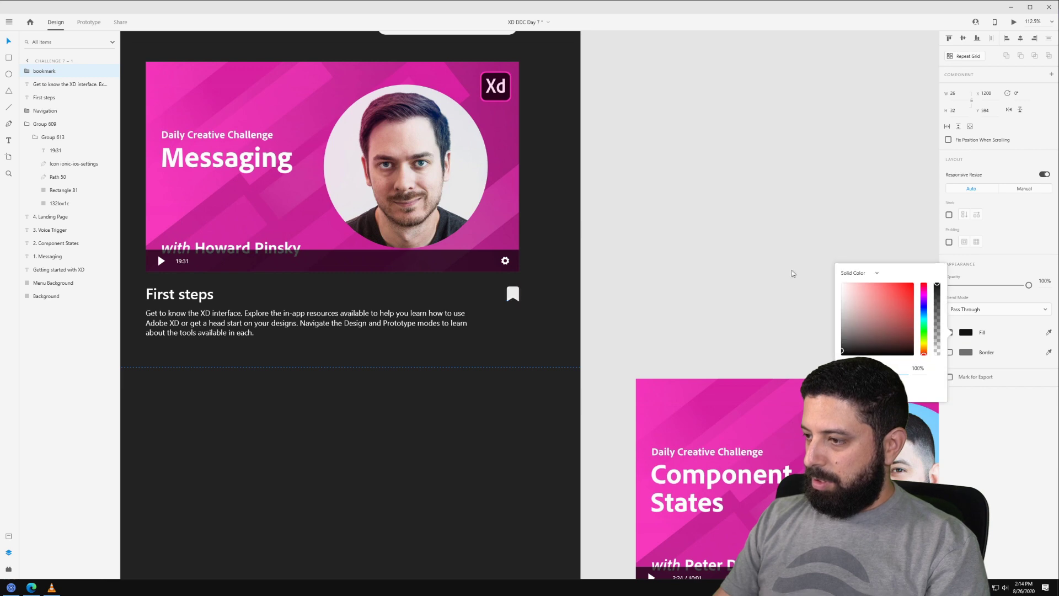
pyautogui.click(678, 237)
pyautogui.scroll(3, 526, 305)
pyautogui.moveTo(499, 286); pyautogui.dragTo(497, 292)
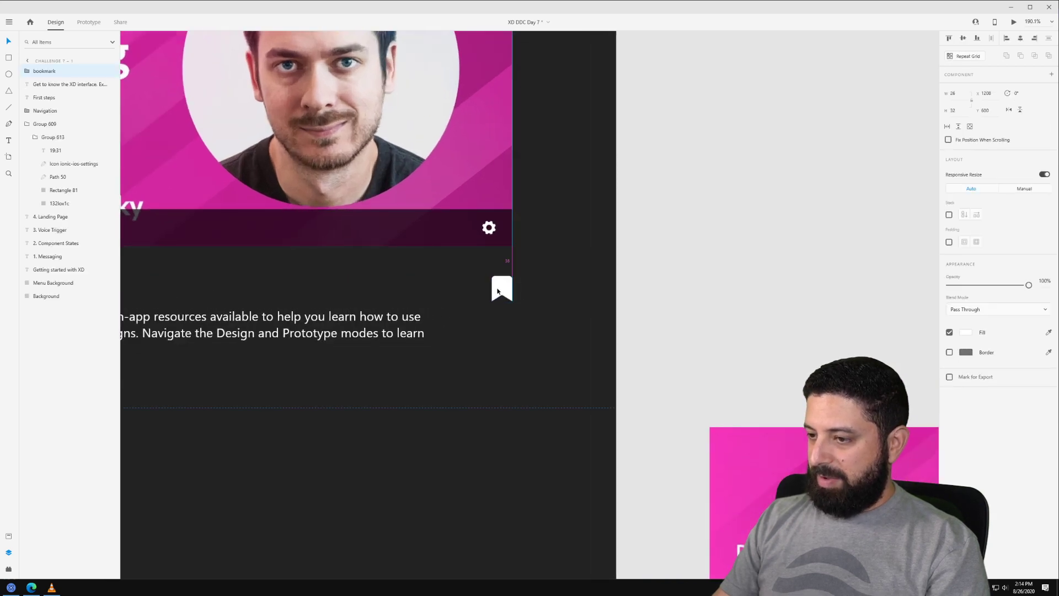
# Step: Add a white border of size 1 to the bookmark icon and toggle its fill off and back on
pyautogui.click(949, 352)
pyautogui.click(966, 352)
pyautogui.click(837, 291)
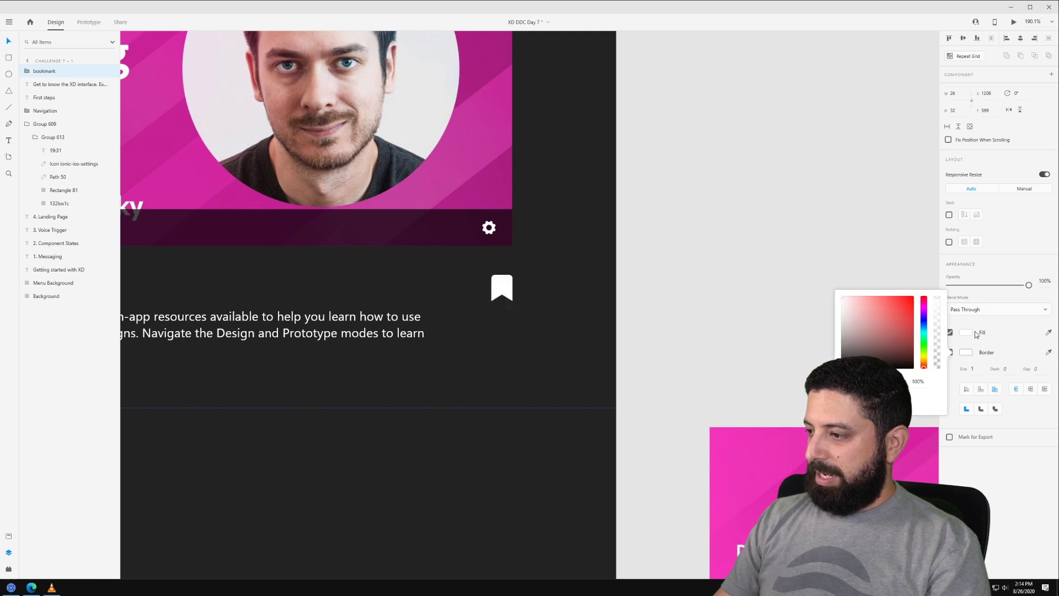
pyautogui.click(957, 333)
pyautogui.click(956, 334)
pyautogui.click(950, 332)
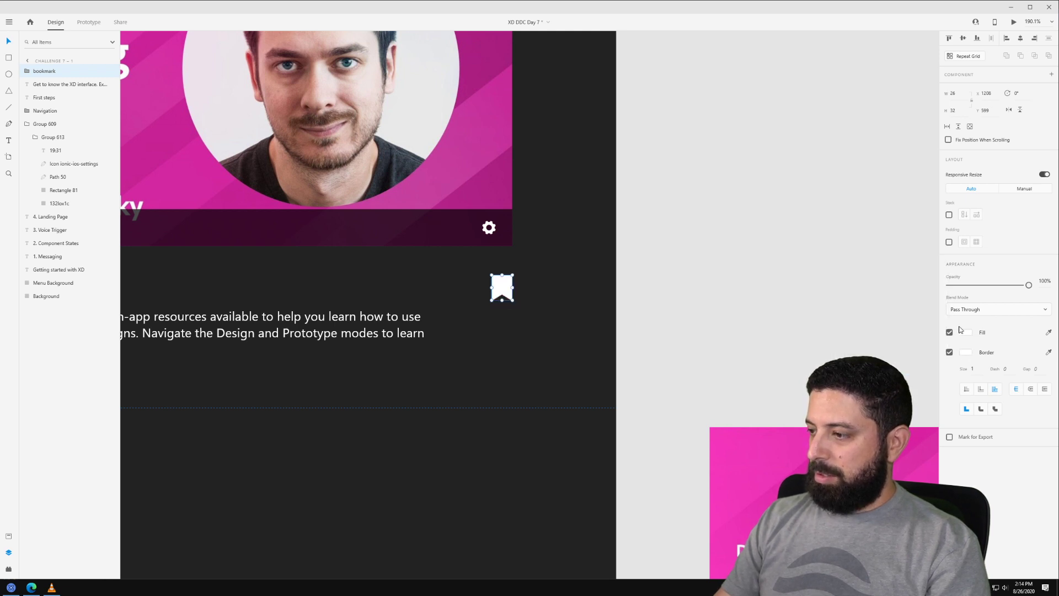
pyautogui.scroll(-5, 953, 335)
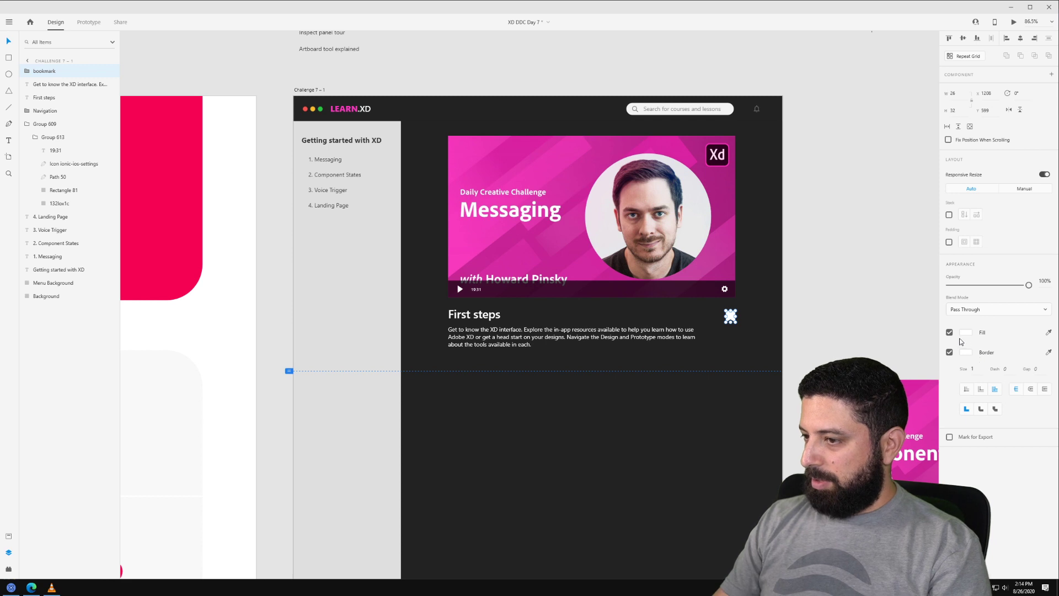
# Step: Recolour the bookmark icon's border with the pink sampled from the Messaging thumbnail and turn off its fill
pyautogui.click(1049, 353)
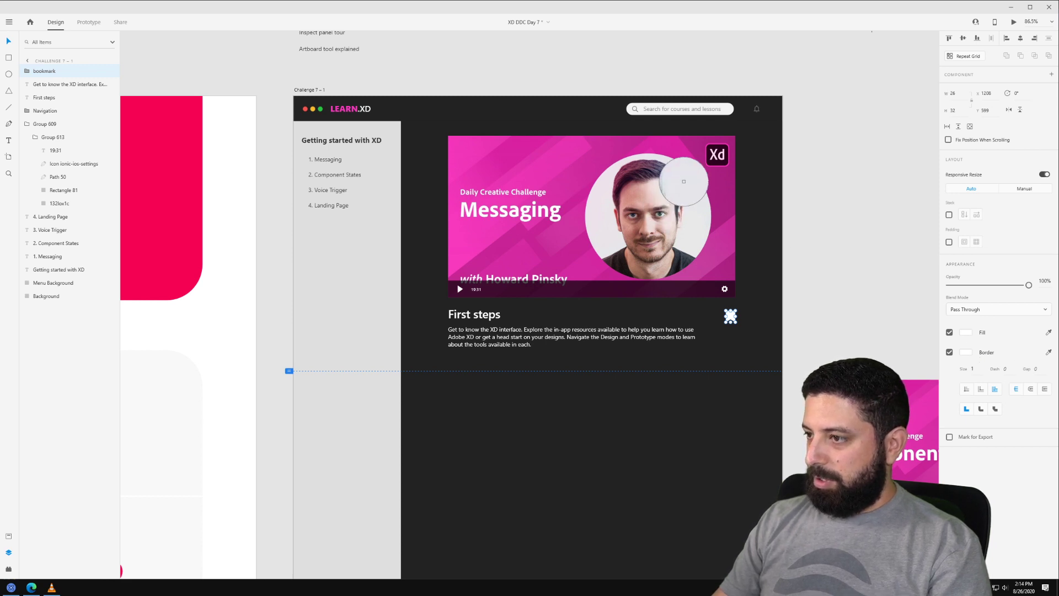
pyautogui.click(706, 149)
pyautogui.click(829, 199)
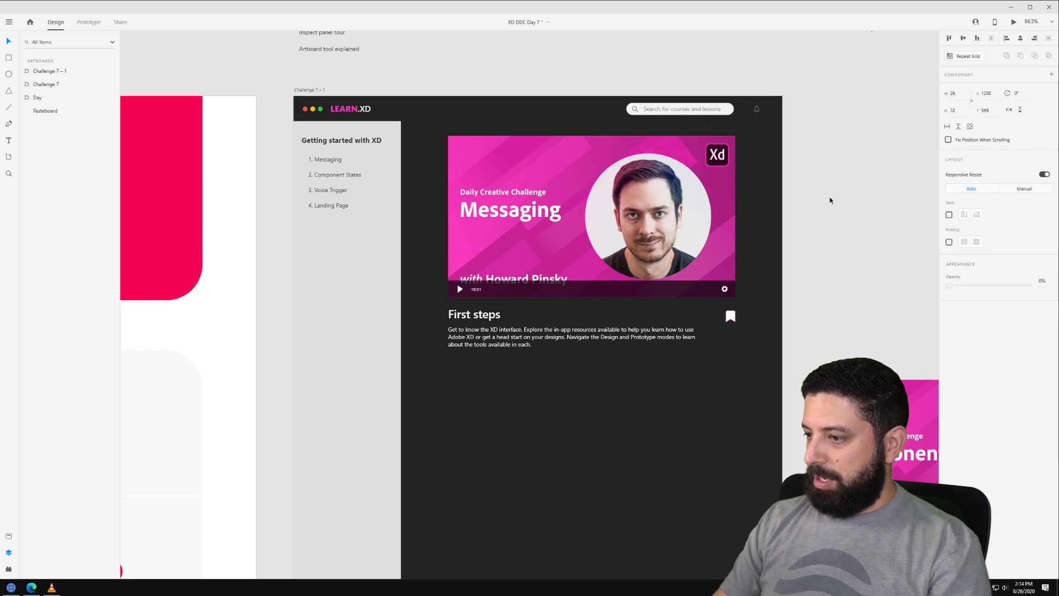
pyautogui.click(729, 317)
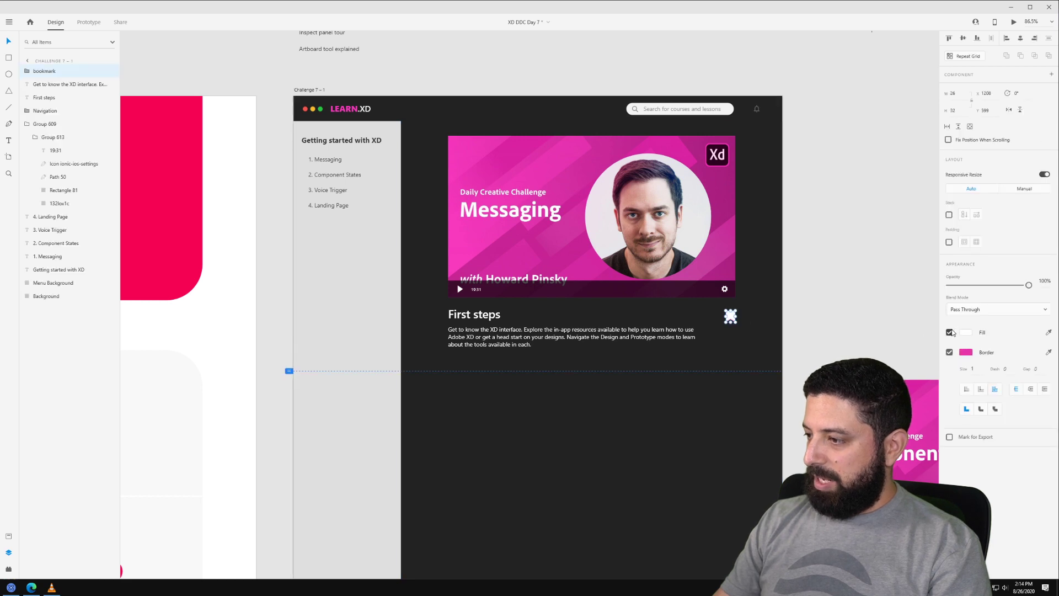
pyautogui.click(835, 319)
# Step: Set the bookmark icon's border size to 2 and scale it proportionally to a height of 24
pyautogui.scroll(5, 712, 315)
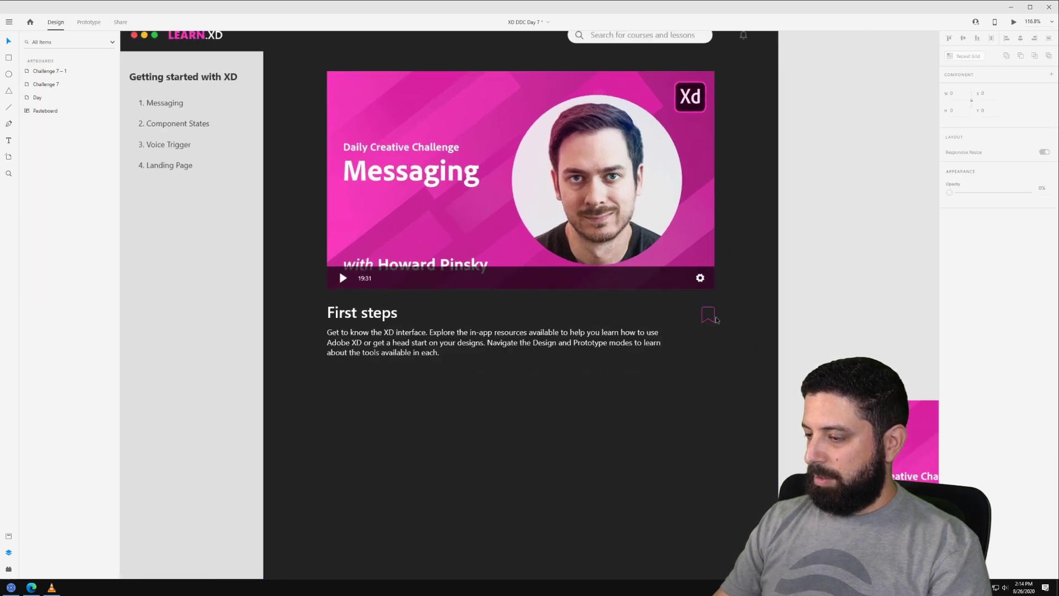
pyautogui.click(713, 319)
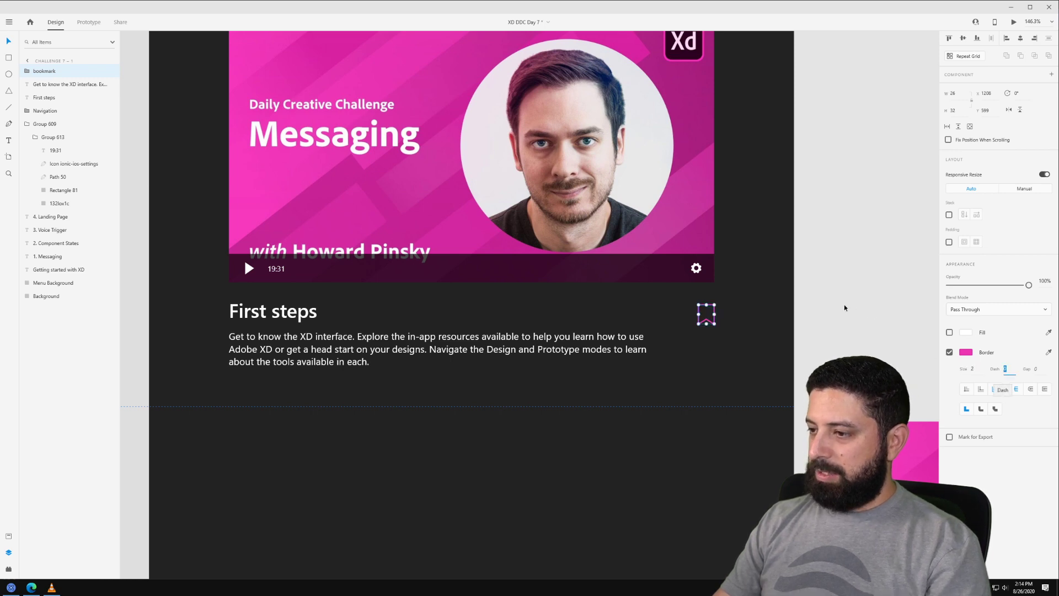
pyautogui.scroll(5, 786, 306)
pyautogui.scroll(5, 671, 308)
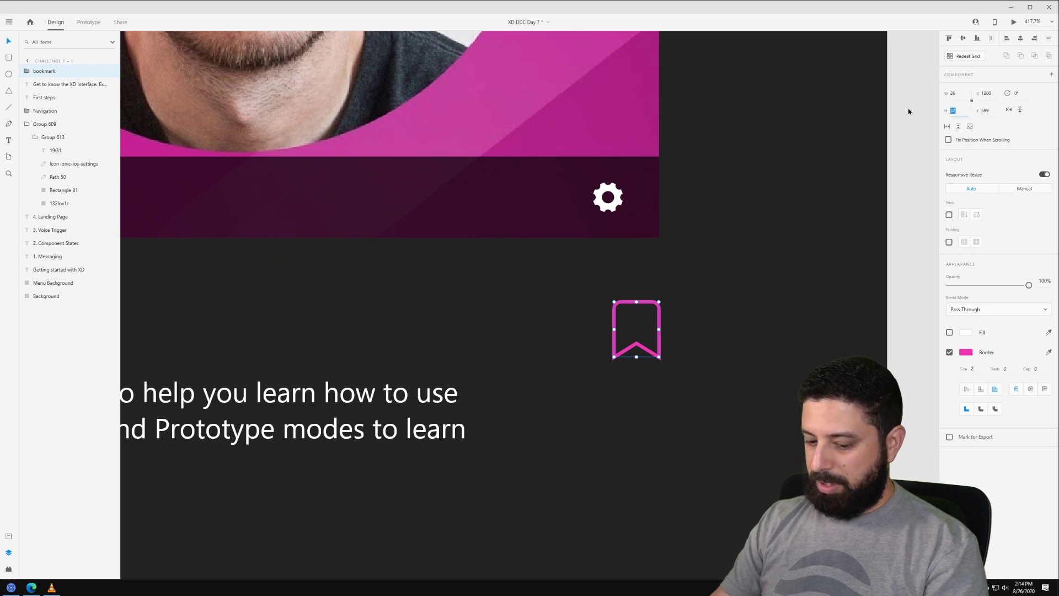
pyautogui.write('24')
pyautogui.press('Return')
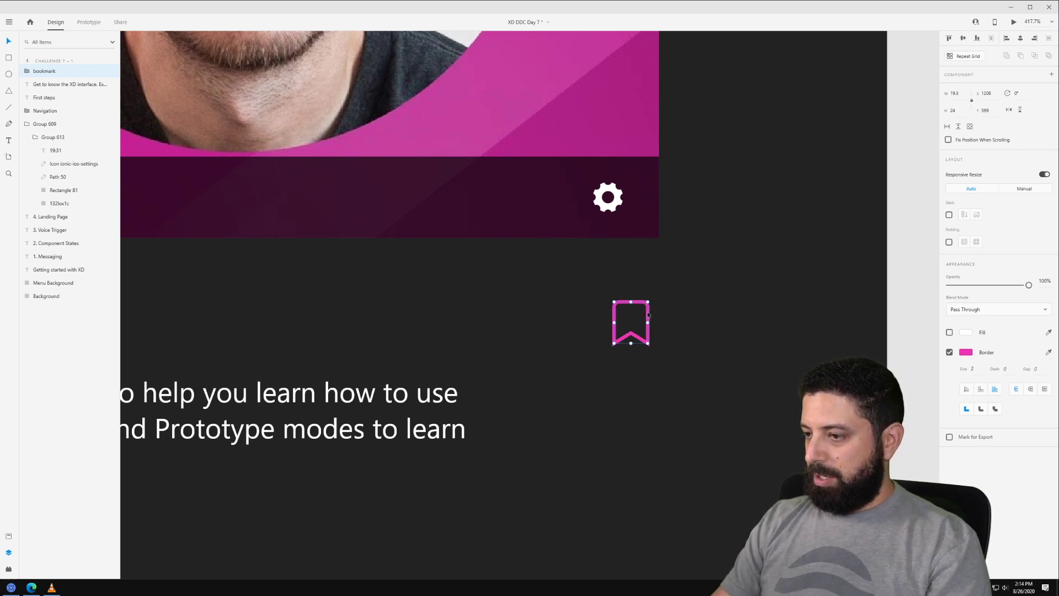
# Step: Move the bookmark icon to X 1215, Y 599 so its right edge lines up with the video's edge
pyautogui.moveTo(648, 314); pyautogui.dragTo(664, 318)
pyautogui.scroll(-10, 647, 311)
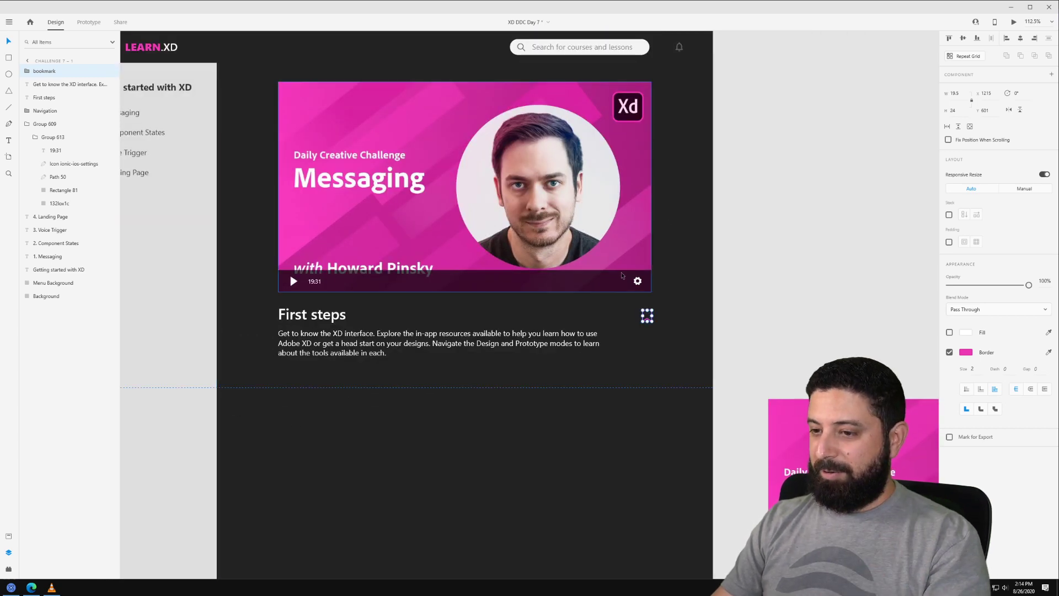
pyautogui.scroll(2, 638, 324)
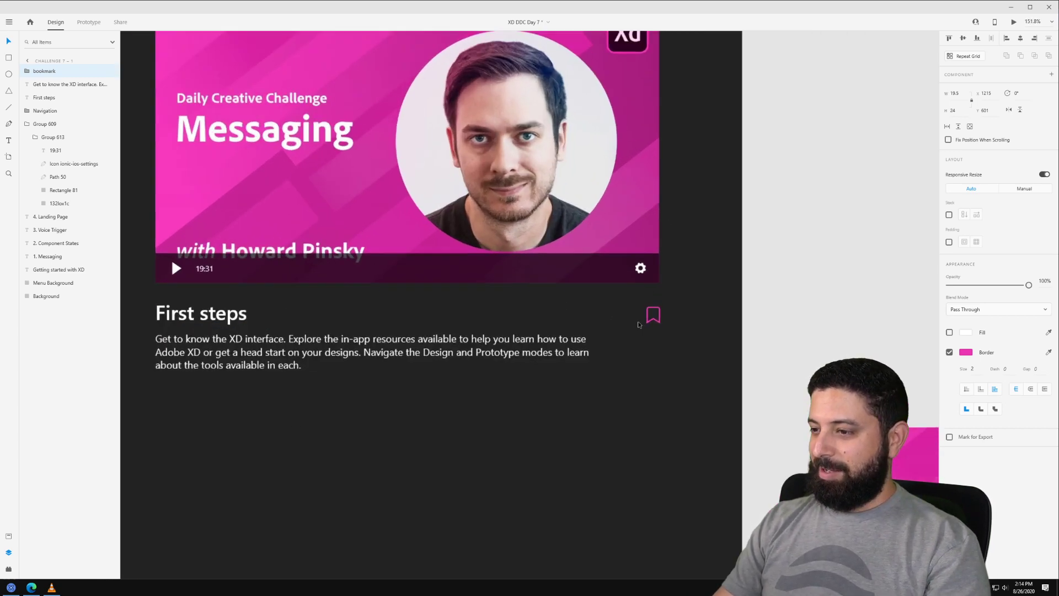
pyautogui.scroll(3, 638, 325)
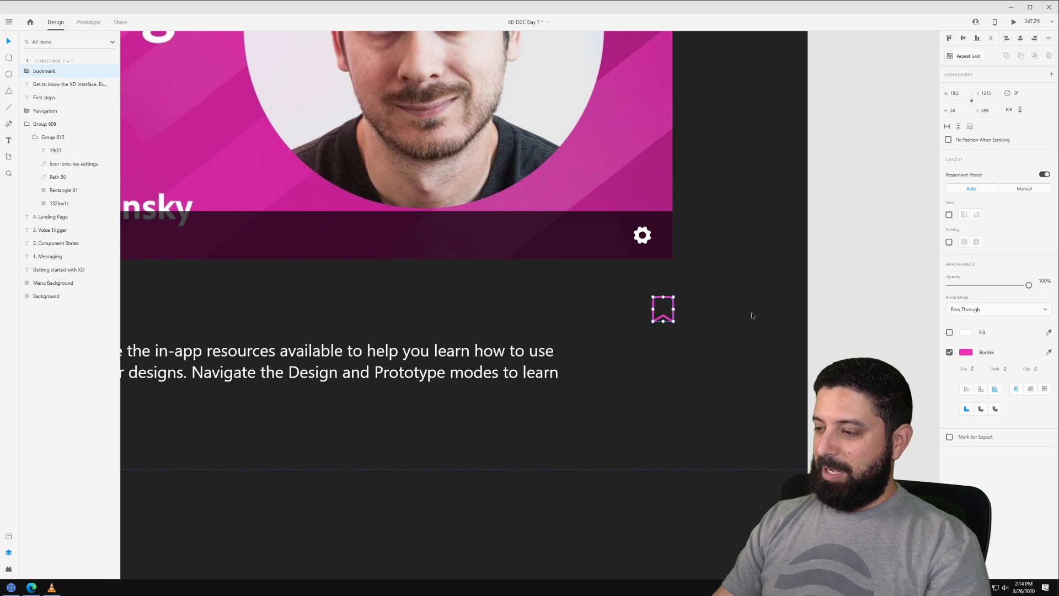
# Step: Make the bookmark icon a component and add a new state named Active
pyautogui.click(1052, 75)
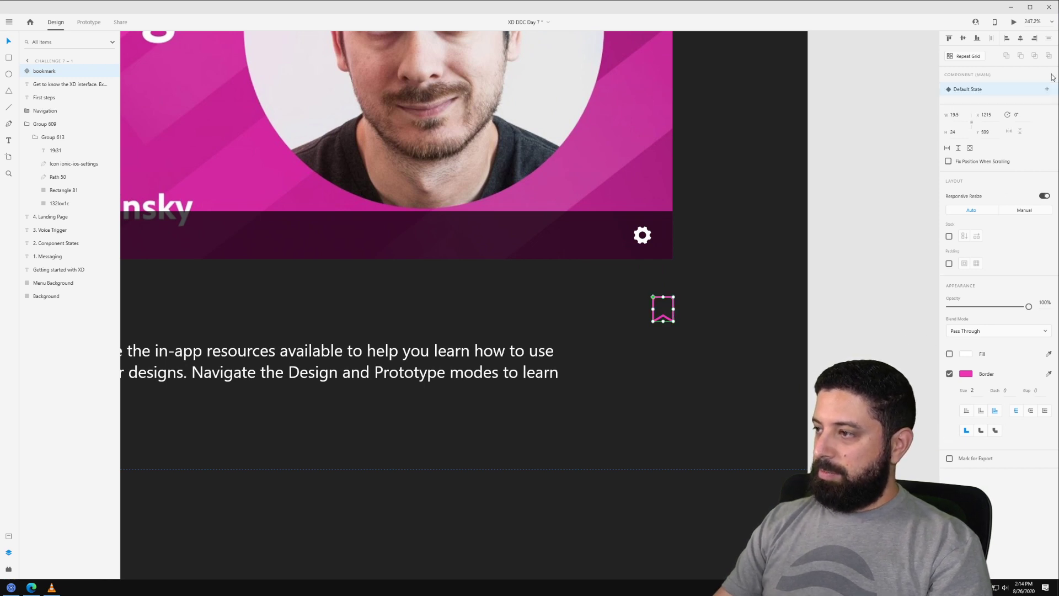
pyautogui.click(1049, 89)
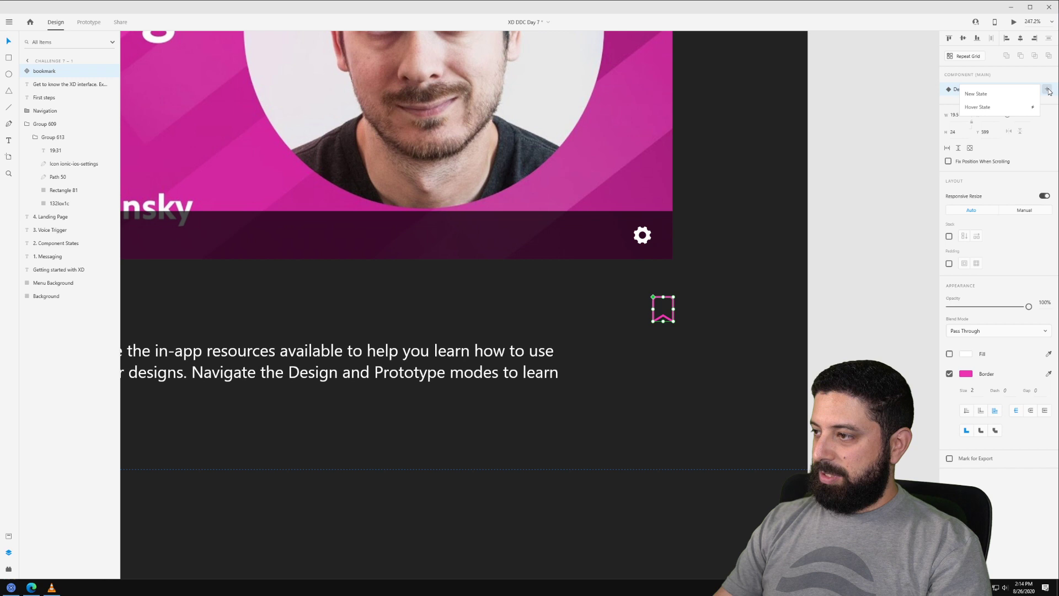
pyautogui.click(996, 96)
pyautogui.write('Active')
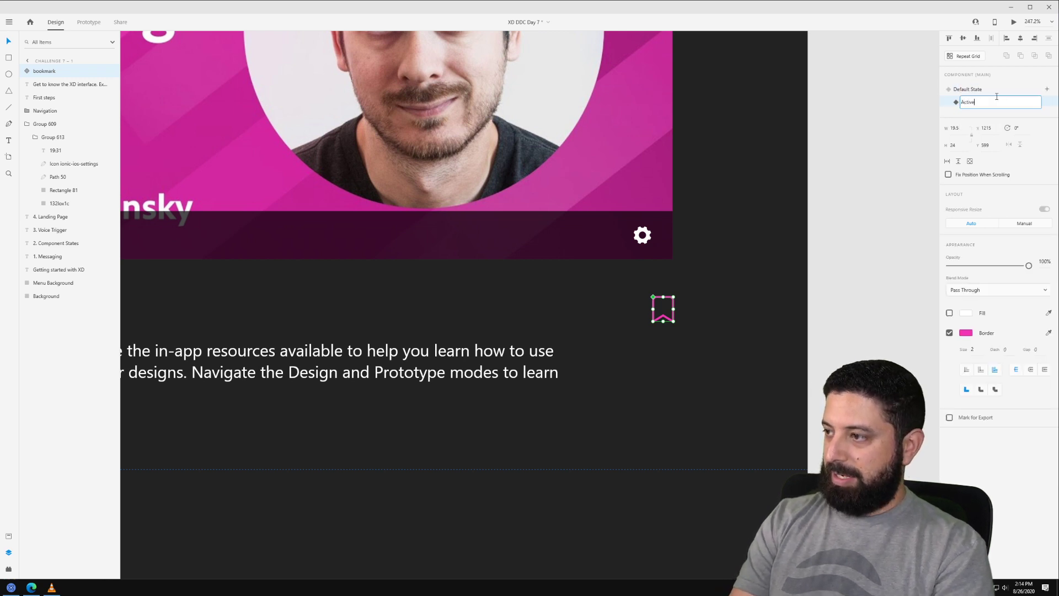
pyautogui.press('Return')
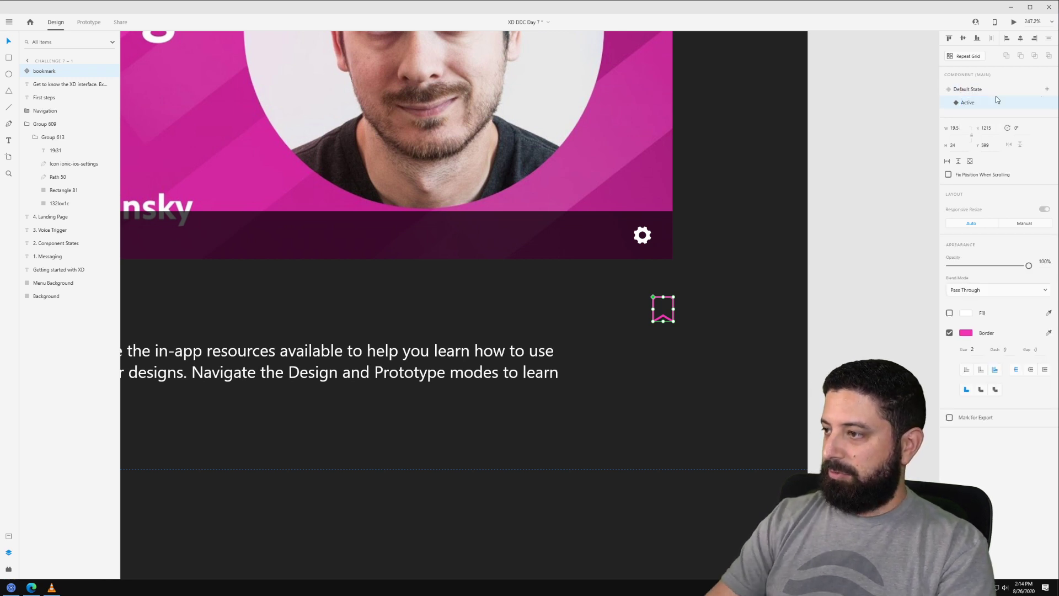
# Step: Enable the fill in the bookmark's Active state and match it to the pink of the border
pyautogui.click(950, 313)
pyautogui.click(1048, 313)
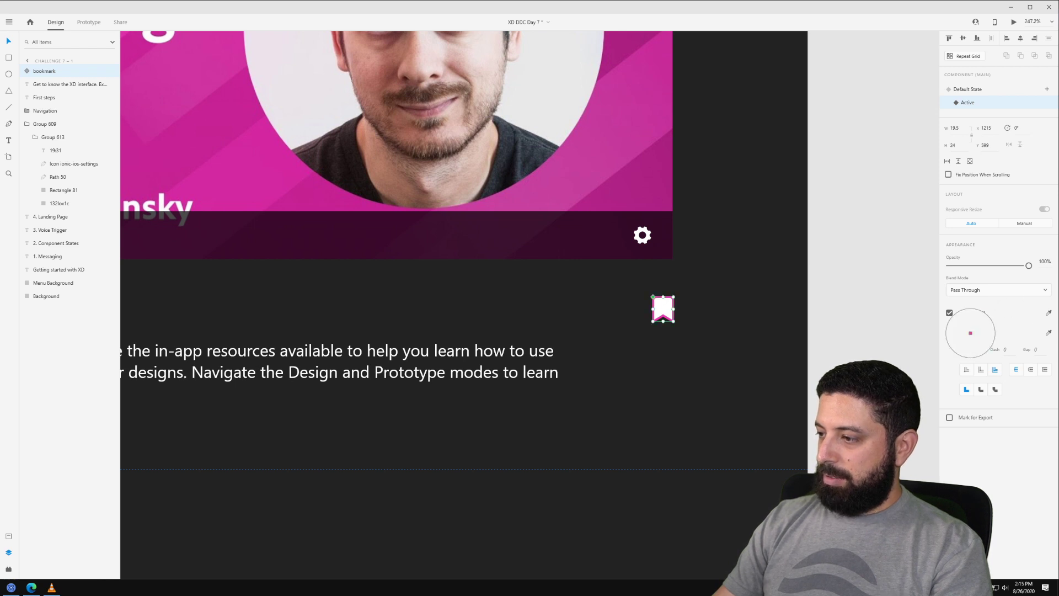
pyautogui.click(969, 333)
pyautogui.click(1049, 313)
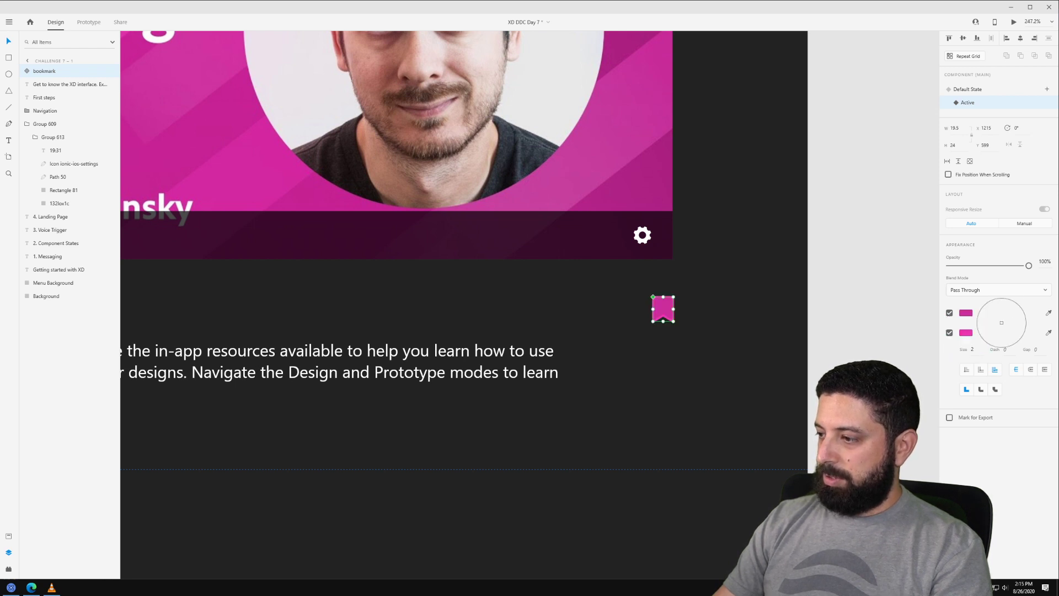
pyautogui.click(966, 334)
pyautogui.click(863, 316)
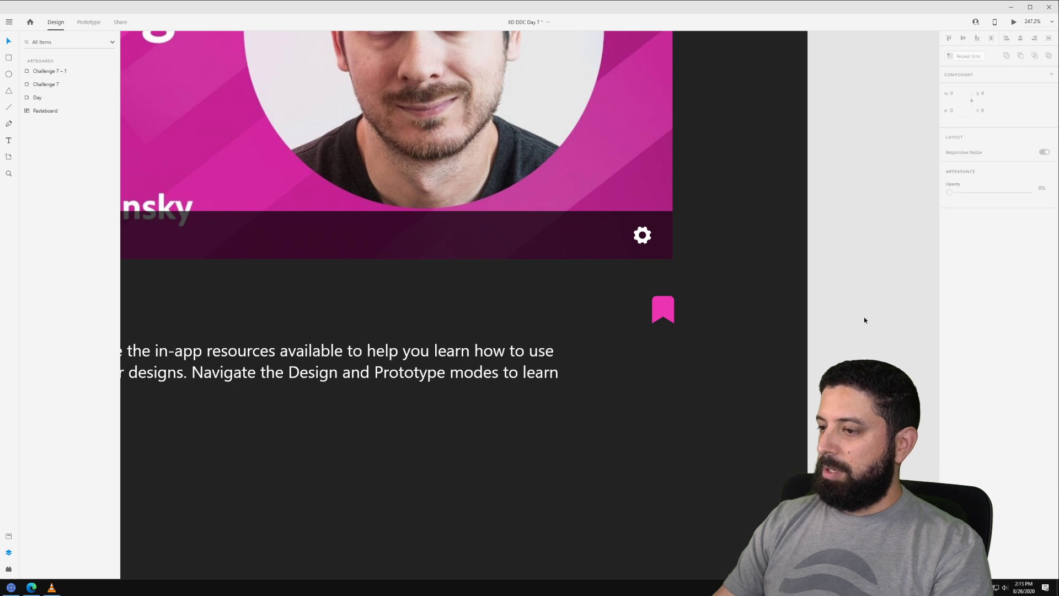
pyautogui.scroll(-5, 859, 316)
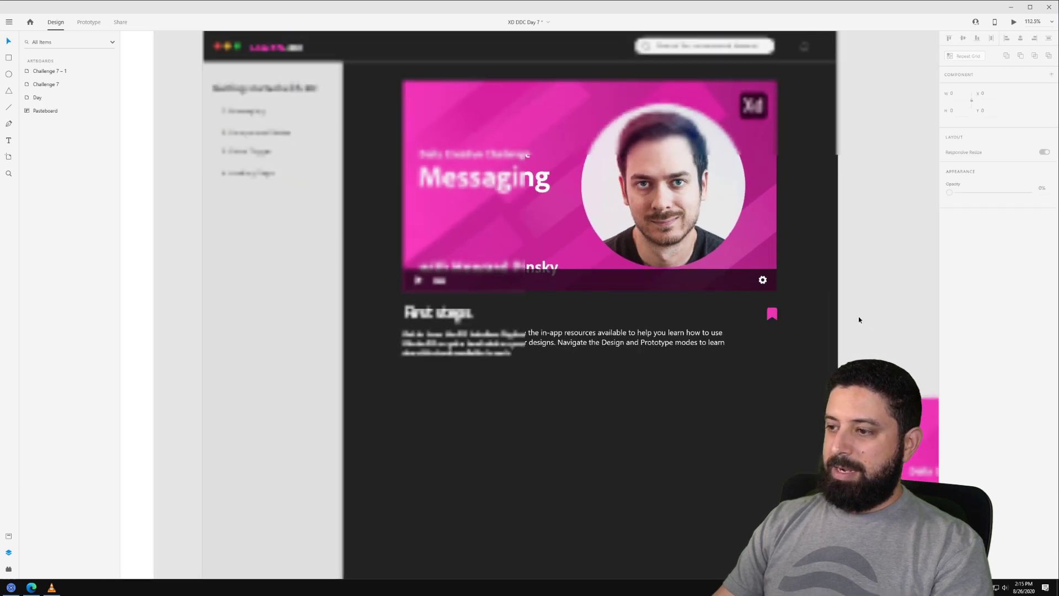
# Step: Switch the bookmark component back to its Default State
pyautogui.click(772, 313)
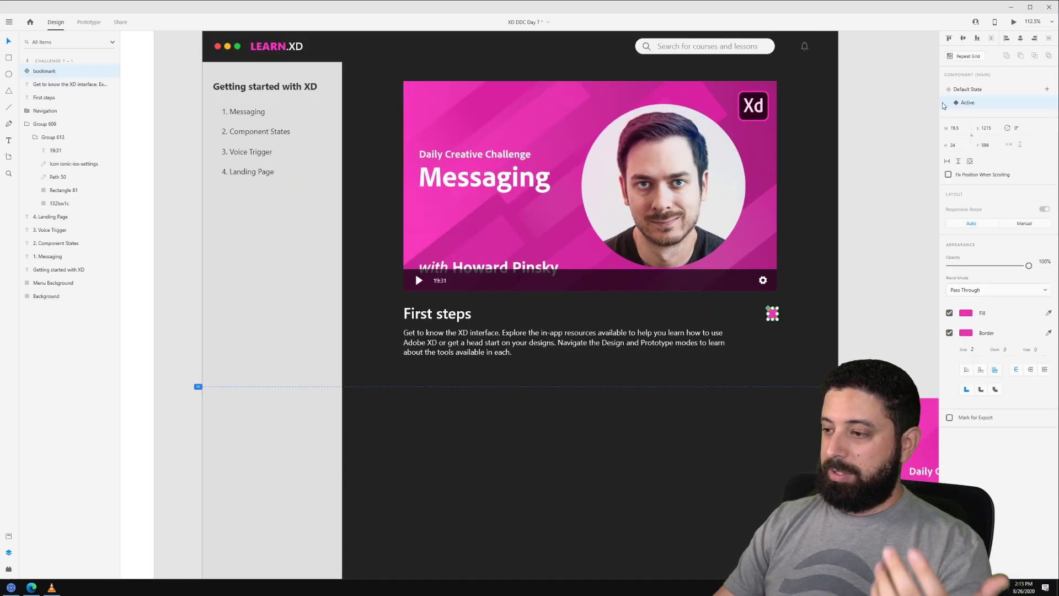
pyautogui.click(966, 89)
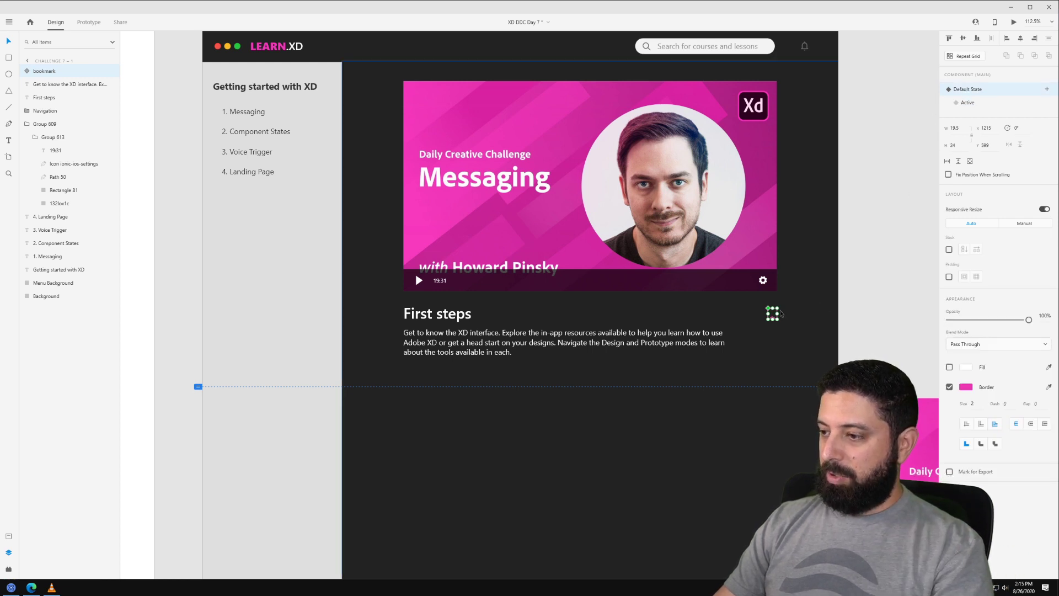
pyautogui.click(872, 317)
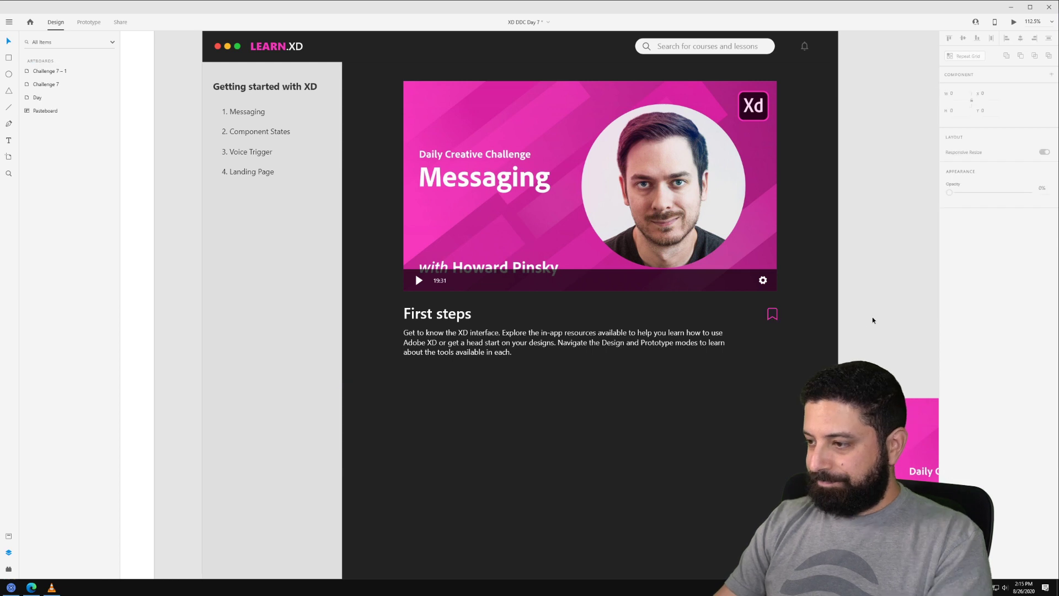
# Step: Change the heading below the first video from First steps to Messaging
pyautogui.scroll(-2, 731, 303)
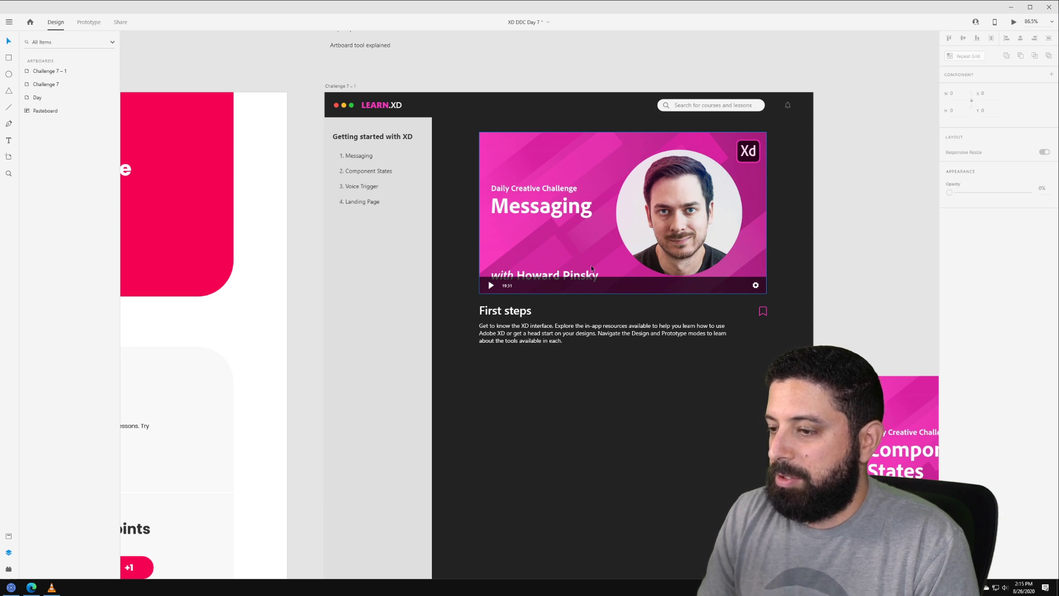
pyautogui.scroll(-2, 557, 259)
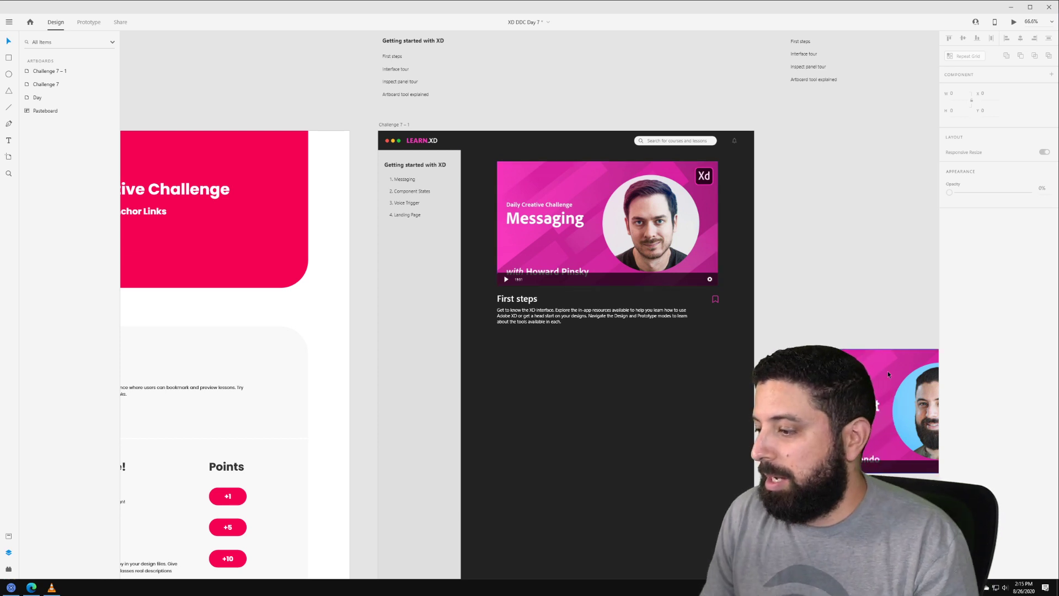
pyautogui.click(889, 407)
pyautogui.click(504, 303)
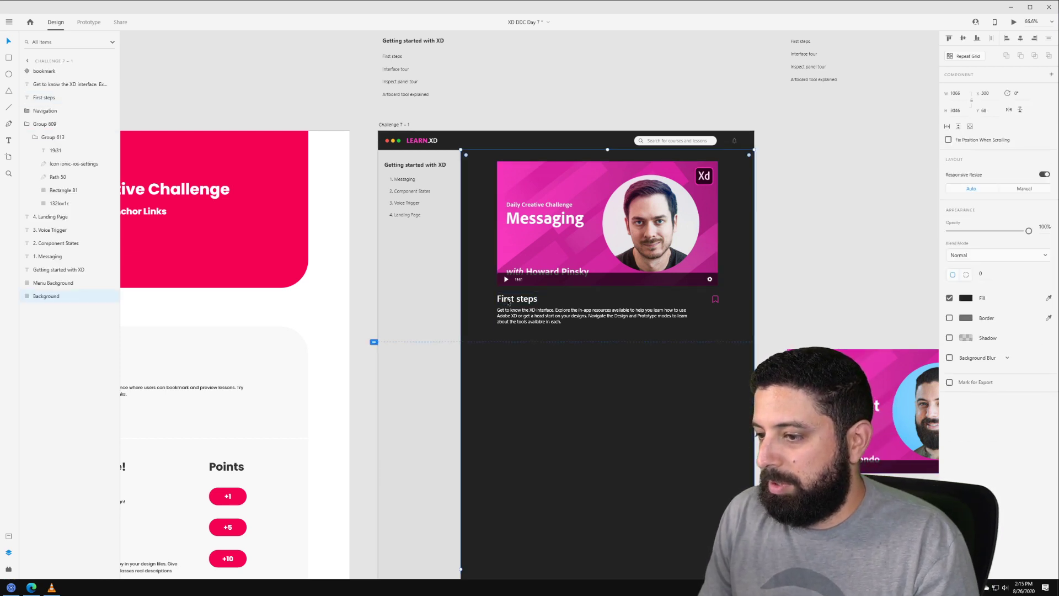
pyautogui.doubleClick(506, 301)
pyautogui.write('Messaging')
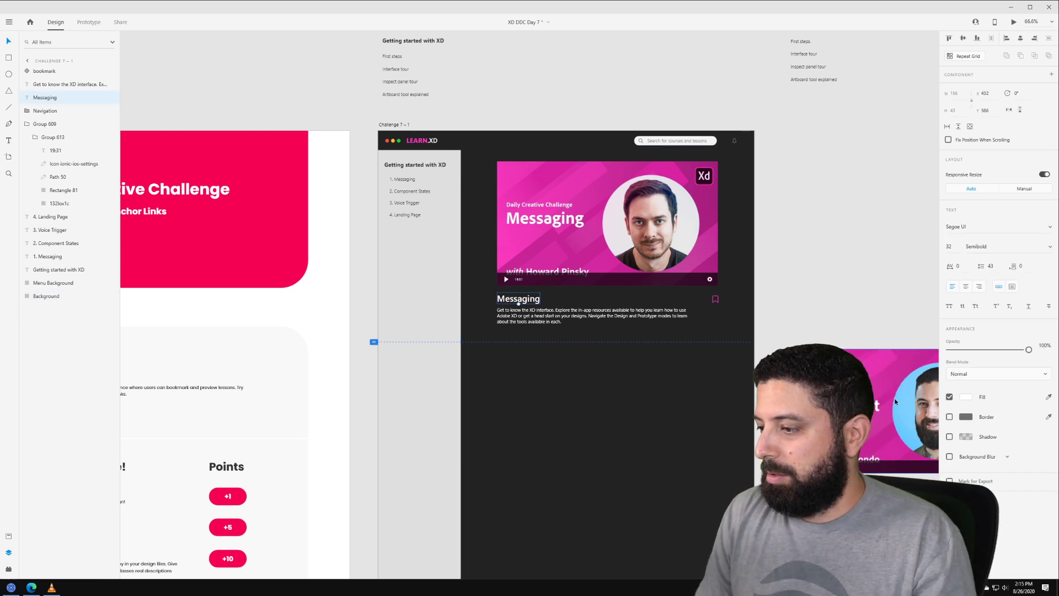
# Step: Place the Component States video below the Messaging description and left-align the Voice Trigger and Landing Page videos with it
pyautogui.moveTo(903, 373); pyautogui.dragTo(617, 366)
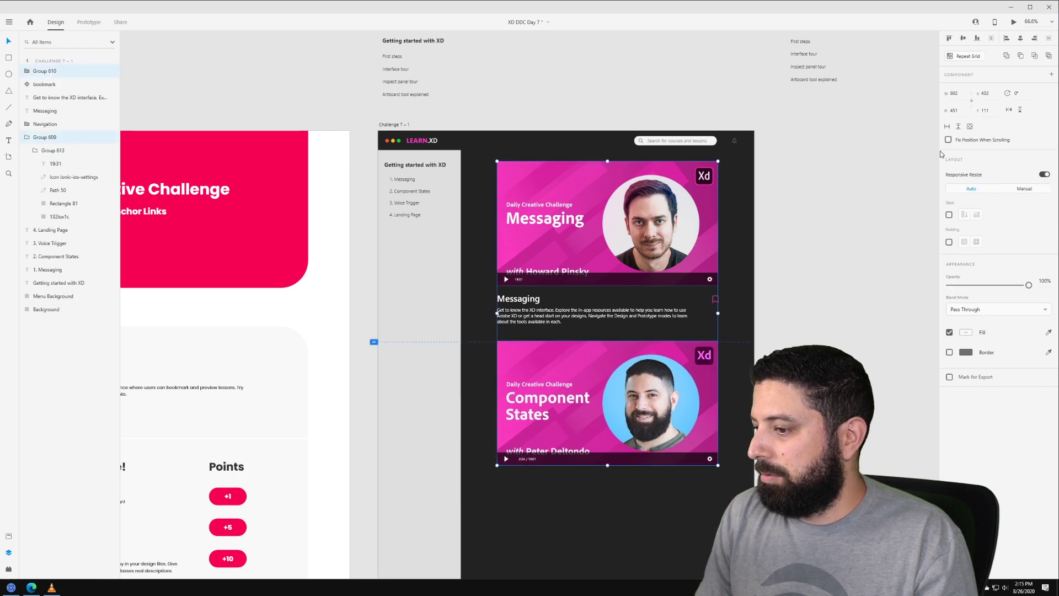
pyautogui.press('Escape')
pyautogui.scroll(-2, 841, 331)
pyautogui.scroll(-5, 830, 159)
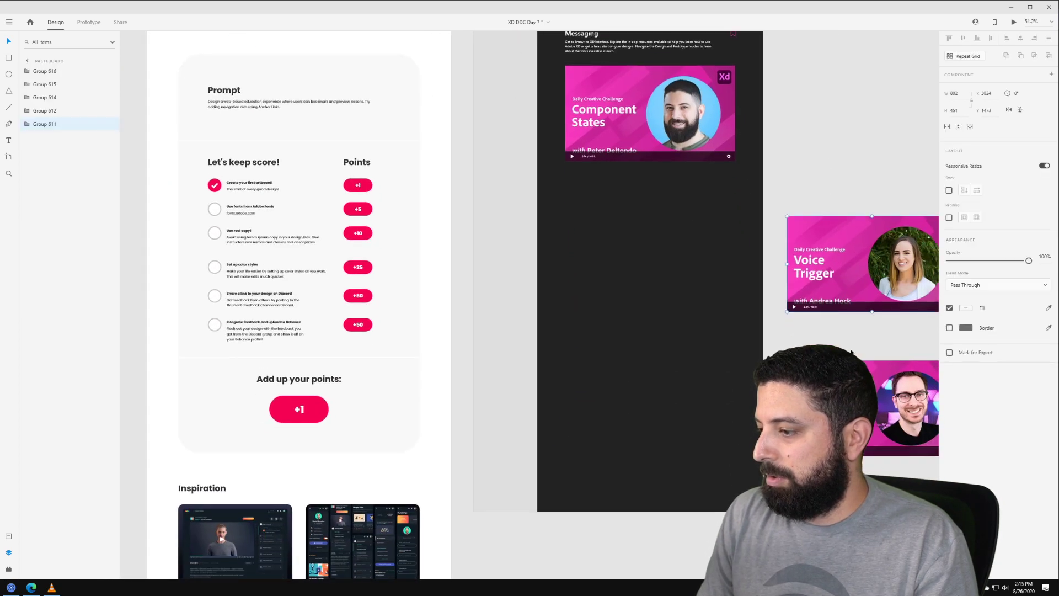
pyautogui.click(704, 108)
pyautogui.click(1007, 38)
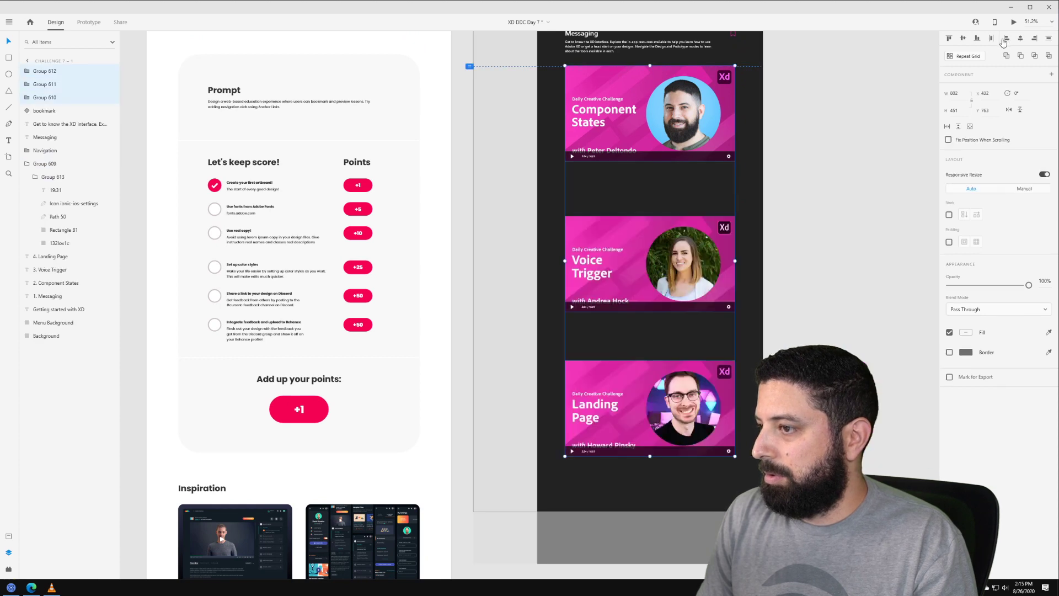
# Step: Reorder the layers so the three added video groups sit just above Menu Background and Navigation is topmost
pyautogui.moveTo(44, 73); pyautogui.dragTo(32, 319)
pyautogui.click(39, 110)
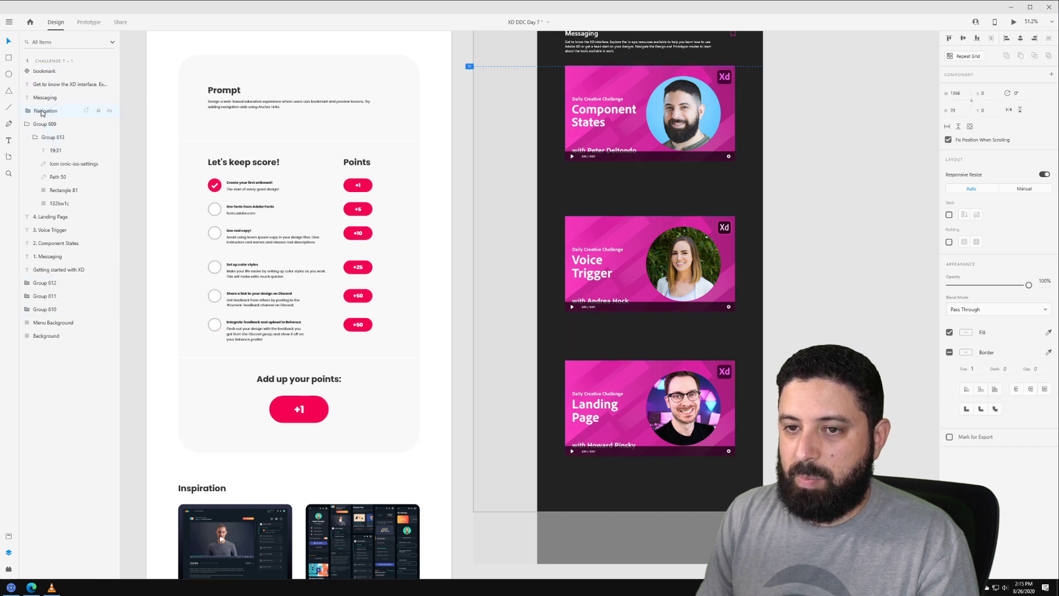
pyautogui.moveTo(39, 110); pyautogui.dragTo(33, 69)
pyautogui.click(818, 163)
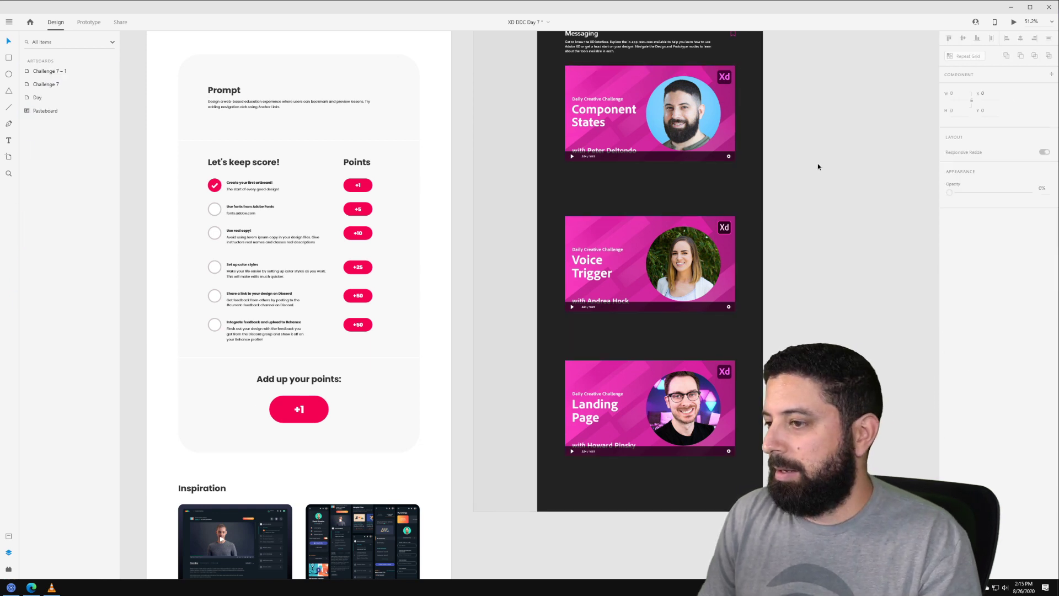
# Step: Move the Component States video down to Y 803 to widen the gap below the Messaging description
pyautogui.scroll(1, 776, 201)
pyautogui.click(690, 135)
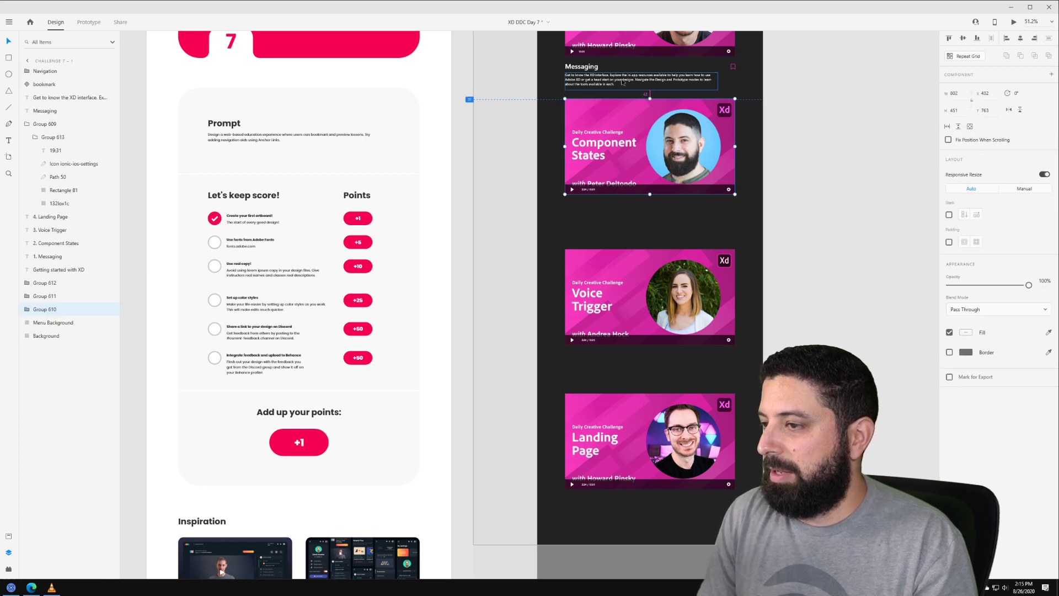
pyautogui.hotkey('shift', 'Down')
pyautogui.hotkey('shift', 'Down')
pyautogui.hotkey('shift', 'Down')
pyautogui.press('Down')
pyautogui.press('Down')
pyautogui.press('Down')
pyautogui.press('Down')
pyautogui.press('Down')
pyautogui.press('Down')
pyautogui.press('Down')
pyautogui.press('Down')
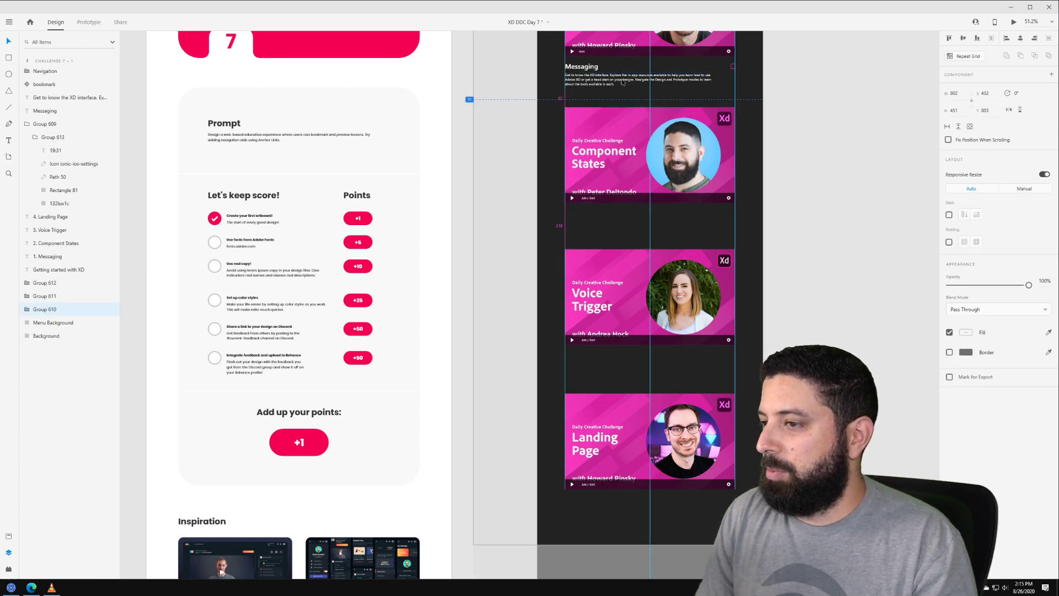
# Step: Duplicate the Messaging heading, description and bookmark icon beneath the Component States, Voice Trigger and Landing Page videos
pyautogui.click(594, 84)
pyautogui.keyDown('shift'); pyautogui.click(581, 67); pyautogui.keyUp('shift')
pyautogui.keyDown('shift'); pyautogui.click(733, 66); pyautogui.keyUp('shift')
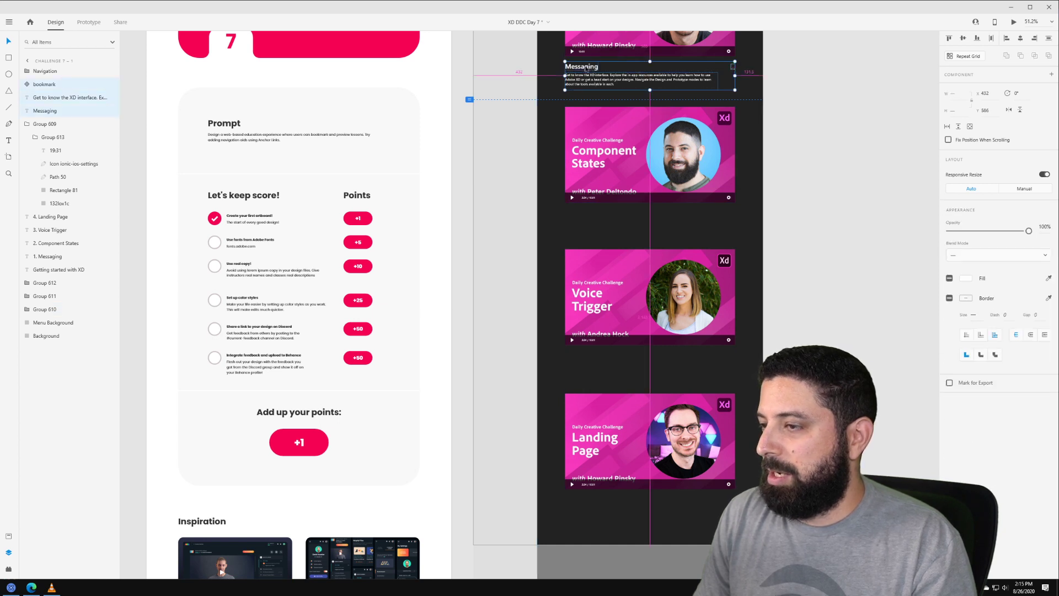
pyautogui.moveTo(614, 68); pyautogui.dragTo(574, 500)
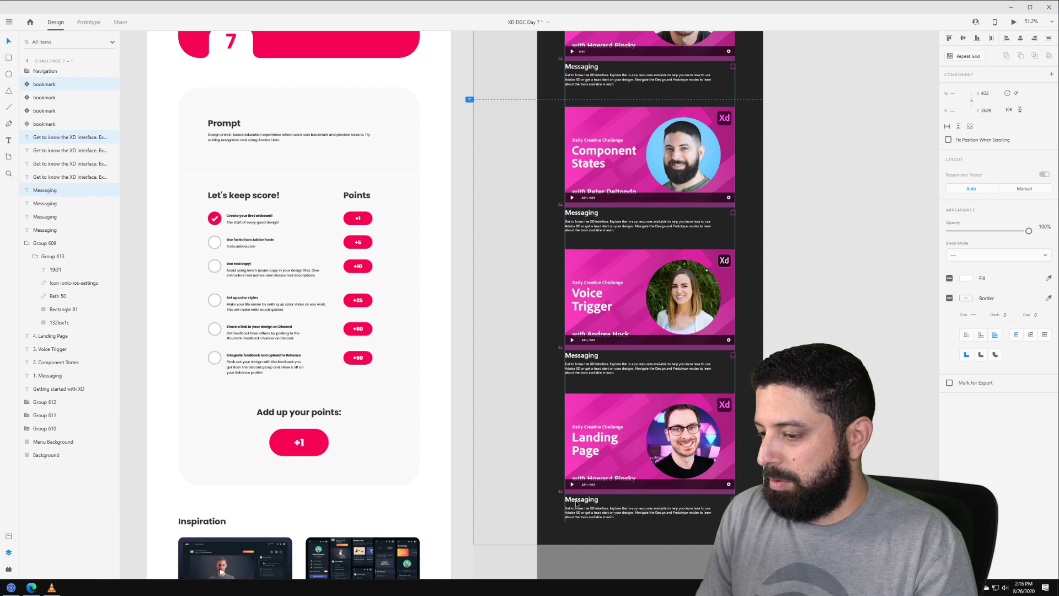
# Step: Nudge the Landing Page lesson down, and shift the Voice Trigger and Landing Page lessons down together, to widen the gaps below the preceding descriptions
pyautogui.click(617, 454)
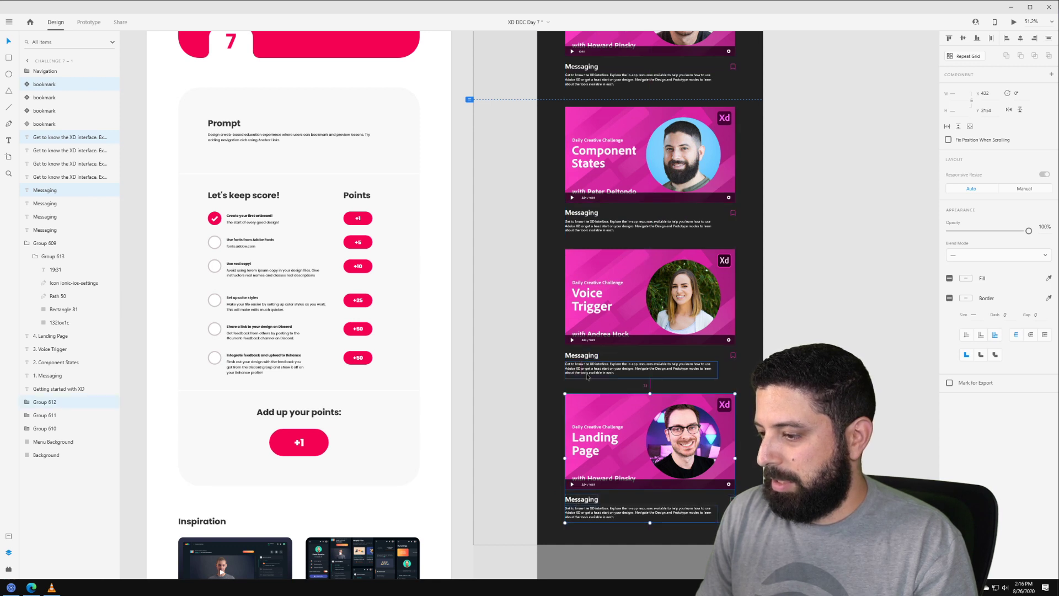
pyautogui.hotkey('shift', 'Down')
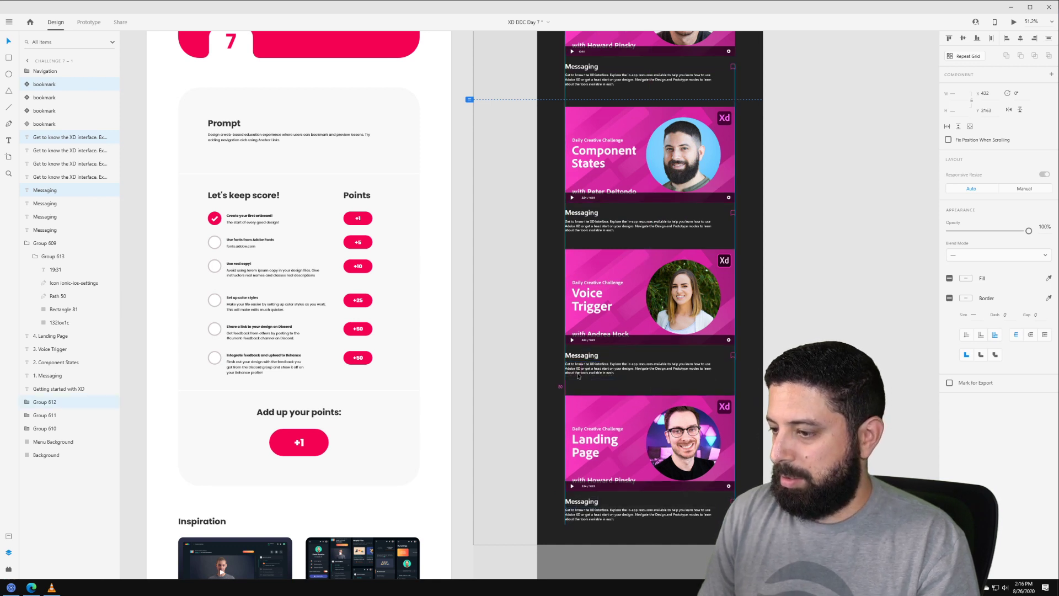
pyautogui.keyDown('shift'); pyautogui.click(583, 369); pyautogui.keyUp('shift')
pyautogui.keyDown('shift'); pyautogui.click(585, 358); pyautogui.keyUp('shift')
pyautogui.keyDown('shift'); pyautogui.click(732, 355); pyautogui.keyUp('shift')
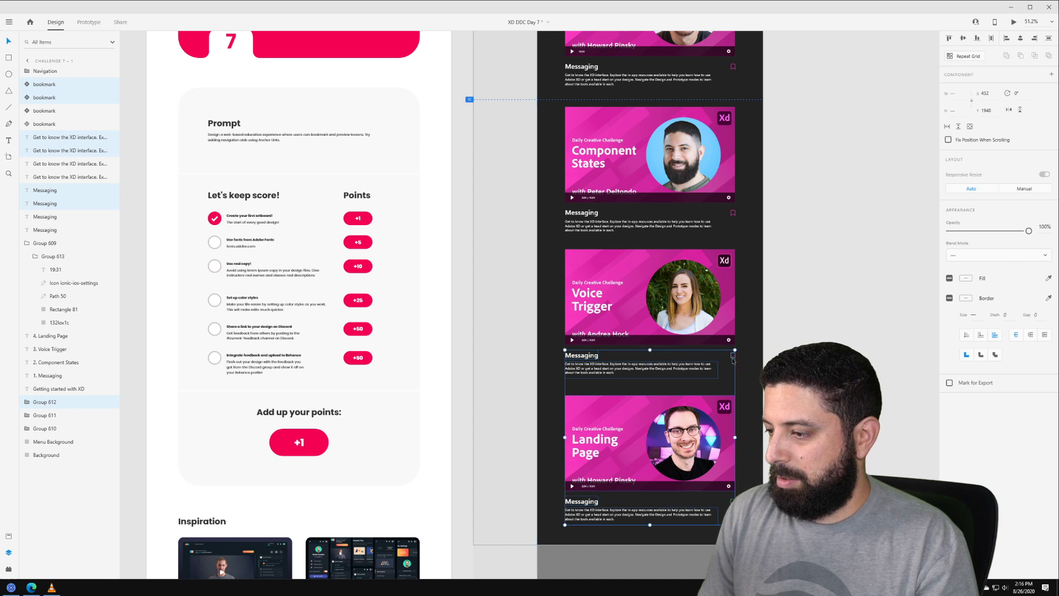
pyautogui.keyDown('shift'); pyautogui.click(658, 309); pyautogui.keyUp('shift')
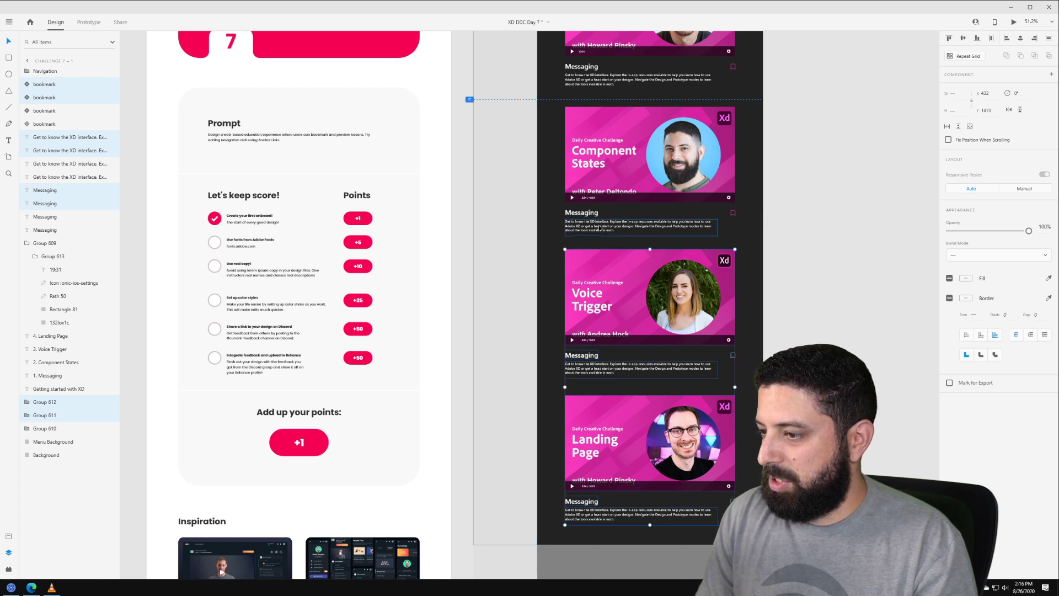
pyautogui.hotkey('shift', 'Down')
pyautogui.hotkey('shift', 'Down')
pyautogui.press('Up')
pyautogui.press('Up')
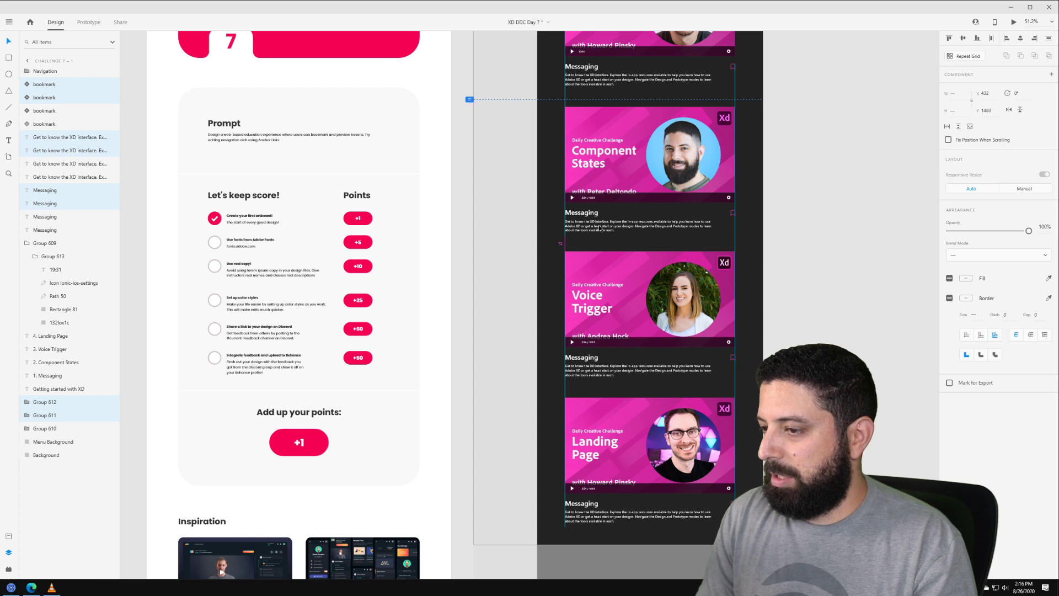
pyautogui.keyDown('shift'); pyautogui.click(597, 228); pyautogui.keyUp('shift')
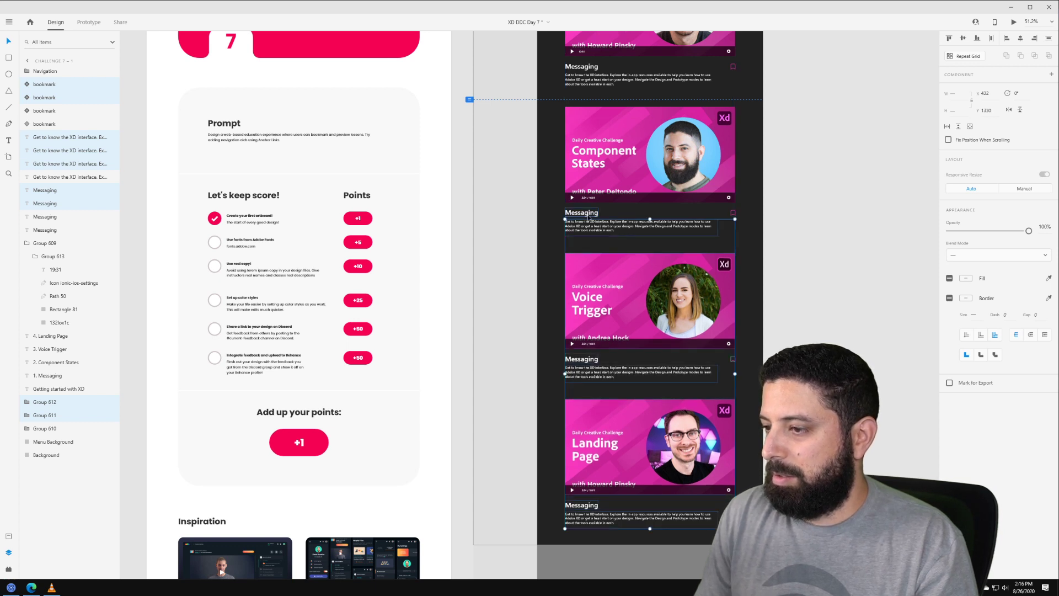
pyautogui.keyDown('shift'); pyautogui.click(581, 212); pyautogui.keyUp('shift')
pyautogui.keyDown('shift'); pyautogui.click(733, 214); pyautogui.keyUp('shift')
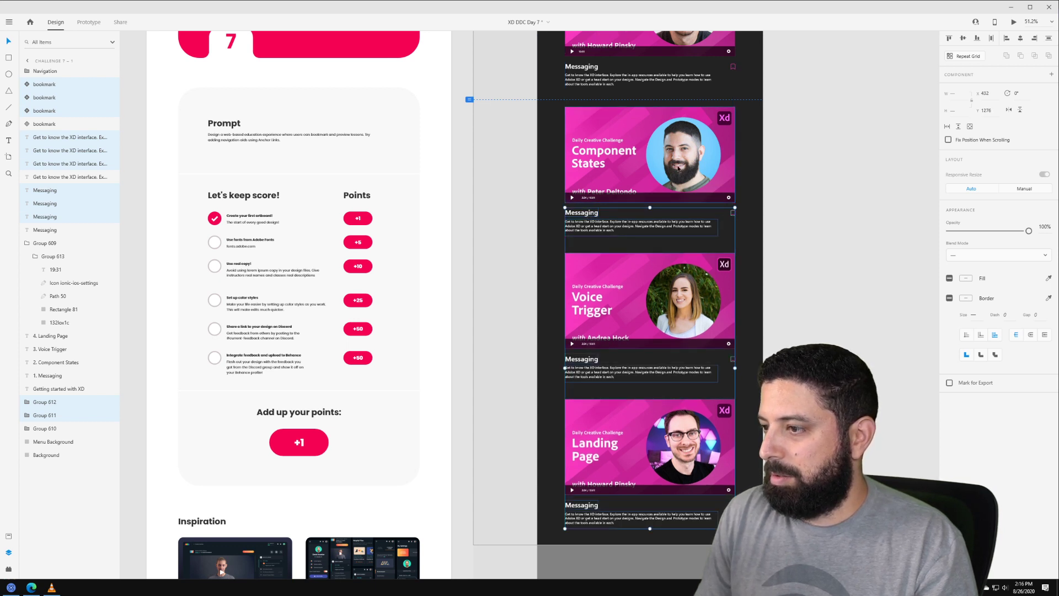
pyautogui.keyDown('shift'); pyautogui.click(650, 155); pyautogui.keyUp('shift')
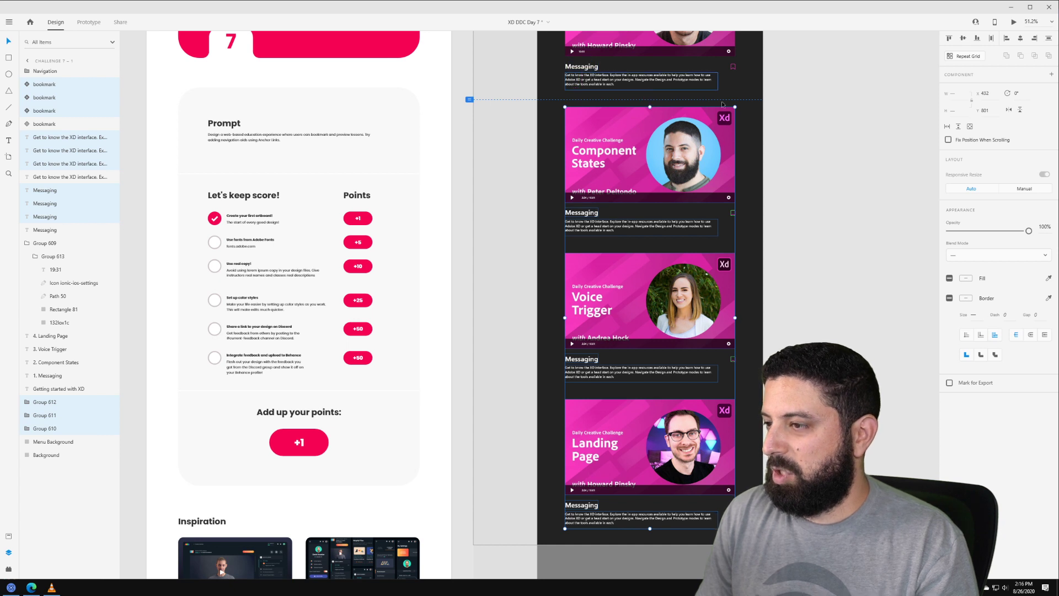
pyautogui.scroll(2, 722, 104)
pyautogui.click(792, 191)
# Step: Retitle the three duplicated Messaging headings as Component States, Voice Trigger and Landing Page to match the videos above them
pyautogui.click(586, 263)
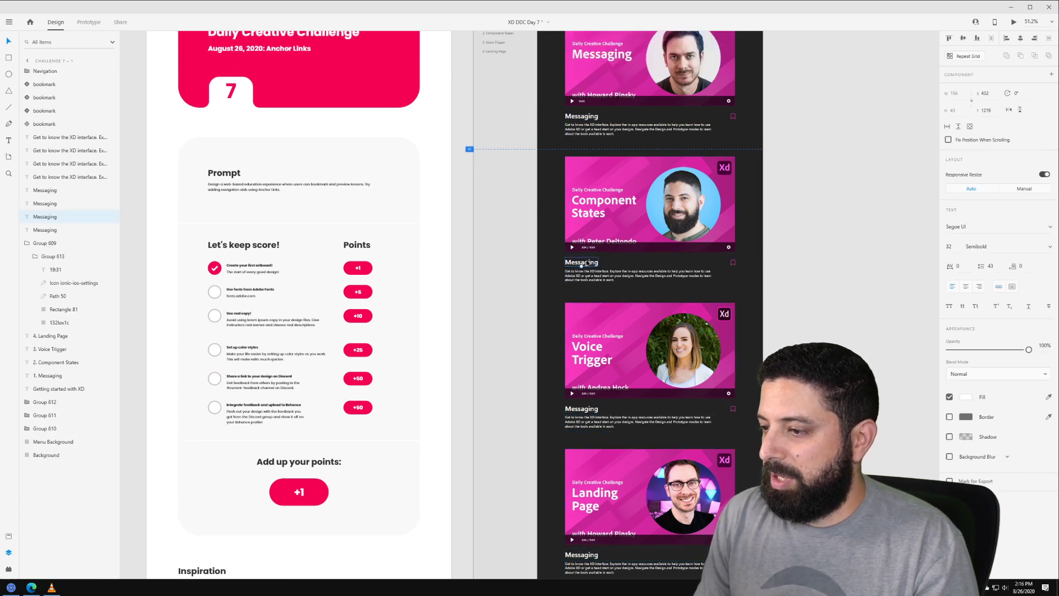
pyautogui.doubleClick(587, 264)
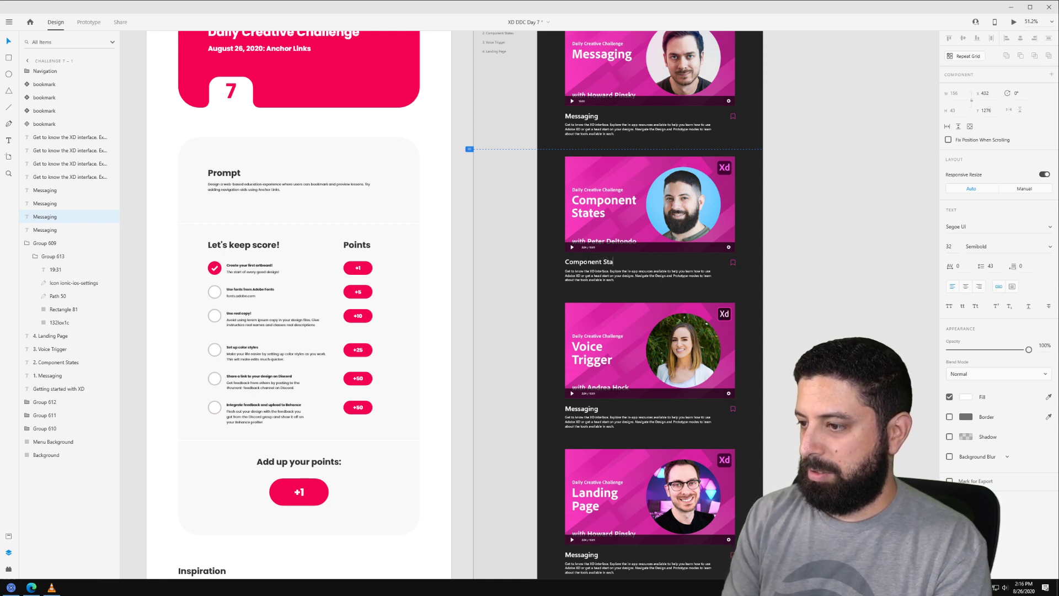
pyautogui.press('Escape')
pyautogui.click(588, 406)
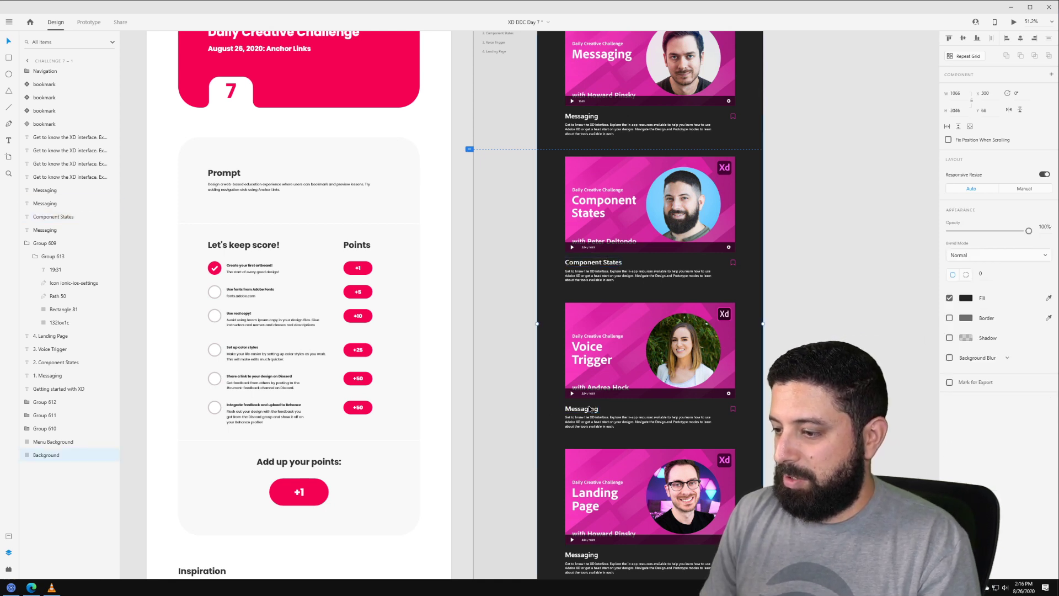
pyautogui.click(588, 406)
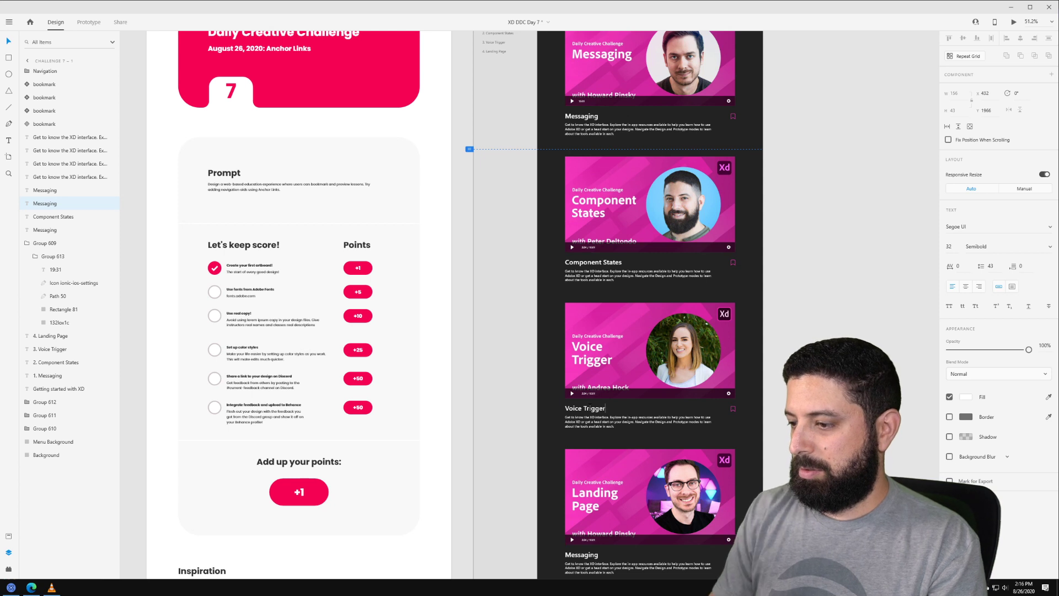
pyautogui.write('Voice Trigger')
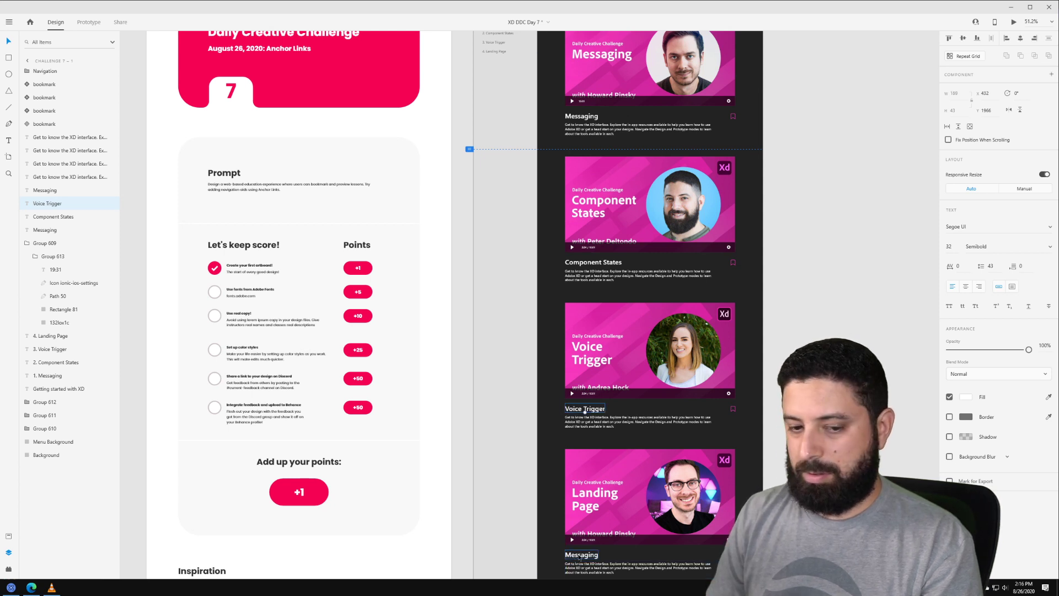
pyautogui.click(580, 557)
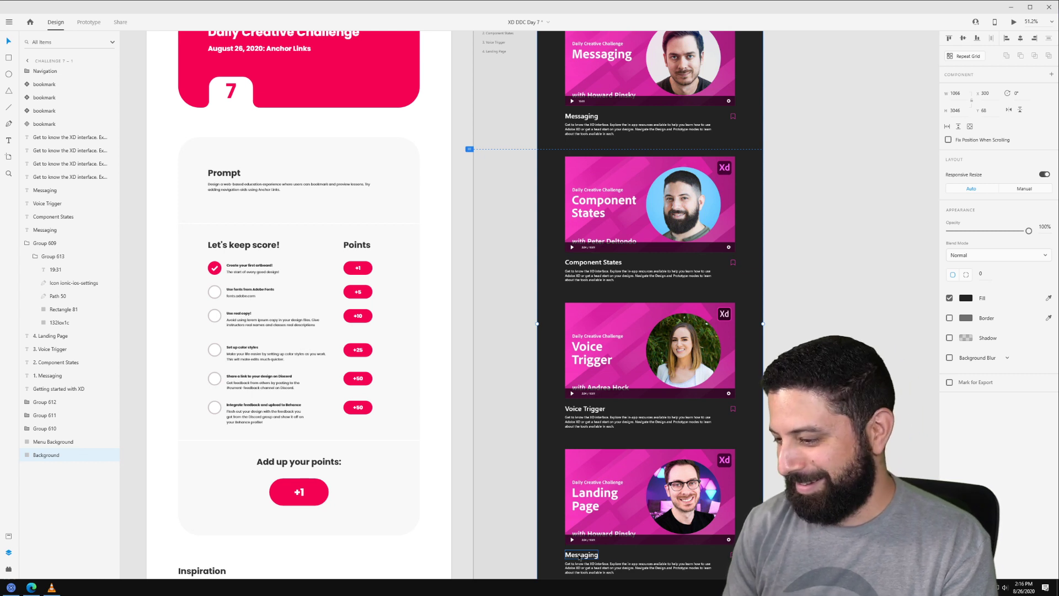
pyautogui.doubleClick(579, 554)
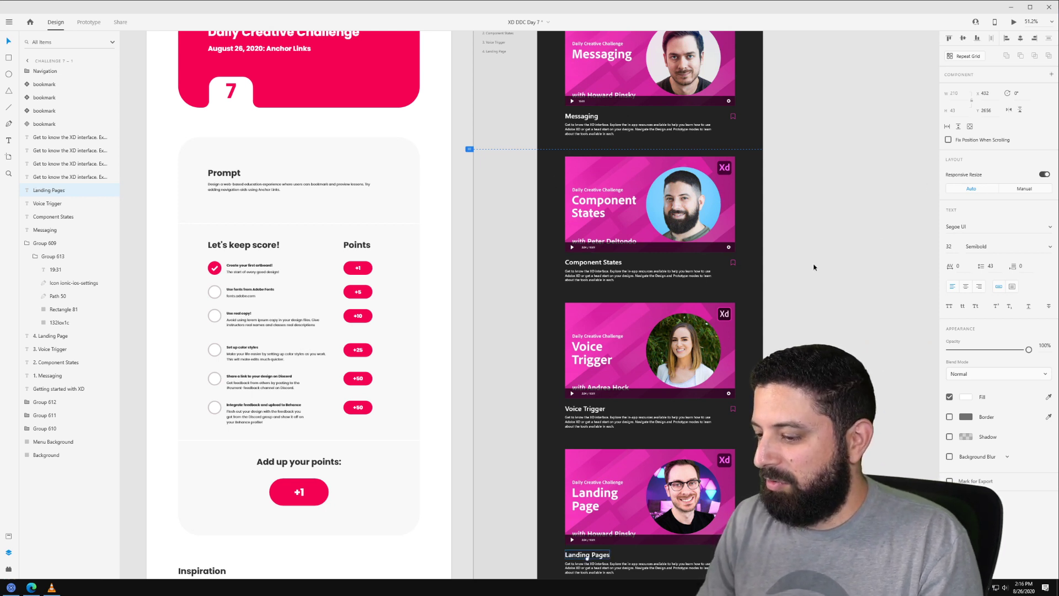
pyautogui.doubleClick(598, 559)
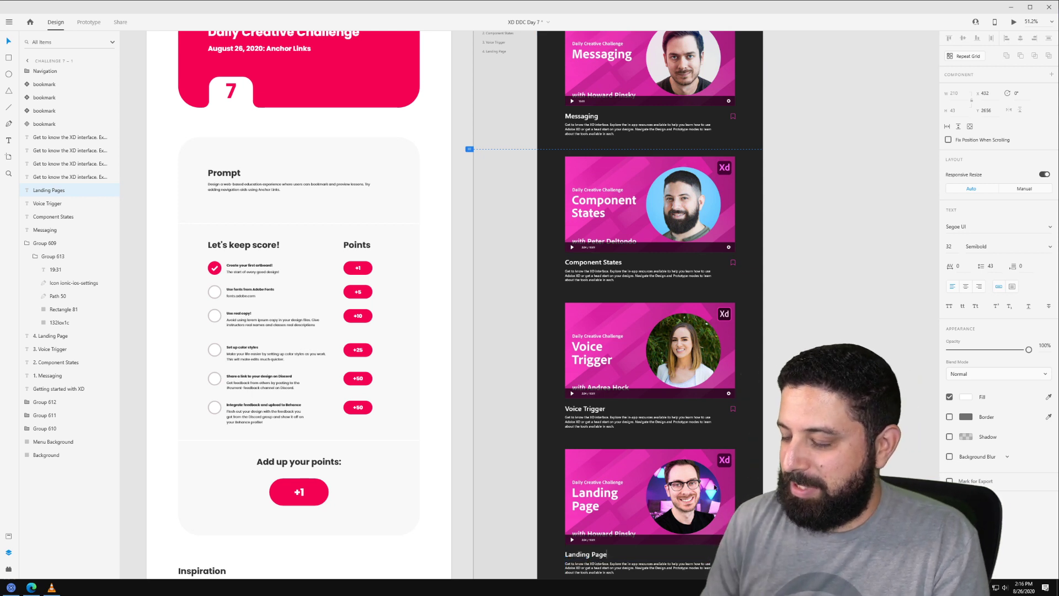
# Step: Recolour the navigation bar's notification bell pink by sampling the colour from the Messaging video thumbnail
pyautogui.scroll(3, 452, 303)
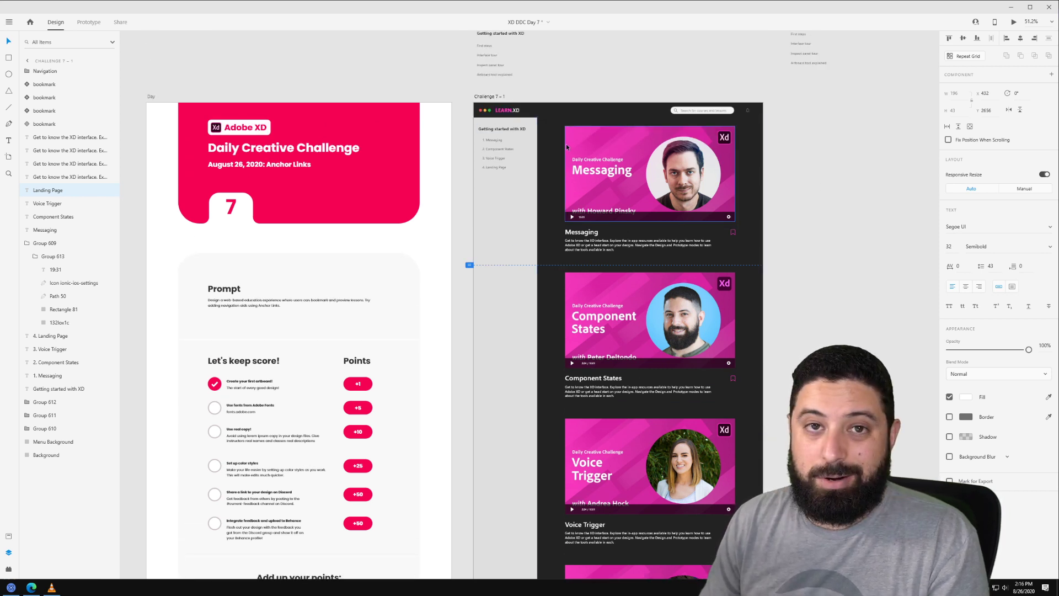
pyautogui.doubleClick(747, 113)
pyautogui.scroll(5, 749, 110)
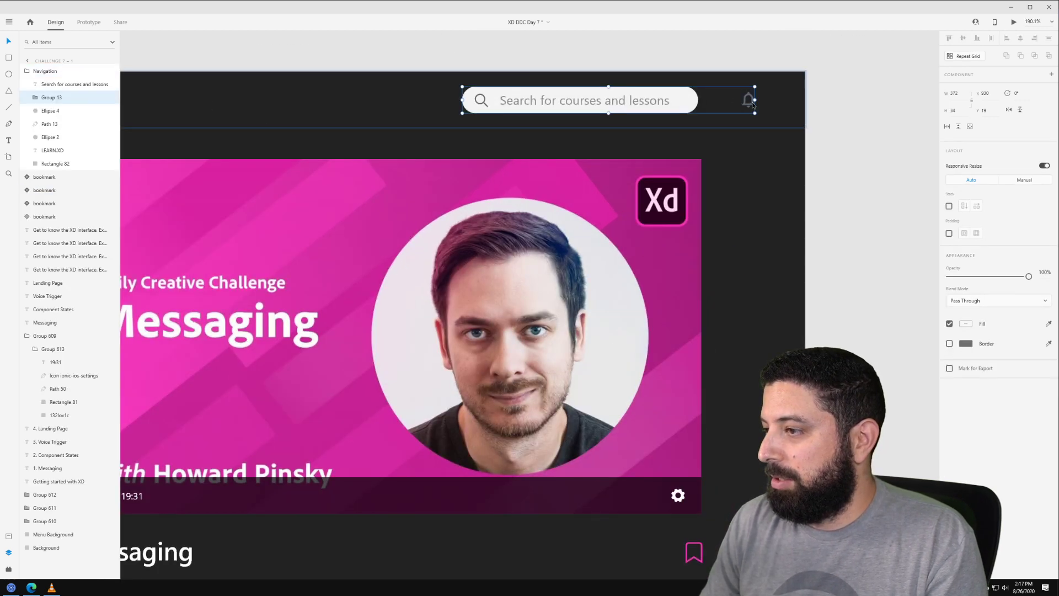
pyautogui.doubleClick(752, 102)
pyautogui.click(1048, 270)
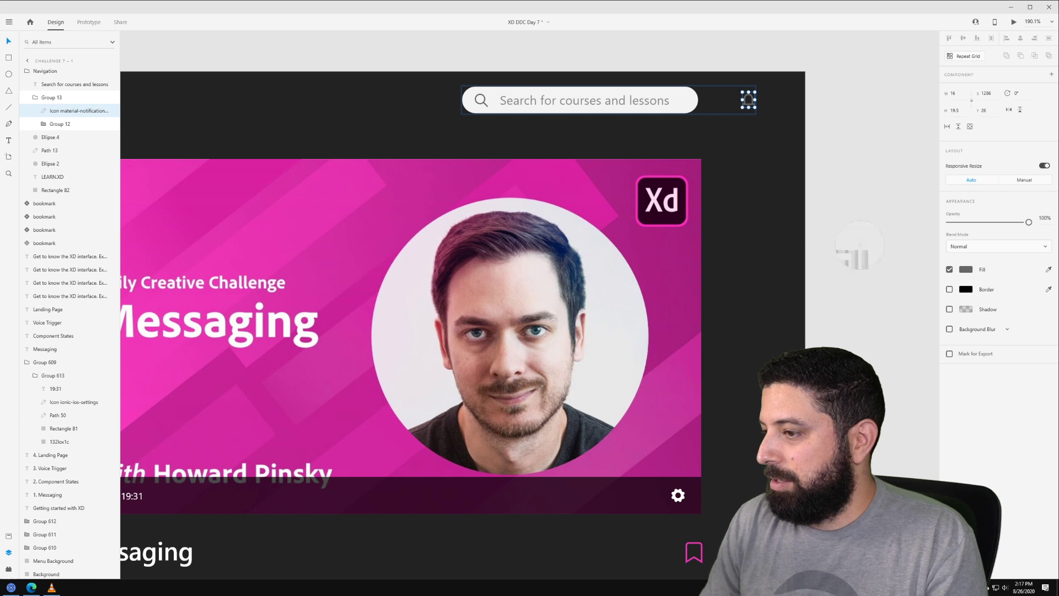
pyautogui.click(669, 176)
pyautogui.click(827, 171)
# Step: Lighten the side menu background's fill, trying eee and f1f1f1, and settle on a very pale grey with a faint magenta tint
pyautogui.scroll(-5, 825, 166)
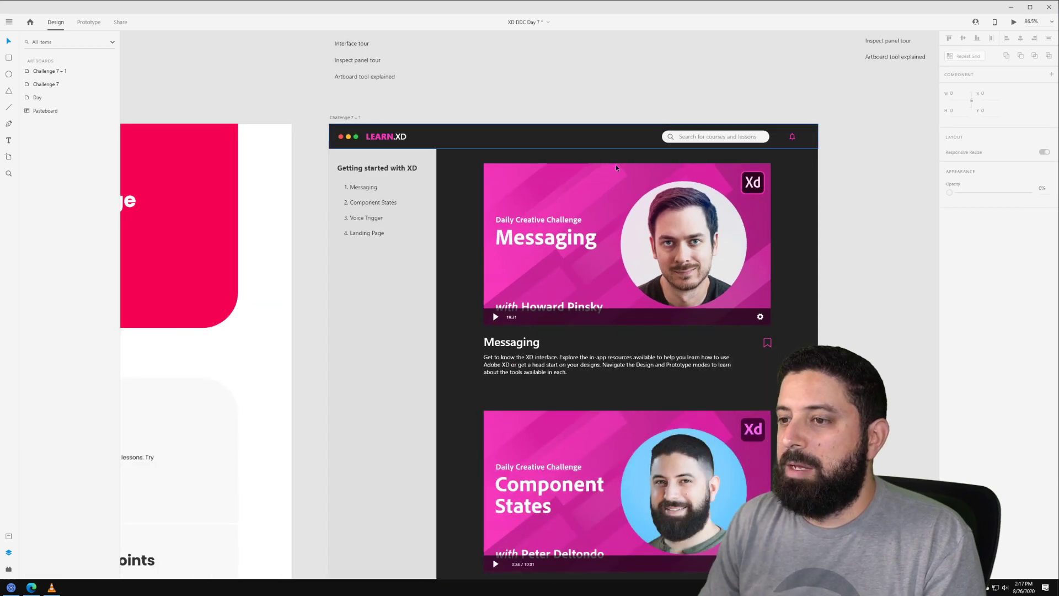
pyautogui.scroll(-3, 517, 274)
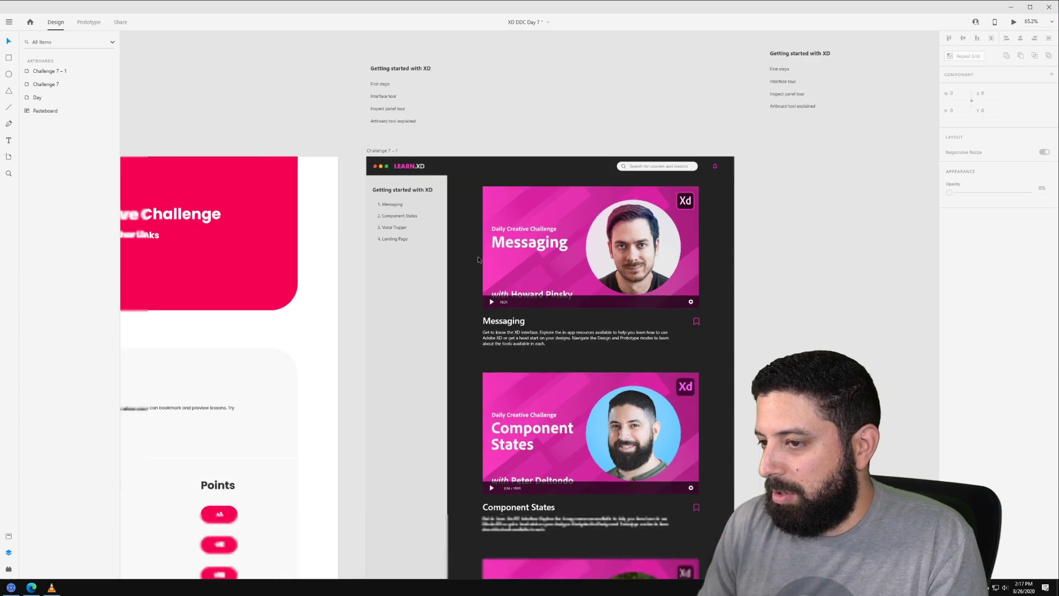
pyautogui.click(426, 253)
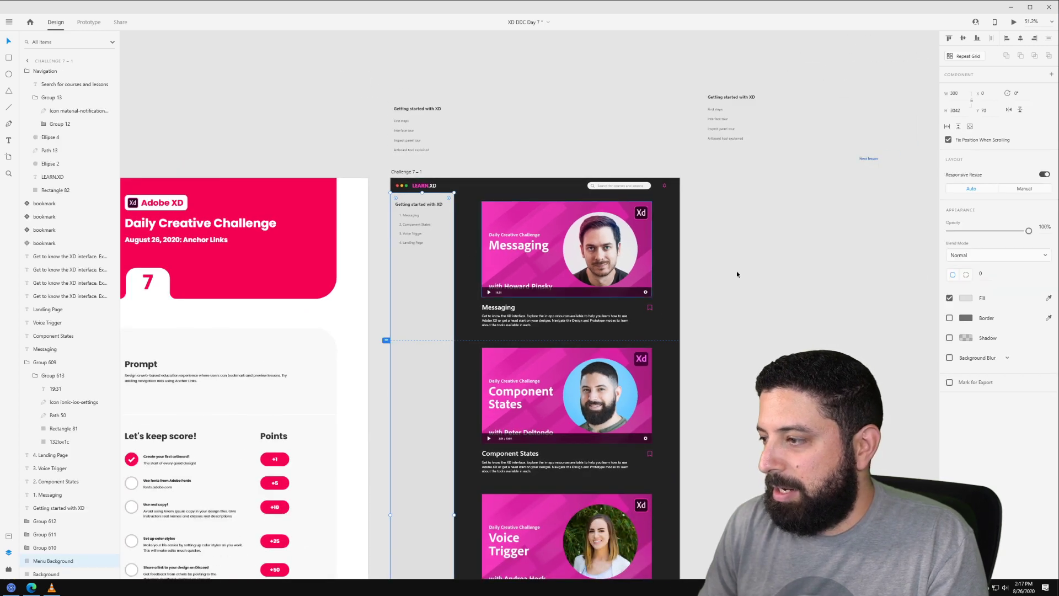
pyautogui.click(966, 298)
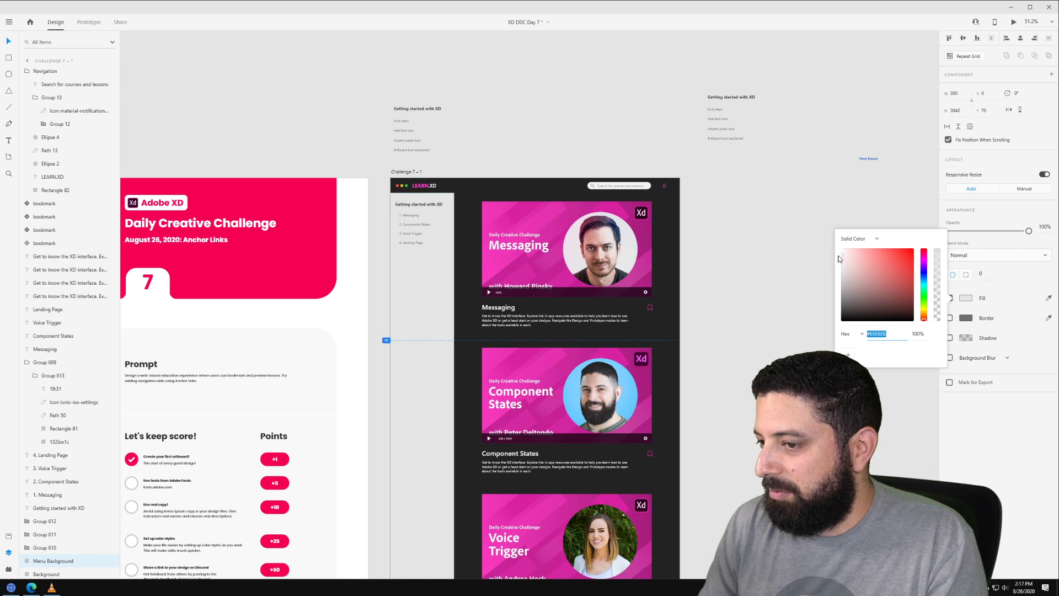
pyautogui.write('eee')
pyautogui.press('Return')
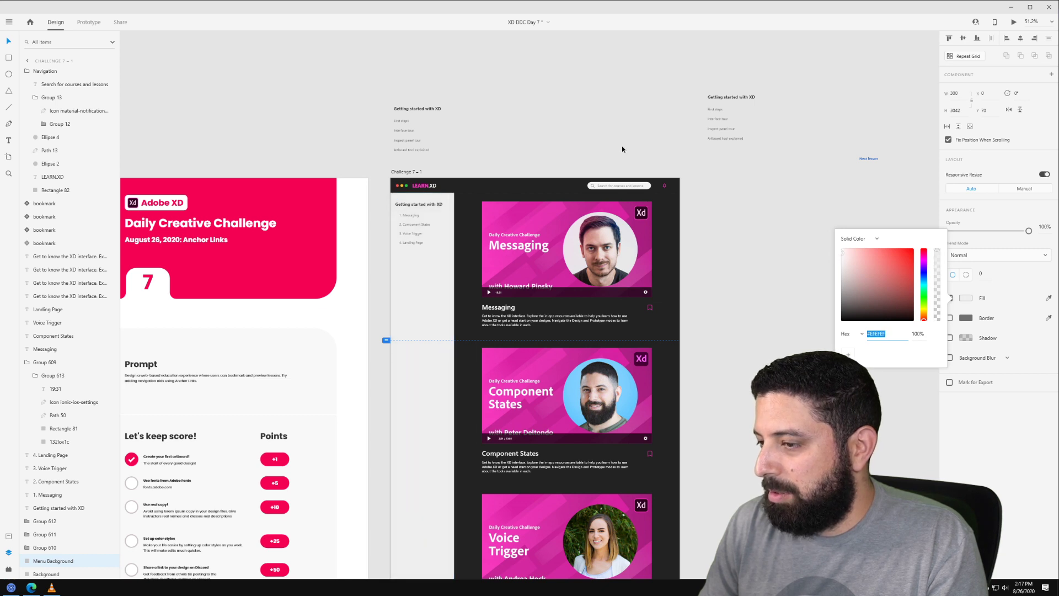
pyautogui.write('f1f1f1')
pyautogui.press('Return')
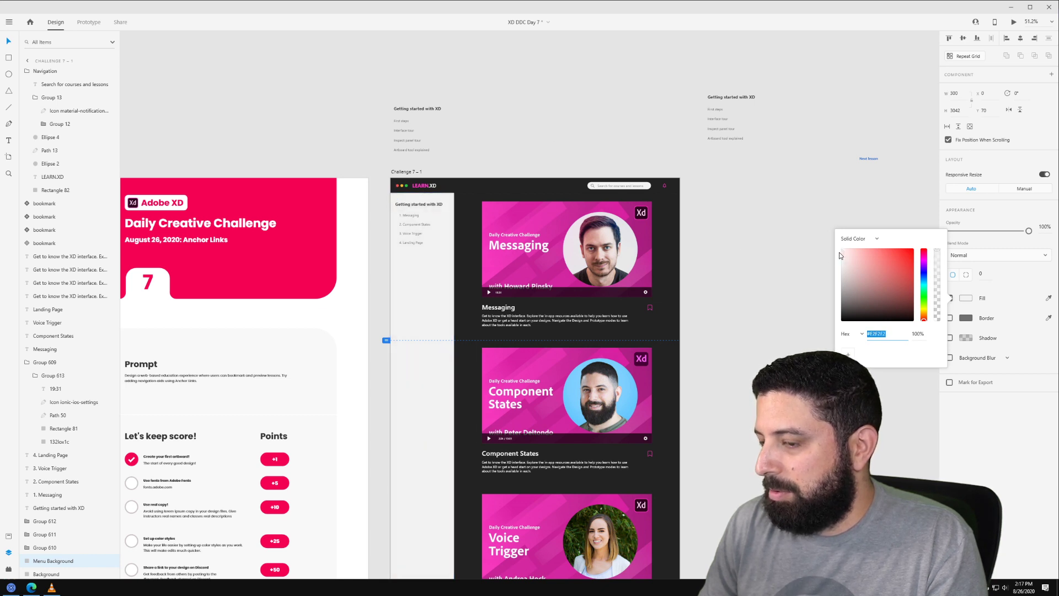
pyautogui.moveTo(924, 319); pyautogui.dragTo(925, 264)
pyautogui.click(842, 253)
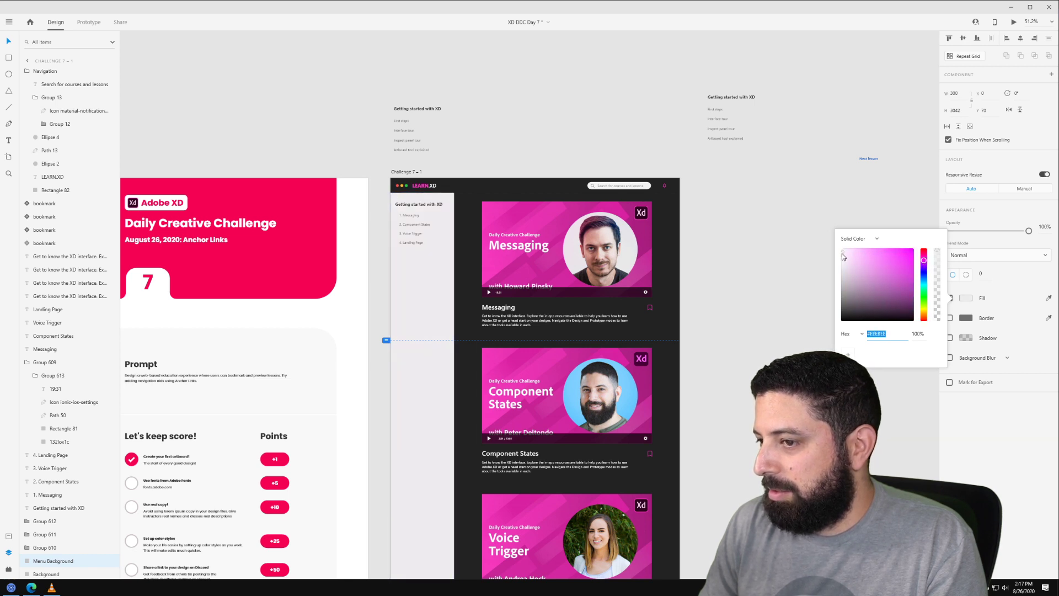
pyautogui.click(534, 138)
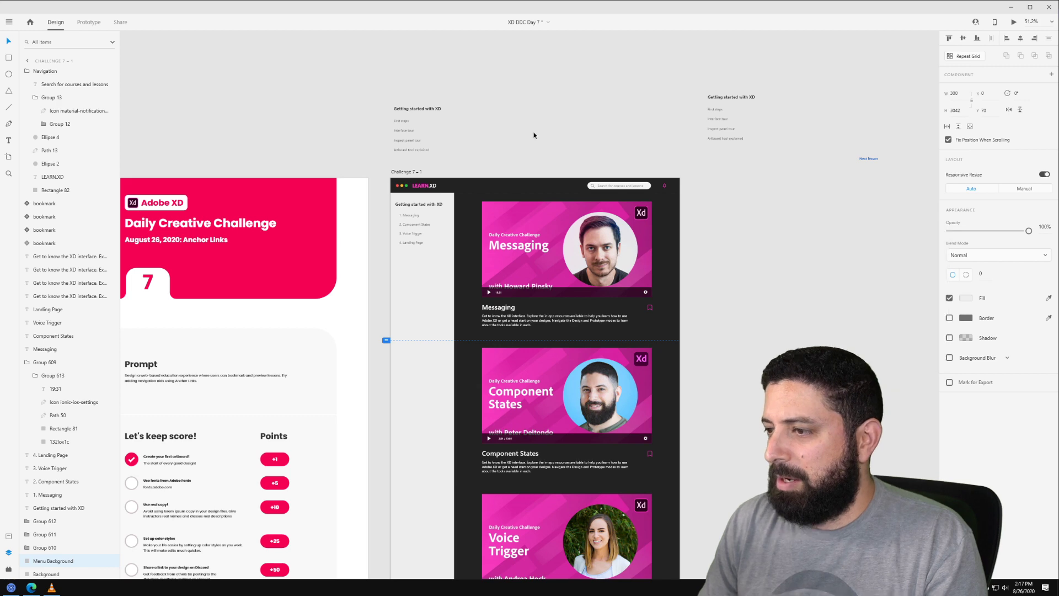
# Step: Prototype the "1. Messaging" menu item with a Tap trigger and a Scroll To action targeting the Messaging video group
pyautogui.scroll(5, 535, 201)
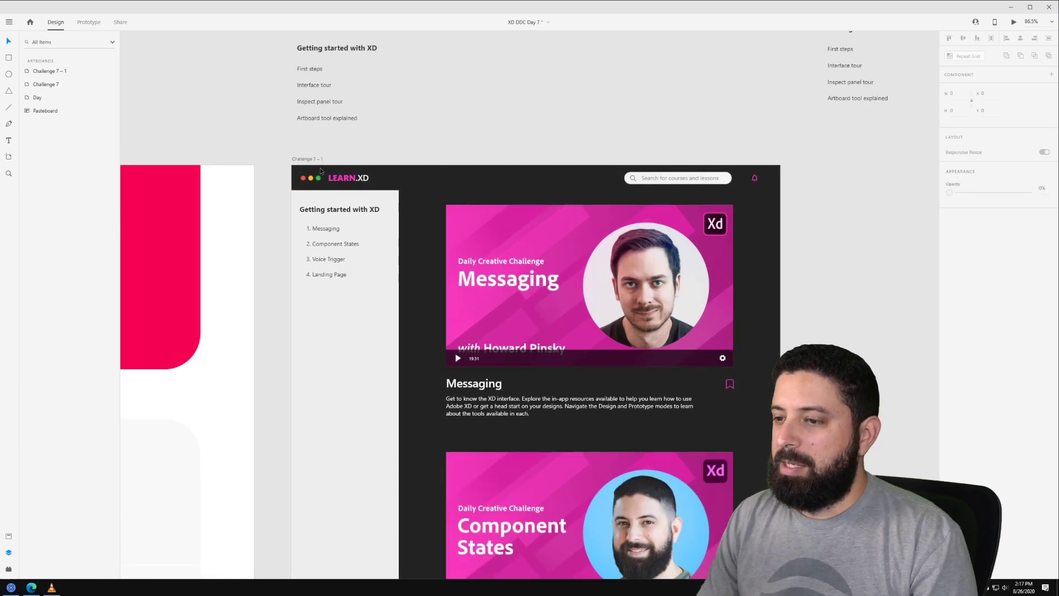
pyautogui.click(328, 228)
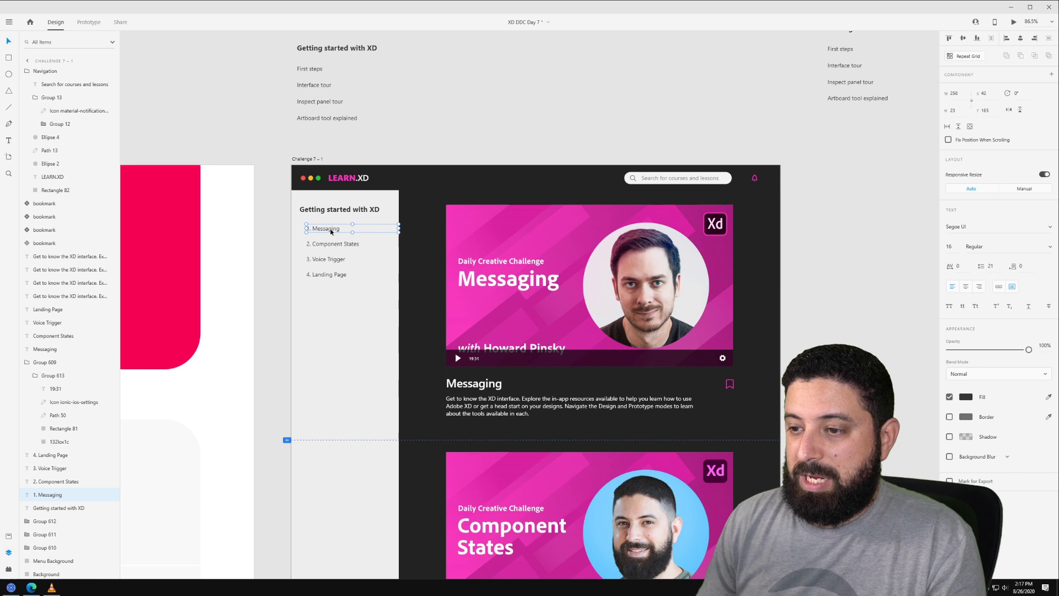
pyautogui.click(90, 24)
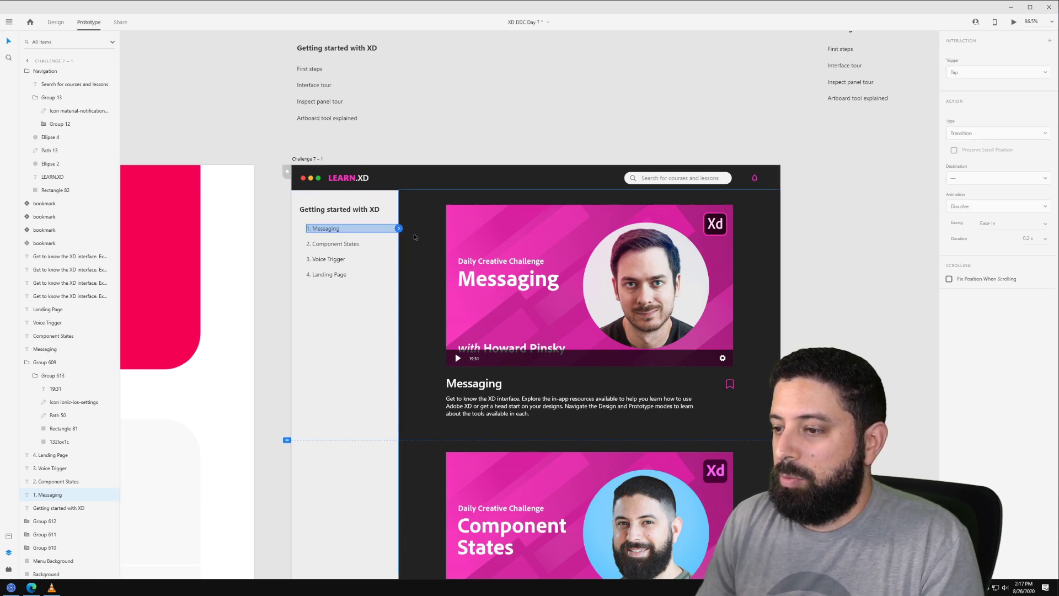
pyautogui.scroll(-1, 414, 237)
pyautogui.moveTo(398, 212); pyautogui.dragTo(534, 257)
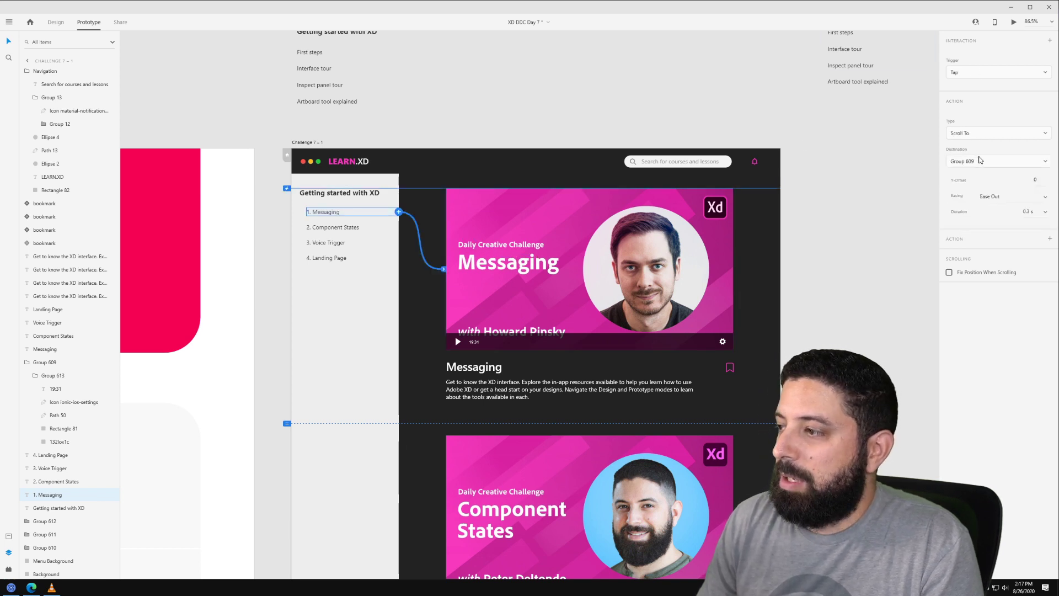
pyautogui.click(953, 138)
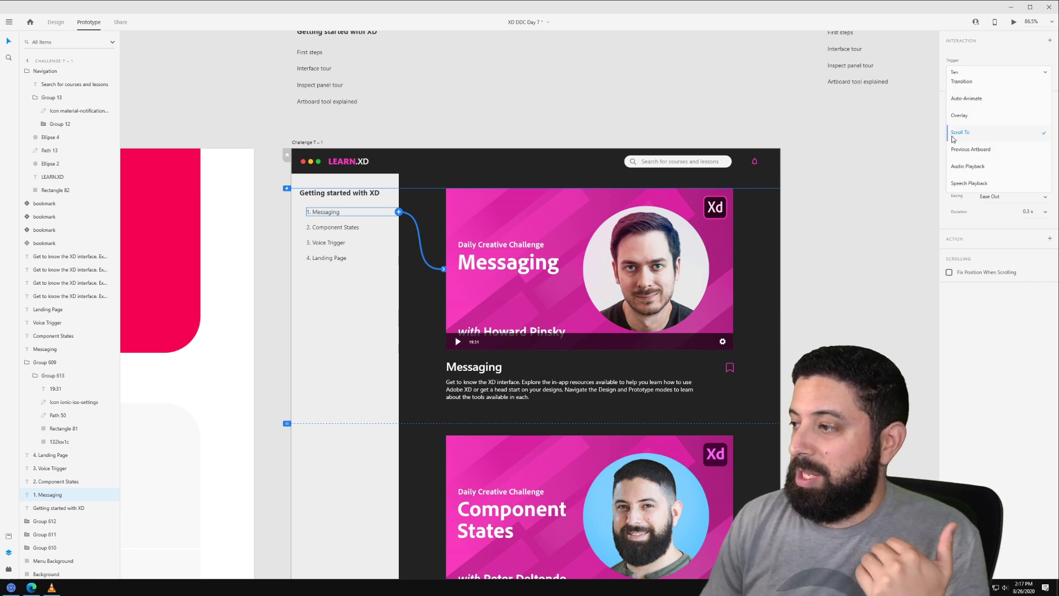
pyautogui.click(963, 133)
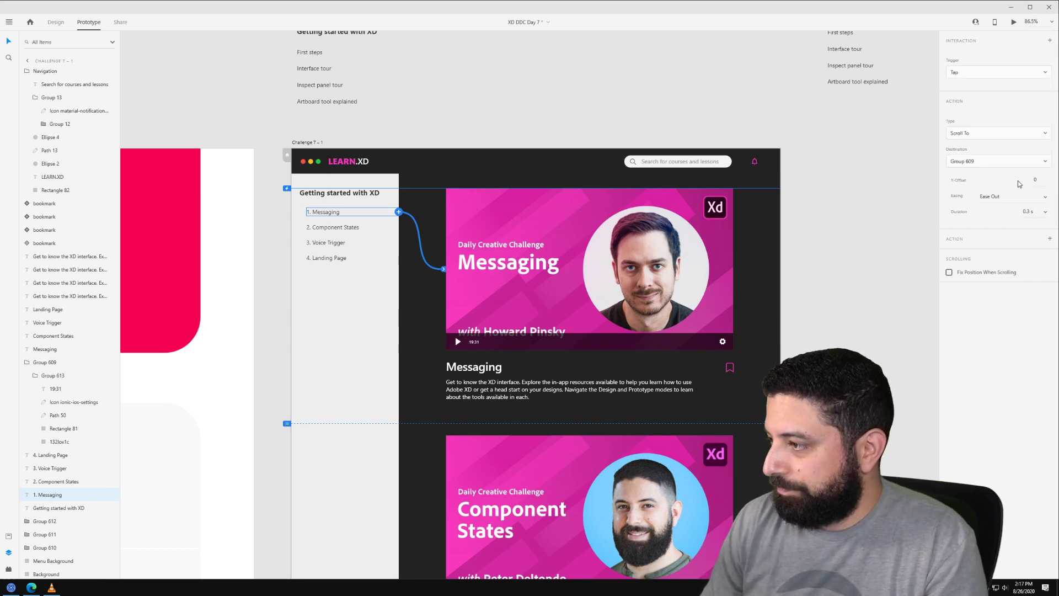
# Step: Set the Y offset of the Messaging link's Scroll To action to -100
pyautogui.click(1044, 179)
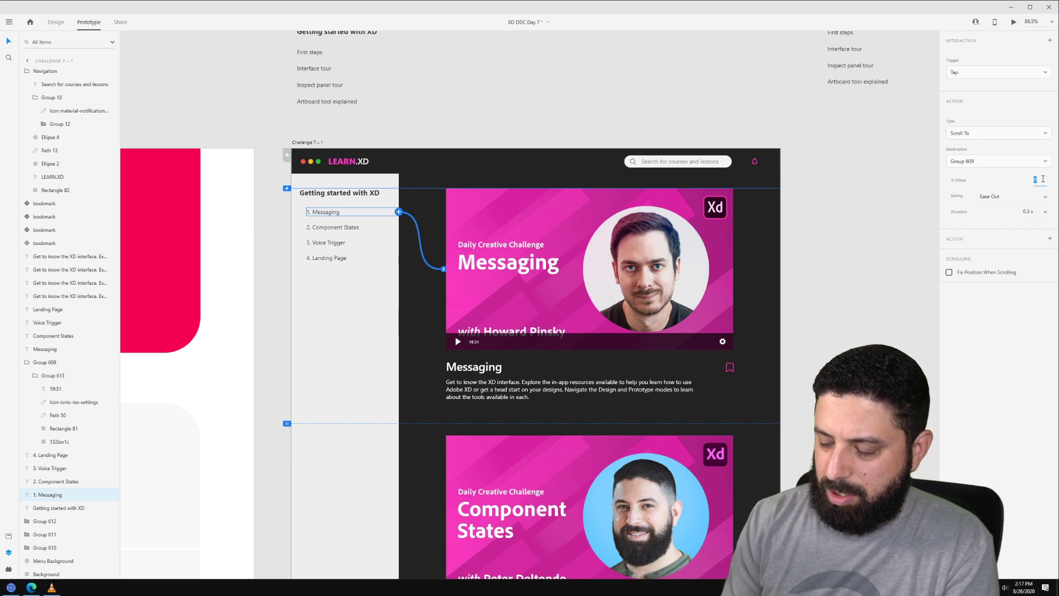
pyautogui.write('-100')
pyautogui.press('Return')
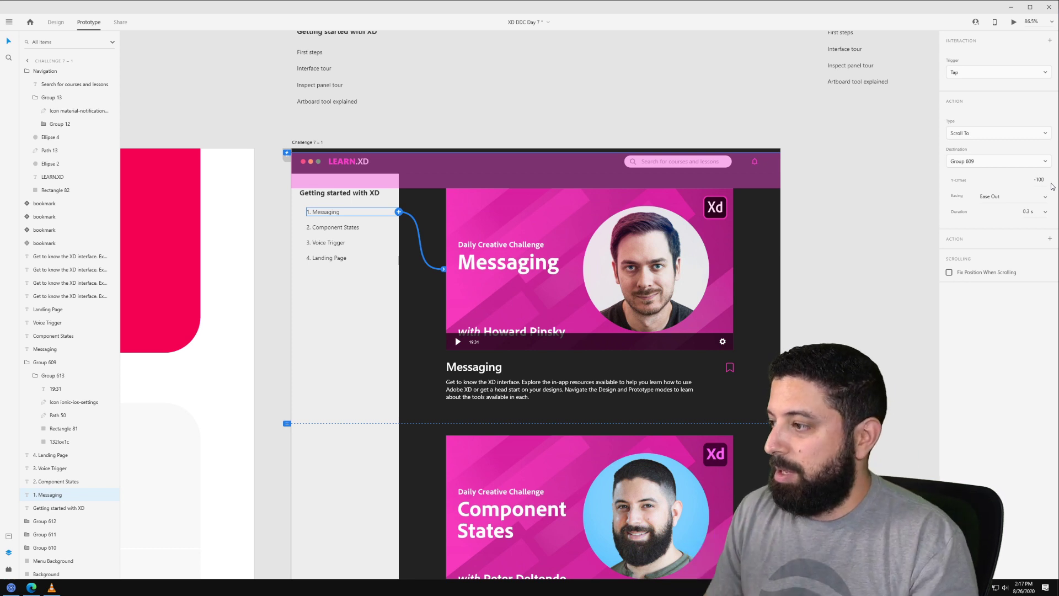
# Step: Set the Messaging link's Scroll To easing to Ease In-Out and its duration to 0.6 s
pyautogui.click(1044, 199)
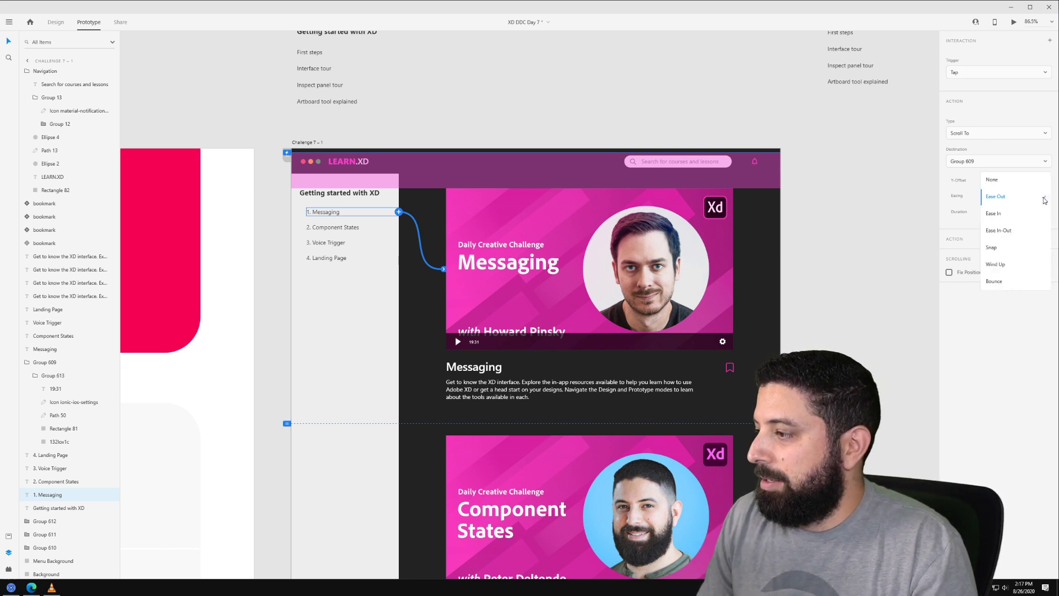
pyautogui.click(1020, 231)
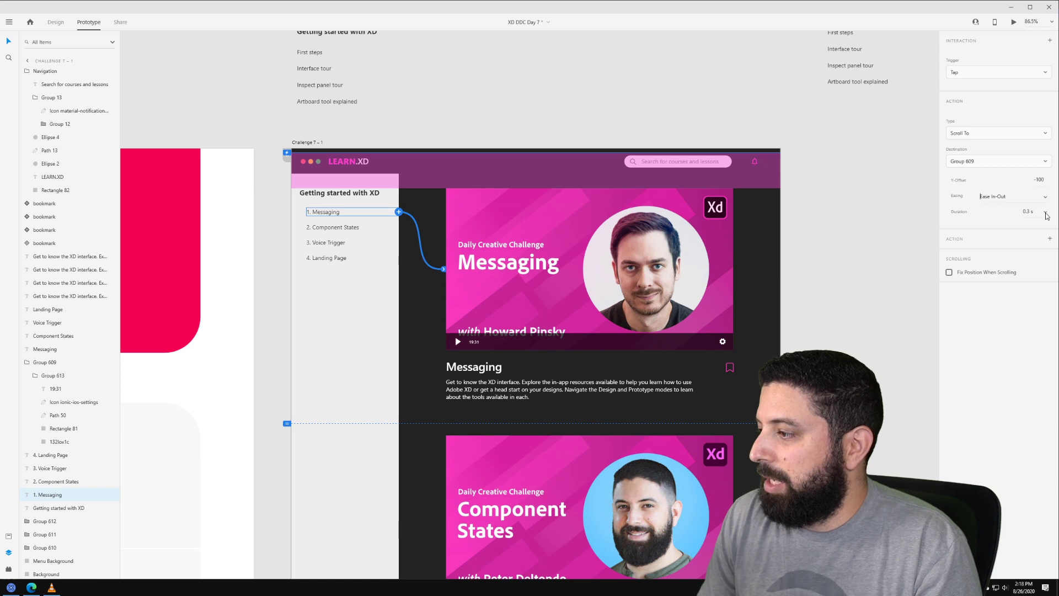
pyautogui.click(1045, 213)
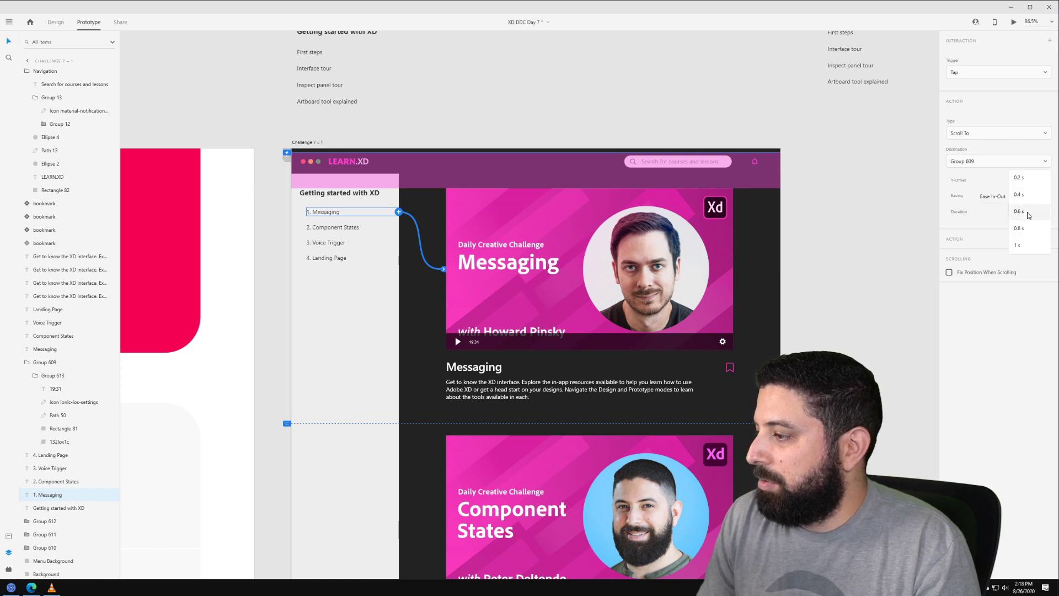
pyautogui.click(1029, 214)
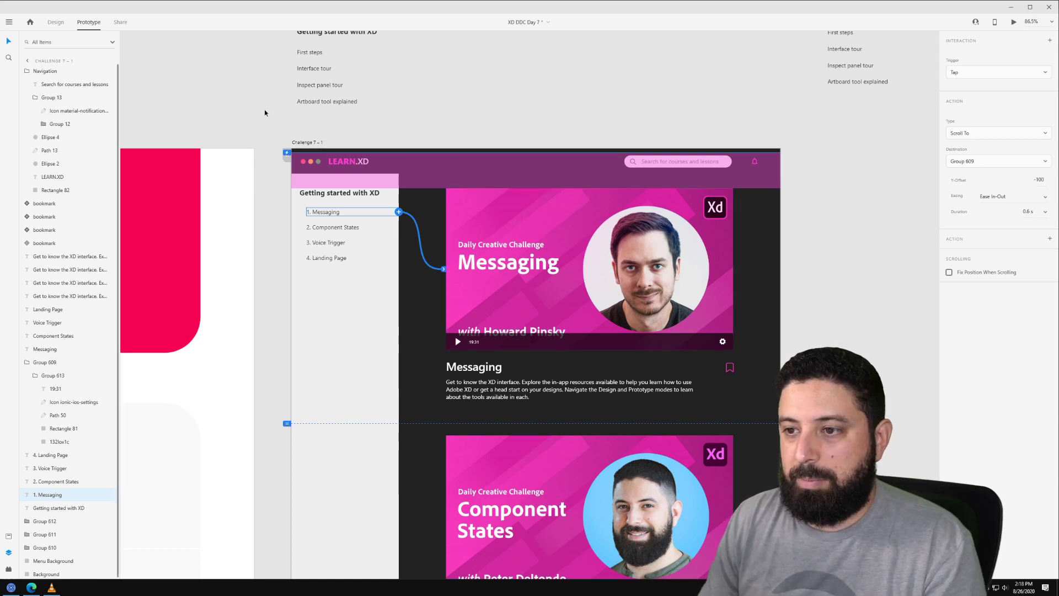
# Step: Check the Fix Position When Scrolling setting of the Navigation group
pyautogui.click(405, 142)
pyautogui.click(461, 158)
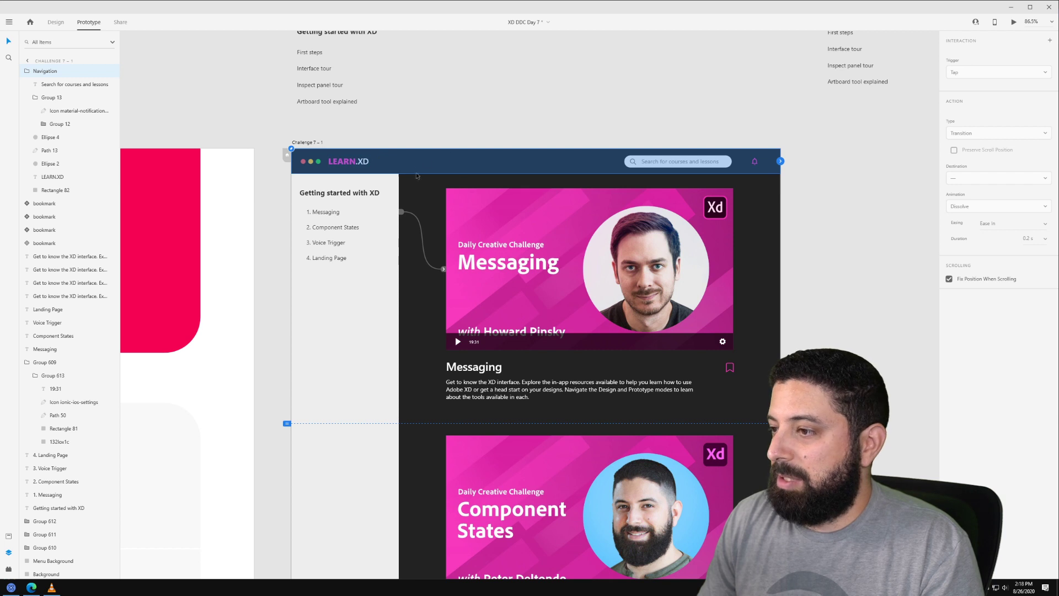
pyautogui.click(949, 280)
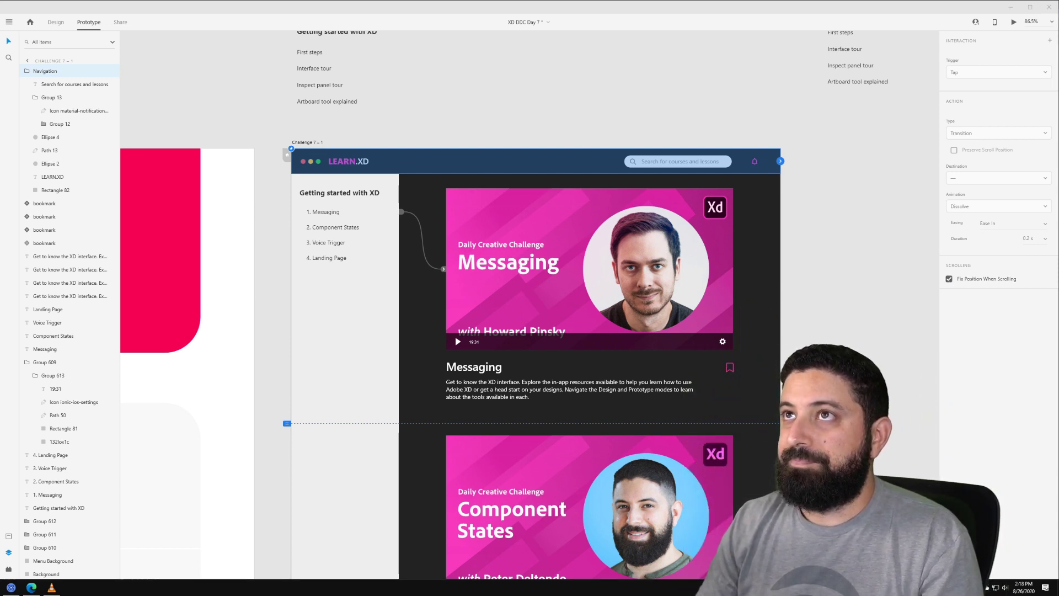
# Step: Group the side menu's background, heading and four items, and fix the group's position when scrolling
pyautogui.click(279, 210)
pyautogui.moveTo(273, 187); pyautogui.dragTo(363, 297)
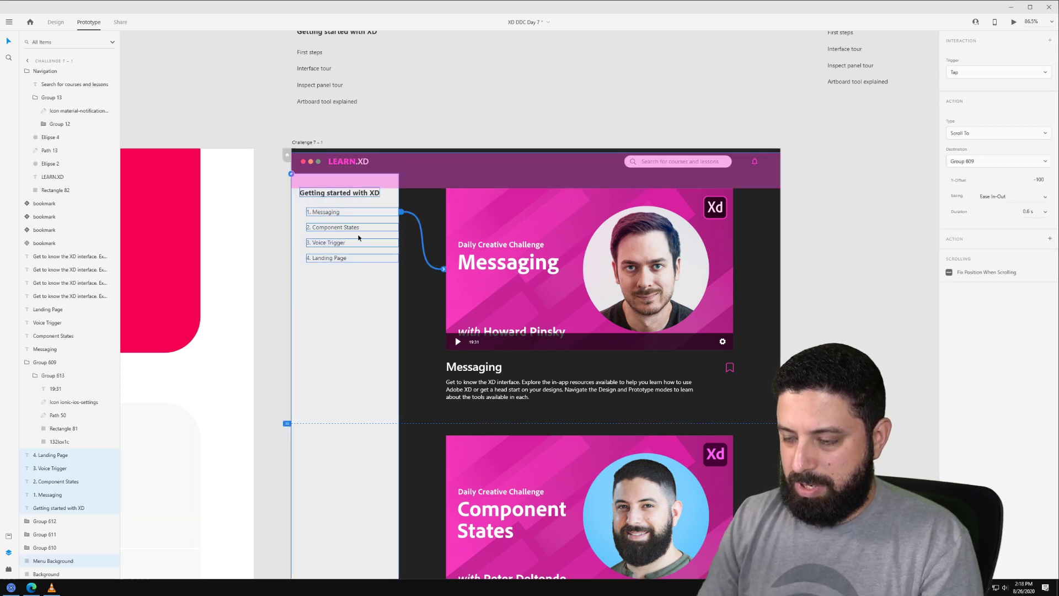
pyautogui.hotkey('ctrl', 'g')
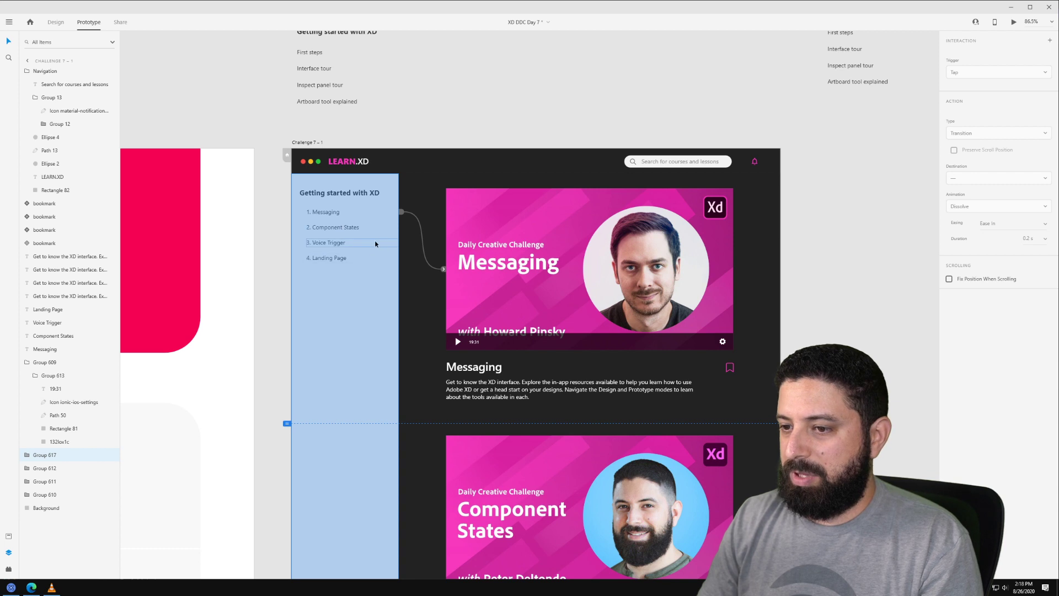
pyautogui.click(949, 279)
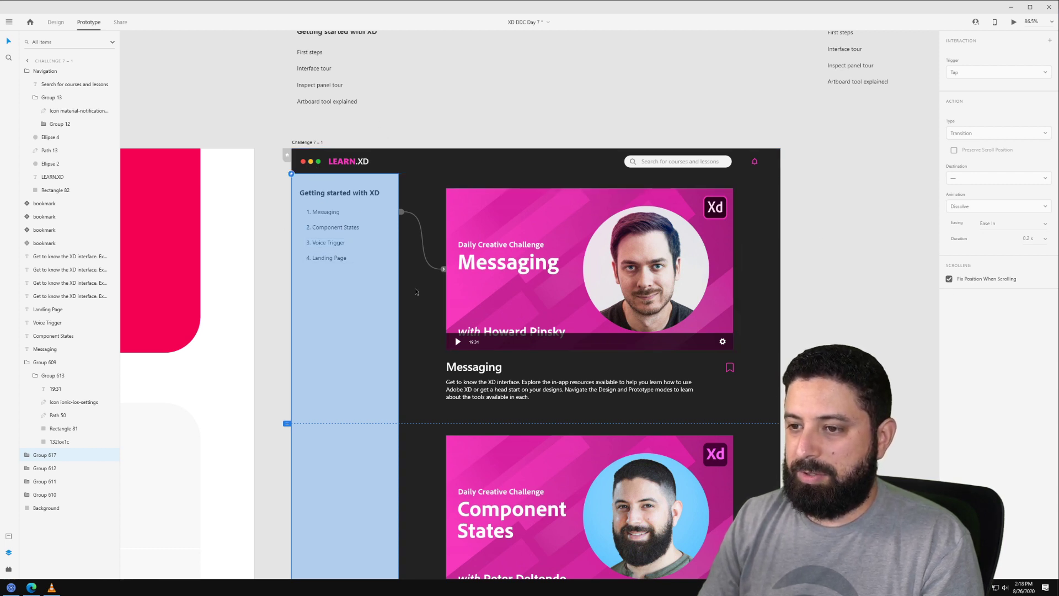
pyautogui.press('Escape')
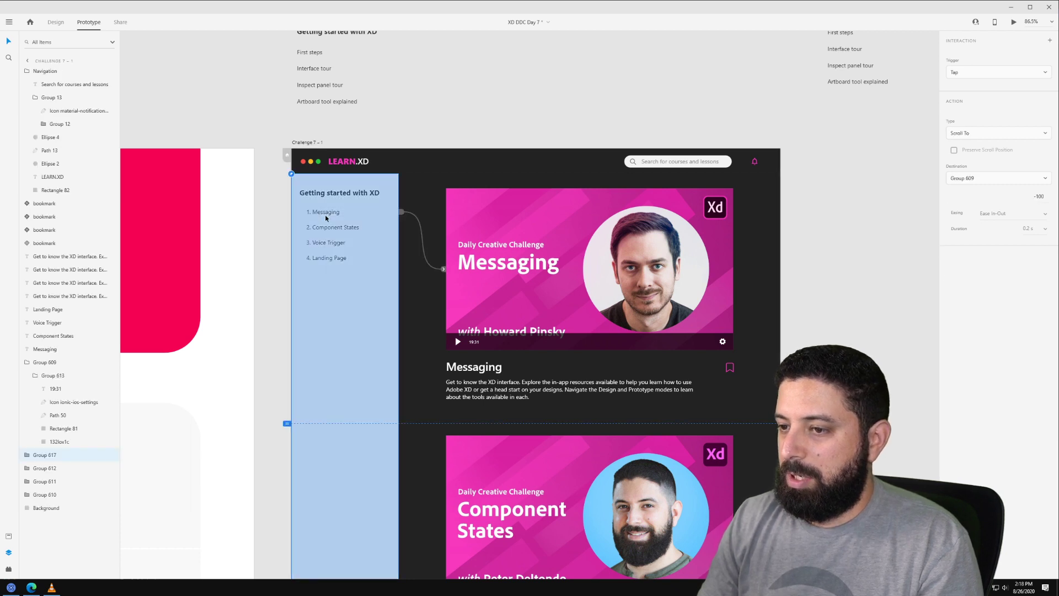
# Step: Link the "2. Component States" menu item to the Component States video group with a Tap-triggered Scroll To action
pyautogui.doubleClick(377, 214)
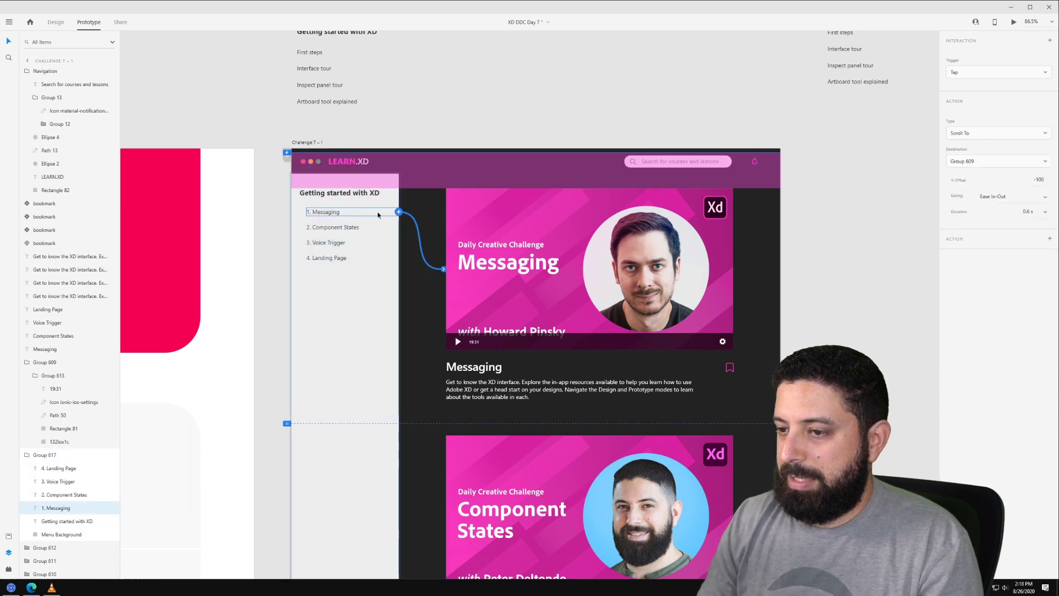
pyautogui.click(343, 232)
pyautogui.scroll(-1, 352, 231)
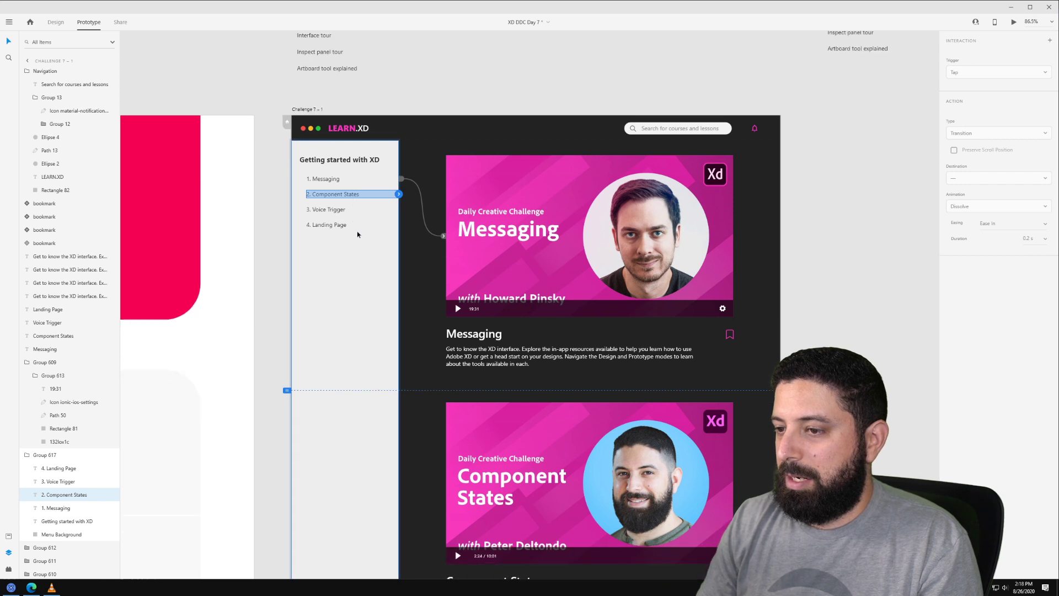
pyautogui.moveTo(400, 197); pyautogui.dragTo(522, 456)
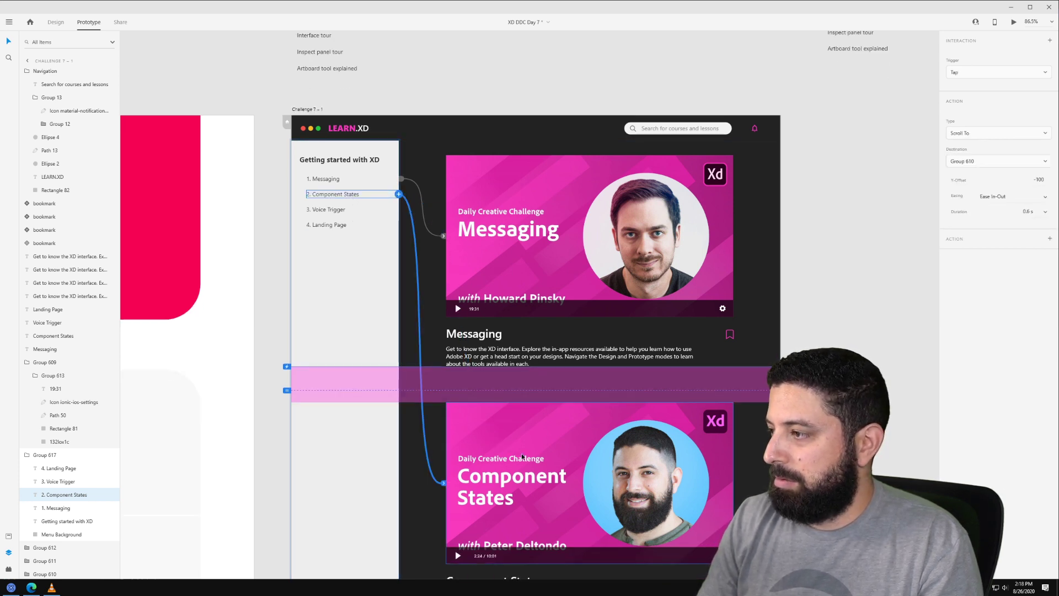
# Step: Link the "3. Voice Trigger" menu item to the Voice Trigger video group with a Tap-triggered Scroll To action
pyautogui.scroll(-1, 606, 358)
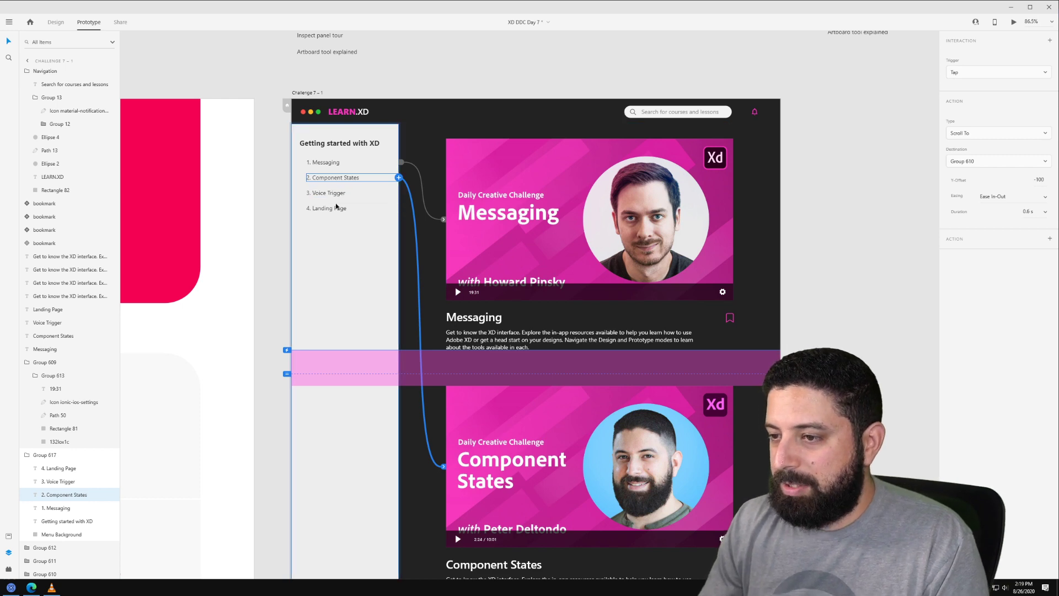
pyautogui.scroll(-2, 338, 206)
pyautogui.scroll(2, 338, 310)
pyautogui.scroll(-2, 375, 246)
pyautogui.scroll(1, 374, 270)
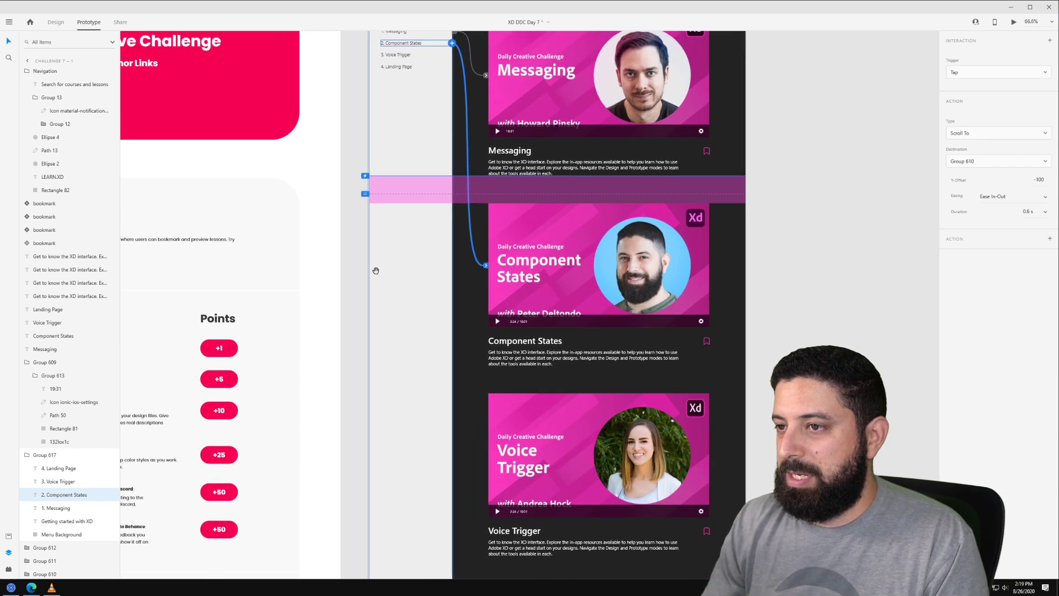
pyautogui.click(396, 54)
pyautogui.moveTo(452, 55); pyautogui.dragTo(570, 462)
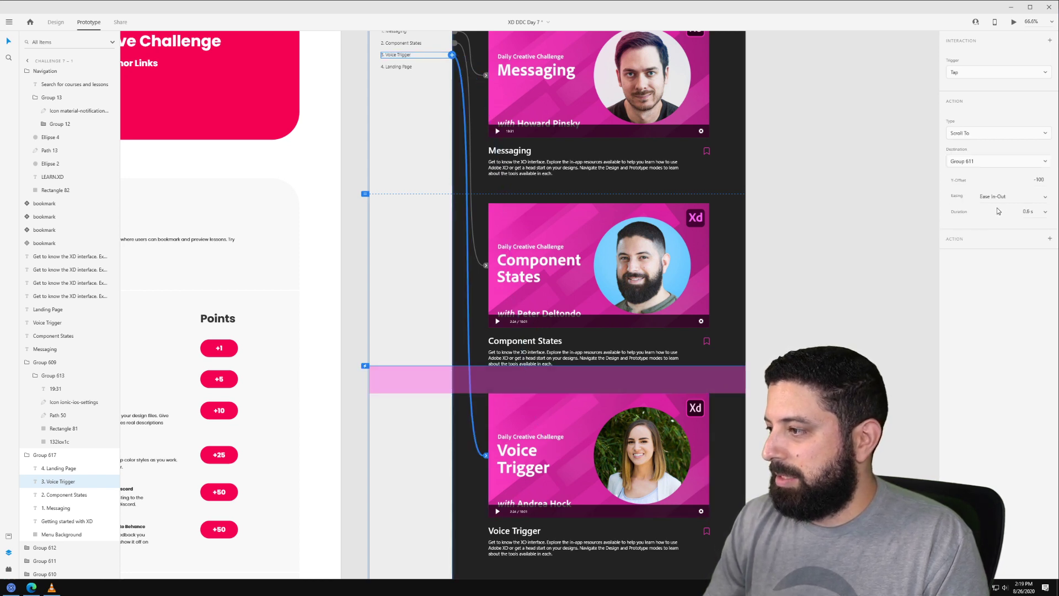
# Step: Link the "4. Landing Page" menu item to the Landing Page video group with a Tap-triggered Scroll To action
pyautogui.click(401, 67)
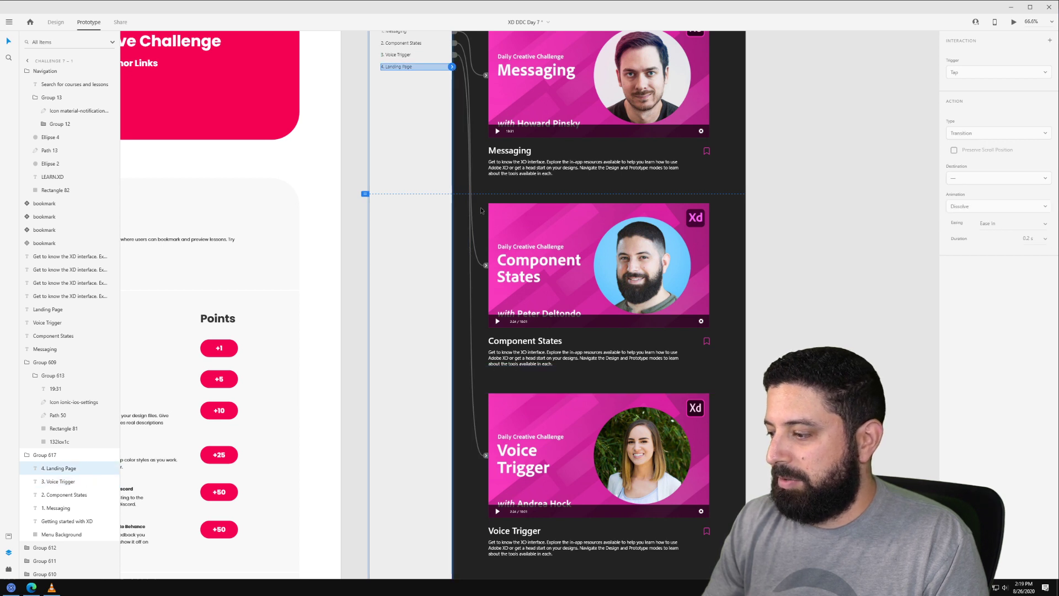
pyautogui.scroll(-1, 464, 175)
pyautogui.moveTo(452, 50); pyautogui.dragTo(547, 521)
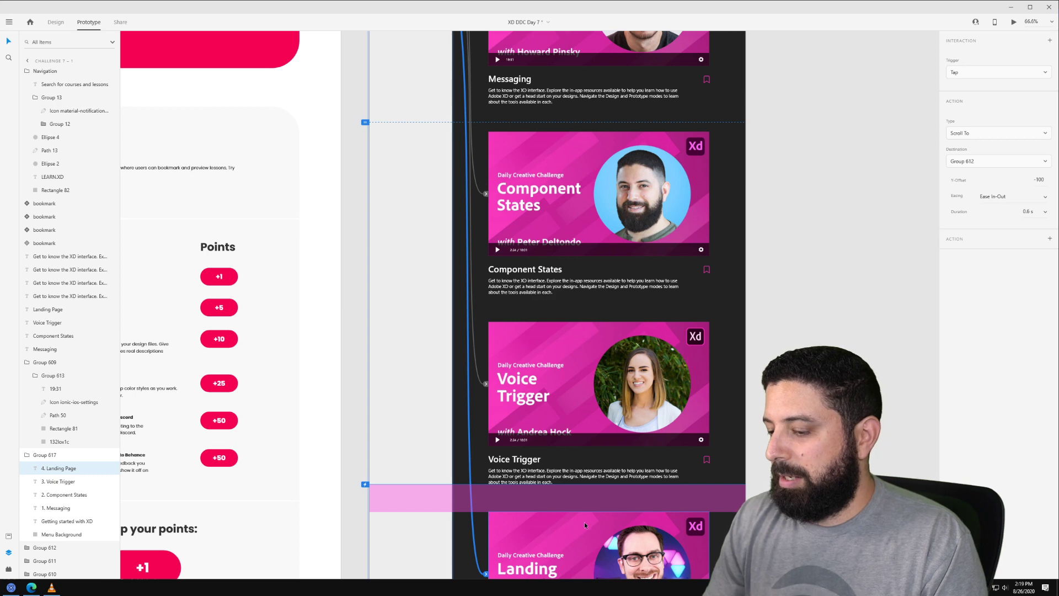
pyautogui.scroll(3, 683, 328)
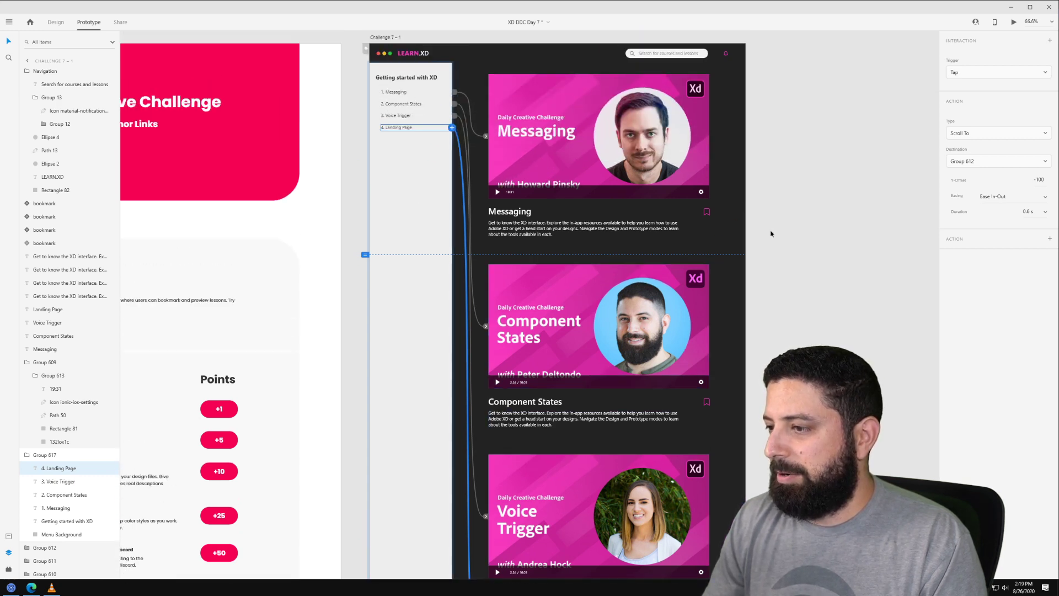
pyautogui.click(771, 234)
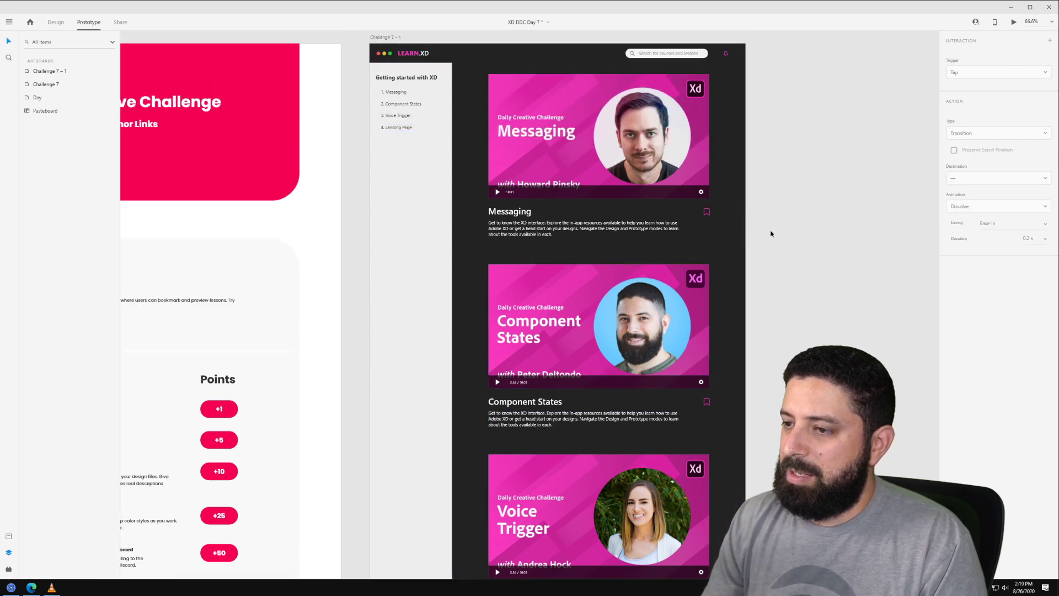
# Step: Switch to Design mode with the Challenge 7 – 1 artboard selected and open its desktop preview
pyautogui.click(384, 37)
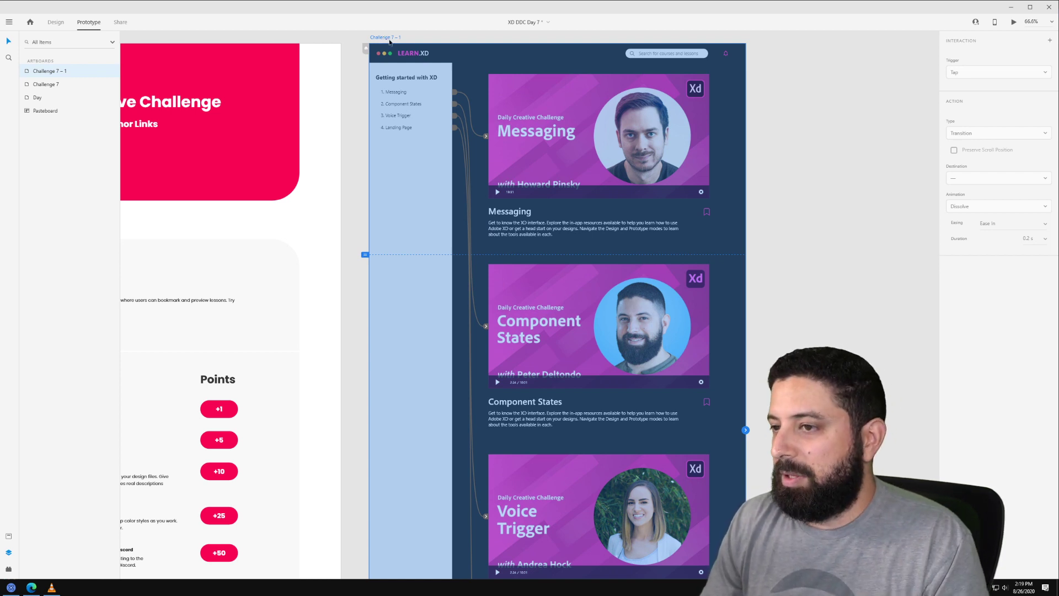
pyautogui.click(55, 22)
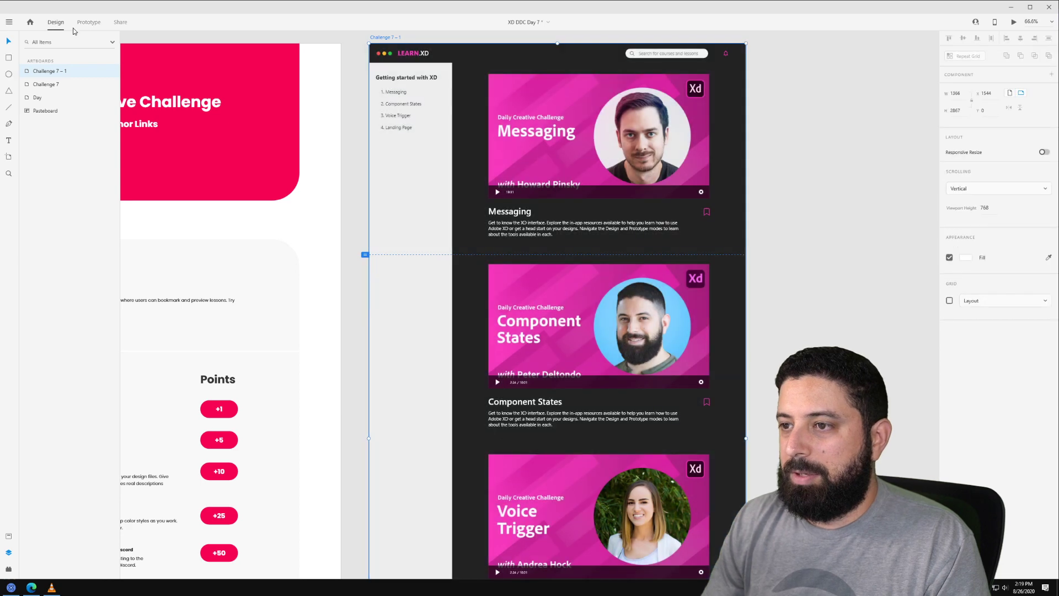
pyautogui.click(1014, 21)
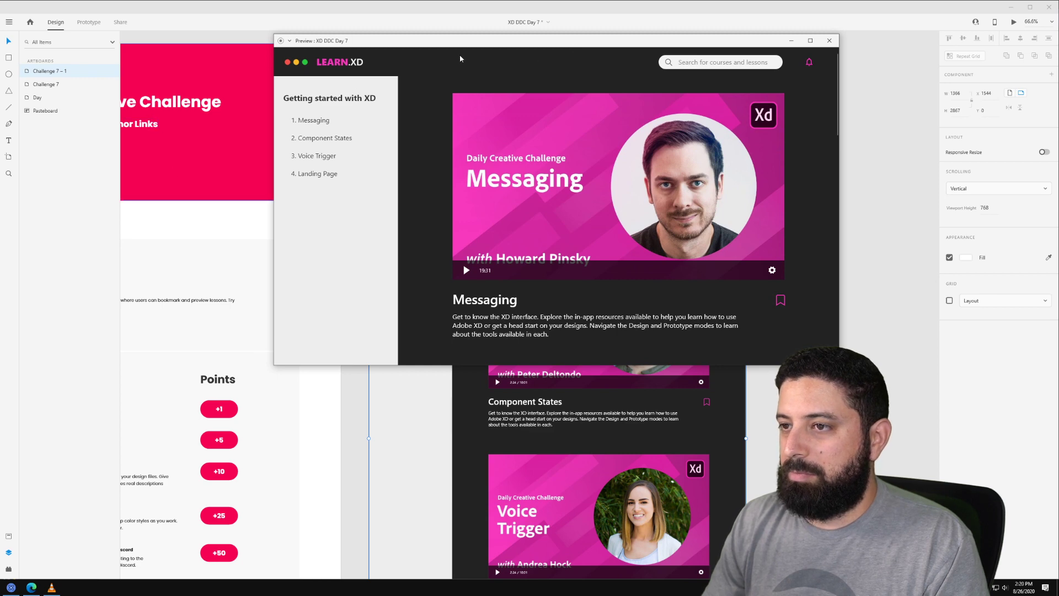
pyautogui.click(791, 40)
pyautogui.click(283, 130)
pyautogui.moveTo(256, 115); pyautogui.dragTo(769, 114)
pyautogui.hotkey('ctrl', 'Return')
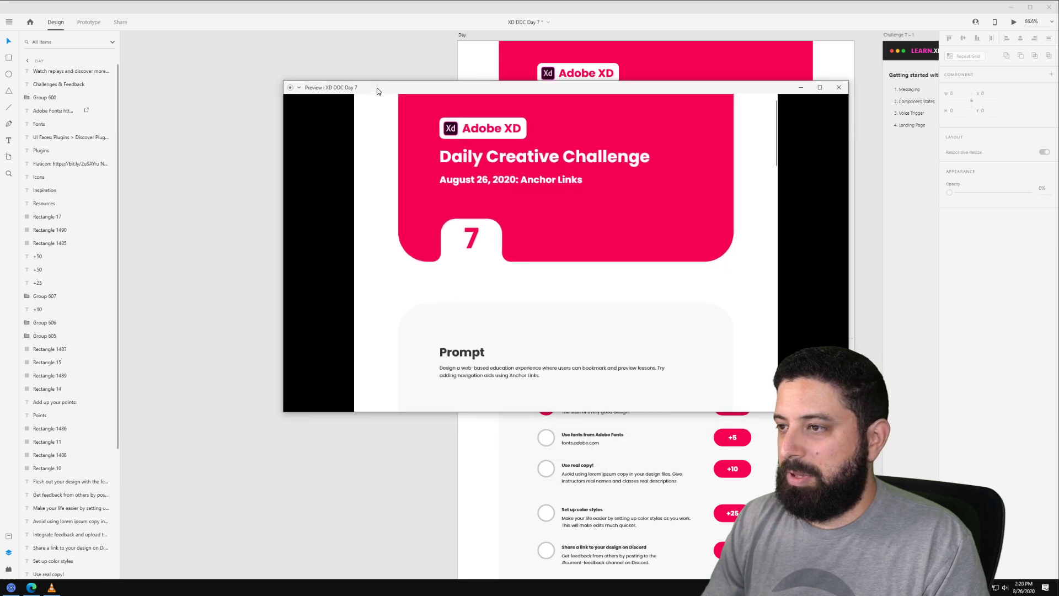
# Step: Preview the Challenge 7 – 1 artboard and scroll through the page to check the fixed navigation bar and side menu
pyautogui.click(896, 35)
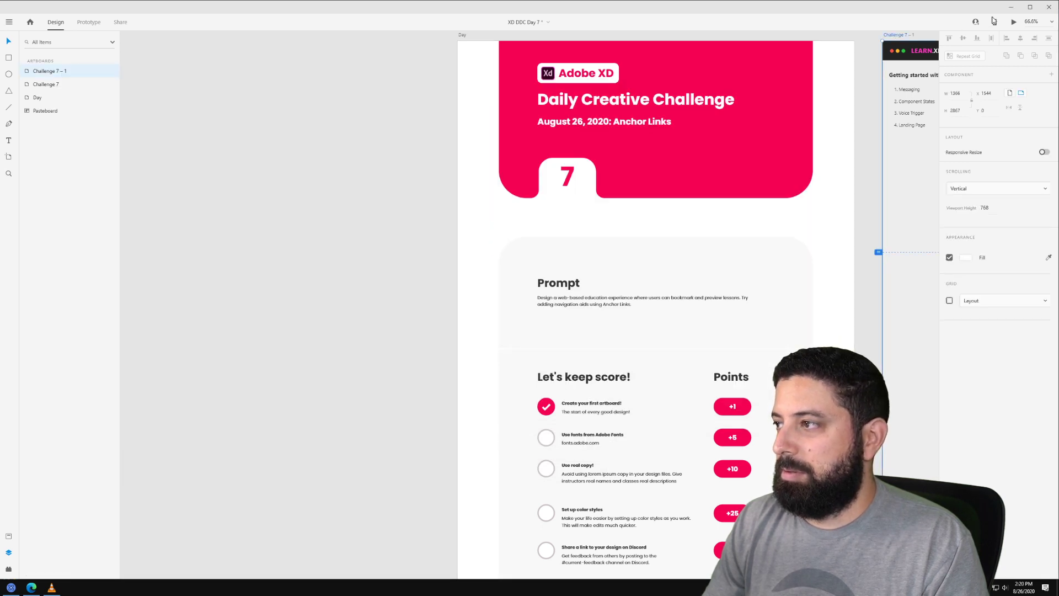
pyautogui.click(1015, 22)
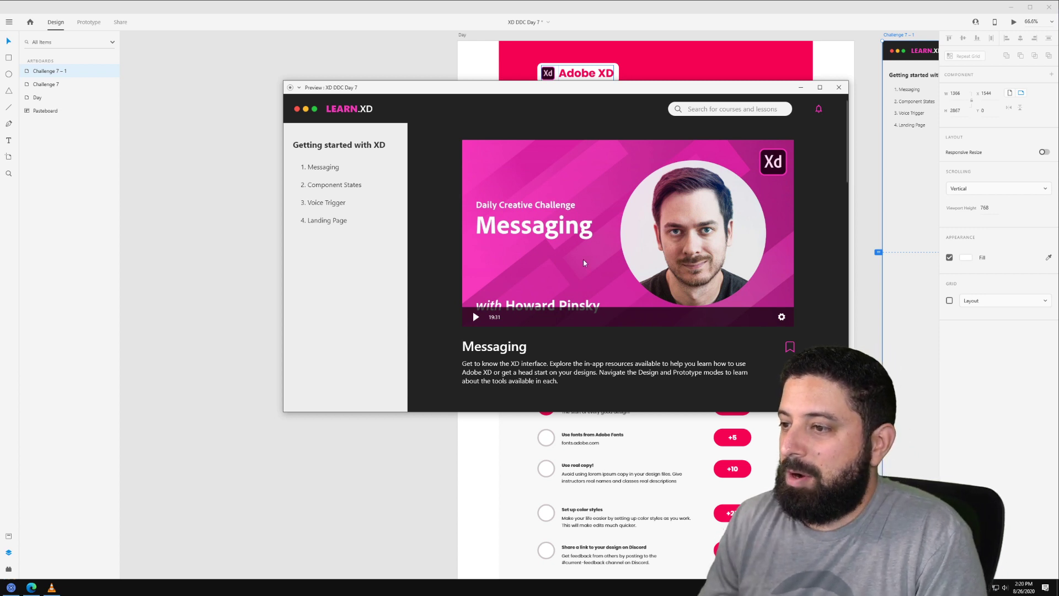
pyautogui.scroll(-3, 595, 256)
pyautogui.scroll(-2, 593, 260)
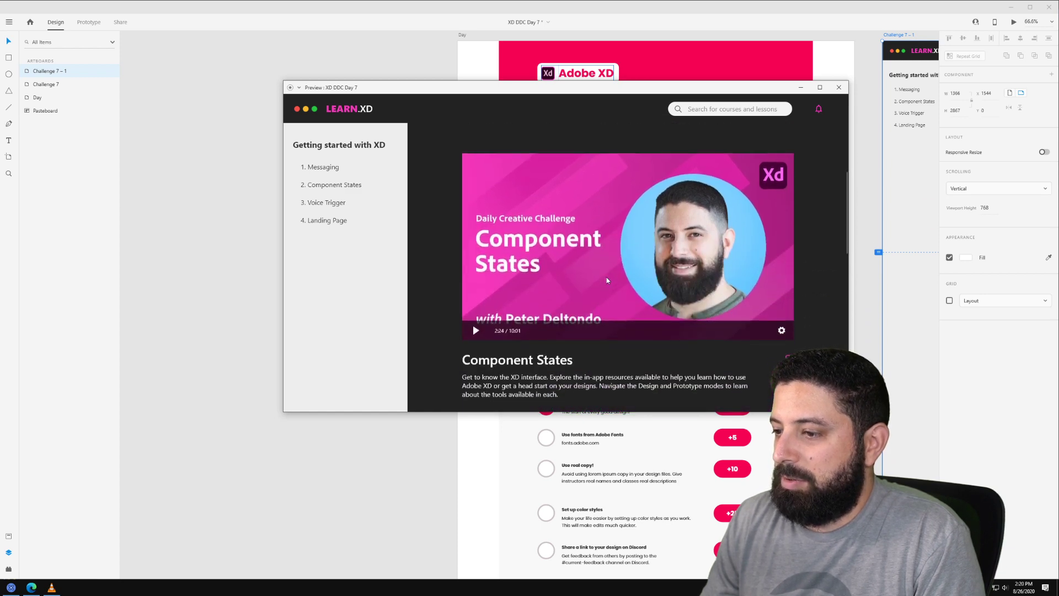
pyautogui.scroll(5, 597, 276)
pyautogui.scroll(1, 597, 276)
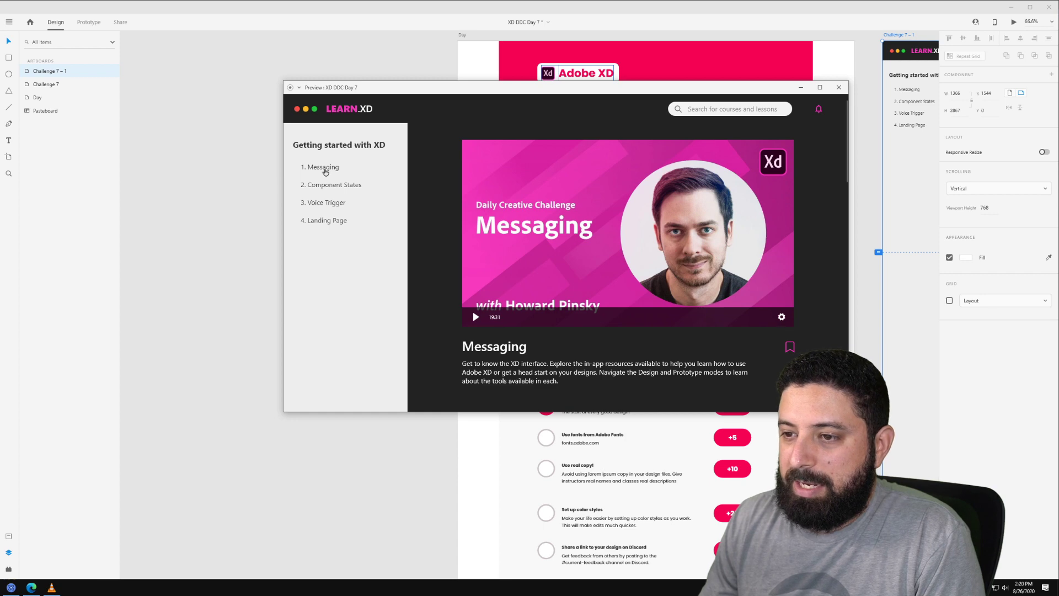
# Step: Test the Component States, Voice Trigger and Landing Page menu links in the preview, and return towards the page's start
pyautogui.click(328, 188)
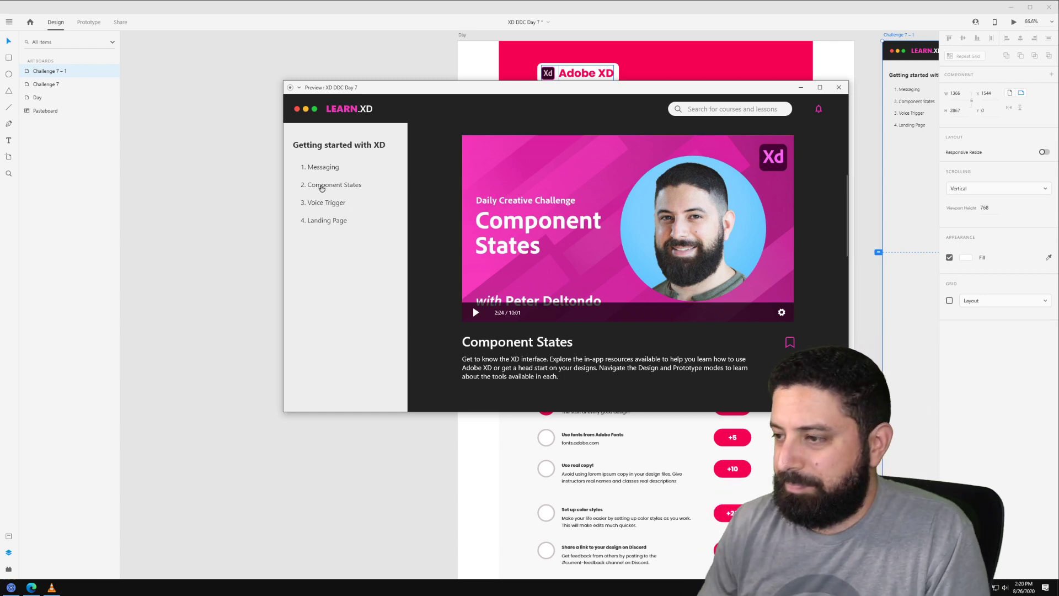
pyautogui.click(323, 203)
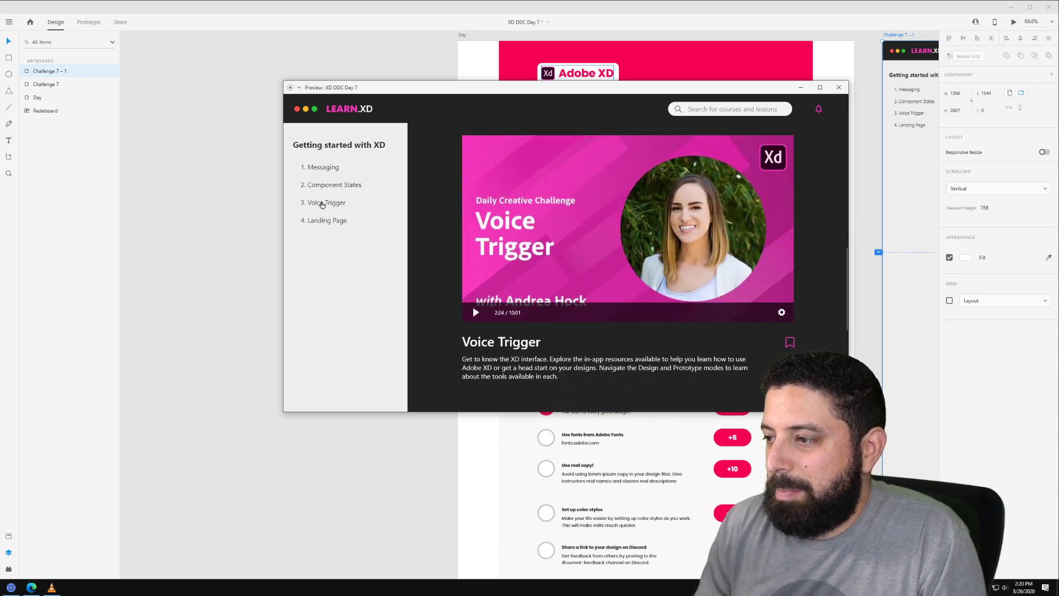
pyautogui.click(326, 221)
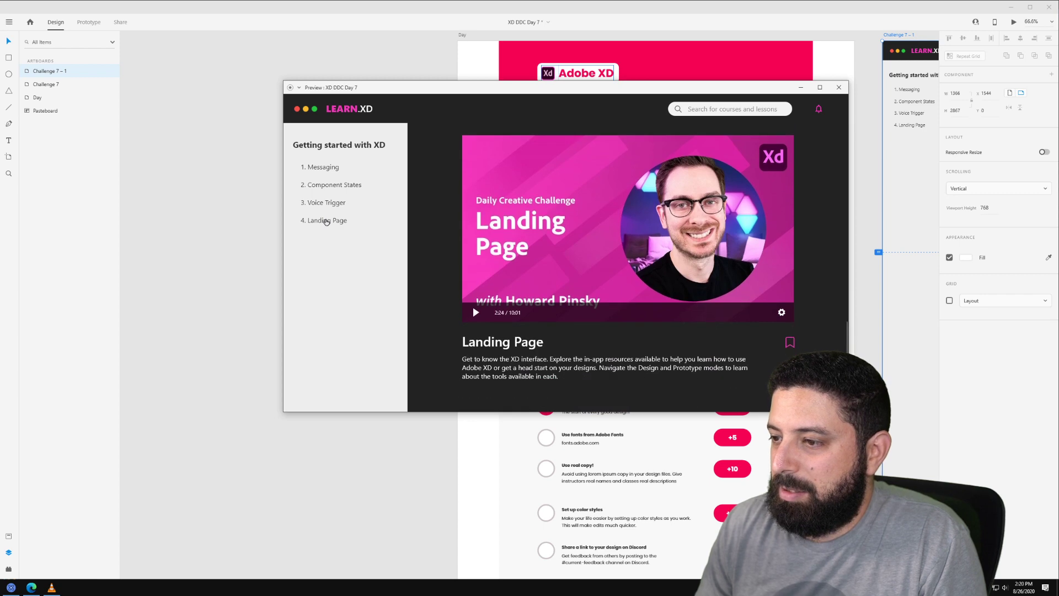
pyautogui.click(323, 204)
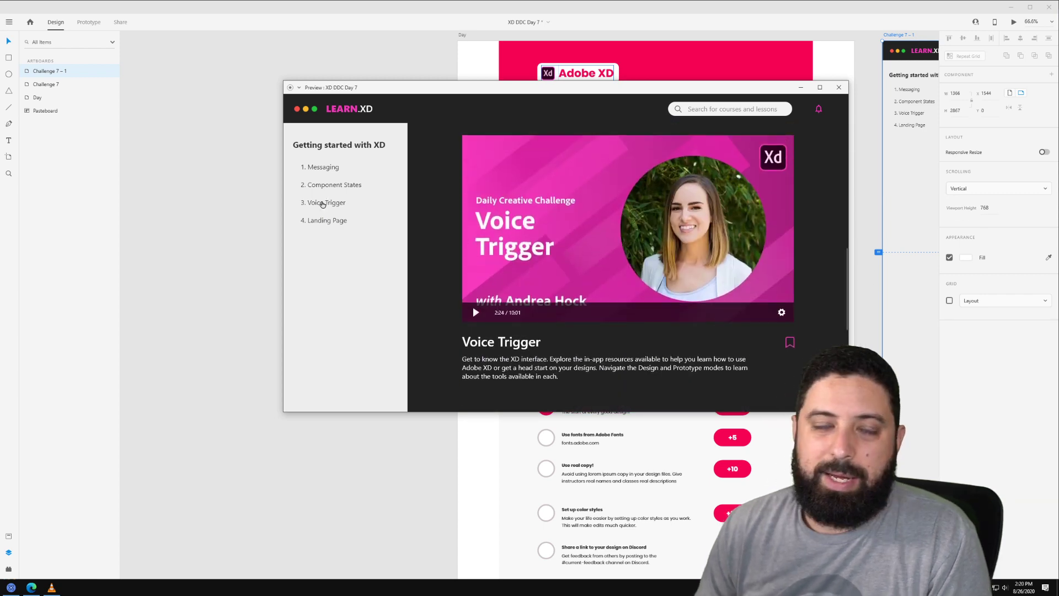
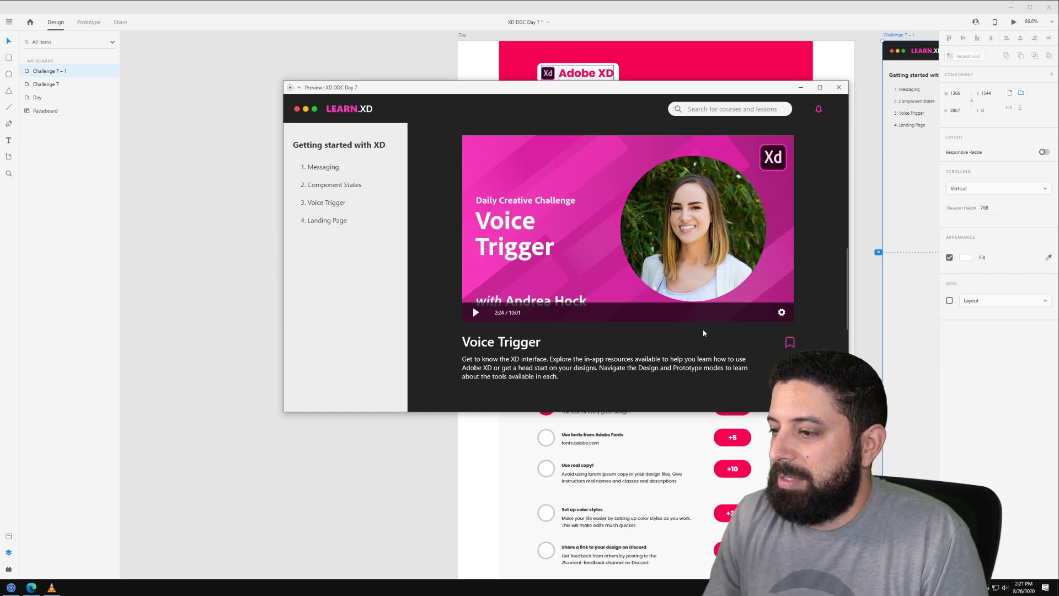
pyautogui.scroll(10, 445, 260)
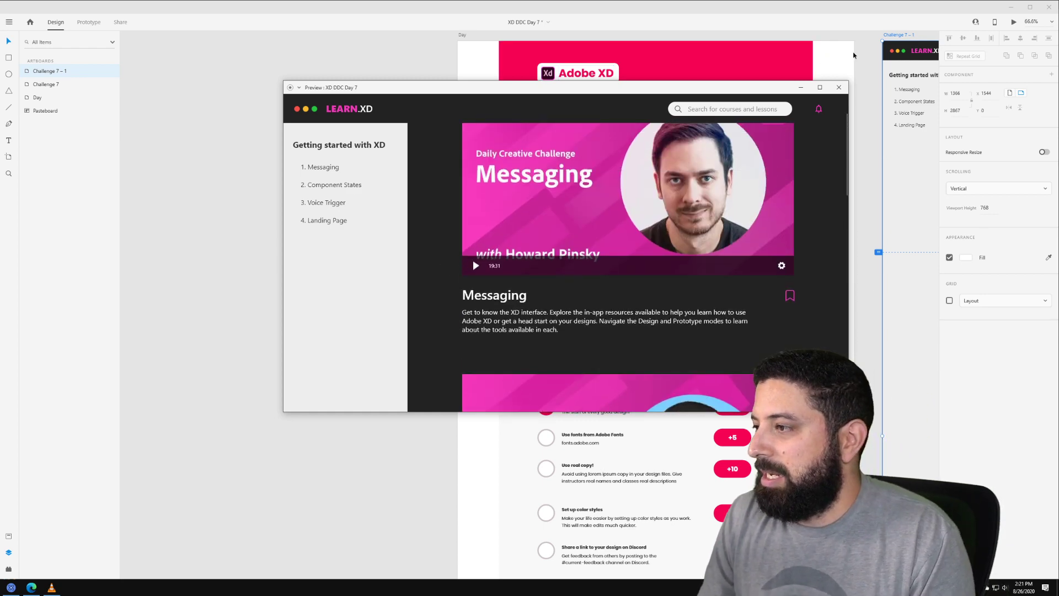
# Step: Leave the preview and return to the Challenge 7 – 1 artboard on the canvas
pyautogui.click(853, 55)
pyautogui.hscroll(10, 634, 295)
pyautogui.scroll(3, 634, 295)
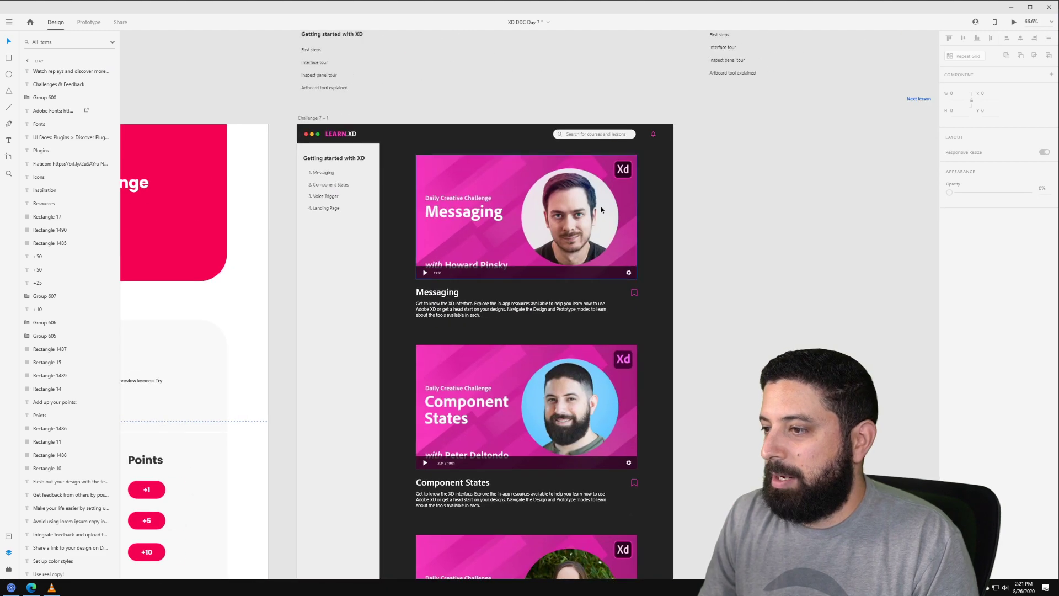
# Step: Examine the Messaging bookmark's prototype interactions in its Default and Active states, and return to Design mode
pyautogui.click(634, 294)
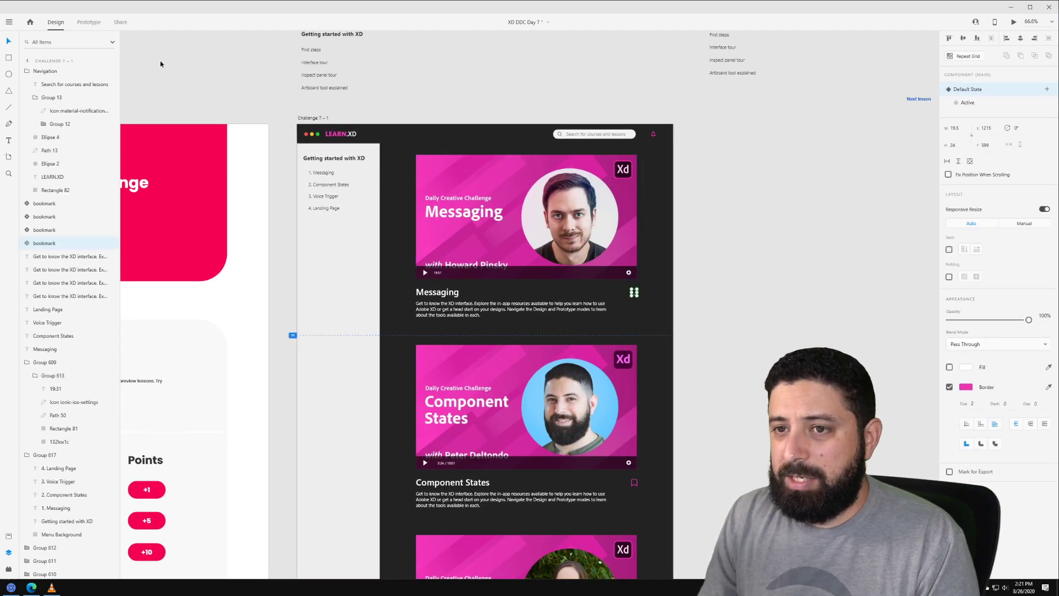
pyautogui.click(89, 23)
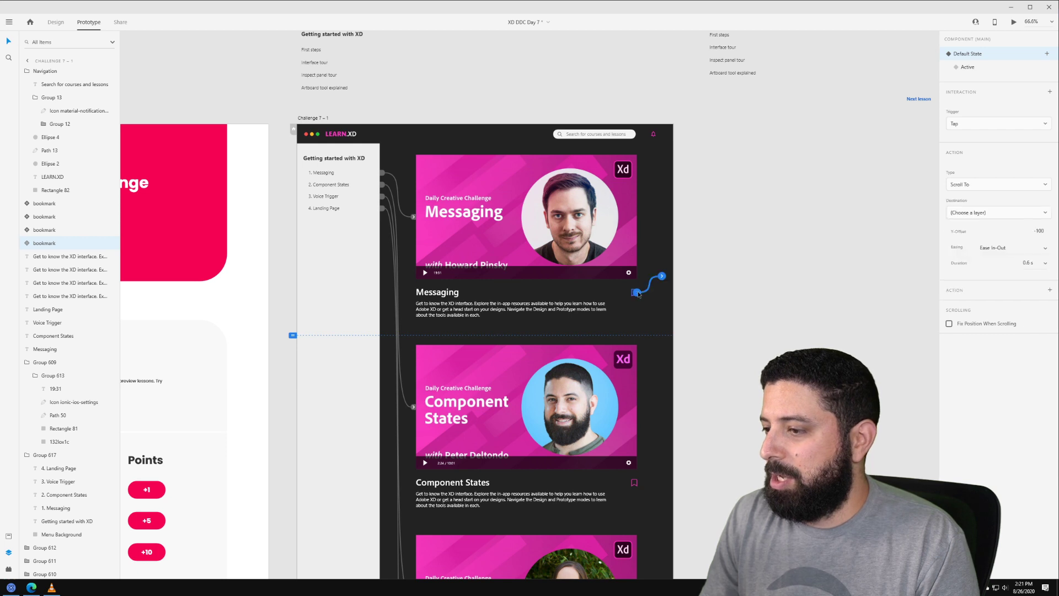
pyautogui.click(989, 69)
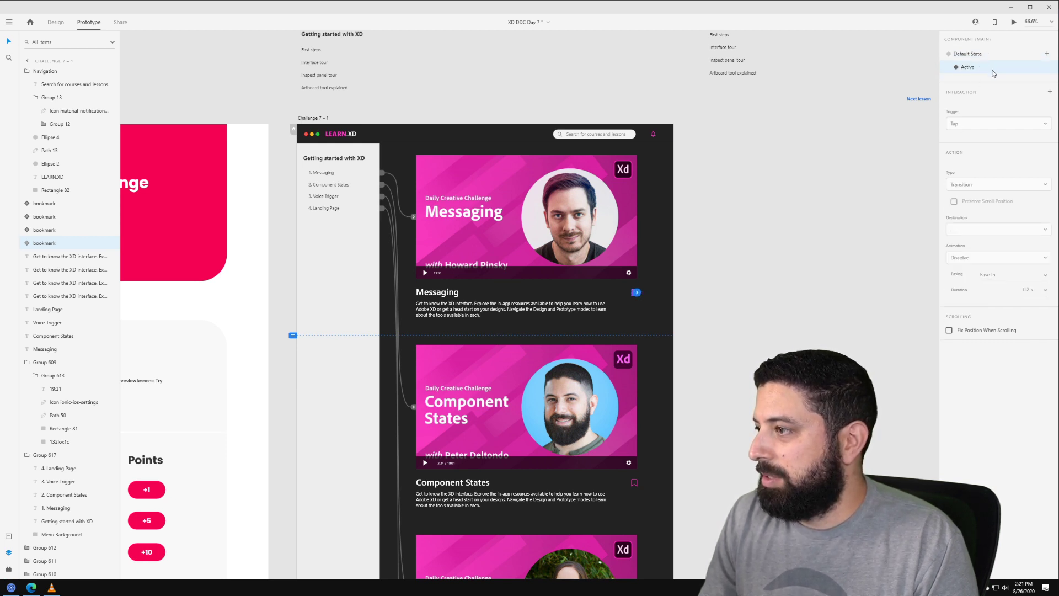
pyautogui.scroll(2, 883, 145)
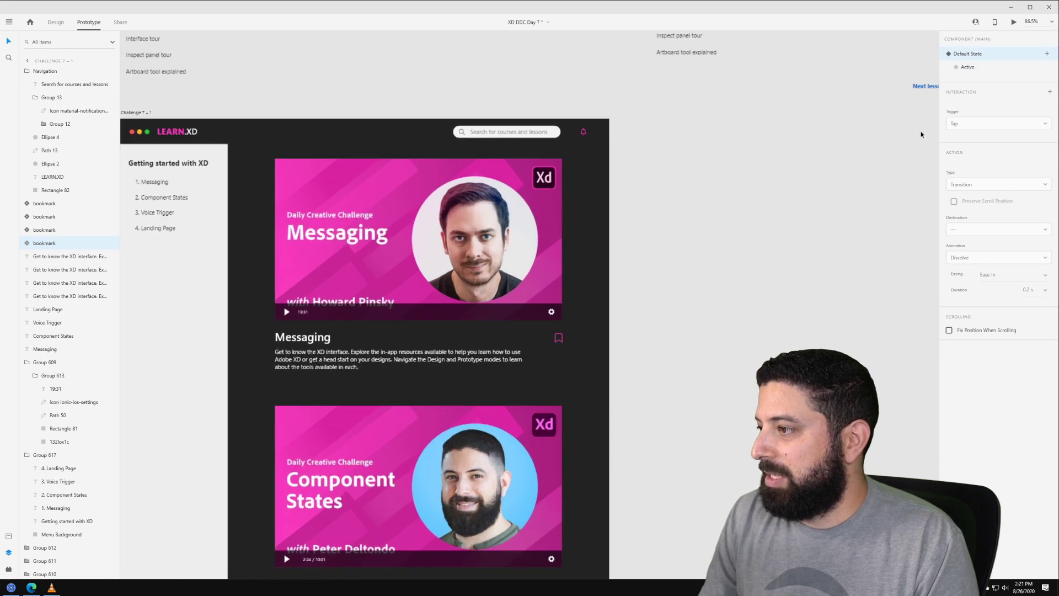
pyautogui.click(650, 142)
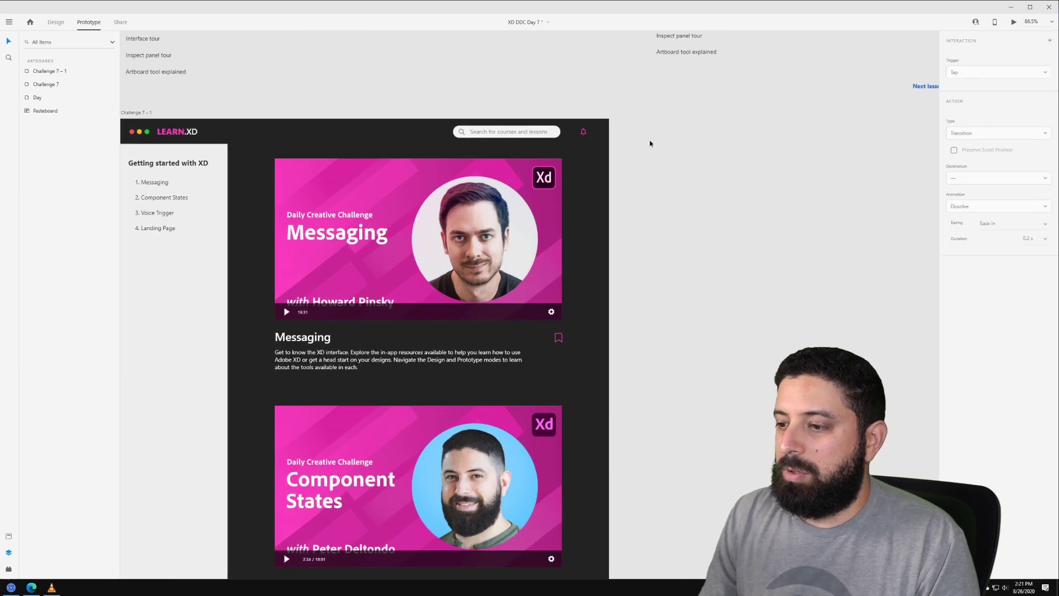
pyautogui.click(56, 22)
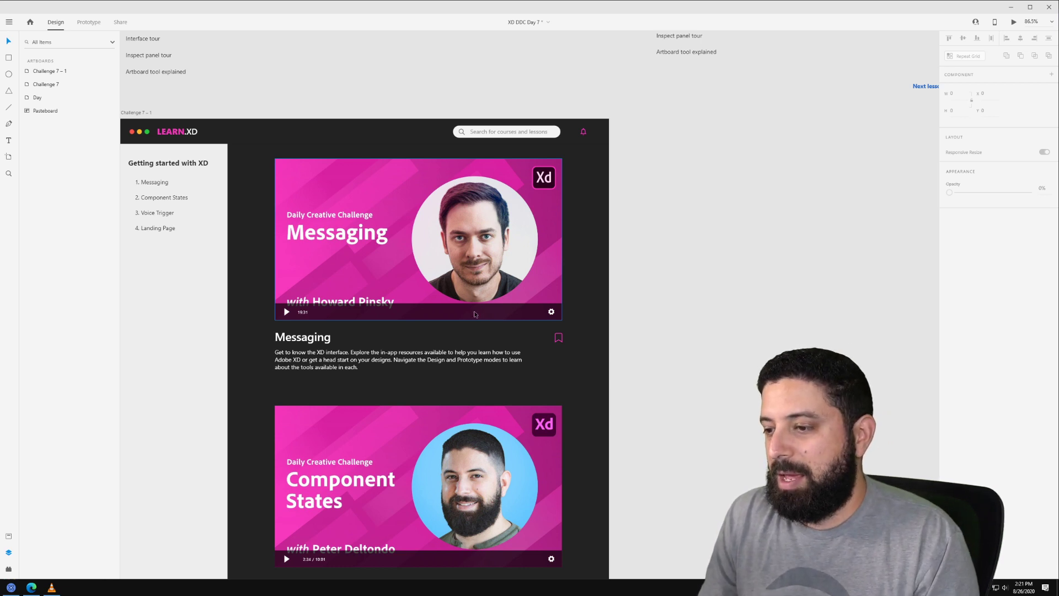
# Step: Add a "Next Lesson" text label beside the Messaging lesson's bookmark icon
pyautogui.click(330, 368)
pyautogui.moveTo(673, 398); pyautogui.dragTo(825, 298)
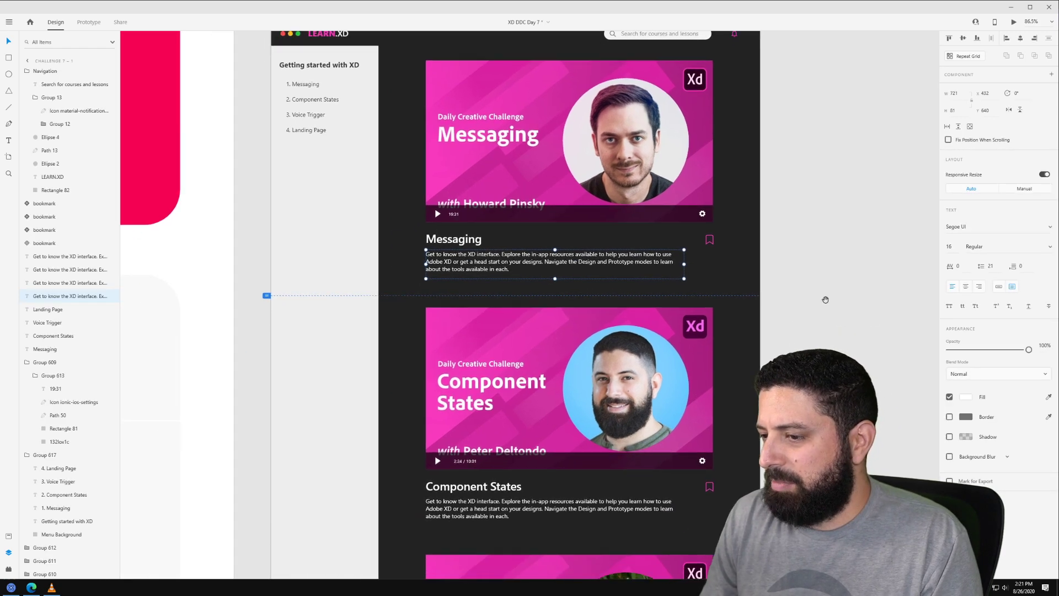
pyautogui.scroll(2, 773, 255)
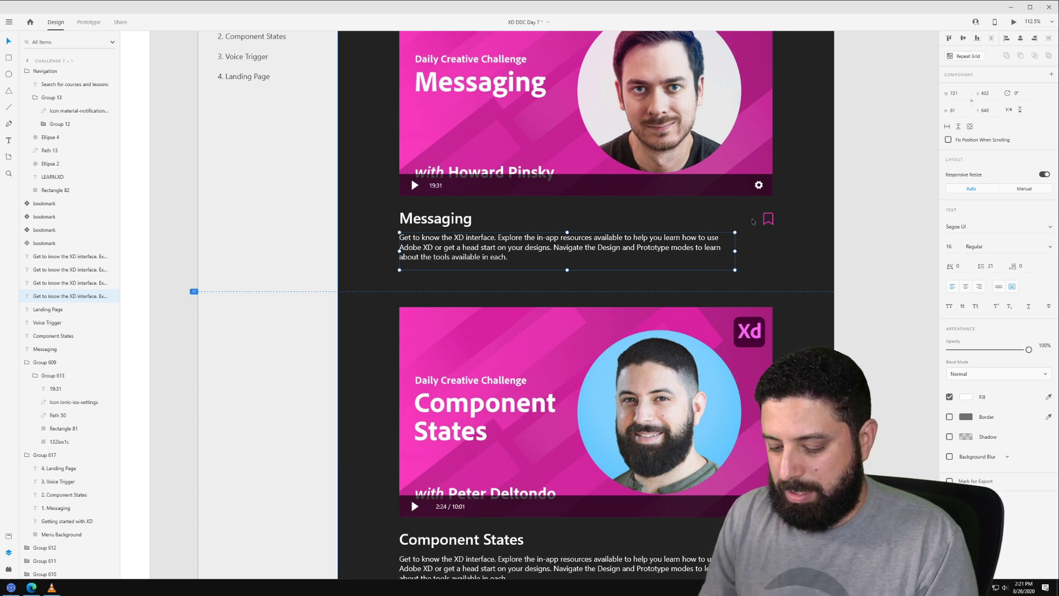
pyautogui.press('t')
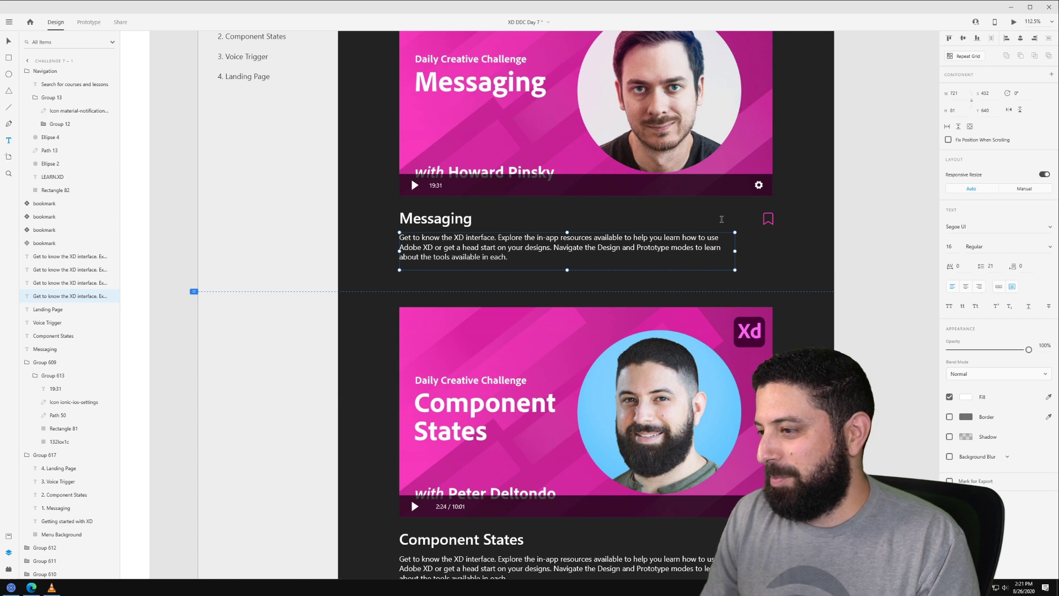
pyautogui.click(721, 219)
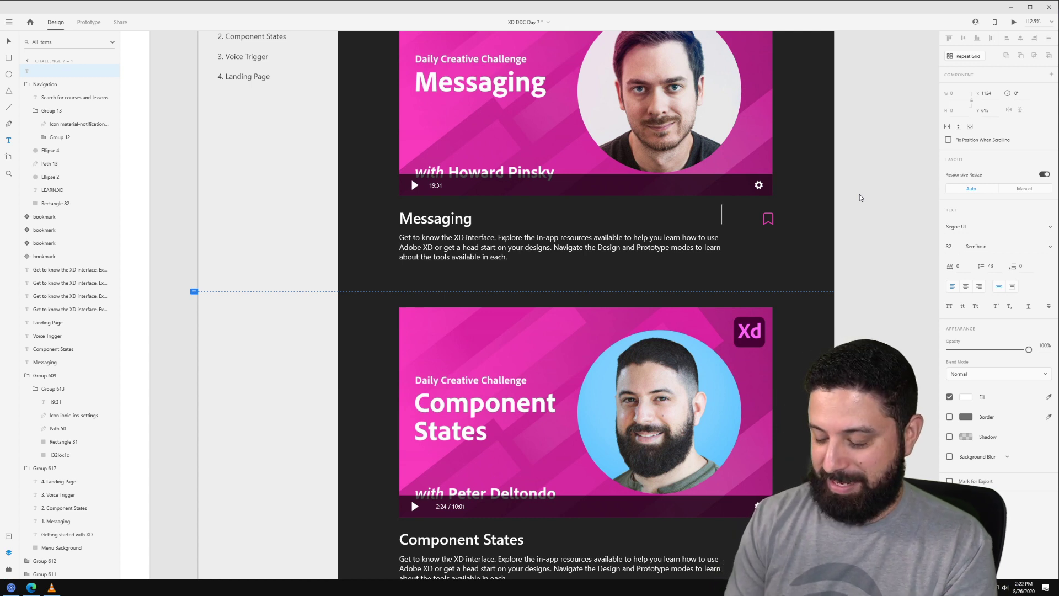
pyautogui.write('Ski')
pyautogui.hotkey('ctrl', 'a')
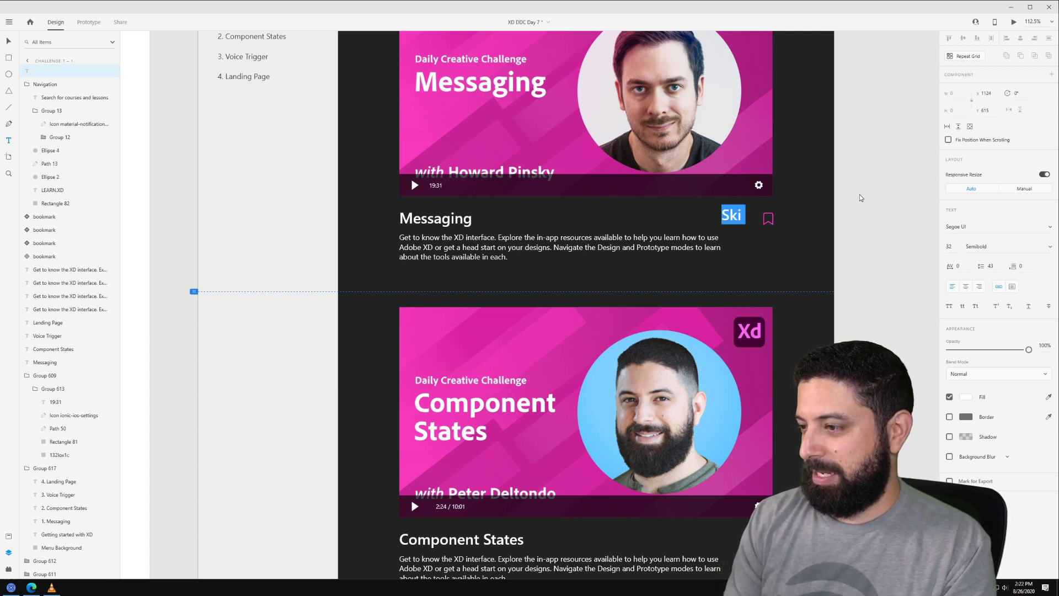
pyautogui.write('Next Lesson')
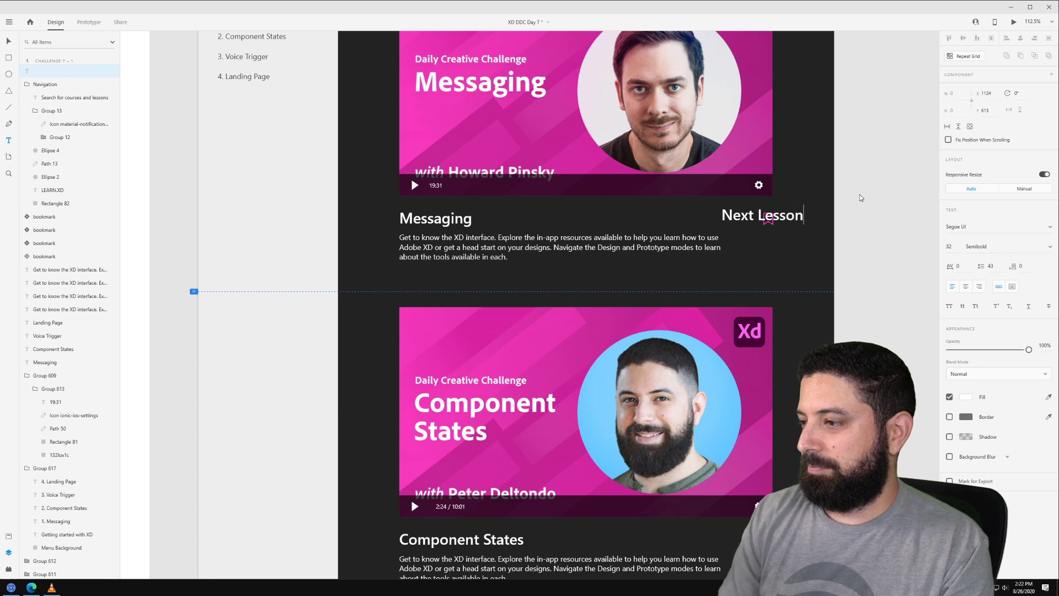
pyautogui.click(10, 42)
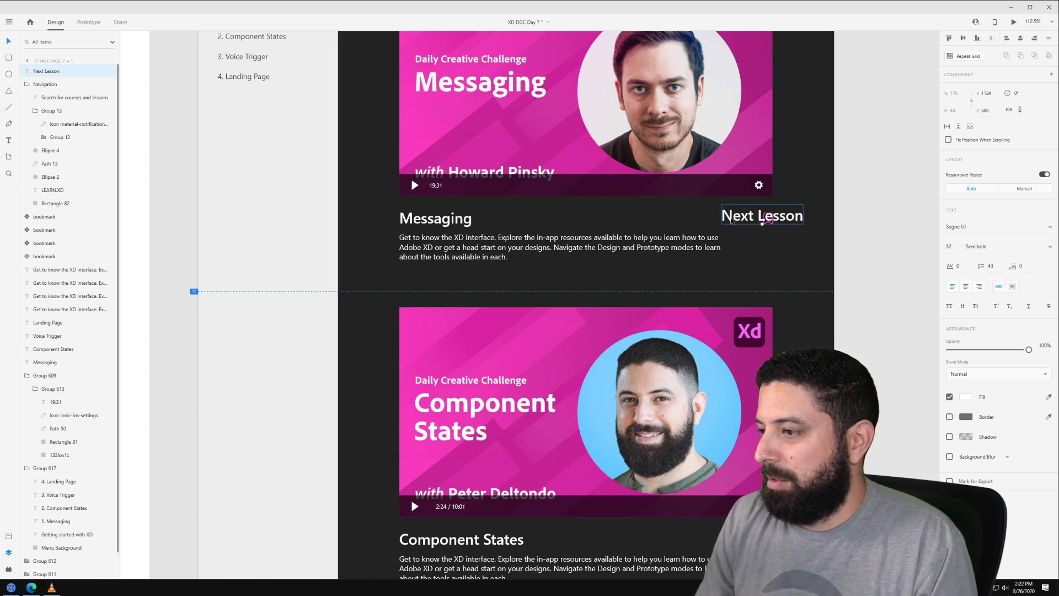
# Step: Set the Next Lesson label's font size to 14 and place it just before the Messaging bookmark, in line with the lesson title
pyautogui.moveTo(733, 218); pyautogui.dragTo(679, 222)
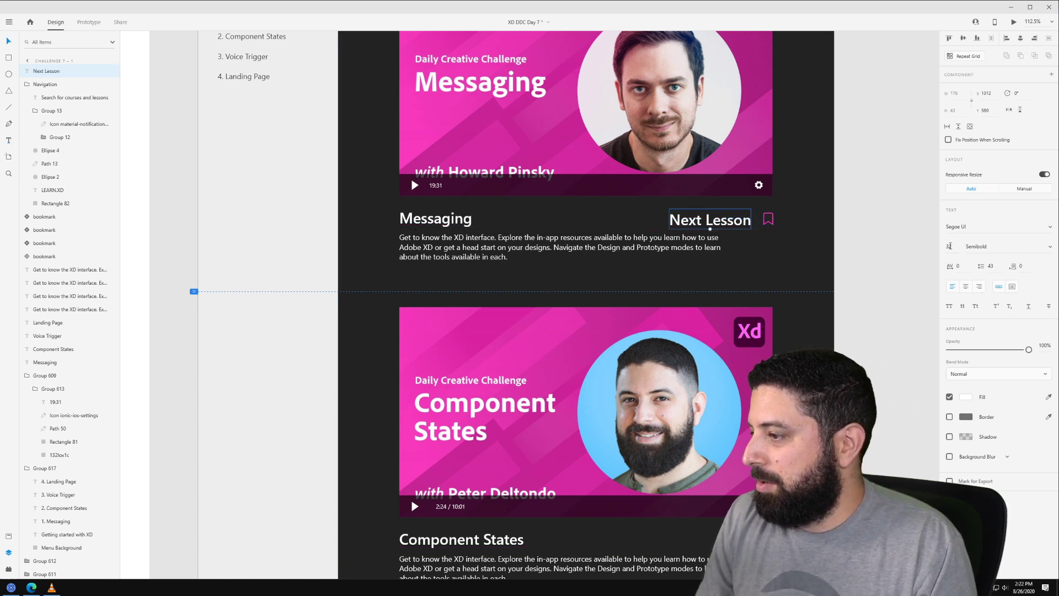
pyautogui.click(948, 246)
pyautogui.write('14')
pyautogui.press('Return')
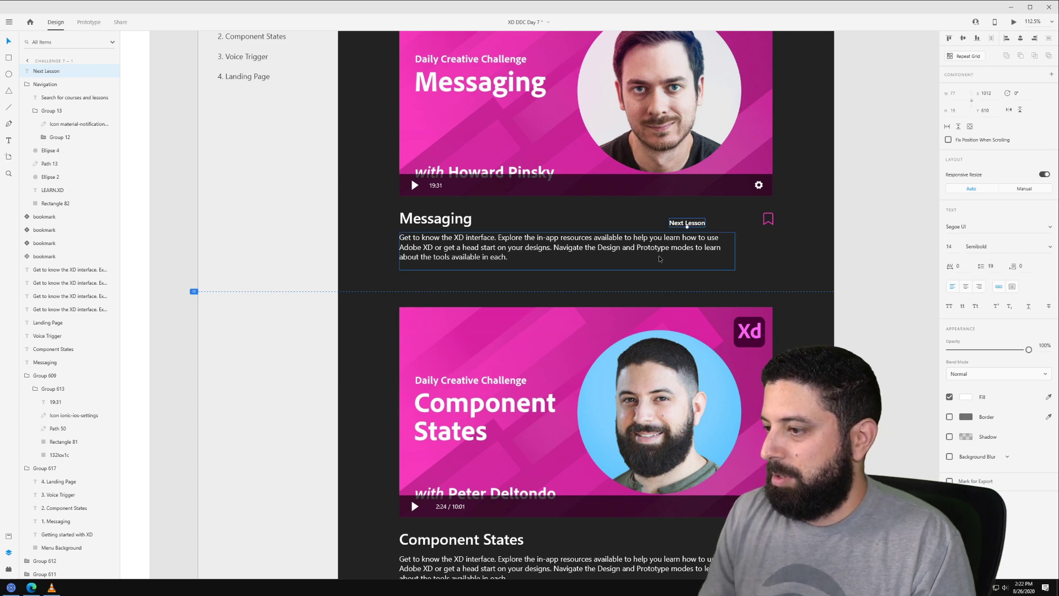
pyautogui.moveTo(685, 223); pyautogui.dragTo(748, 222)
pyautogui.scroll(5, 742, 221)
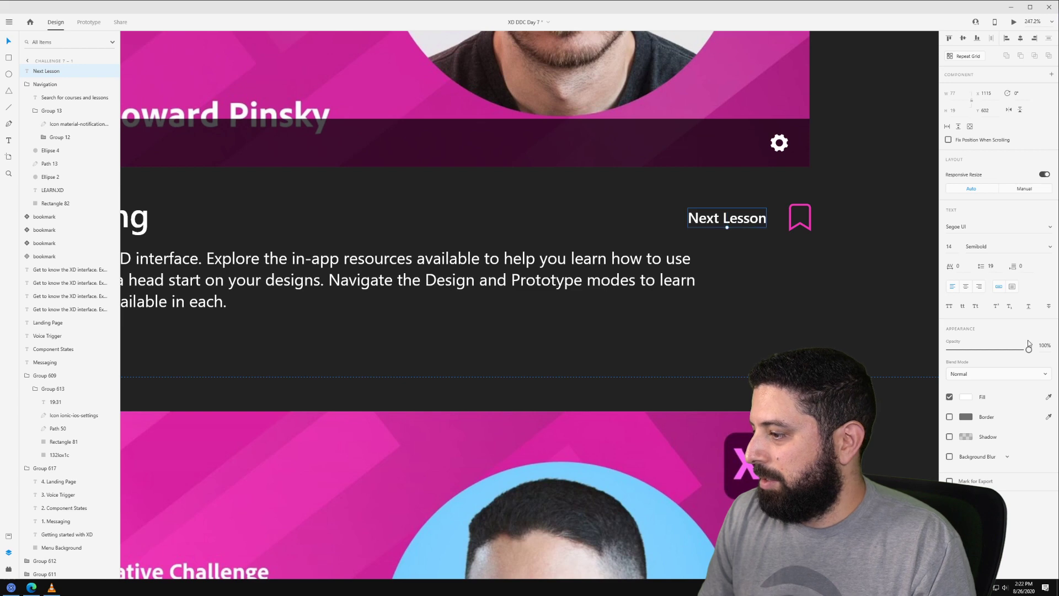
# Step: Try the bookmark's pink as the fill colour of the Next Lesson label, and undo the colour change
pyautogui.click(1048, 397)
pyautogui.click(790, 217)
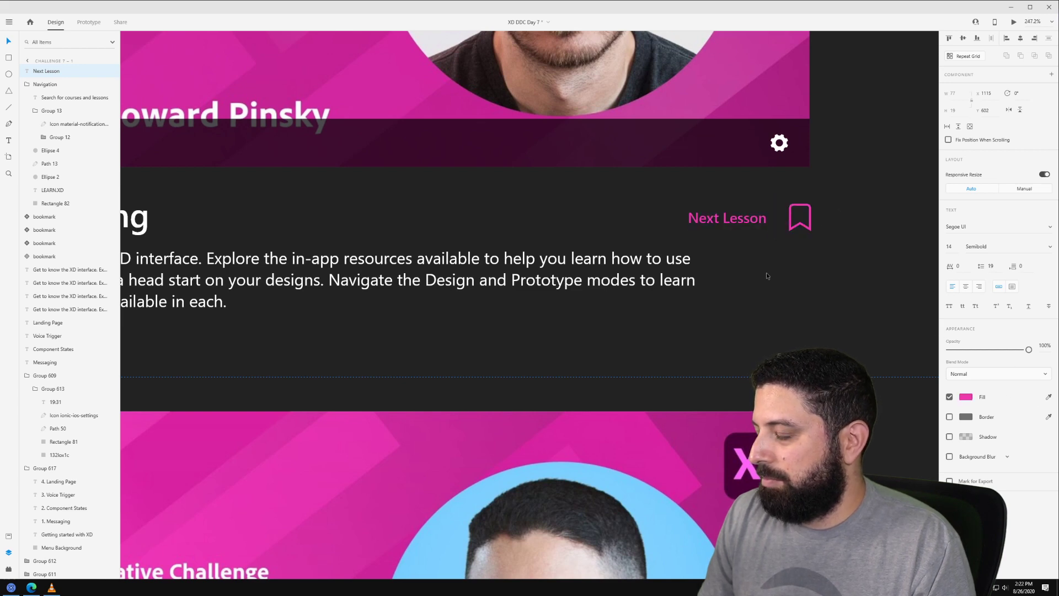
pyautogui.click(769, 274)
pyautogui.scroll(-5, 769, 274)
pyautogui.hotkey('ctrl', 'z')
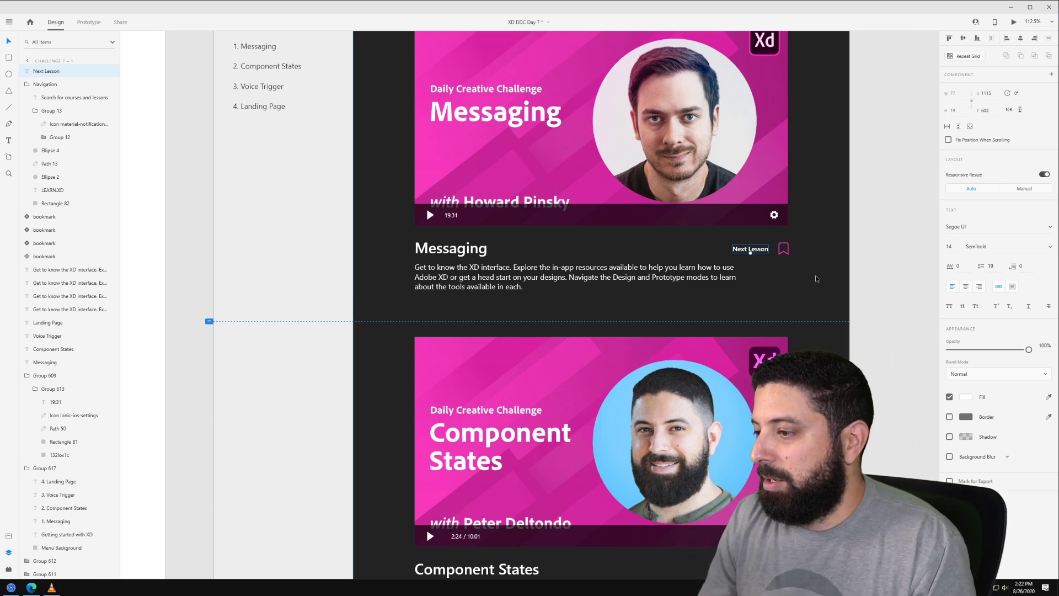
# Step: Duplicate the Next Lesson label beside the bookmarks of the Component States, Voice Trigger and Landing Page lessons
pyautogui.scroll(-3, 815, 276)
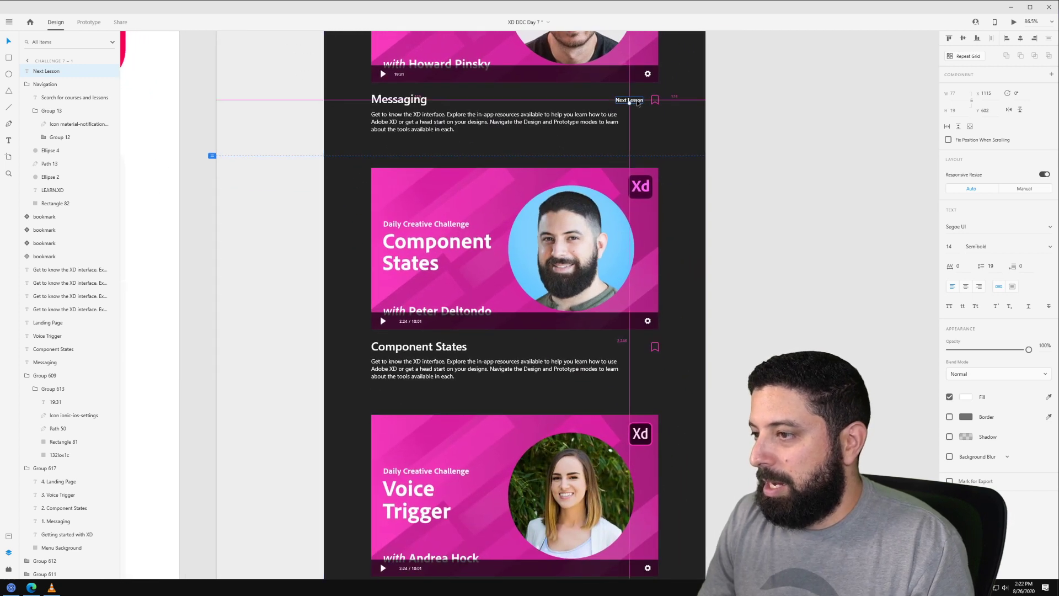
pyautogui.moveTo(629, 101); pyautogui.dragTo(642, 349)
pyautogui.scroll(-4, 642, 349)
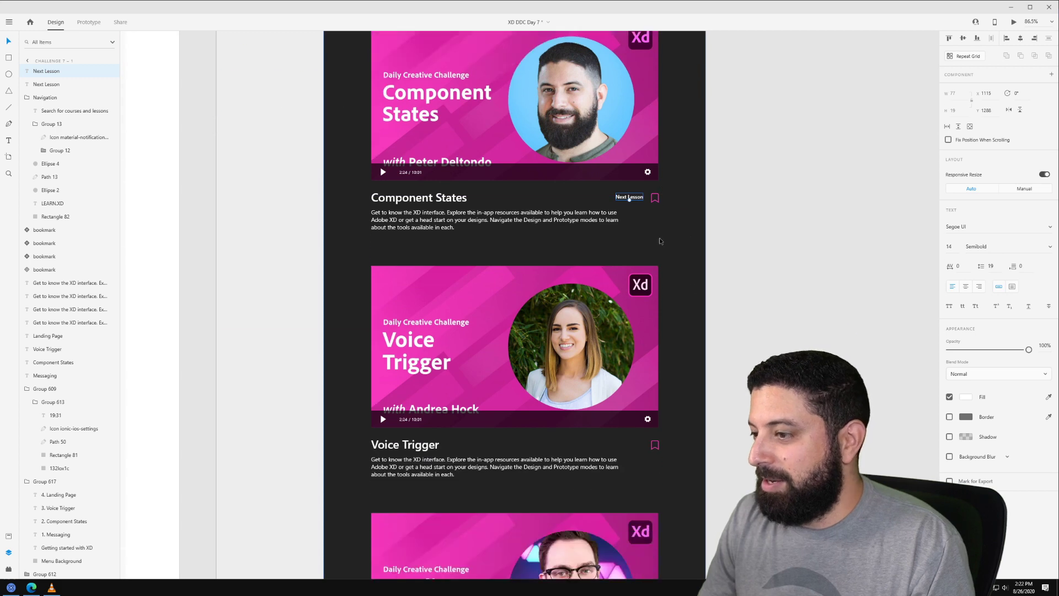
pyautogui.moveTo(635, 149); pyautogui.dragTo(635, 395)
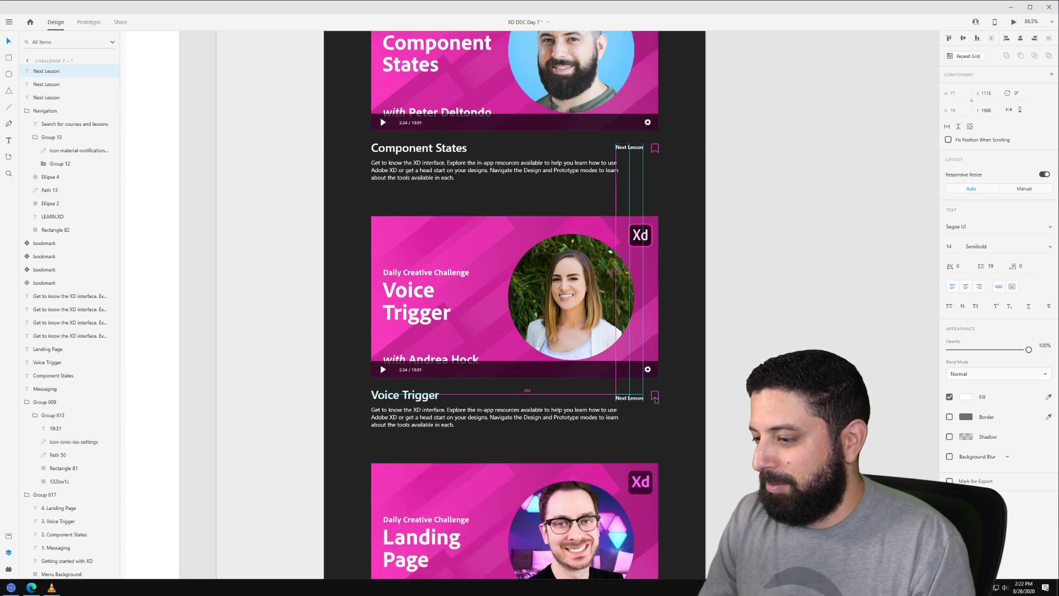
pyautogui.scroll(-3, 657, 395)
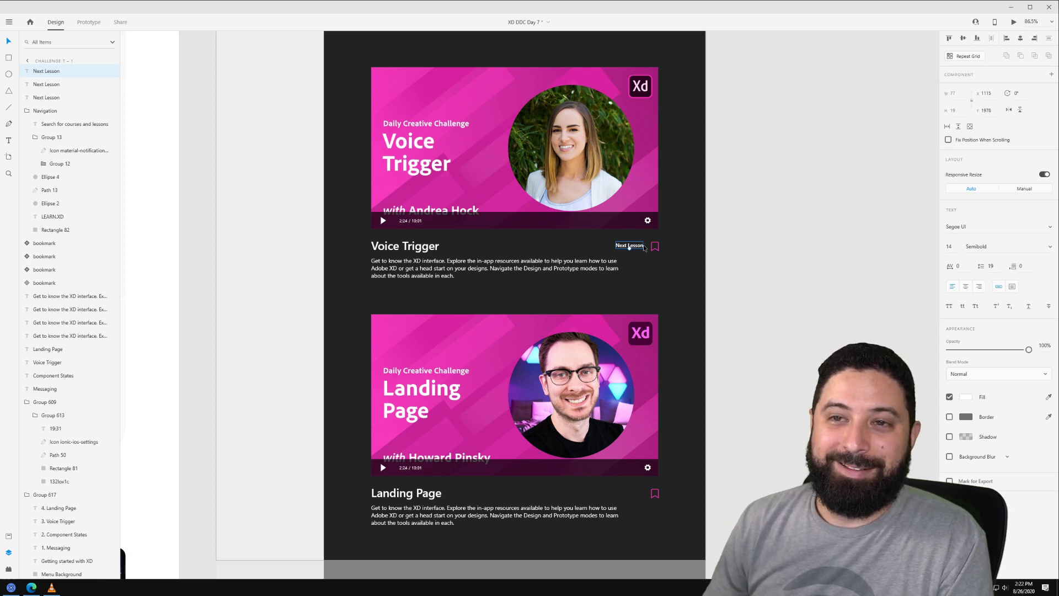
pyautogui.moveTo(644, 247); pyautogui.dragTo(643, 494)
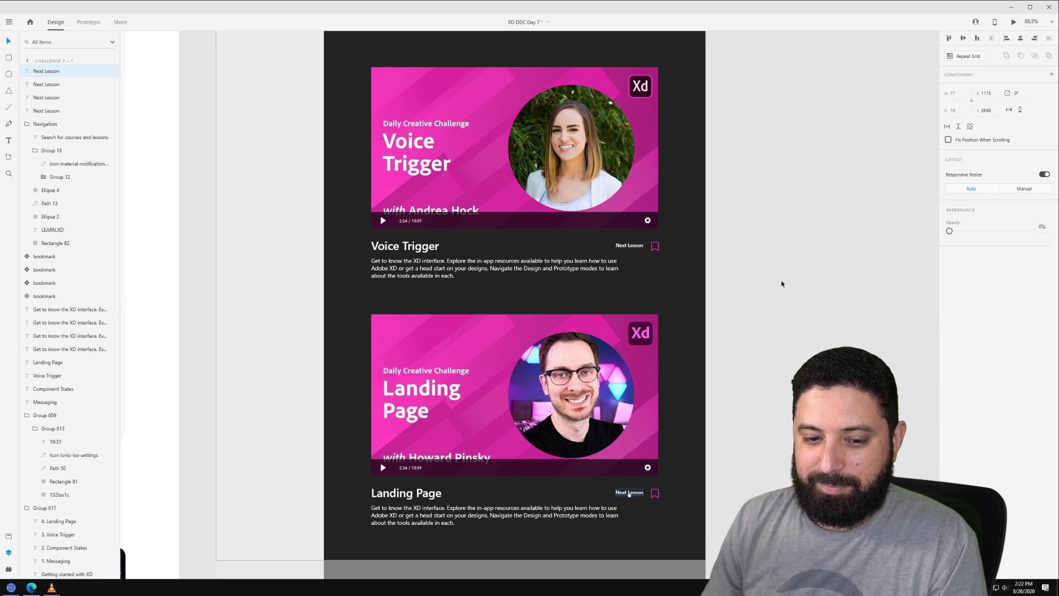
pyautogui.click(719, 251)
# Step: In Prototype mode, link the Messaging lesson's Next Lesson label to the Component States Next Lesson label with a tap-triggered Scroll To action
pyautogui.scroll(1, 690, 246)
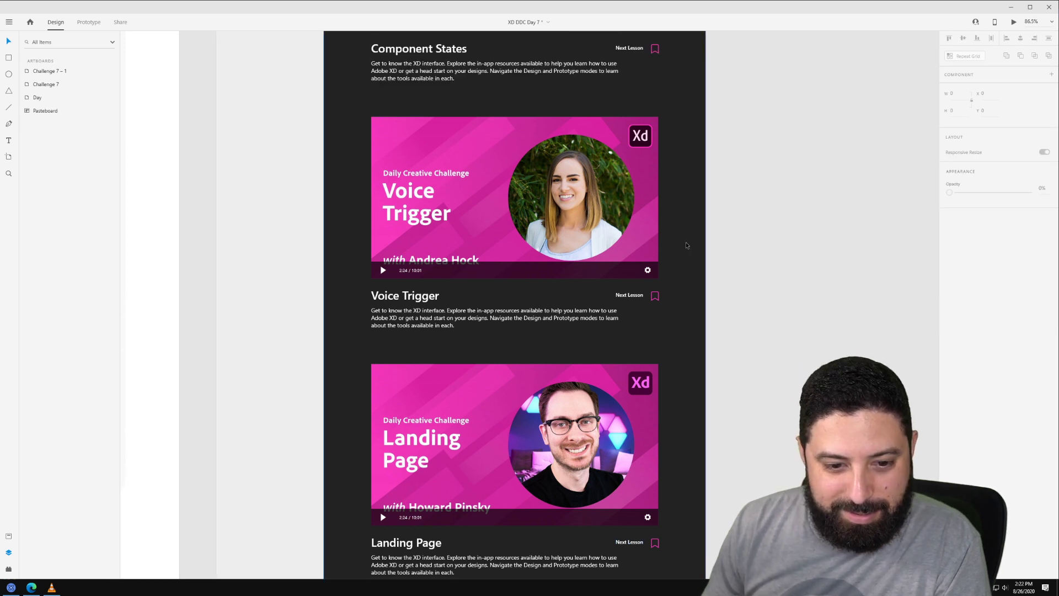
pyautogui.scroll(2, 686, 245)
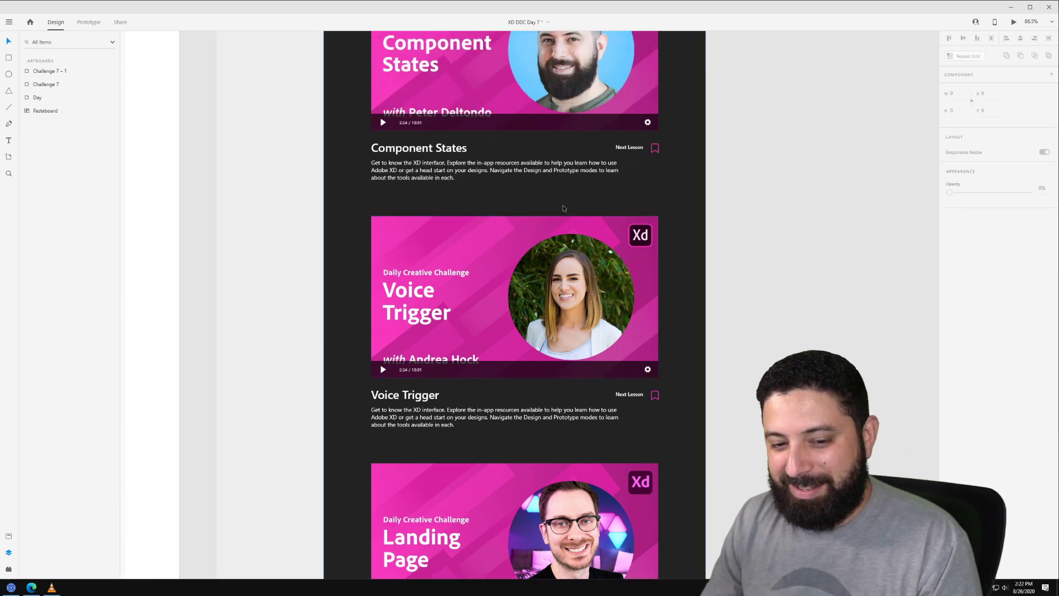
pyautogui.scroll(1, 518, 199)
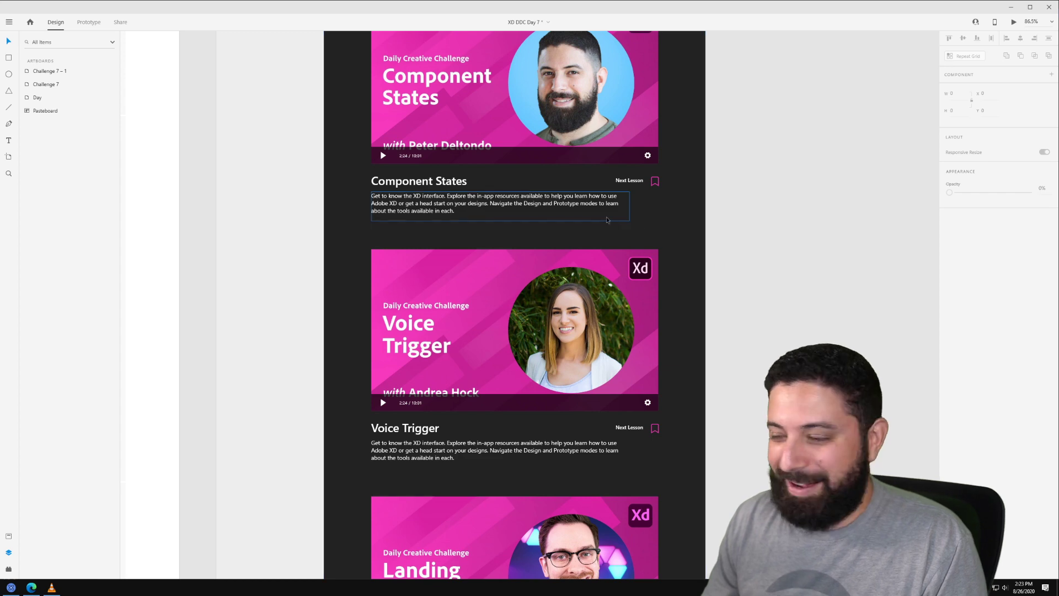
pyautogui.click(626, 181)
pyautogui.scroll(3, 626, 289)
pyautogui.scroll(2, 626, 289)
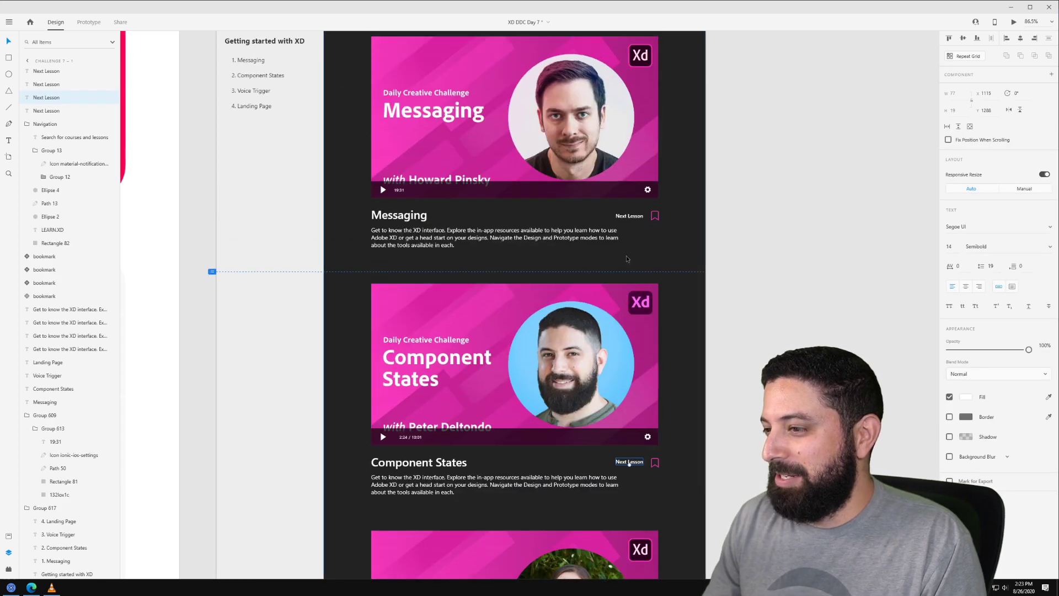
pyautogui.click(629, 216)
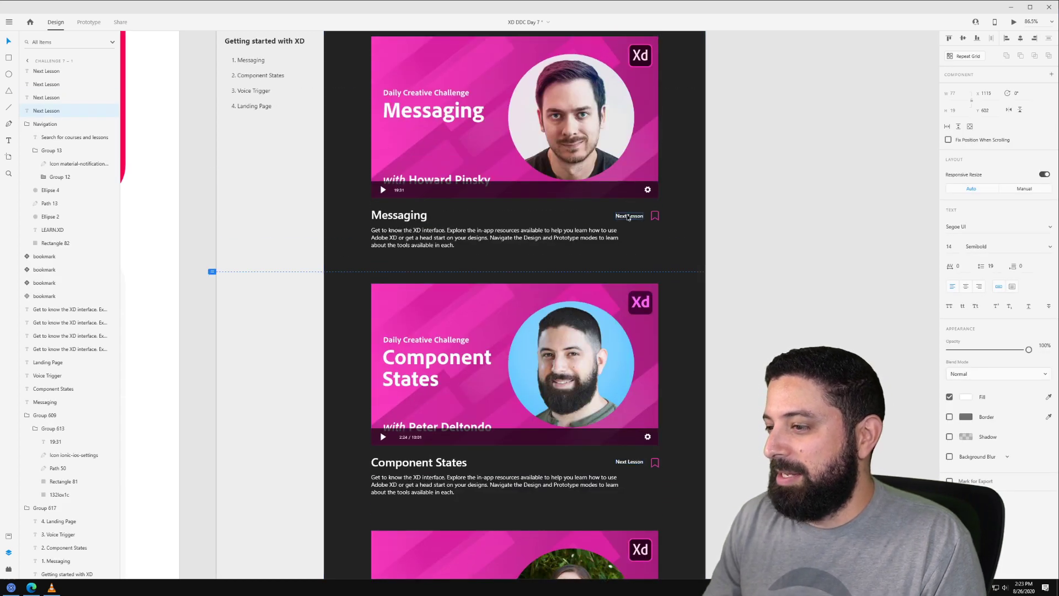
pyautogui.click(88, 22)
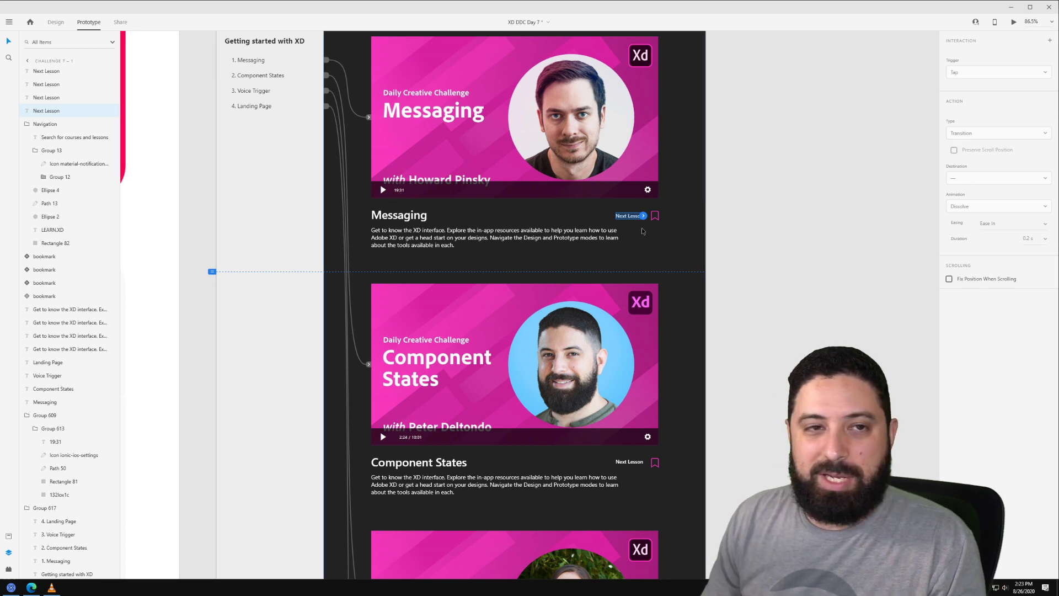
pyautogui.moveTo(643, 216); pyautogui.dragTo(628, 463)
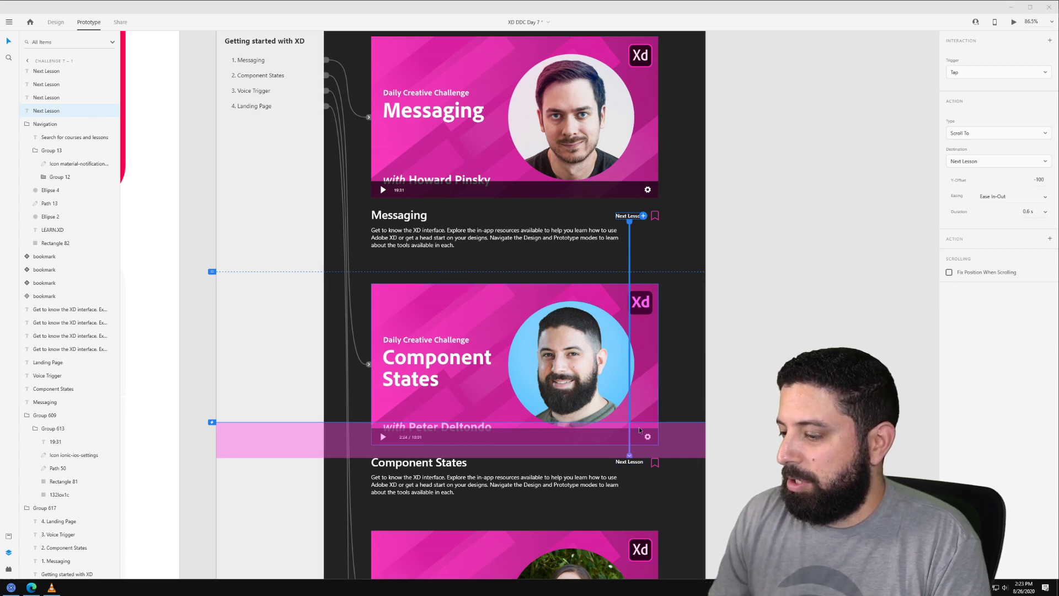
# Step: Link the Next Lesson labels of Component States and Voice Trigger each to the following lesson's label with a Scroll To action
pyautogui.scroll(-4, 792, 265)
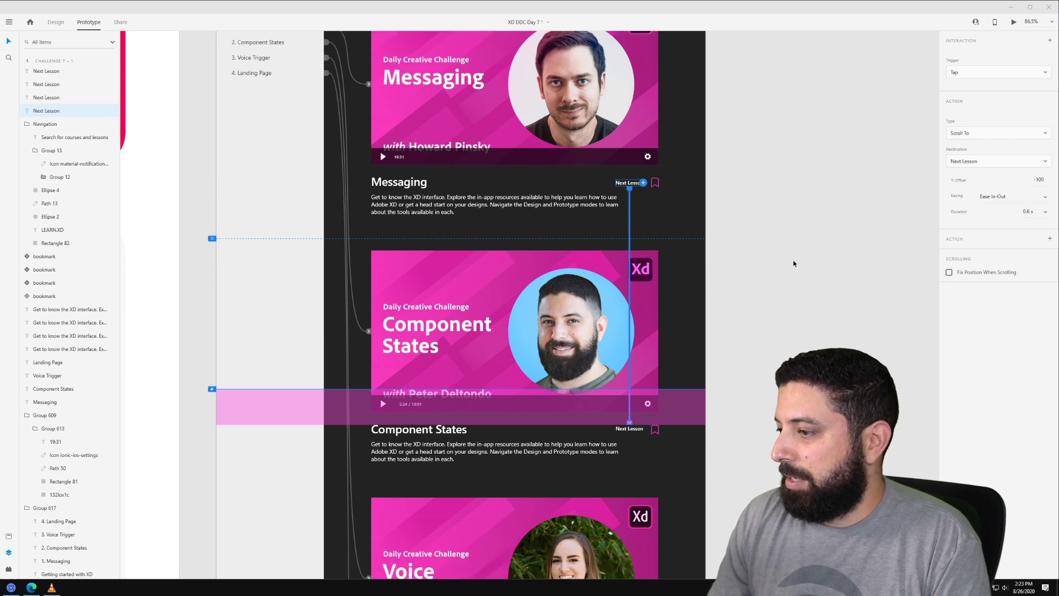
pyautogui.click(634, 263)
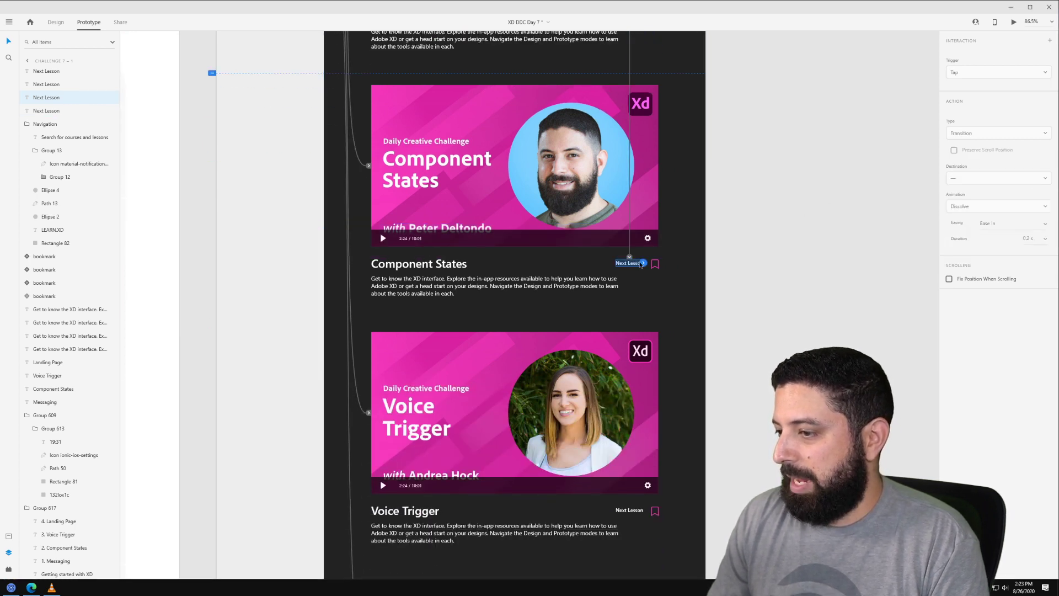
pyautogui.moveTo(644, 263); pyautogui.dragTo(635, 514)
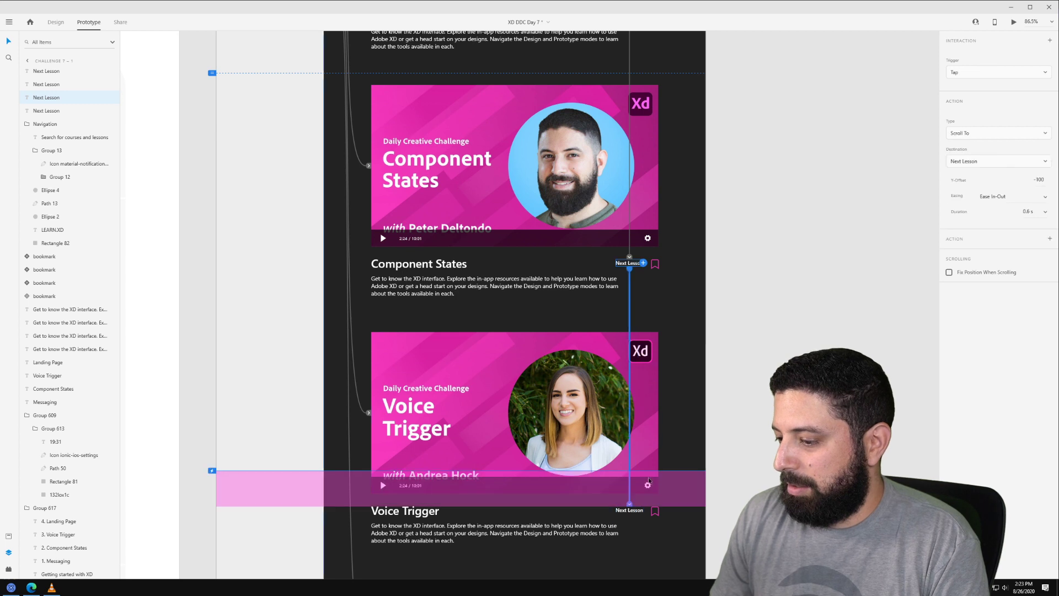
pyautogui.scroll(-4, 686, 383)
pyautogui.click(631, 312)
pyautogui.scroll(-2, 640, 287)
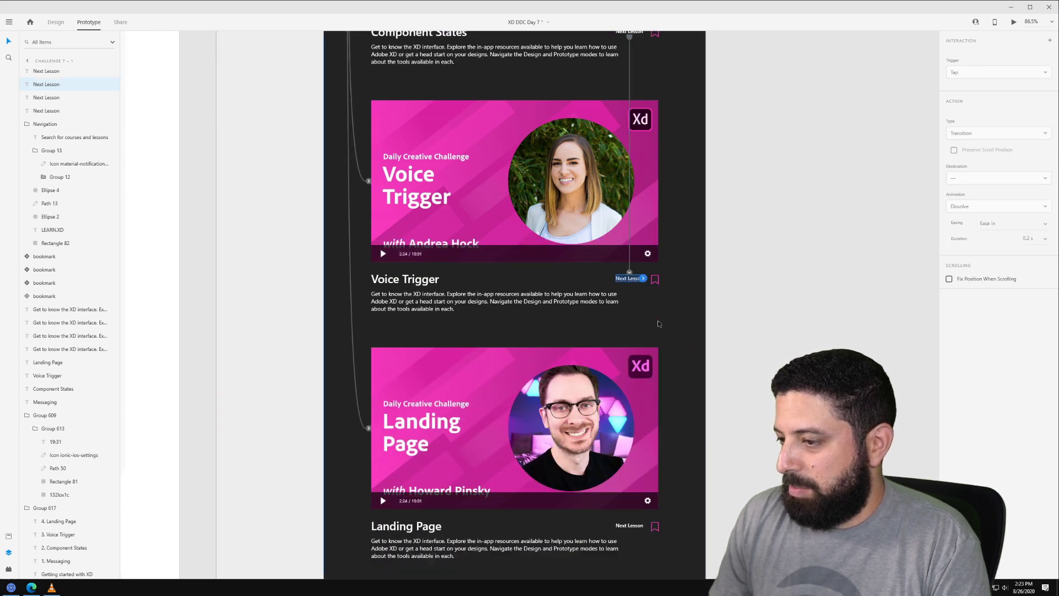
pyautogui.moveTo(643, 228); pyautogui.dragTo(634, 474)
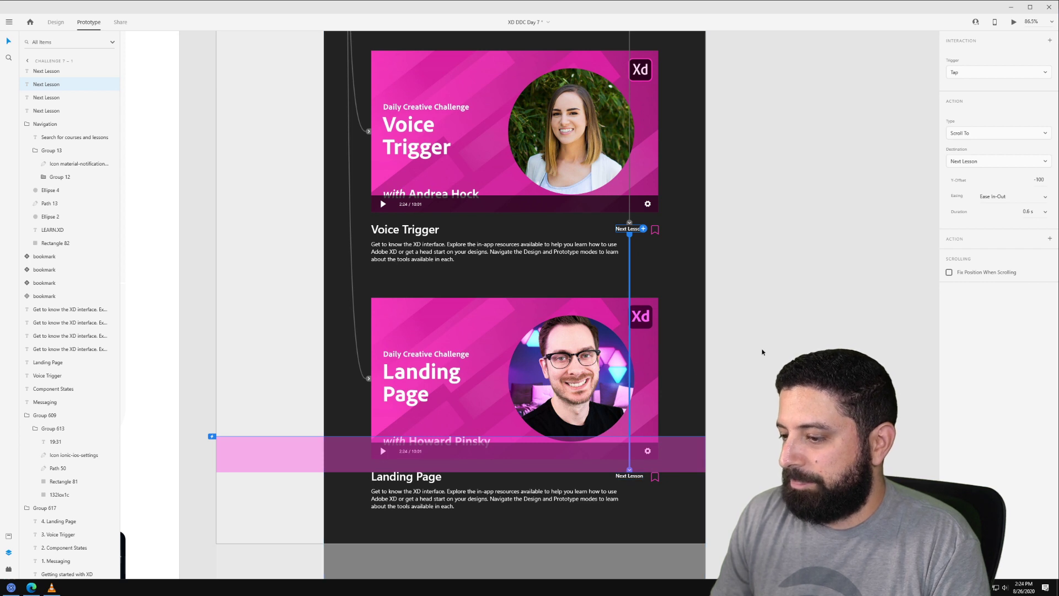
# Step: Change the Next Lesson label beside the Landing Page lesson's bookmark to read First Lesson
pyautogui.click(762, 351)
pyautogui.scroll(-1, 758, 350)
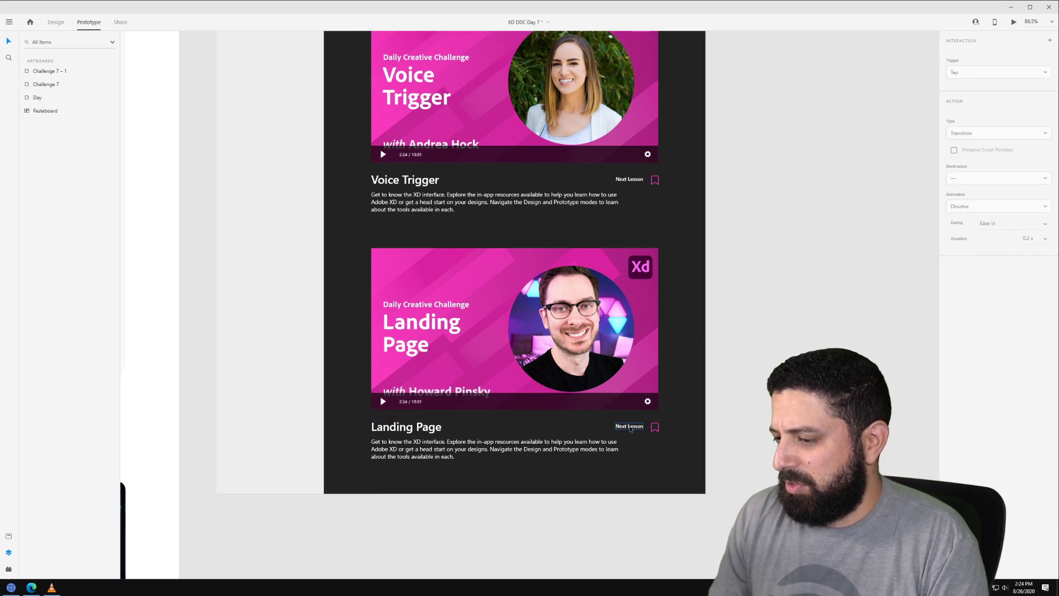
pyautogui.click(630, 428)
pyautogui.doubleClick(629, 427)
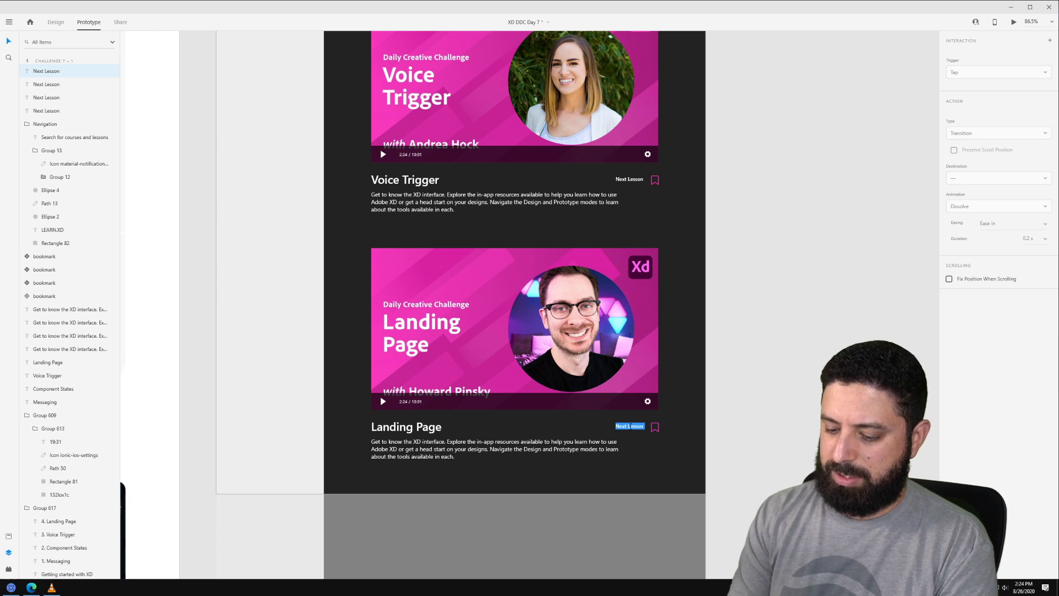
pyautogui.write('First Lesson')
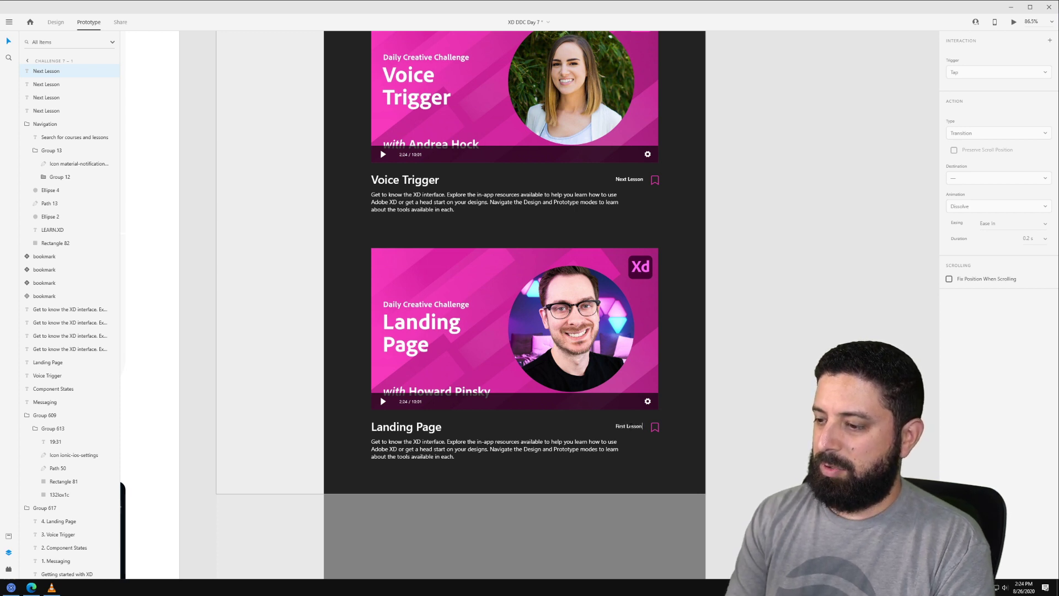
pyautogui.press('Escape')
# Step: Link the First Lesson label to the Messaging lesson's video card with a tap-triggered Scroll To action
pyautogui.scroll(1, 655, 450)
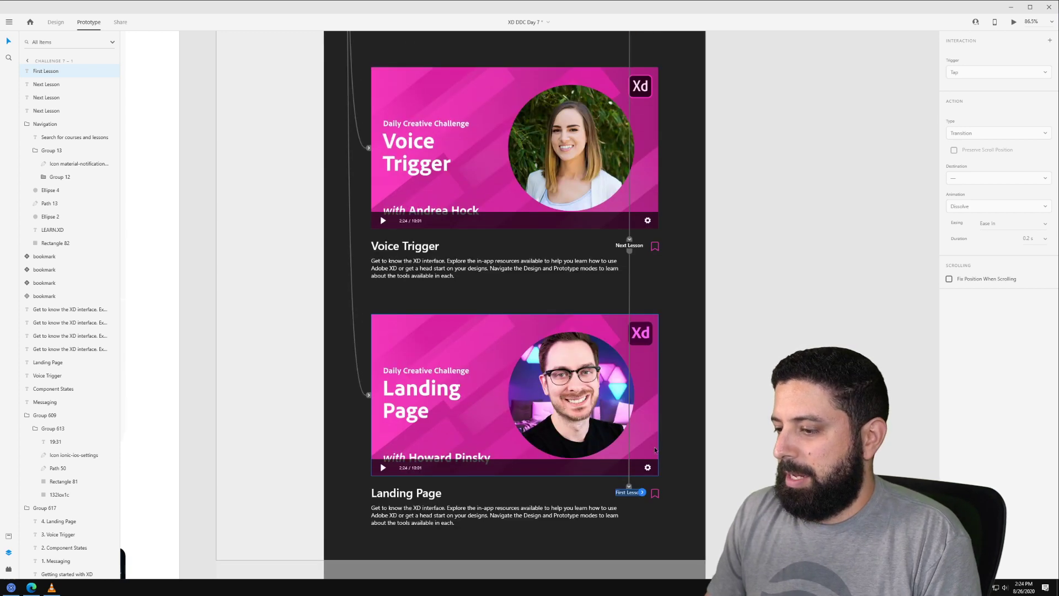
pyautogui.moveTo(643, 492); pyautogui.dragTo(569, 101)
pyautogui.scroll(-2, 644, 129)
# Step: Relink the Next Lesson labels of Messaging, Component States and Voice Trigger so each scrolls to the following lesson's video card
pyautogui.click(630, 111)
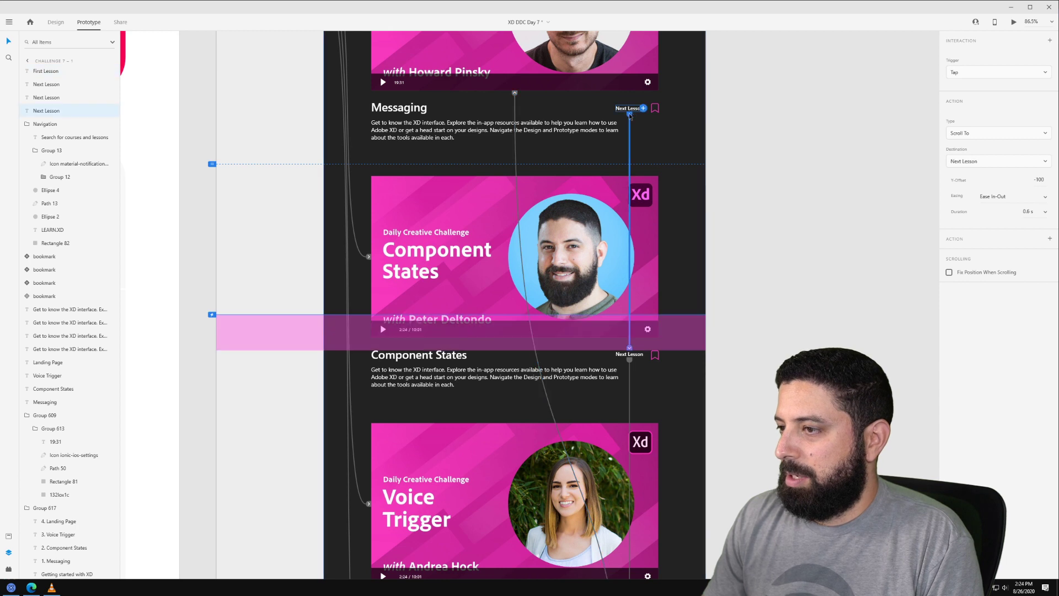
pyautogui.scroll(-2, 630, 116)
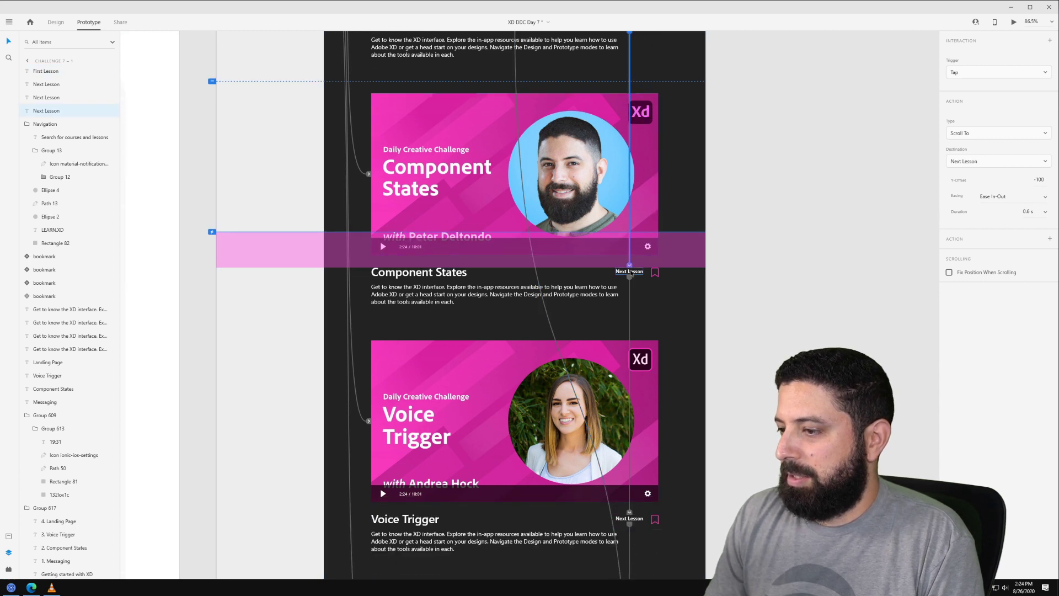
pyautogui.click(629, 271)
pyautogui.scroll(-2, 634, 270)
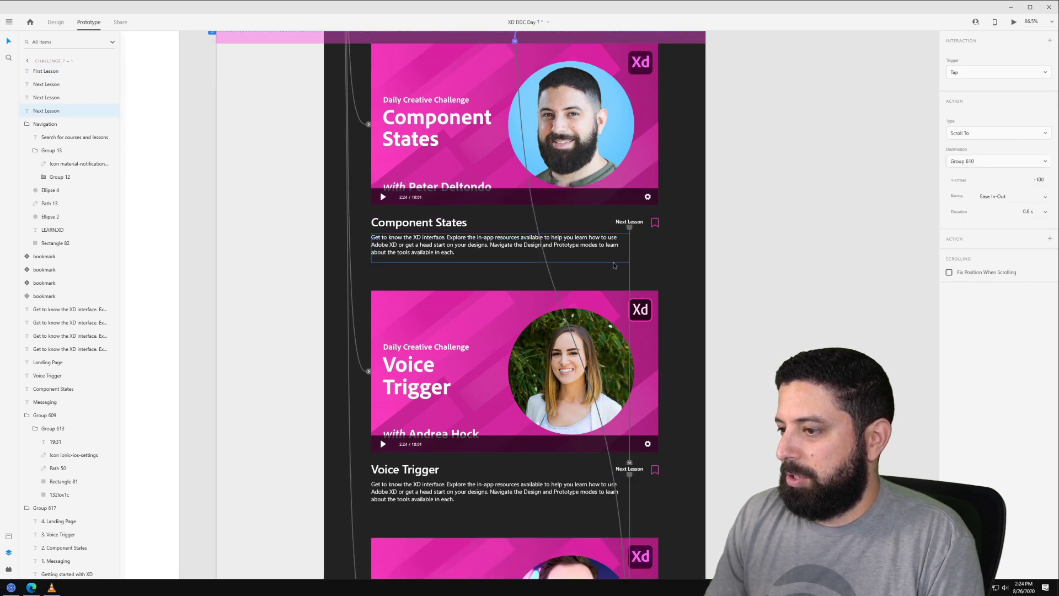
pyautogui.moveTo(635, 194); pyautogui.dragTo(516, 337)
pyautogui.scroll(-5, 607, 276)
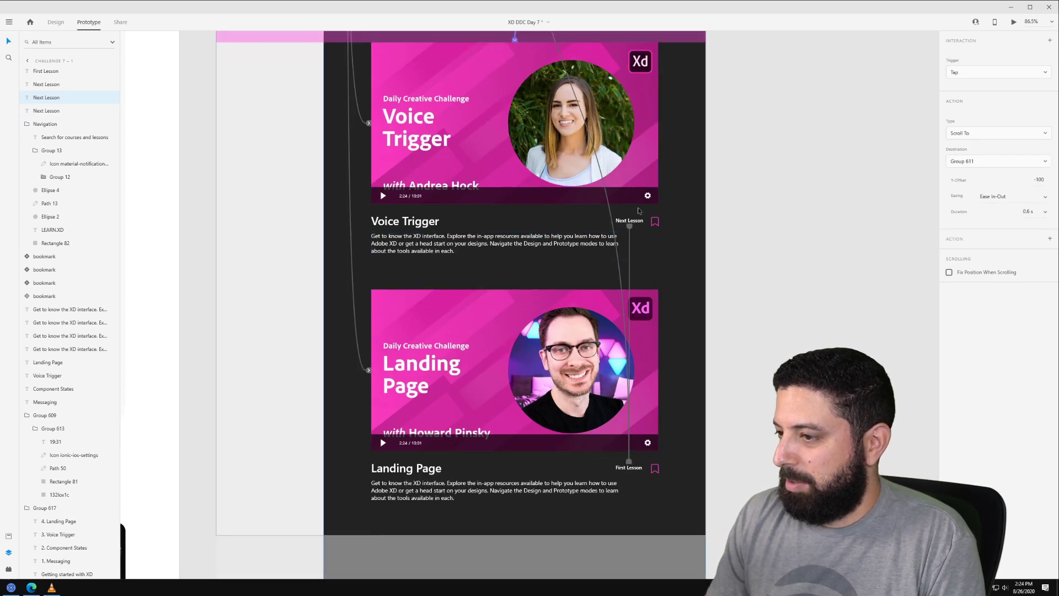
pyautogui.moveTo(631, 229); pyautogui.dragTo(524, 362)
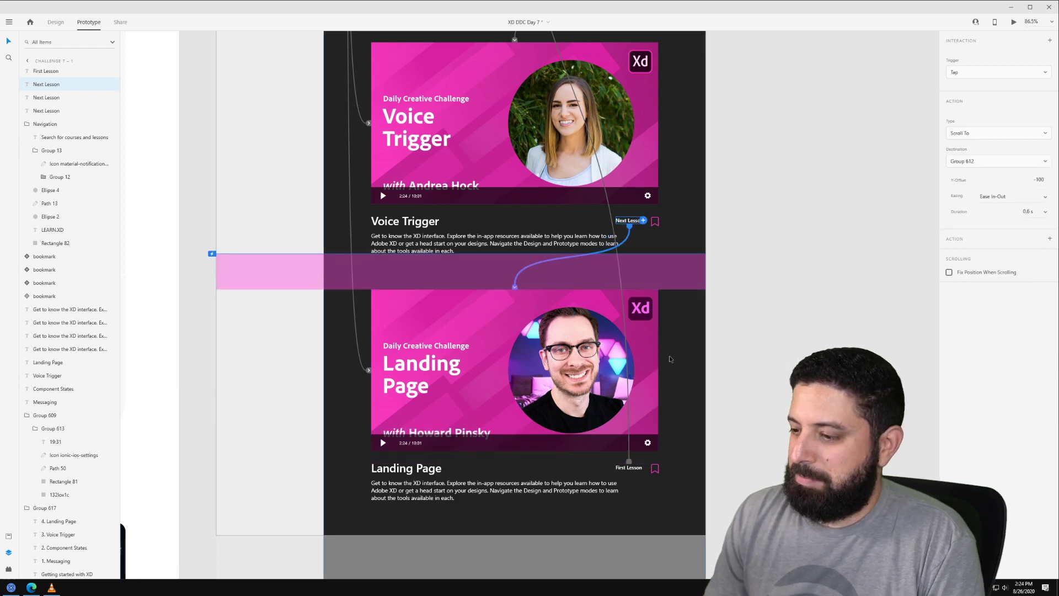
# Step: Check the First Lesson label's Scroll To link by following its connector up to its destination
pyautogui.click(629, 468)
pyautogui.scroll(6, 555, 296)
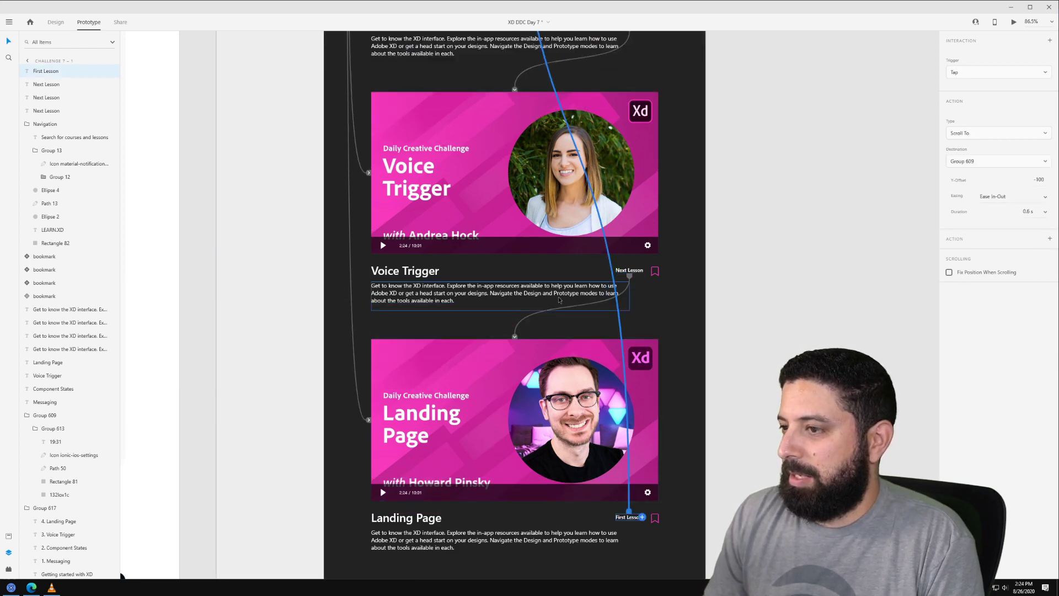
pyautogui.scroll(8, 556, 296)
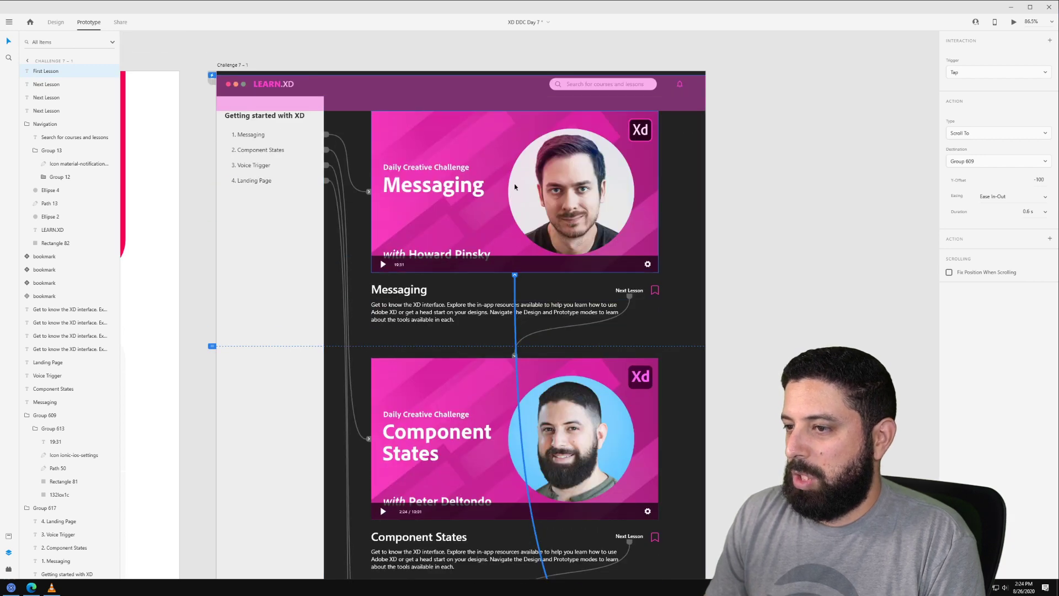
# Step: Return to Design mode and open a preview of the Challenge 7 – 1 artboard
pyautogui.click(231, 64)
pyautogui.hscroll(-10, 276, 66)
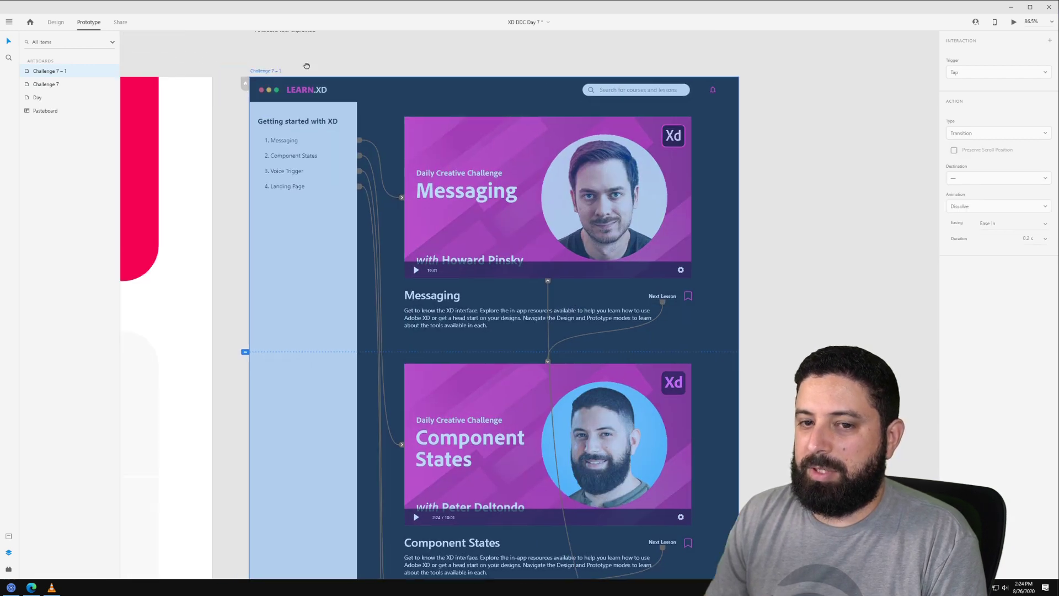
pyautogui.hscroll(-10, 311, 67)
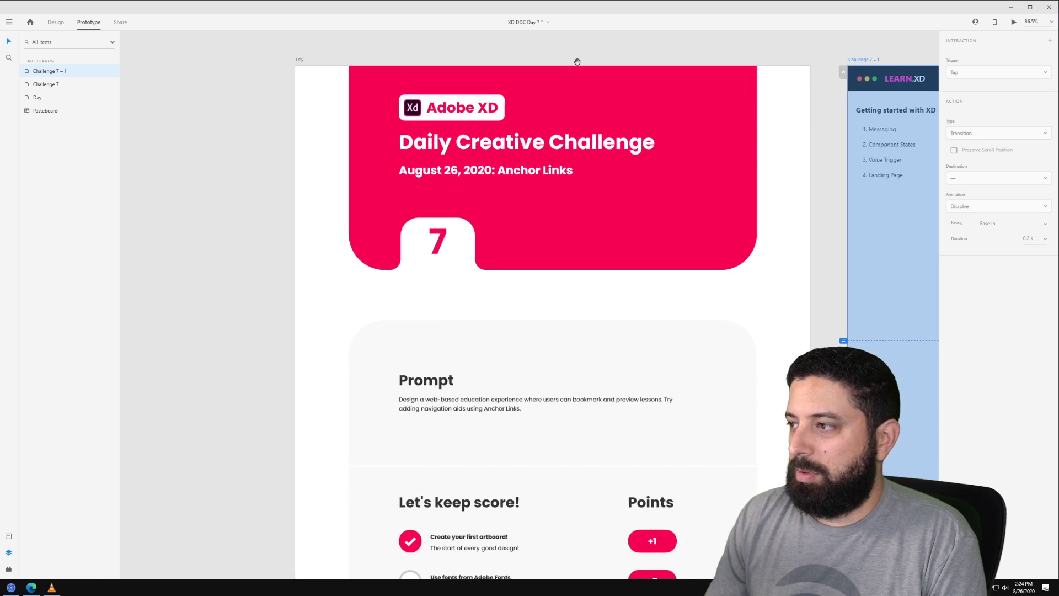
pyautogui.click(55, 22)
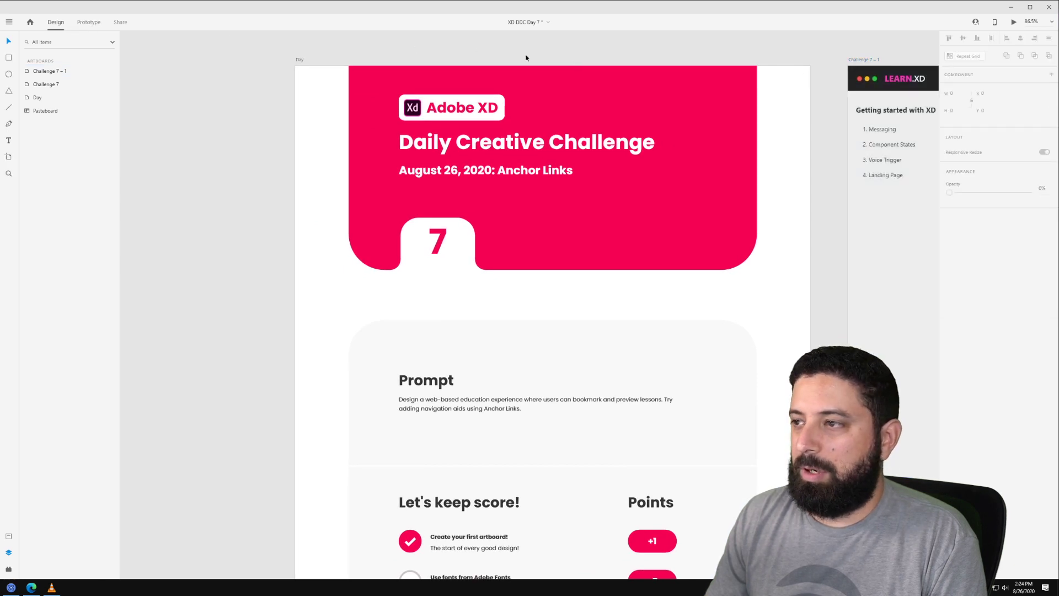
pyautogui.click(863, 59)
pyautogui.click(1013, 22)
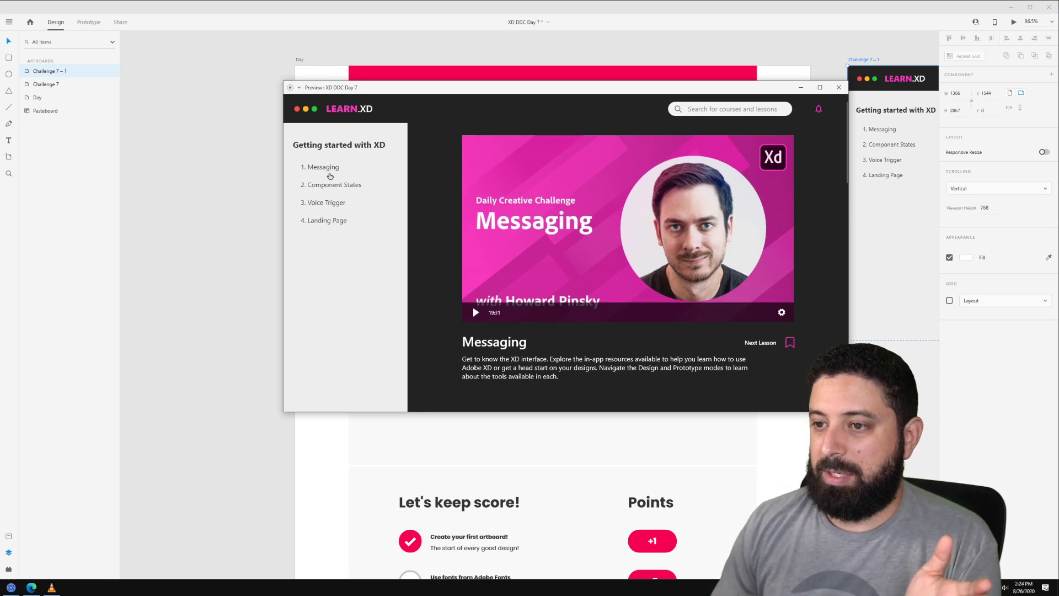
# Step: Test the side menu's anchor links in the preview: Component States, Voice Trigger, Landing Page and back to Messaging
pyautogui.click(329, 185)
pyautogui.click(326, 203)
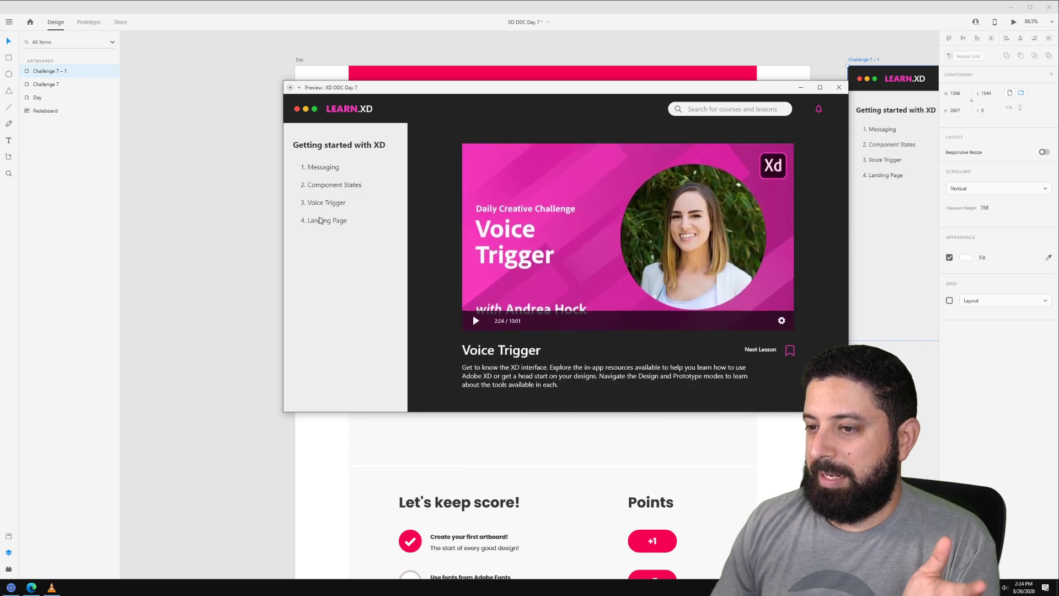
pyautogui.click(322, 221)
pyautogui.click(321, 168)
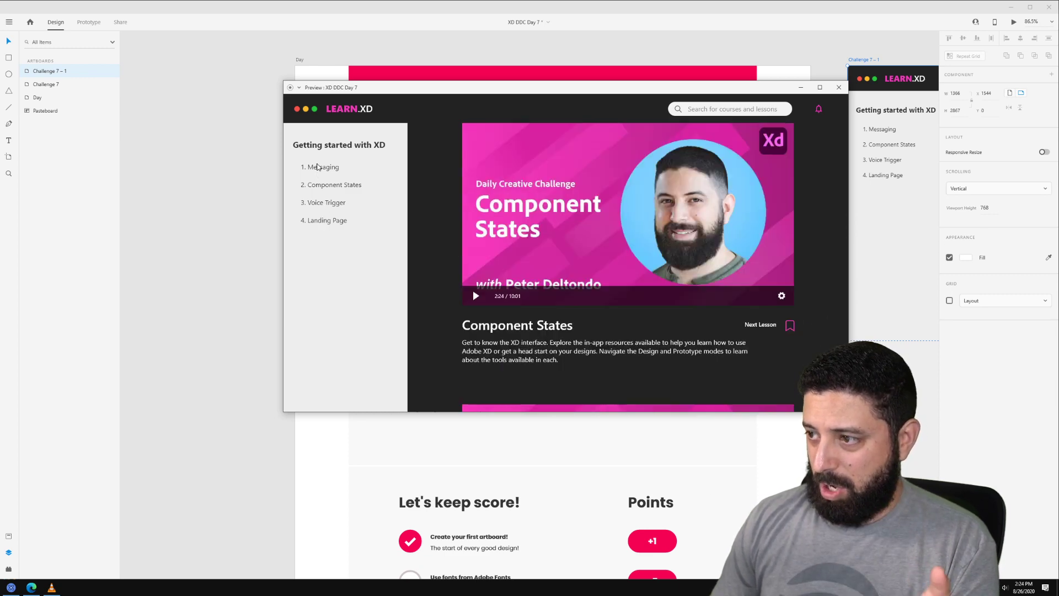
# Step: Test the Next Lesson links in the preview from Messaging through to Landing Page, and the First Lesson link there
pyautogui.click(751, 345)
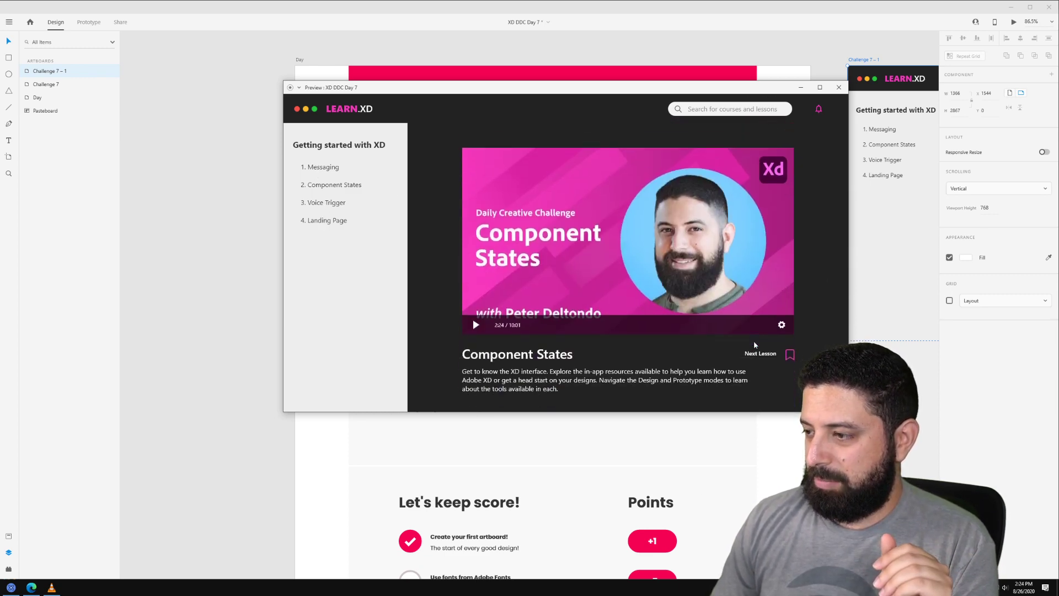
pyautogui.click(756, 341)
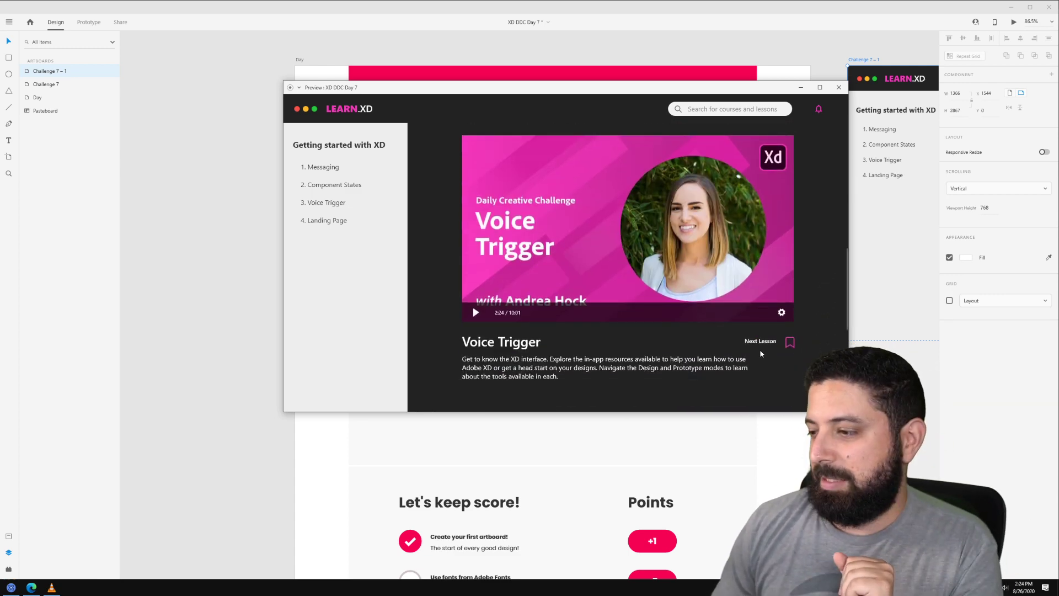
pyautogui.click(754, 343)
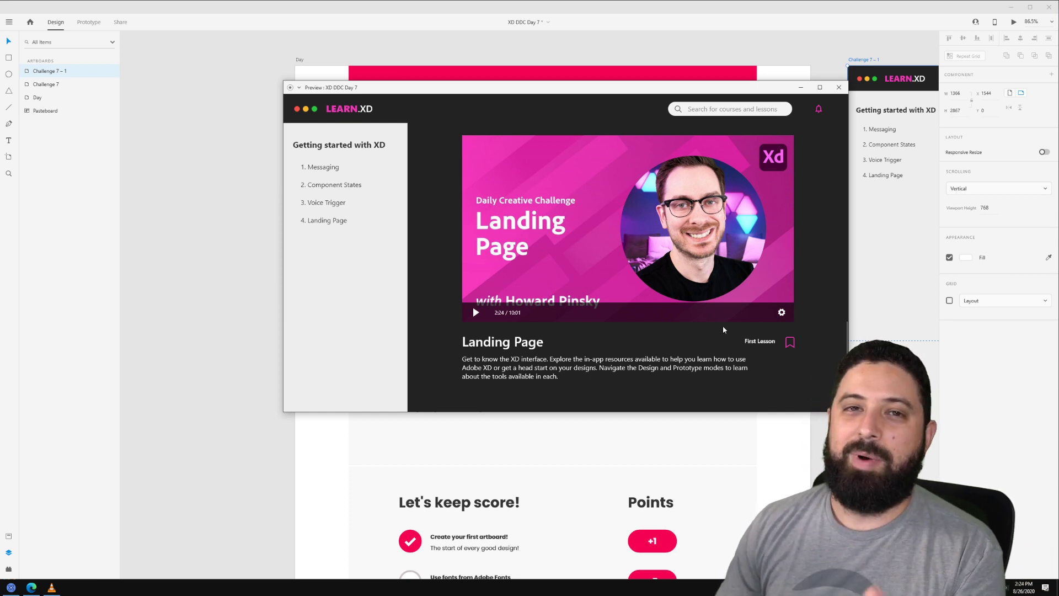
pyautogui.click(760, 341)
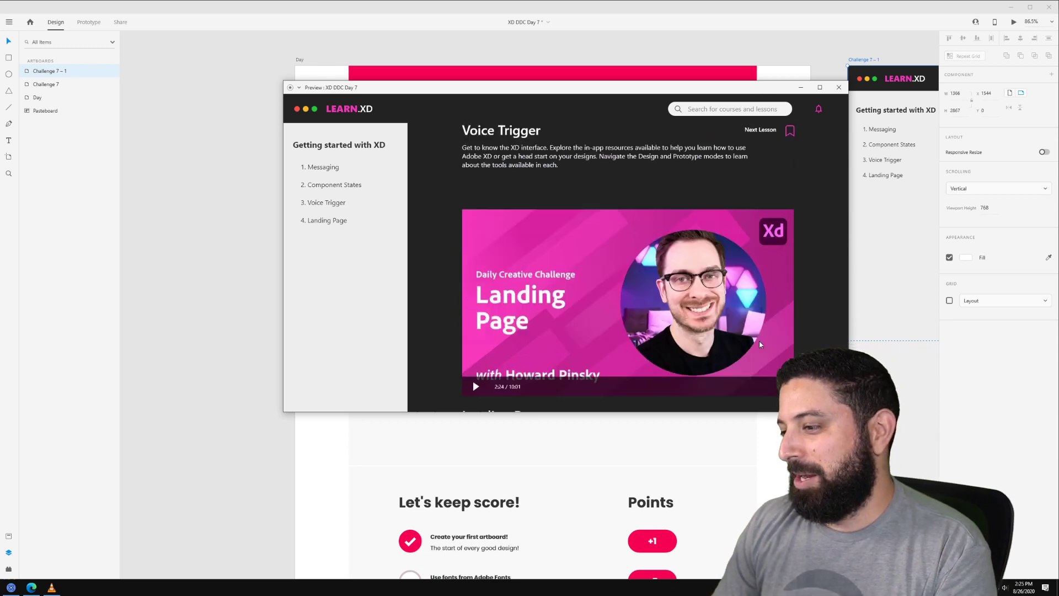